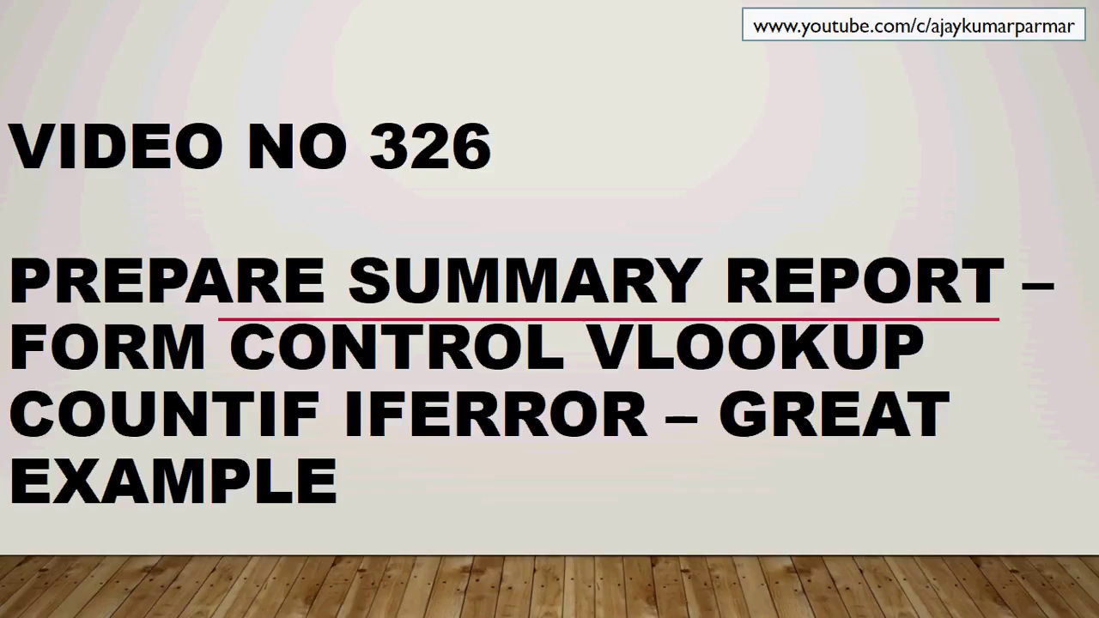
End the slide show, switch to Chrome and look through the YouTube playlists down to EXCEL DashBoard Making.
key("Escape")
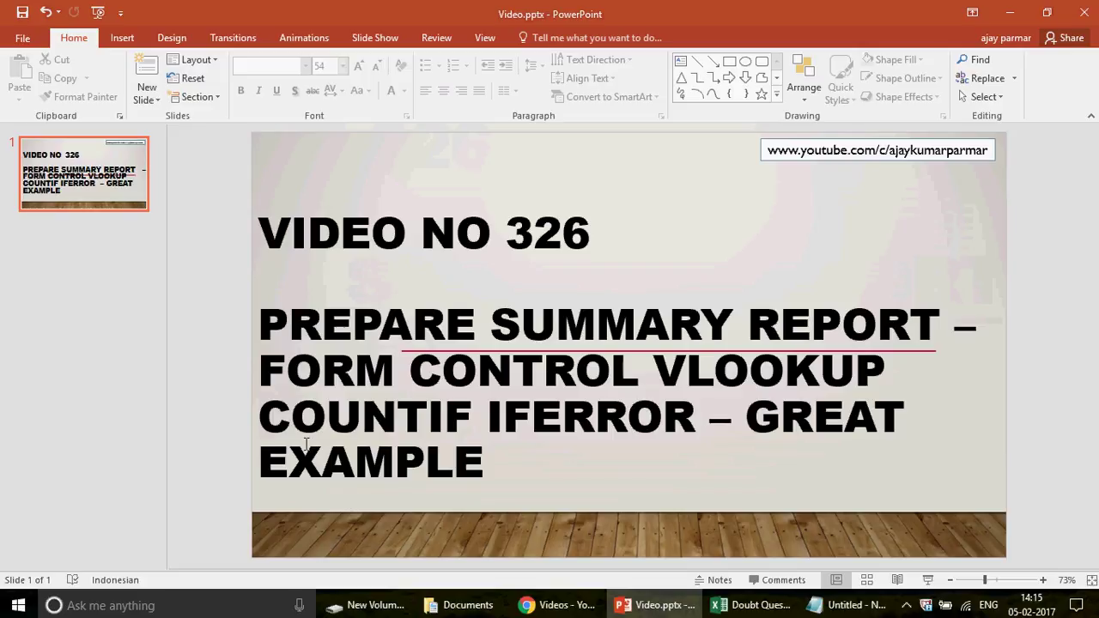
left_click(554, 610)
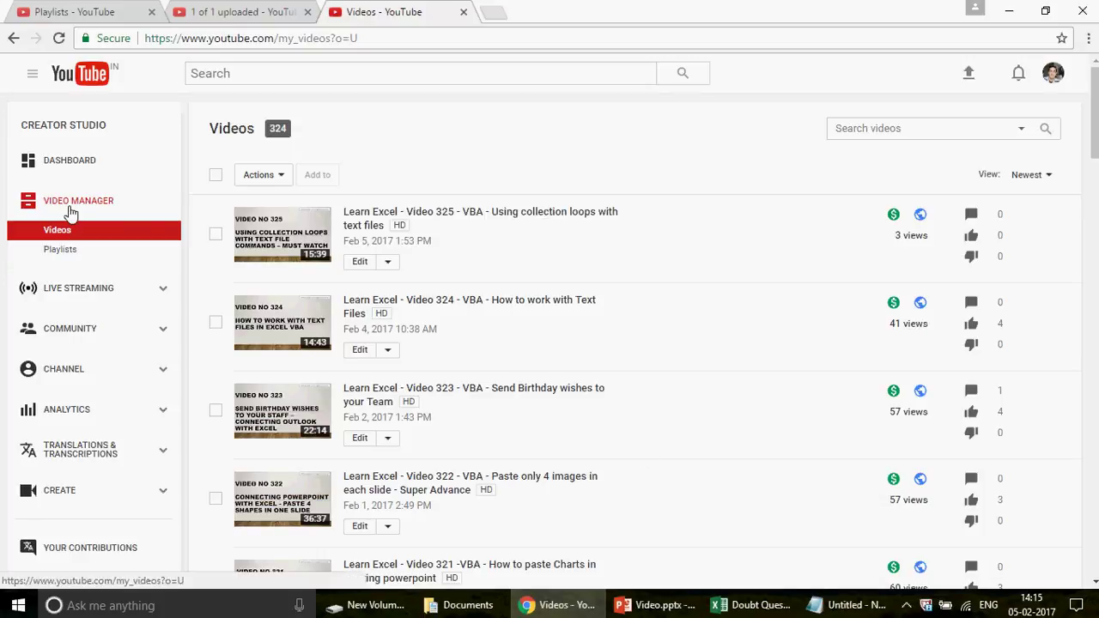
left_click(60, 251)
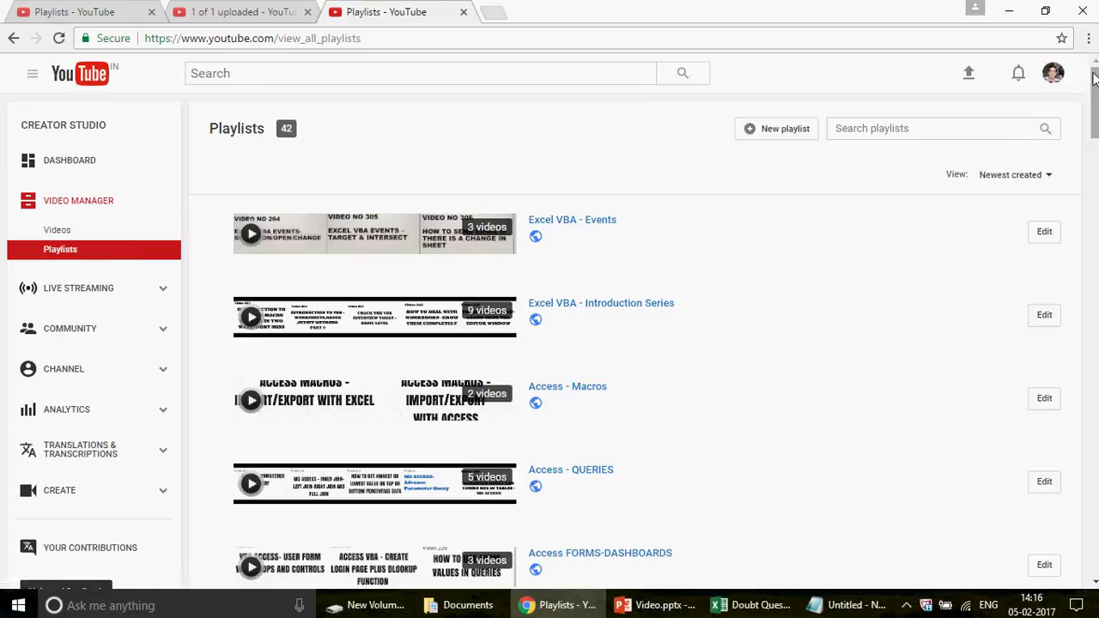
left_click_drag(1095, 94, 1095, 481)
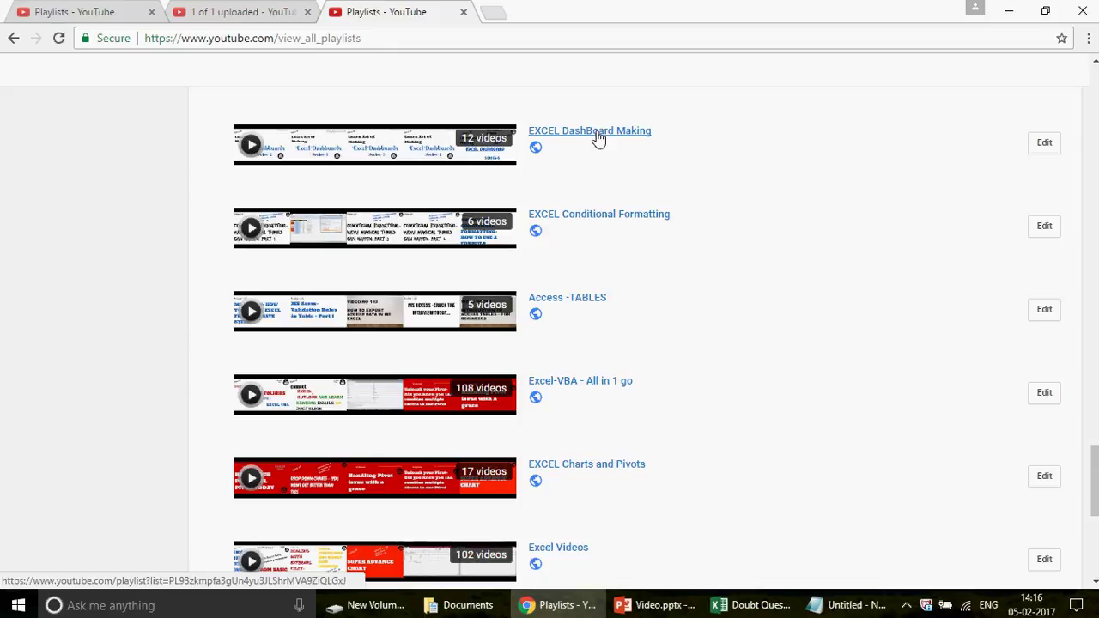
Switch to the Doubt Questions.xlsm workbook in Excel, read the subscriber's request in Notepad, and return to the workbook.
left_click(750, 605)
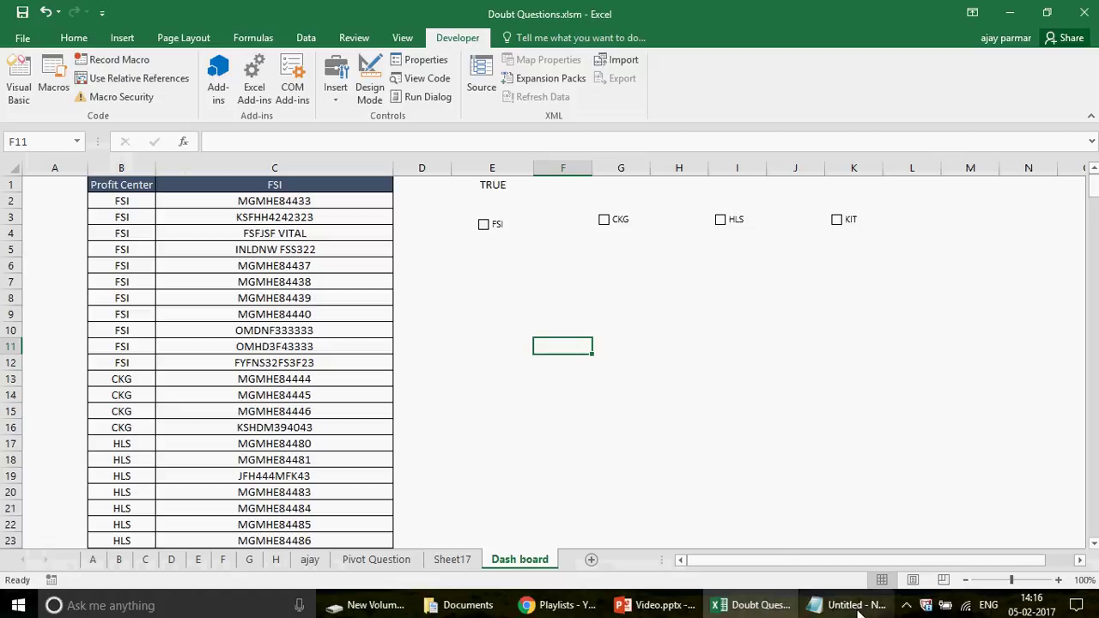
mouse_move(857, 610)
left_click(846, 536)
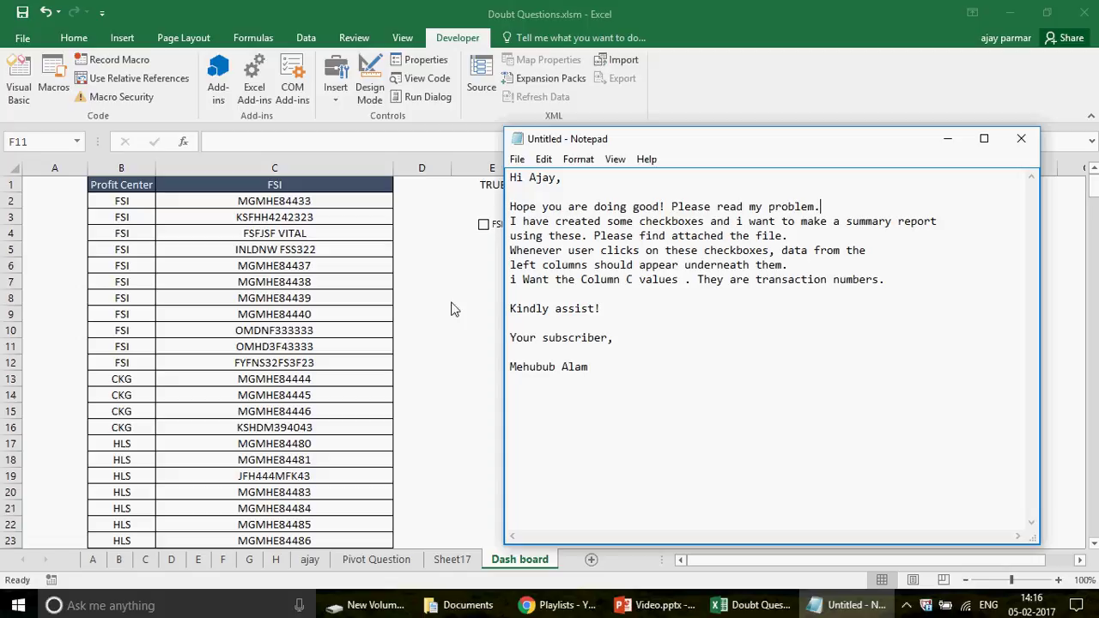
key("alt+Tab")
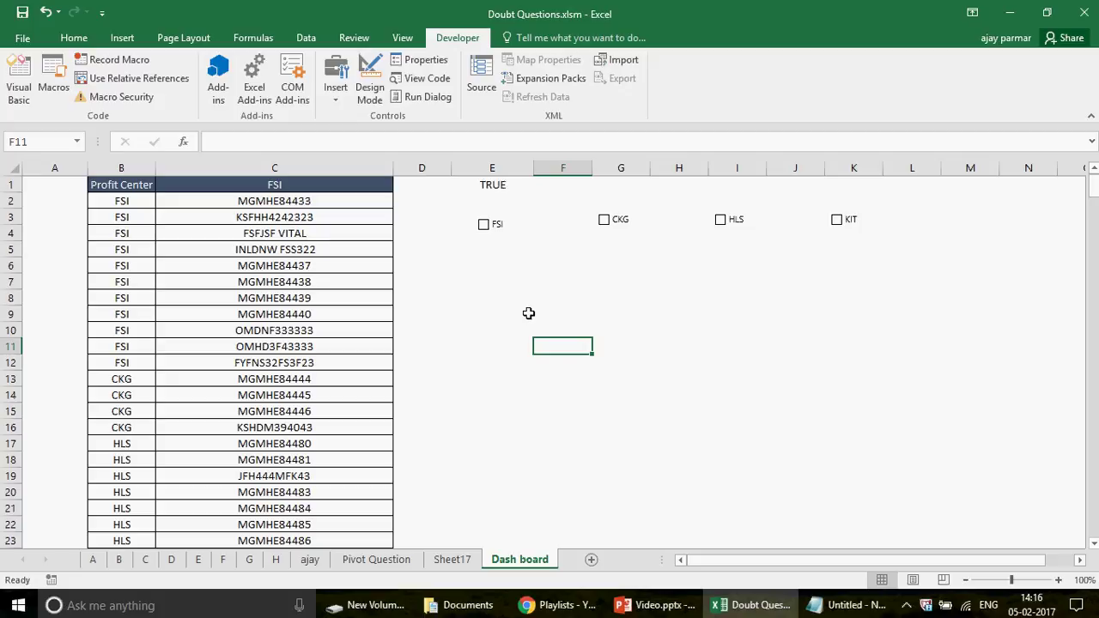
Clear cell E1 and change the column header in C1 to TRANS ID.
left_click(497, 184)
key("Delete")
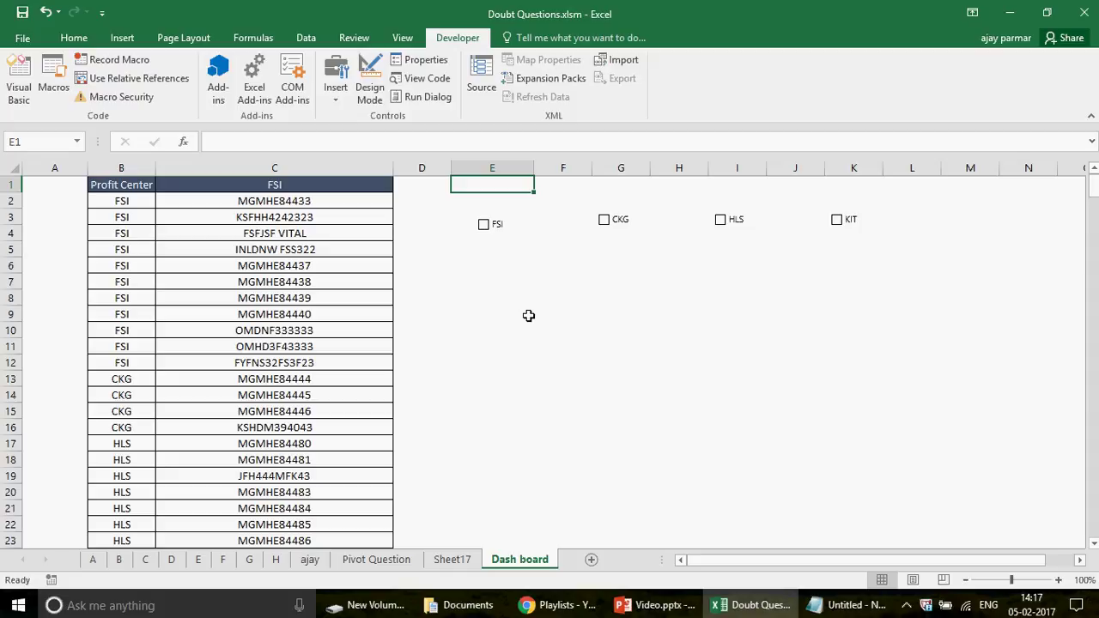
left_click(130, 180)
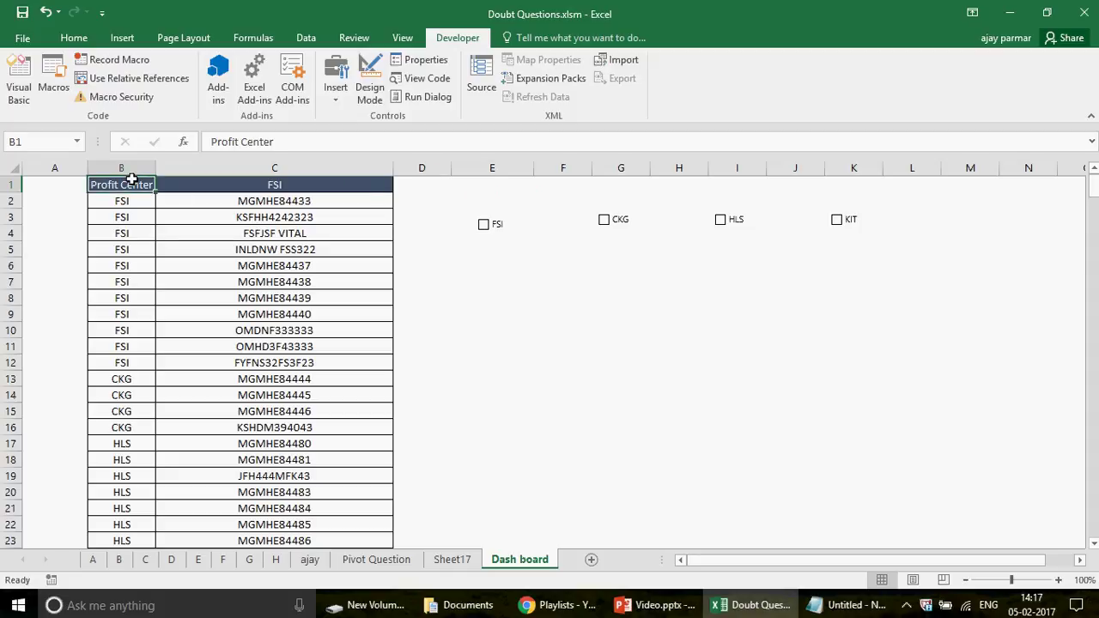
left_click(320, 296, "shift")
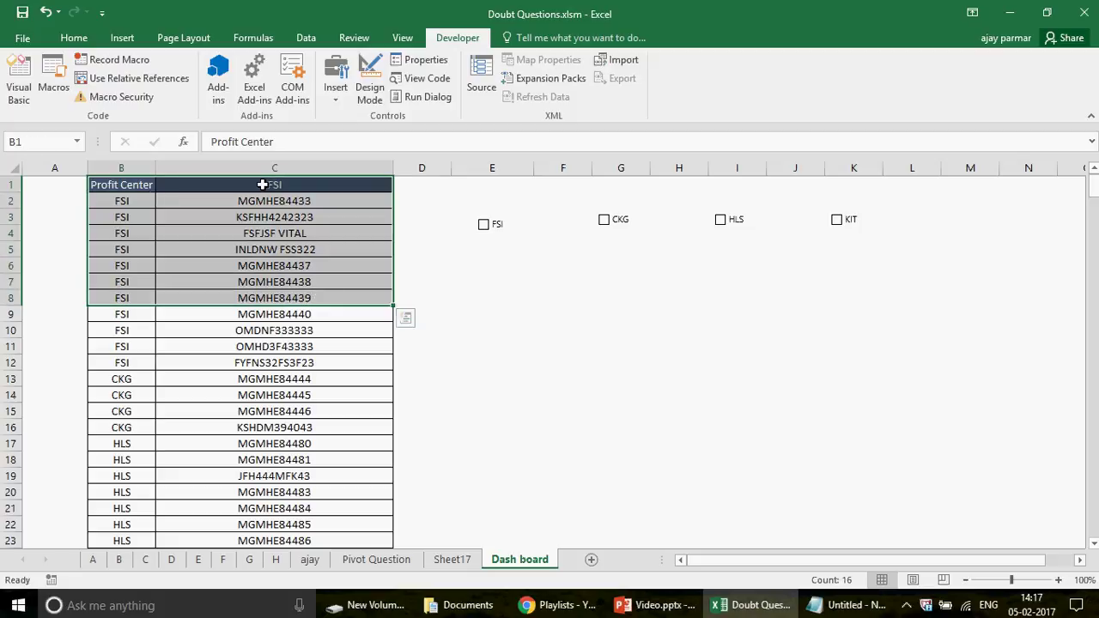
left_click(298, 186)
type("T")
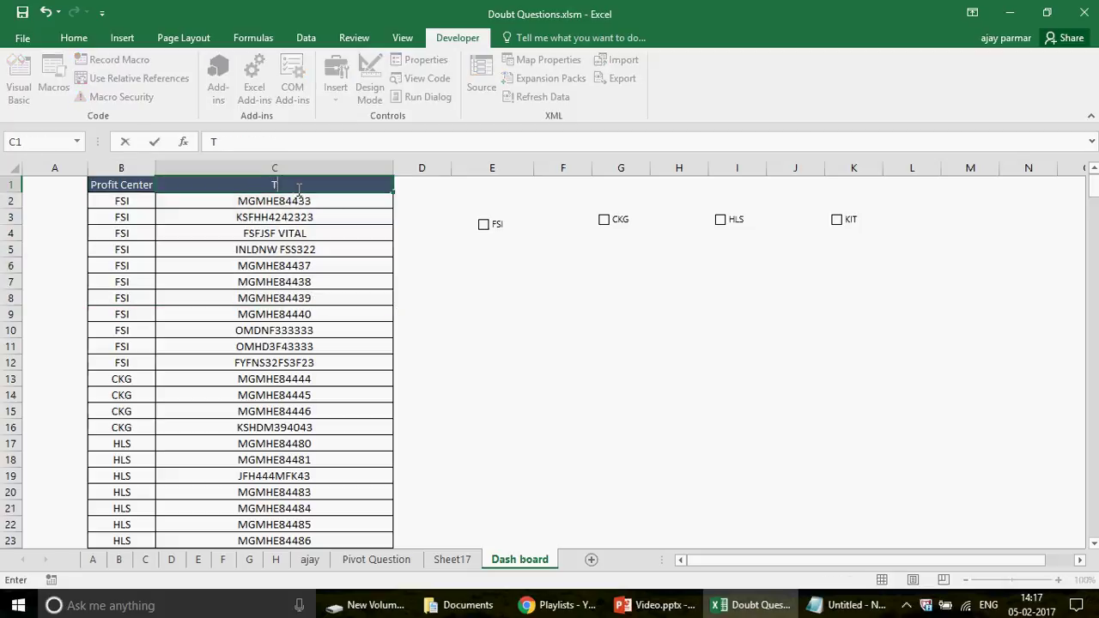
type("RANS ID")
key("Return")
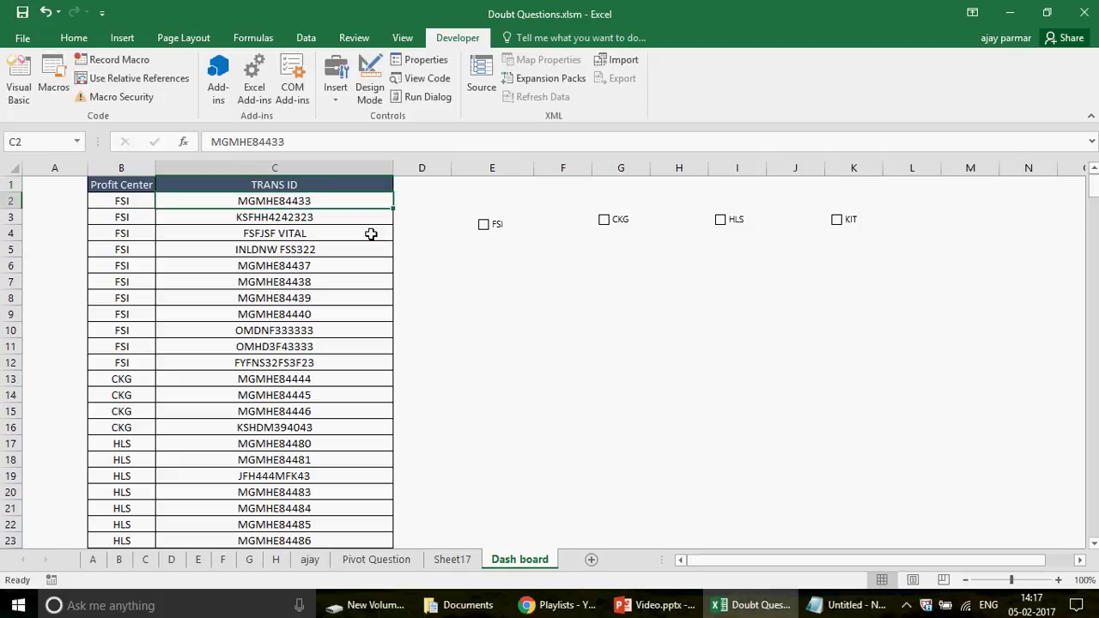
Examine the Profit Center data from its first entry down to the last row and back to the header.
left_click(343, 245)
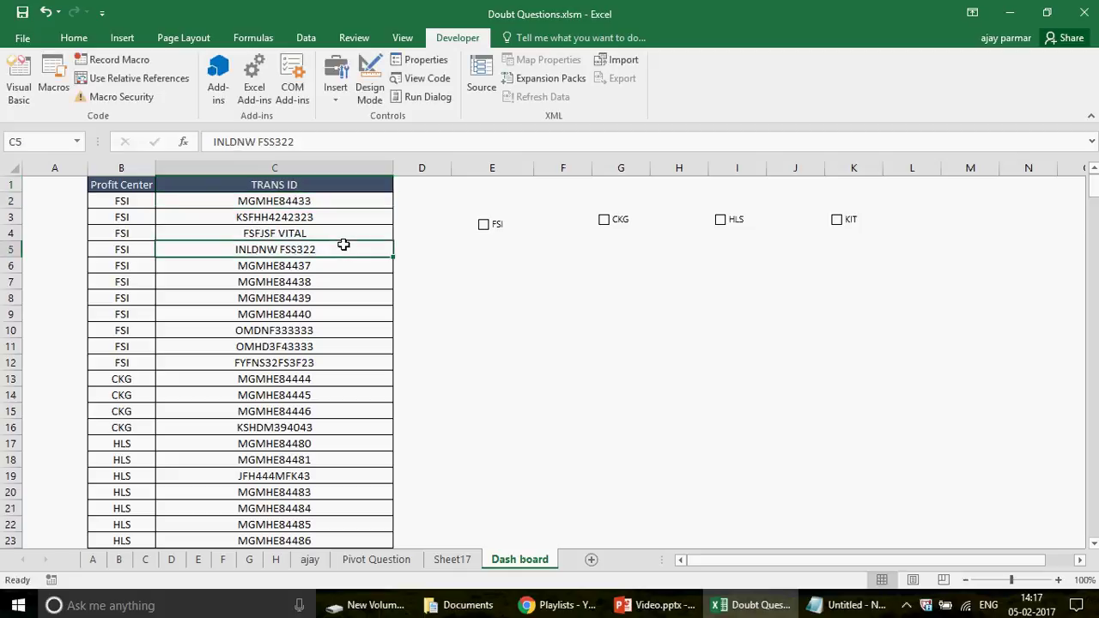
left_click(122, 201)
key("ctrl+Down")
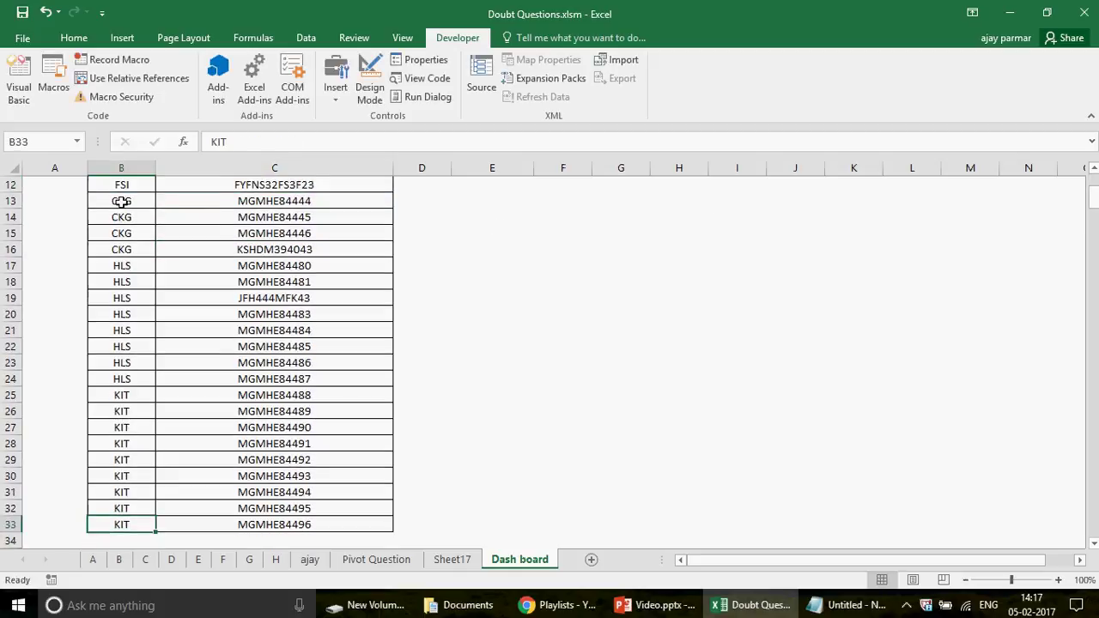
key("ctrl+Up")
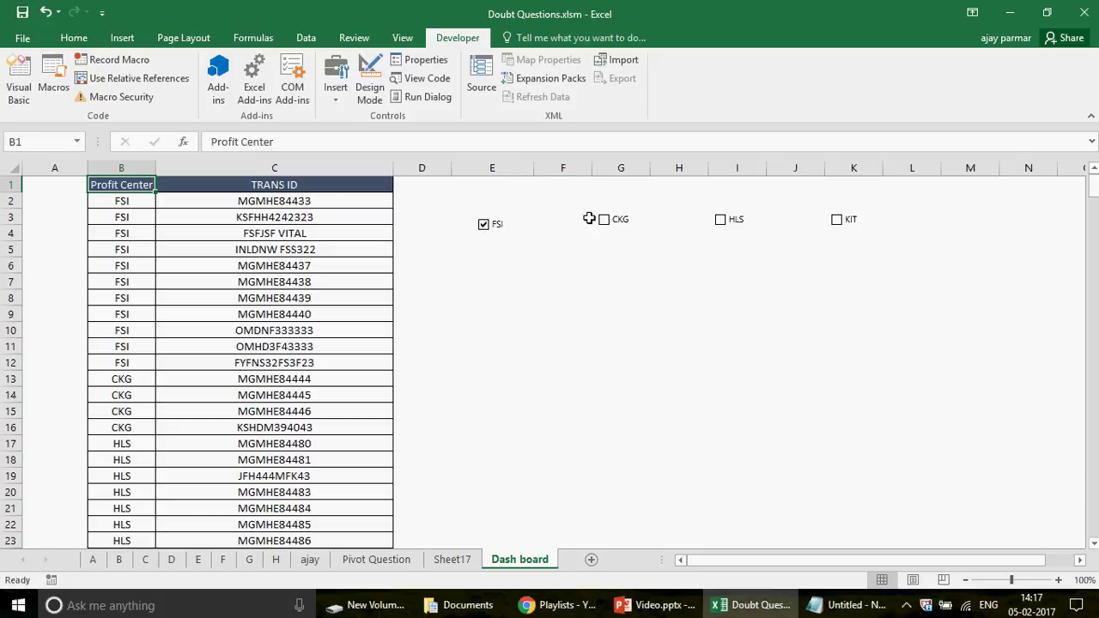
Toggle the HLS, KIT, CKG and FSI check boxes on and off to try them out.
left_click(721, 222)
left_click(836, 221)
left_click(722, 221)
left_click(604, 222)
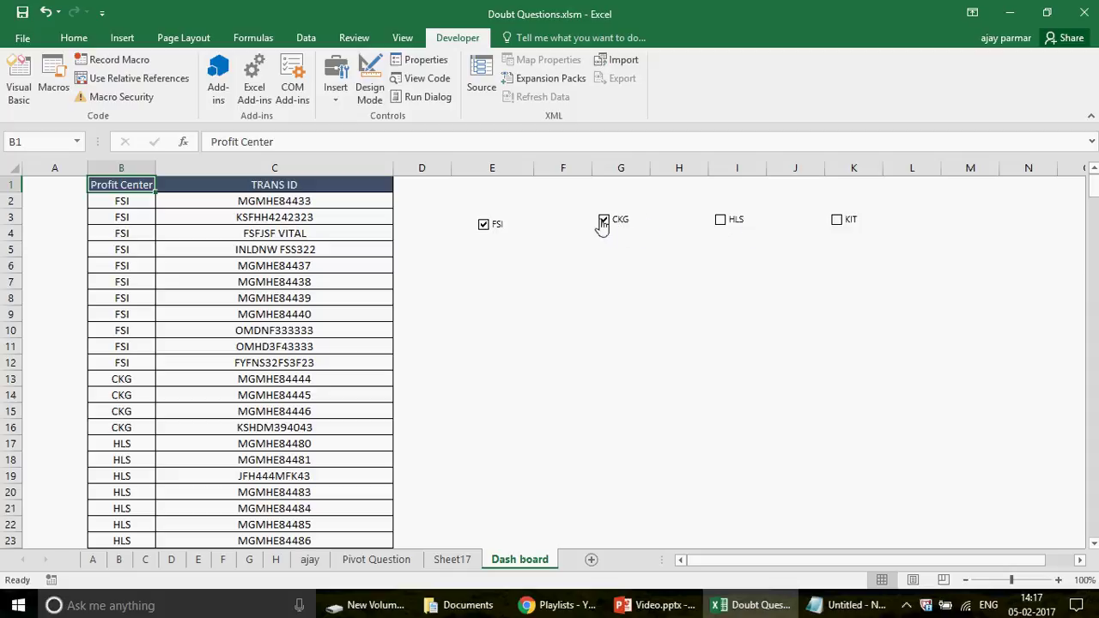
left_click(483, 227)
Highlight the range D5:E14 beneath the FSI check box as the output area for its transaction IDs.
left_click(448, 247)
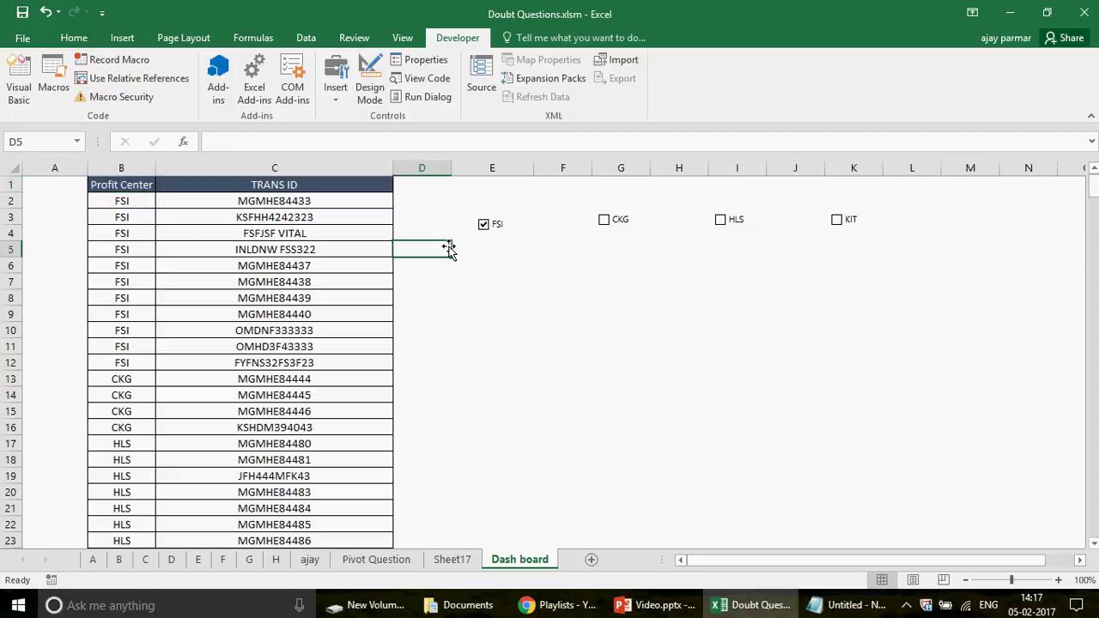
key("shift+Right")
key("shift+Down")
key("shift+Down")
key("shift+Down")
key("shift+Down")
key("shift+Down")
key("shift+Down")
key("shift+Down")
key("shift+Down")
key("shift+Down")
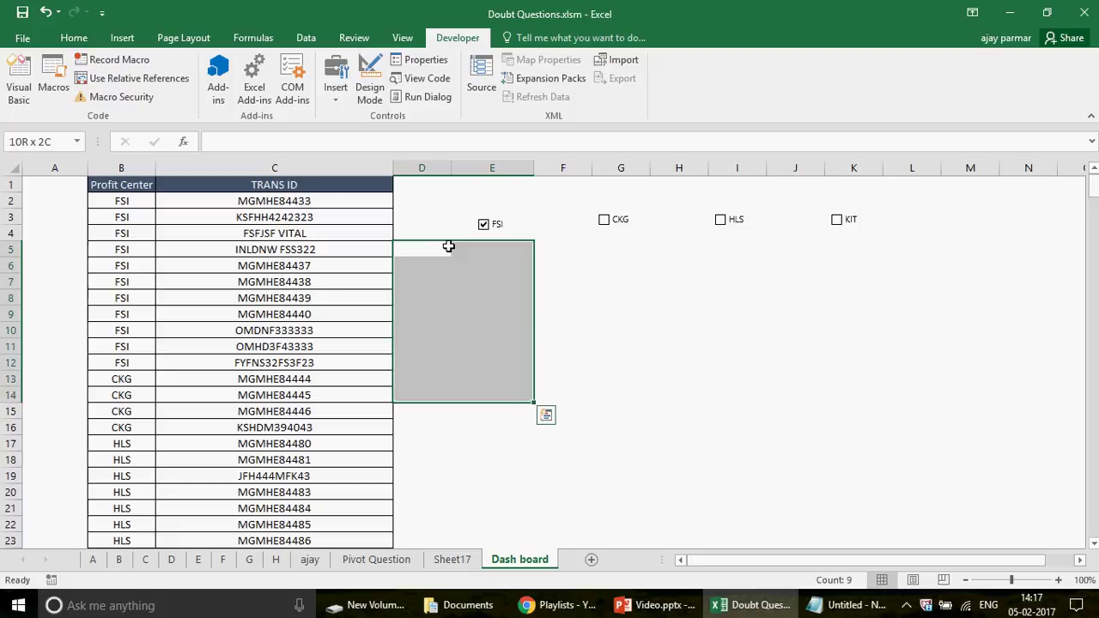
Highlight G5:H9 beneath the CKG check box, and the matching CKG transaction IDs in C13:C16.
key("Right")
key("Right")
key("Right")
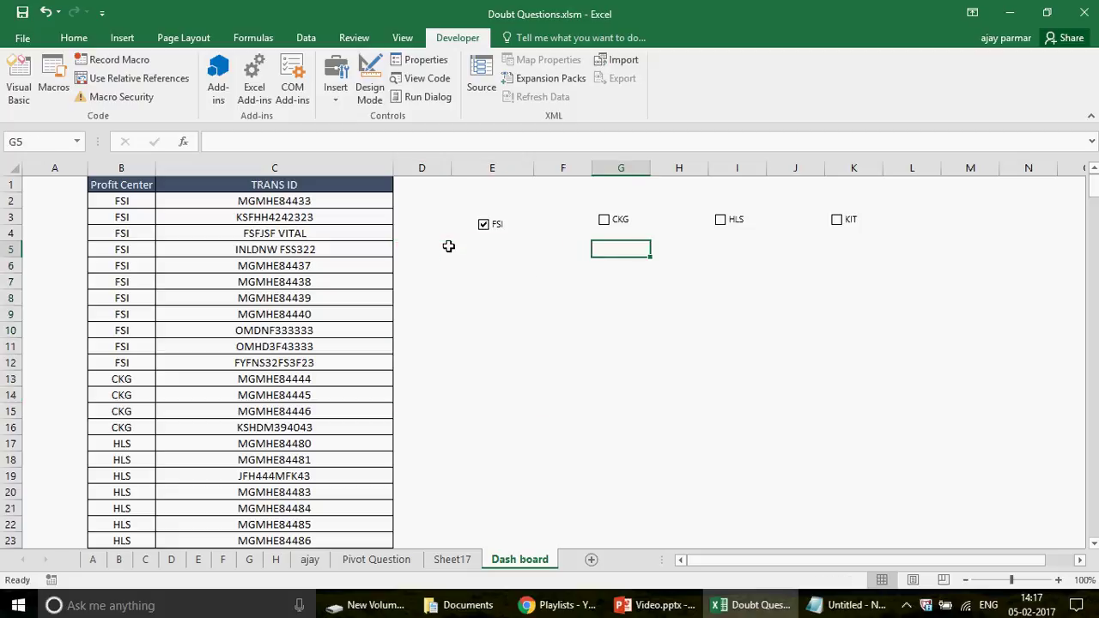
key("shift+Right")
key("shift+Down")
key("shift+Down")
key("shift+Down")
key("shift+Down")
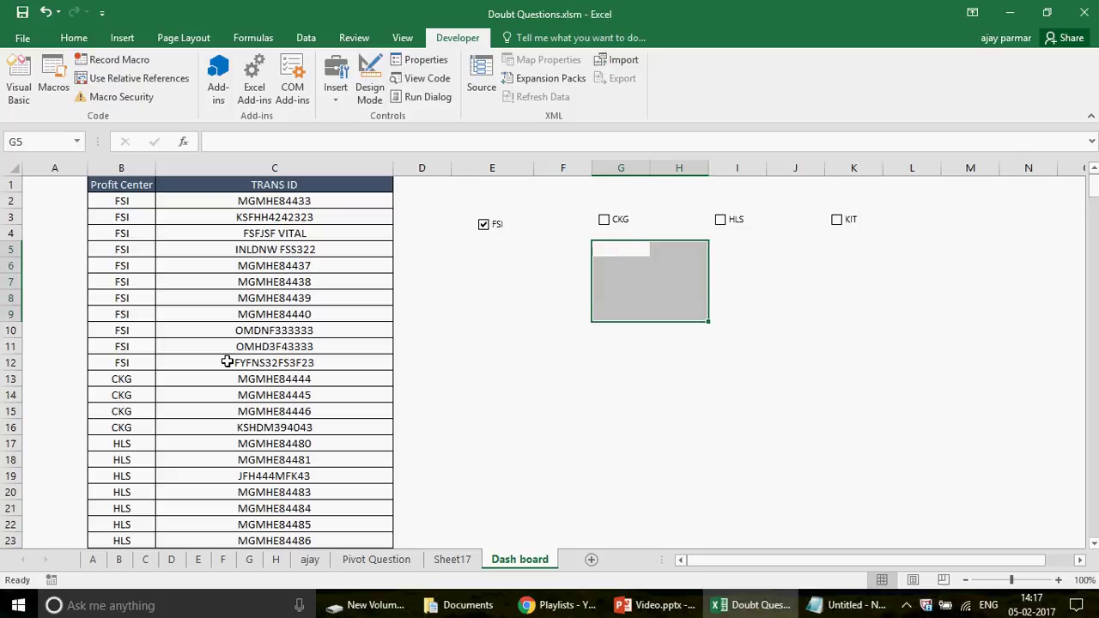
left_click(279, 380)
key("shift+Down")
key("shift+Down")
key("shift+Down")
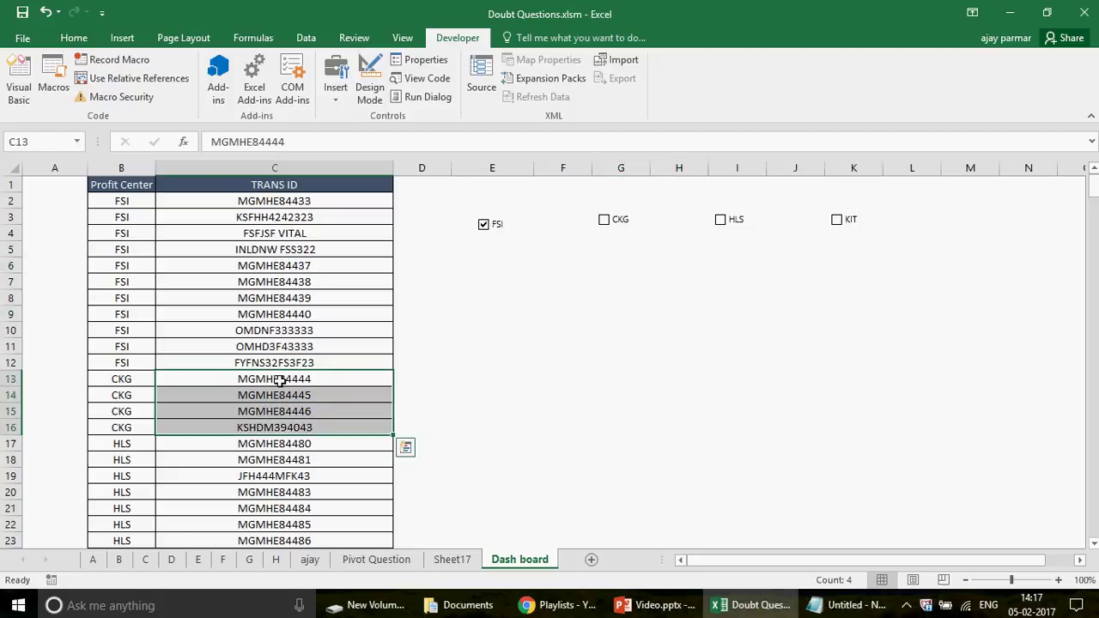
Untick the FSI check box and nudge it slightly upward toward the level of the other check boxes.
left_click(486, 227)
right_click(494, 225)
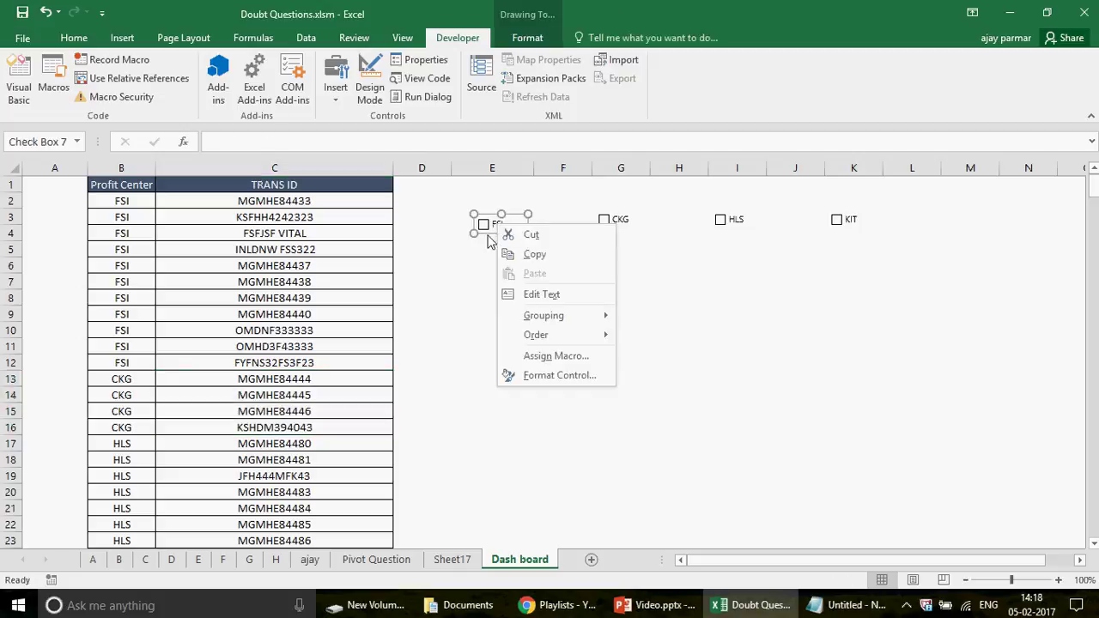
left_click(513, 217)
left_click_drag(513, 216, 511, 213)
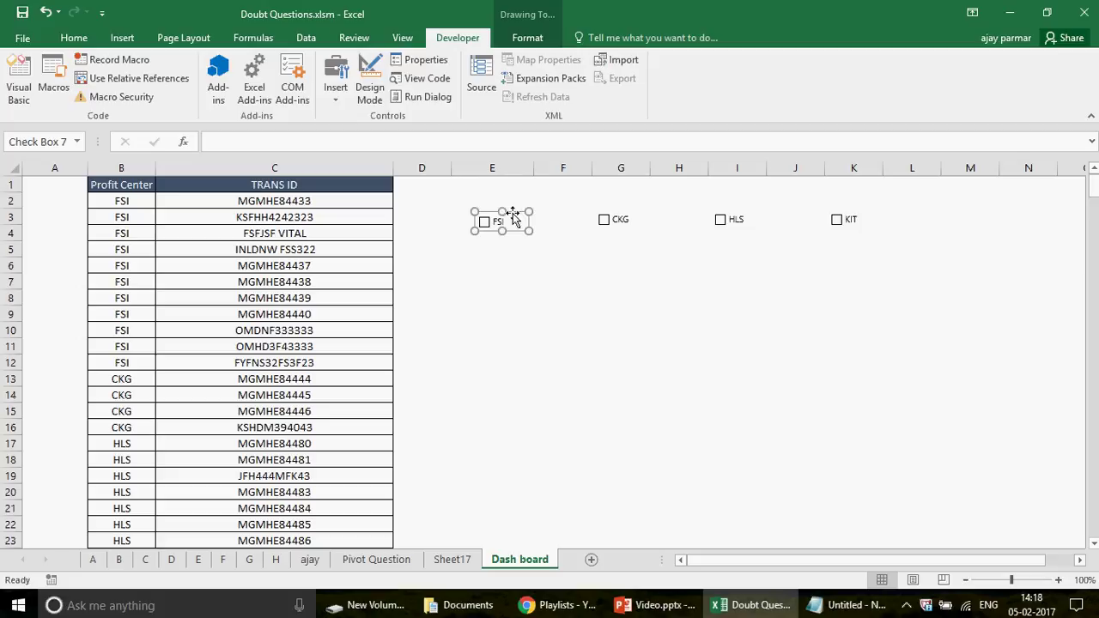
left_click(543, 276)
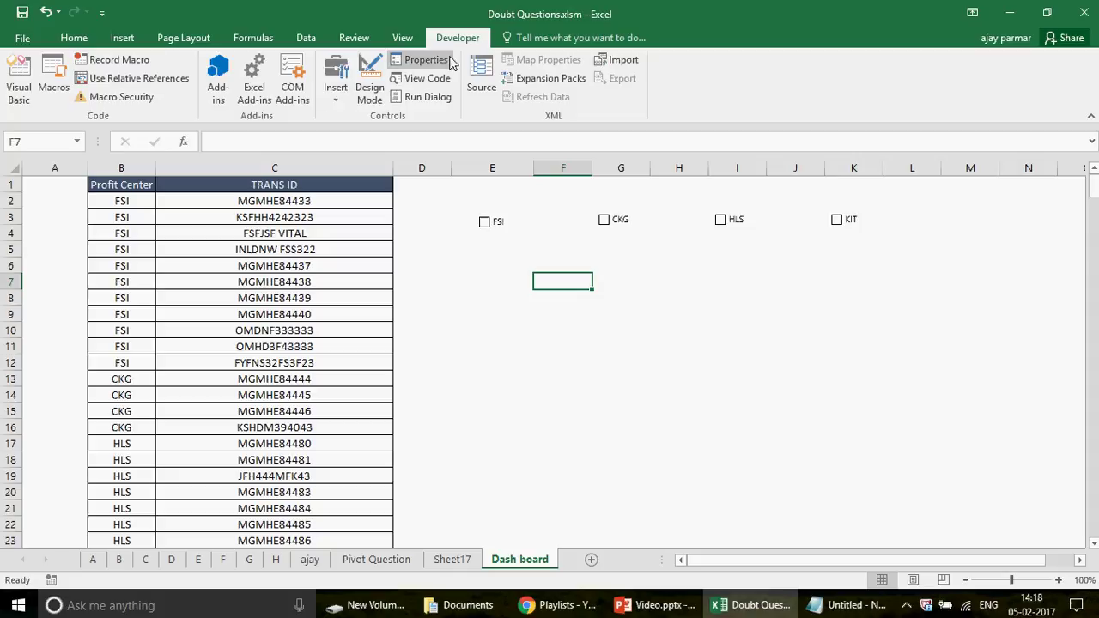
Examine the available controls, the Developer entry in the ribbon customization and the proofing settings, discarding any option changes.
left_click(338, 101)
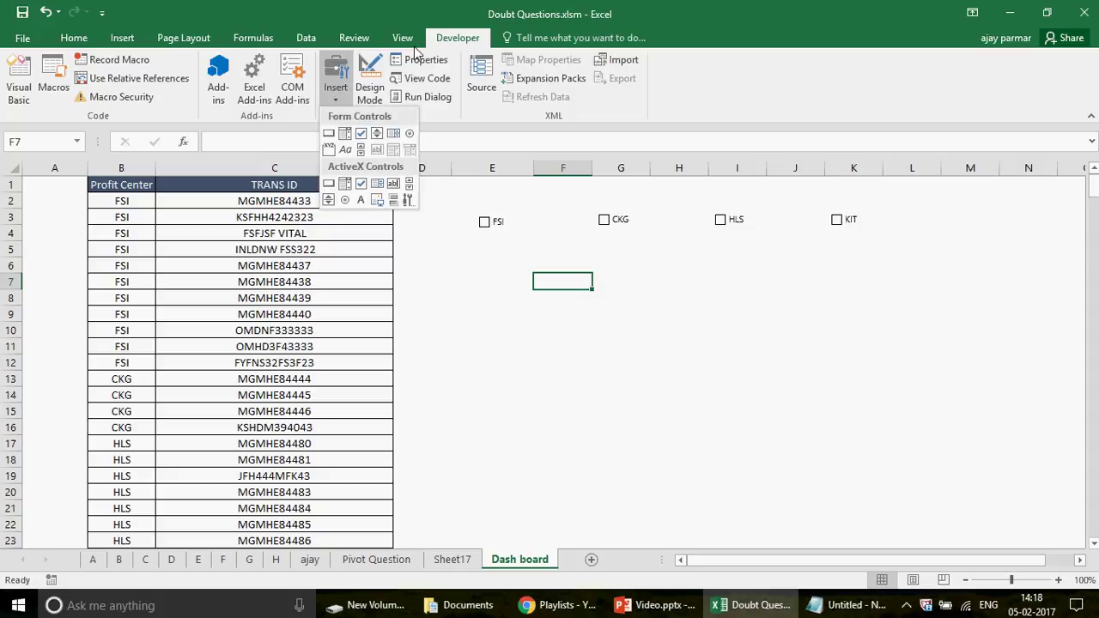
left_click(23, 39)
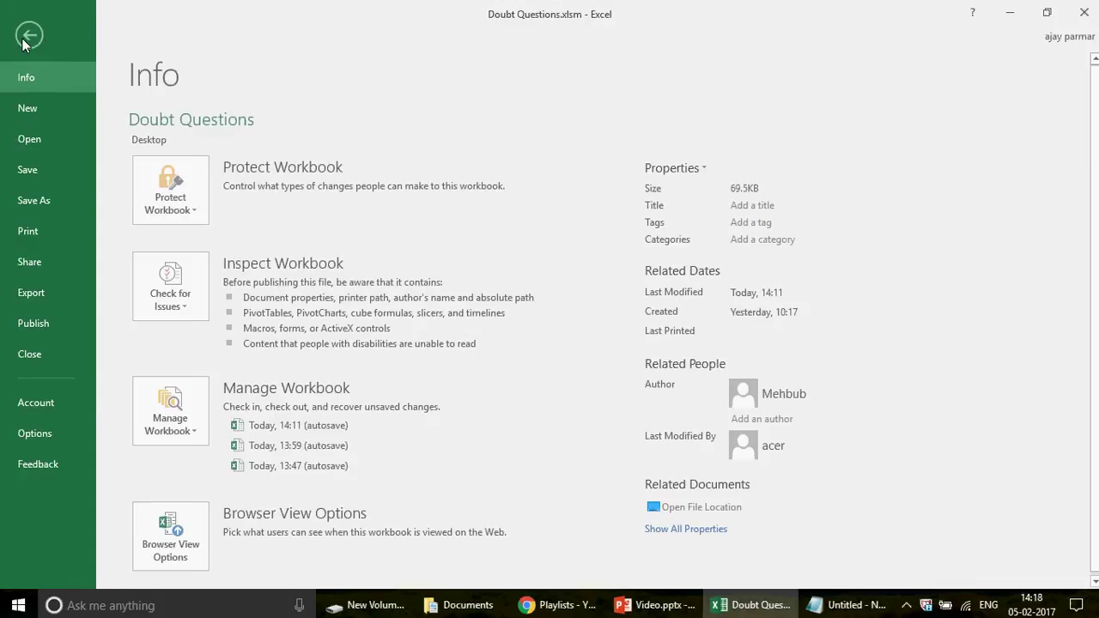
left_click(48, 430)
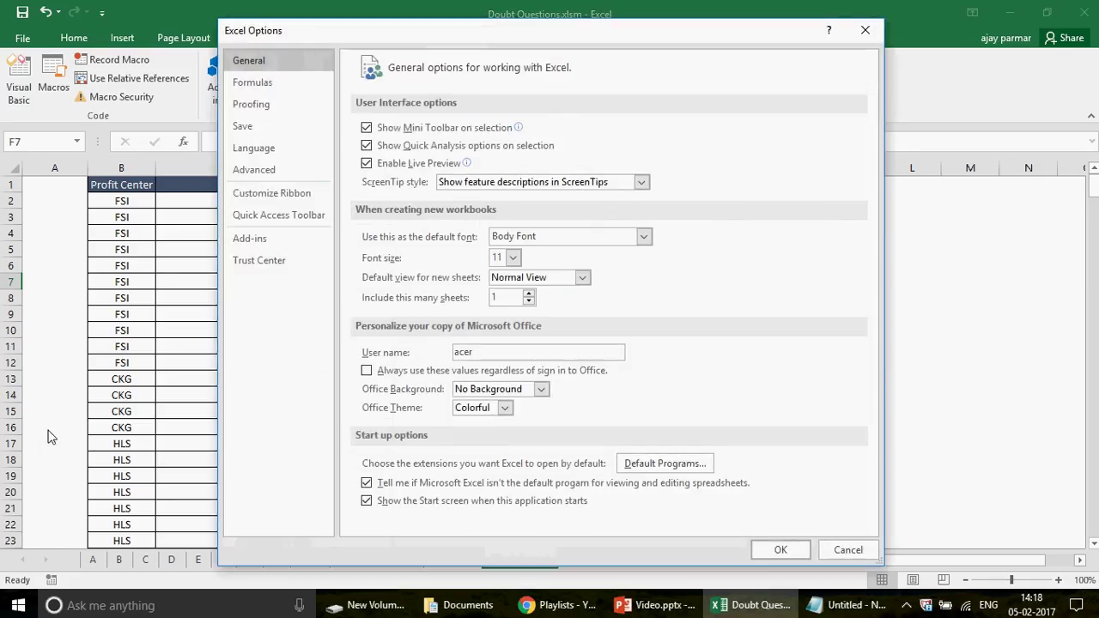
left_click(271, 193)
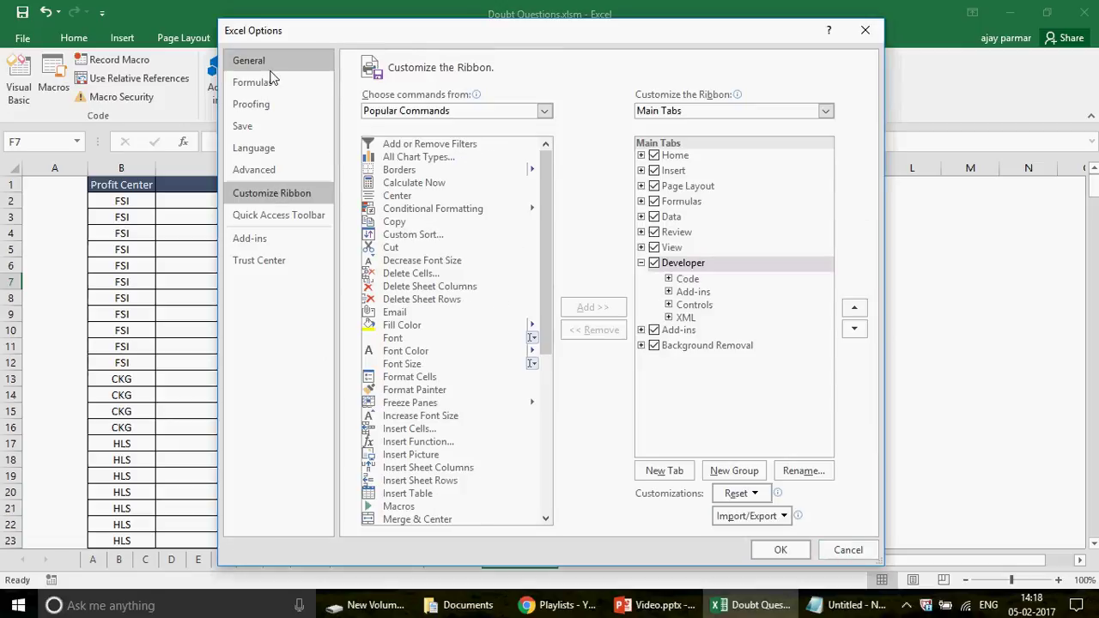
left_click(273, 106)
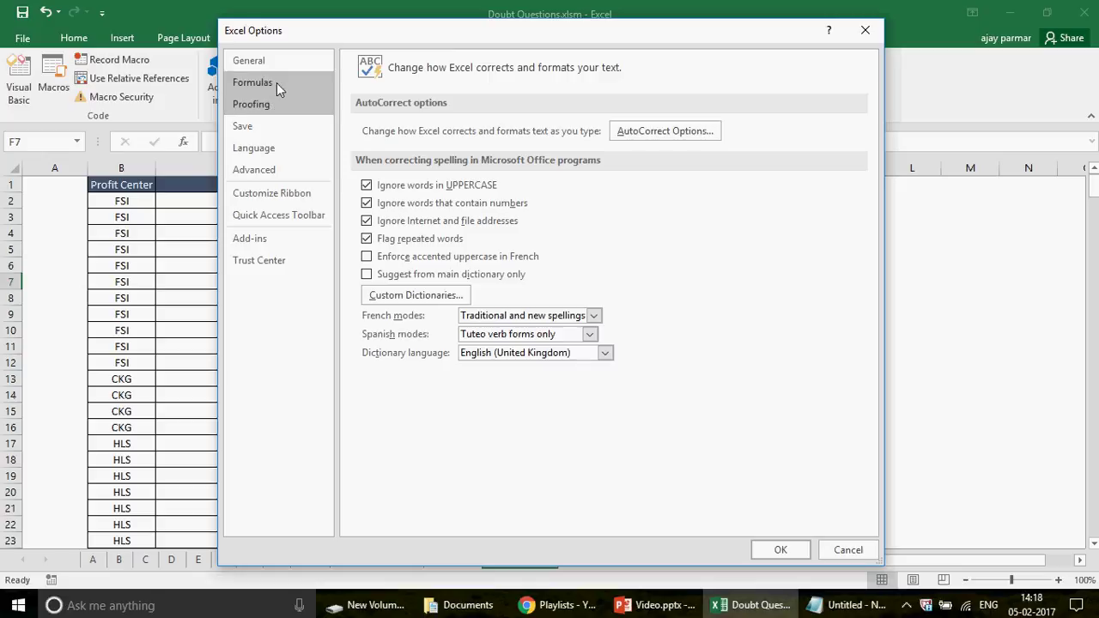
left_click(367, 258)
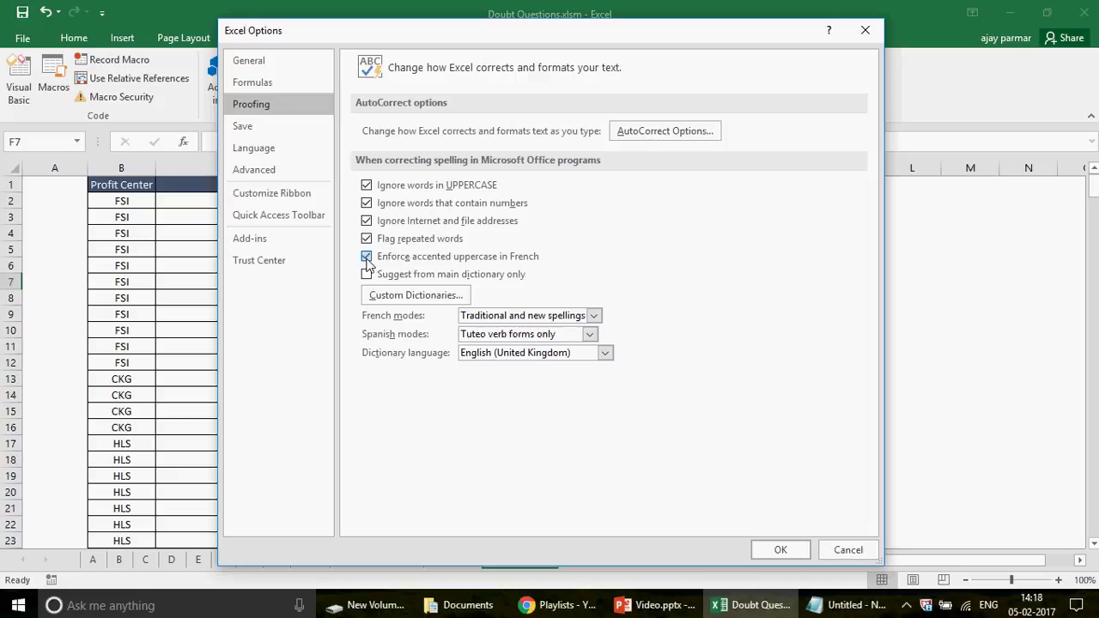
left_click(837, 554)
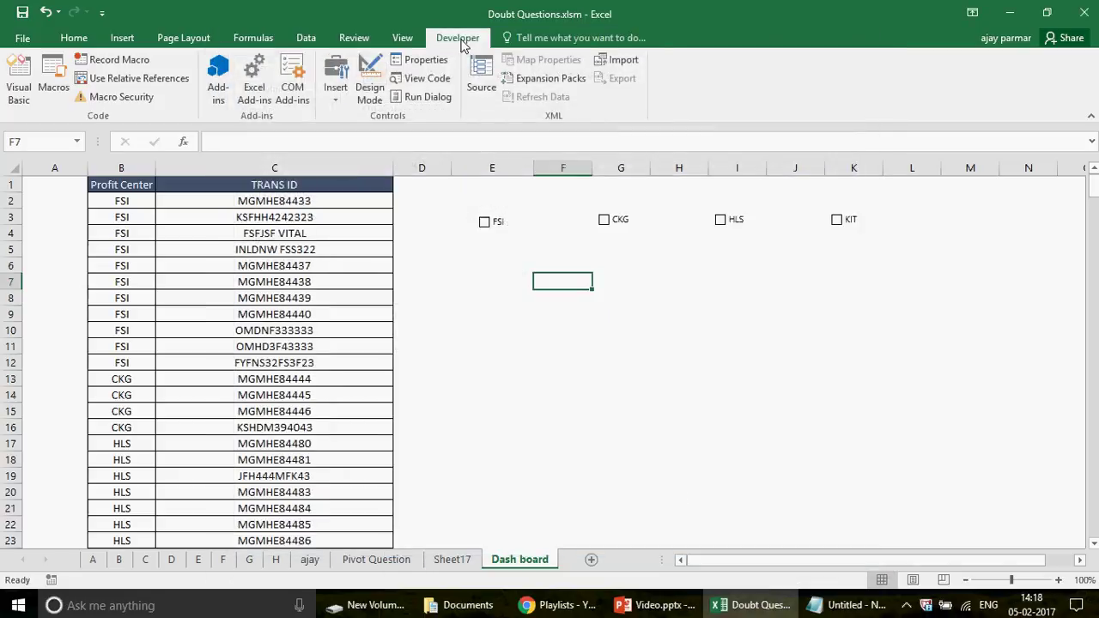
Insert a form-control check box on the empty area over cells I13:J14.
left_click(335, 101)
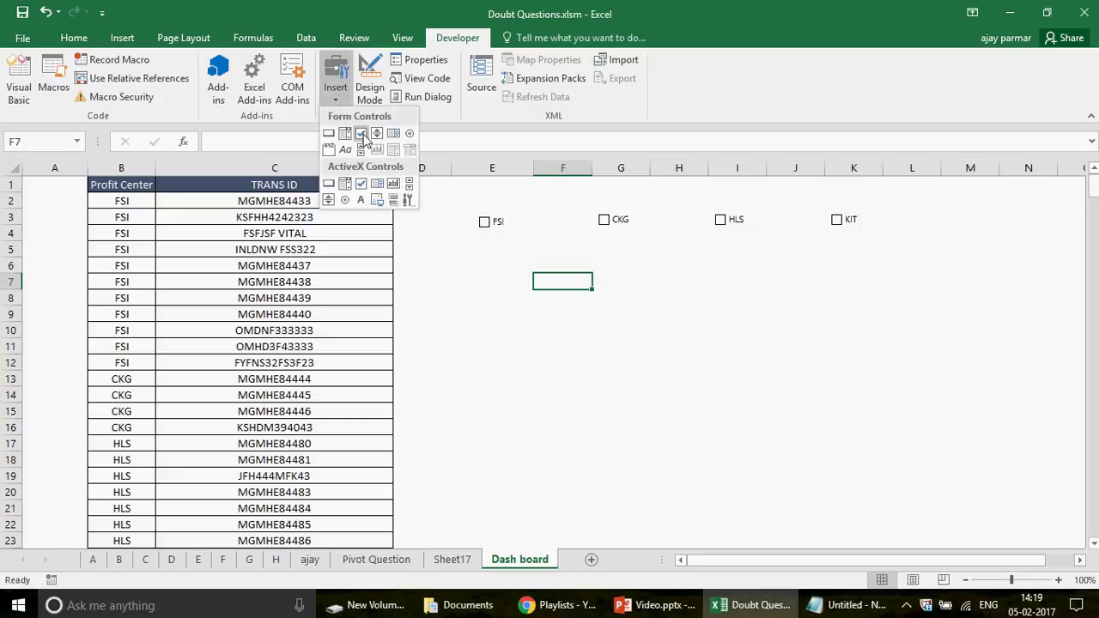
left_click(364, 134)
left_click_drag(723, 369, 831, 395)
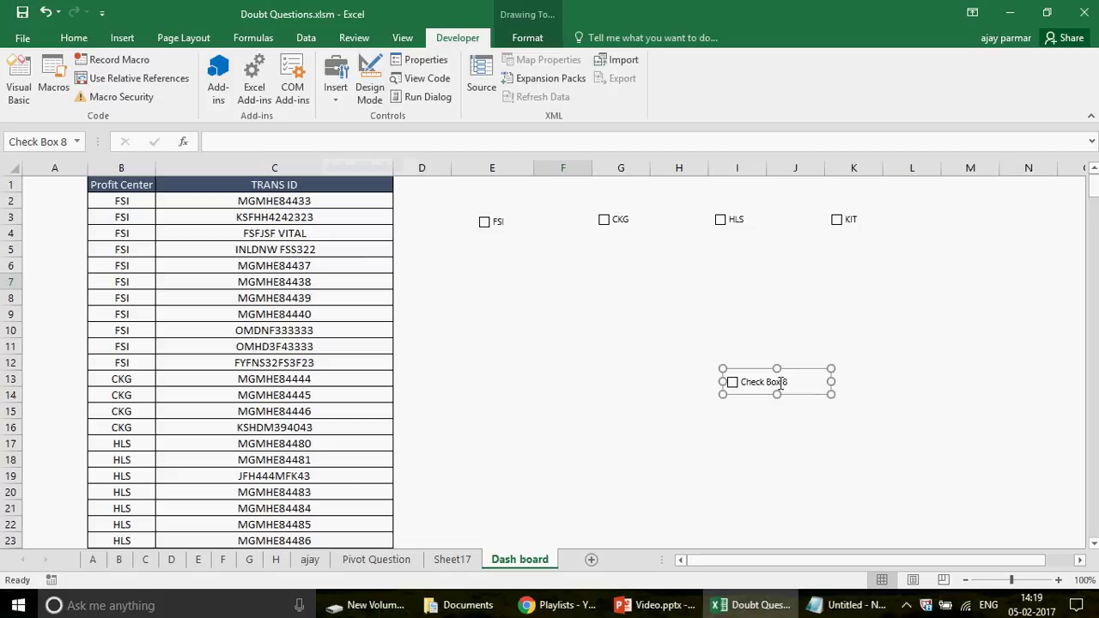
Replace the new check box's label text with MIS.
left_click(780, 382)
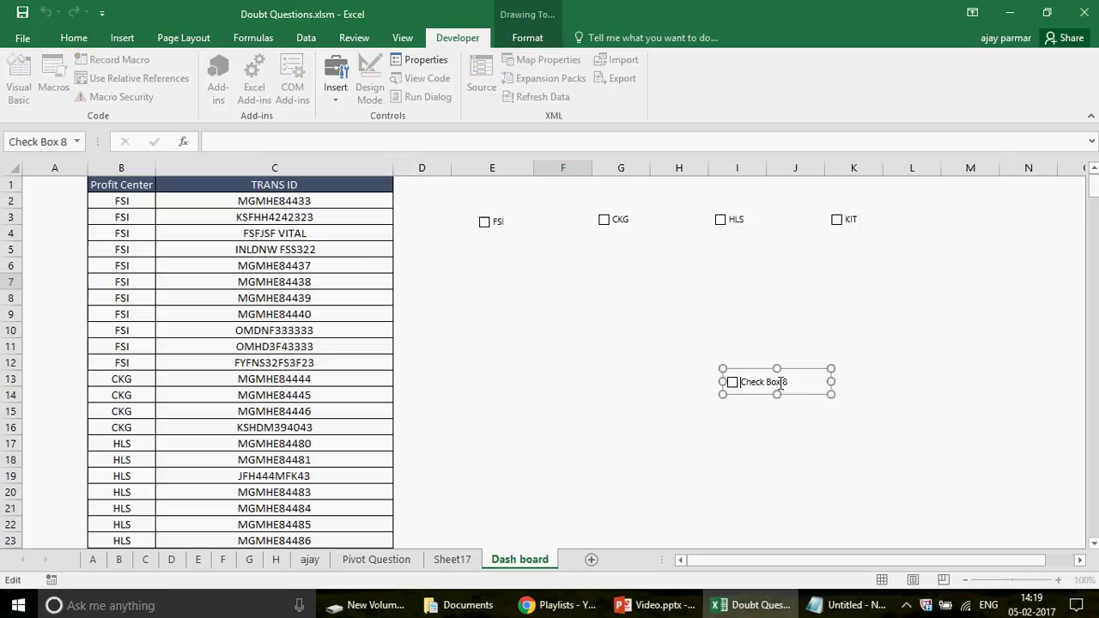
key("Delete")
key("Delete")
key("Delete")
key("Delete")
key("Delete")
key("Delete")
key("Delete")
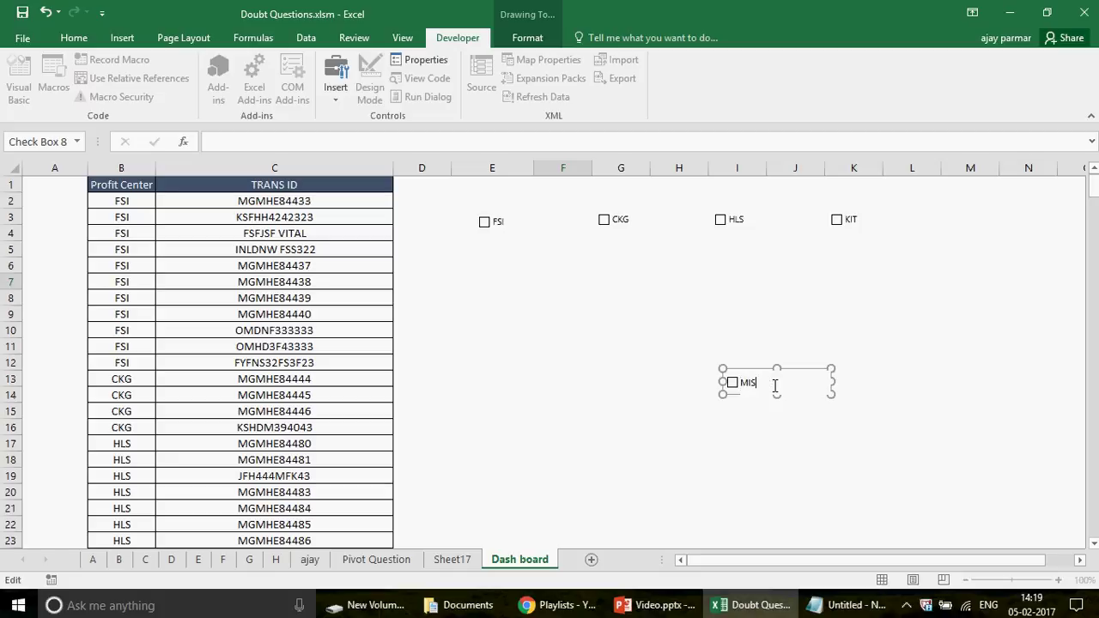
Finish the MIS label edit and cut the MIS check box from the sheet.
left_click(757, 426)
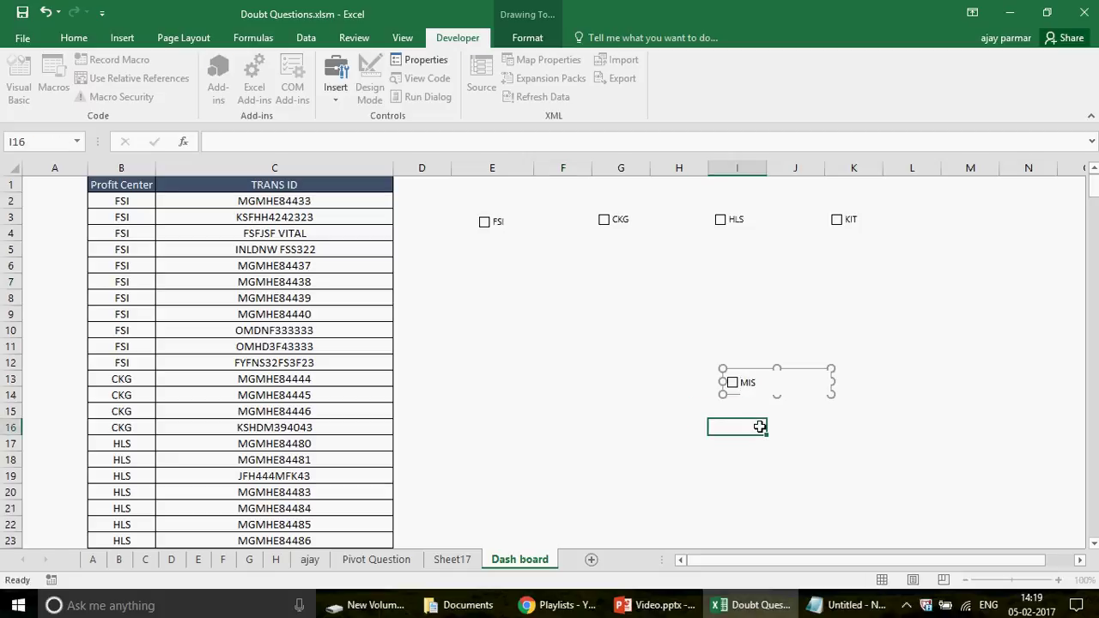
right_click(755, 383)
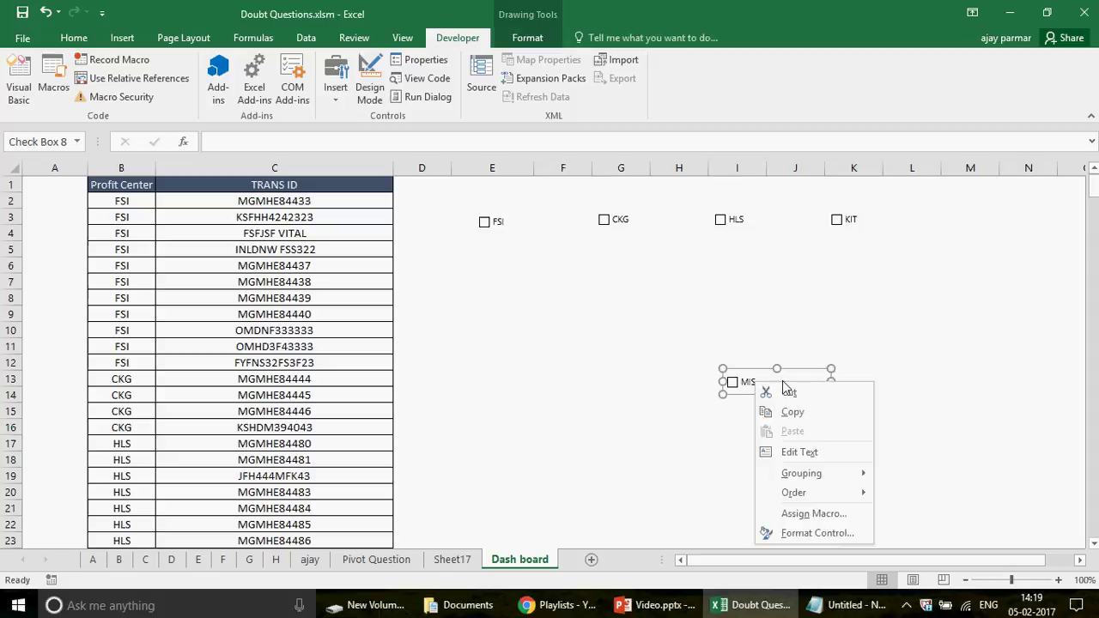
left_click(788, 392)
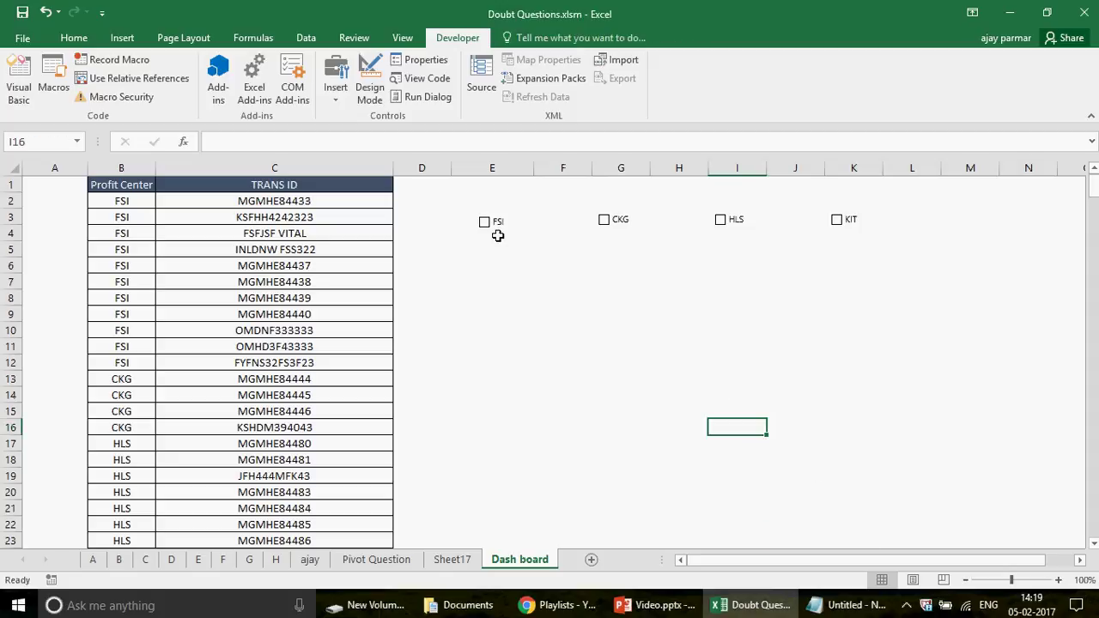
Nudge the FSI check box slightly so it lines up with the CKG, HLS and KIT check boxes.
left_click(335, 95)
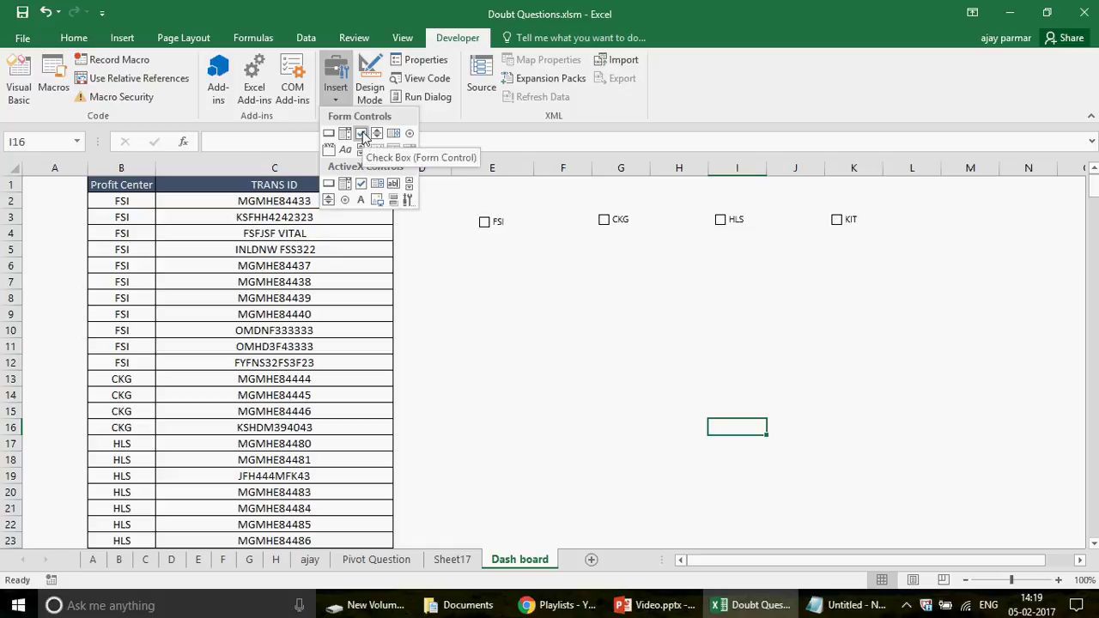
right_click(508, 223)
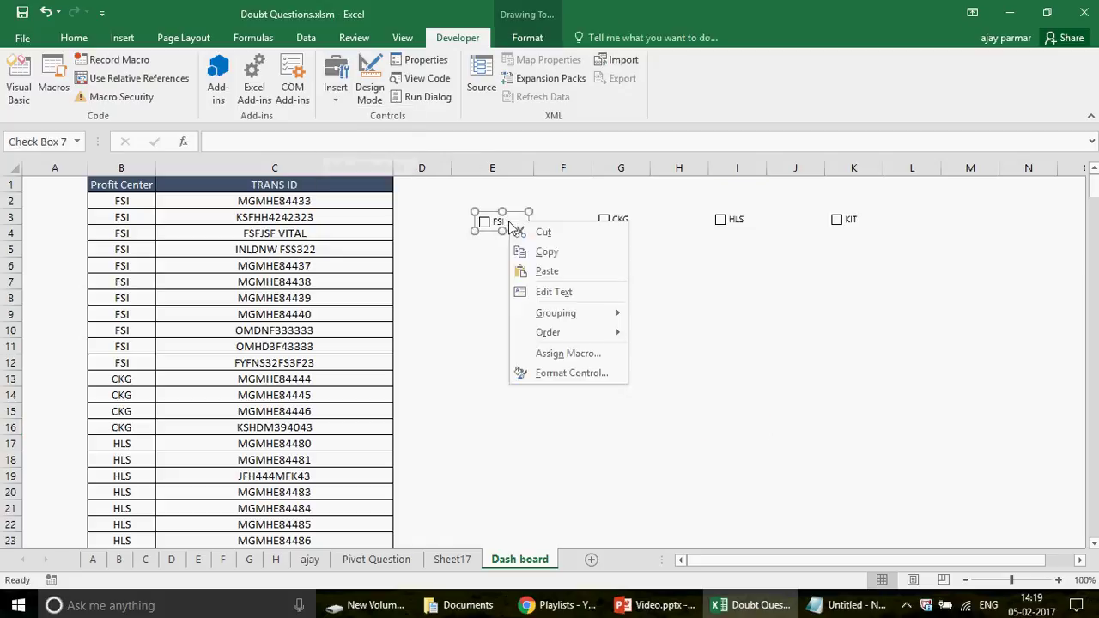
left_click(507, 211)
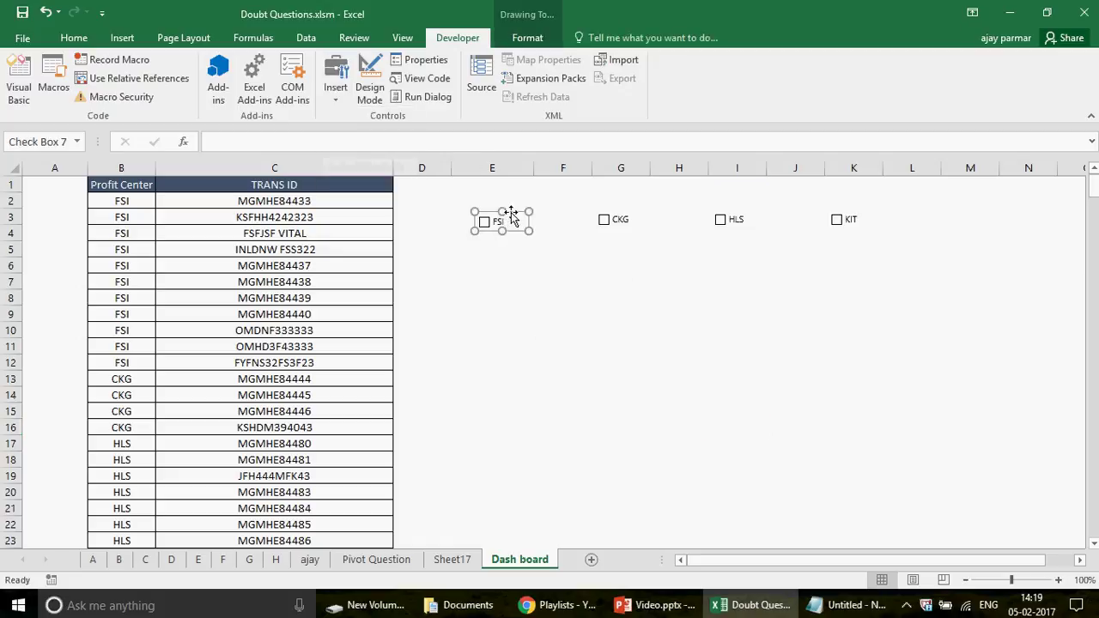
left_click_drag(516, 214, 515, 212)
left_click(504, 250)
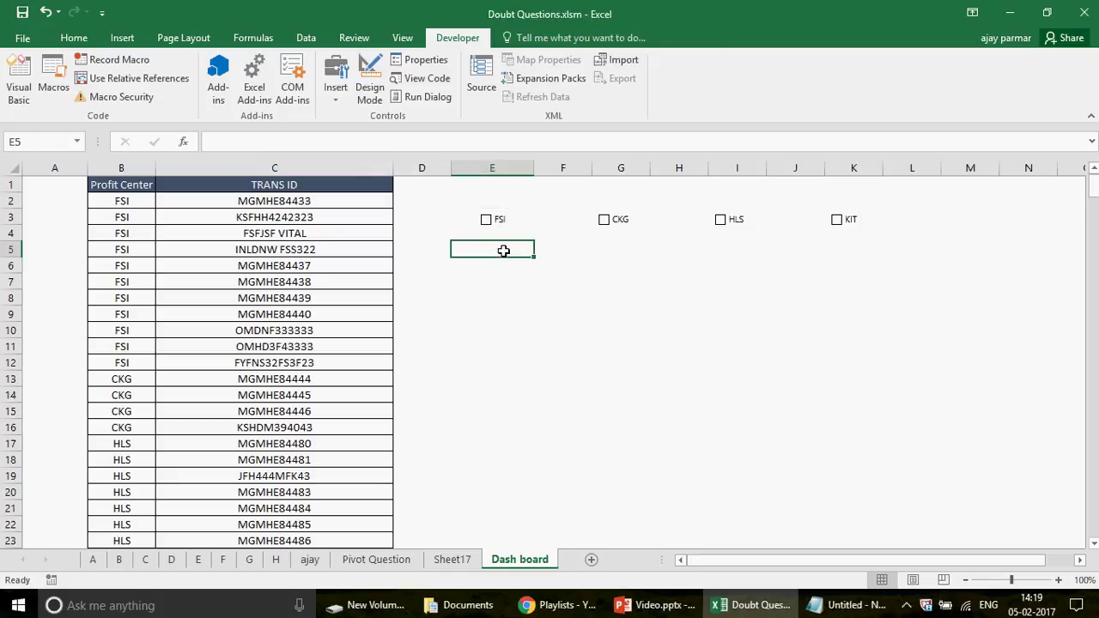
left_click(247, 203)
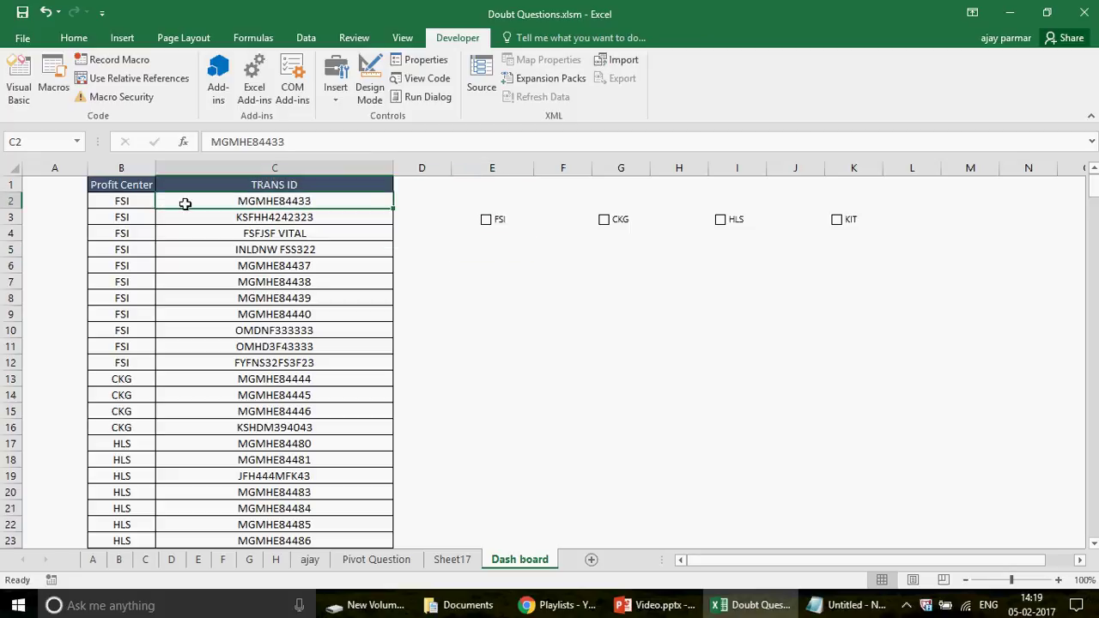
left_click_drag(141, 203, 144, 340)
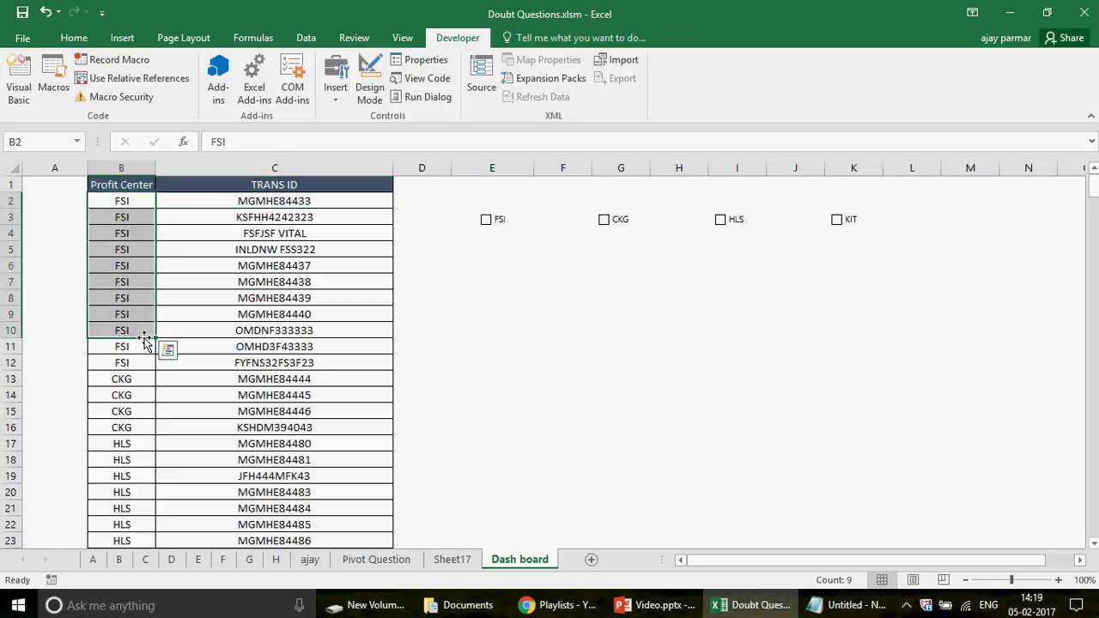
left_click(140, 387)
left_click(138, 476)
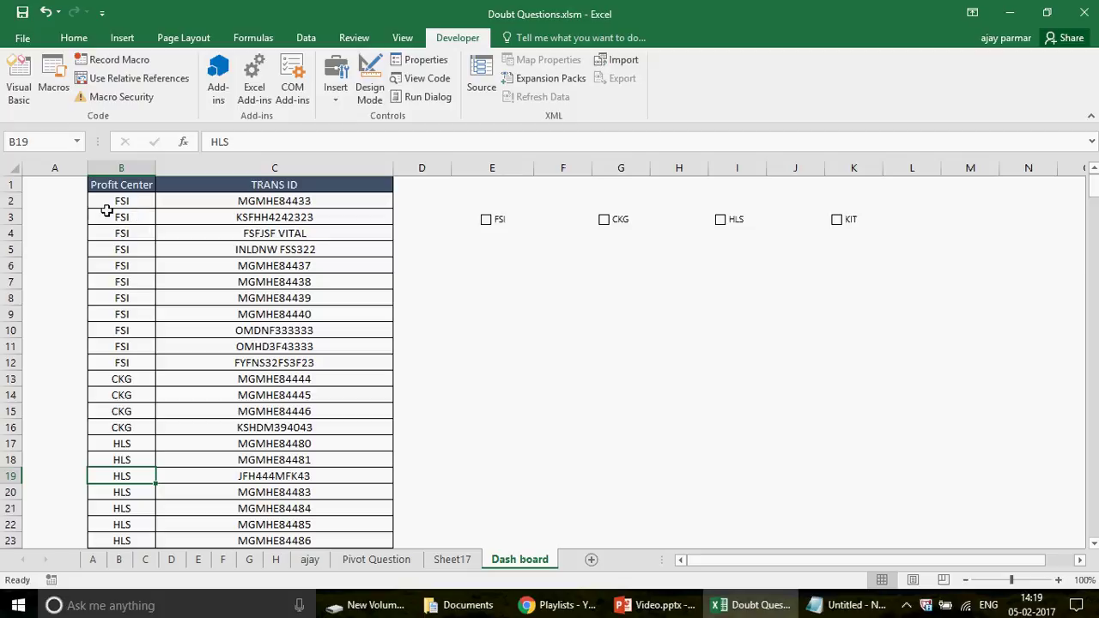
Widen column A slightly and enter =COUNTIF(B2:B33,B2) in cell A2.
left_click(75, 204)
left_click_drag(88, 169, 109, 168)
type("=COUNTIF(")
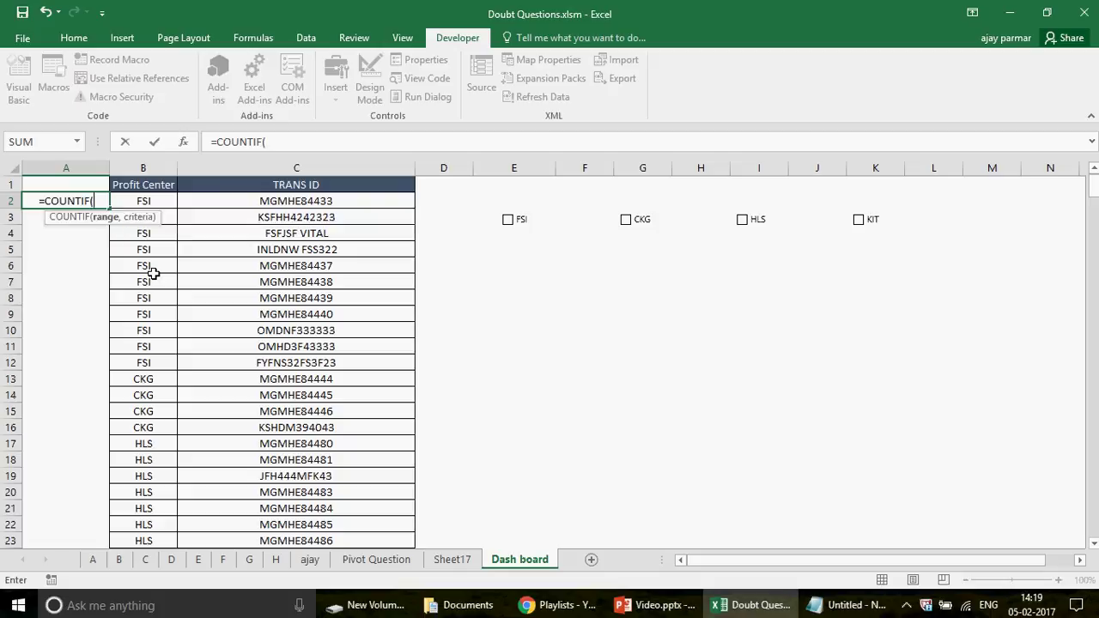
left_click(168, 201)
key("ctrl+shift+Down")
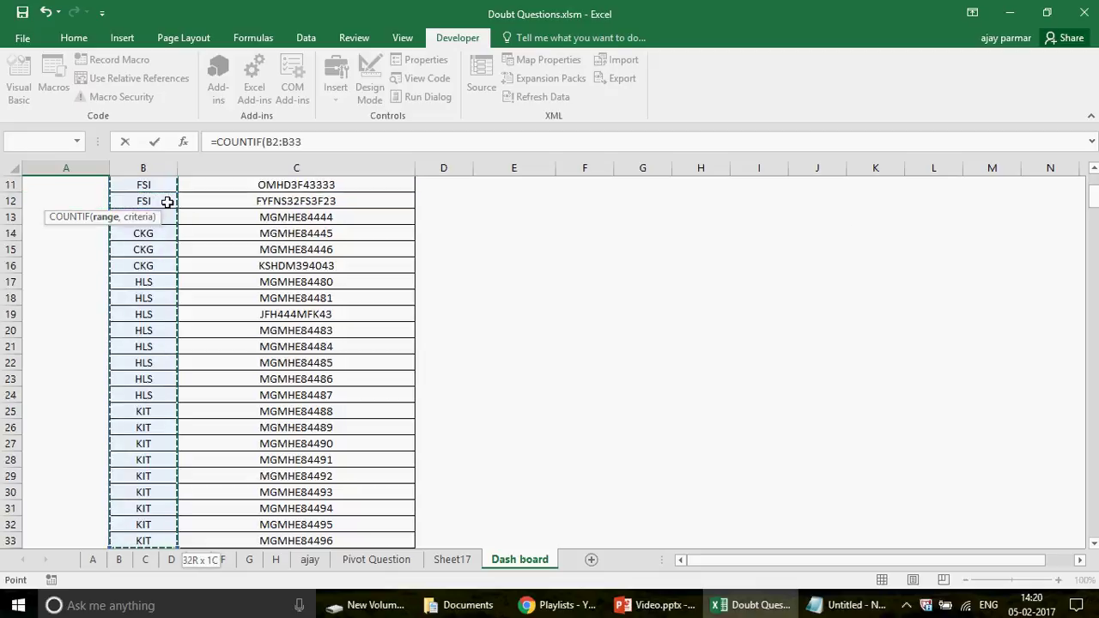
type(",")
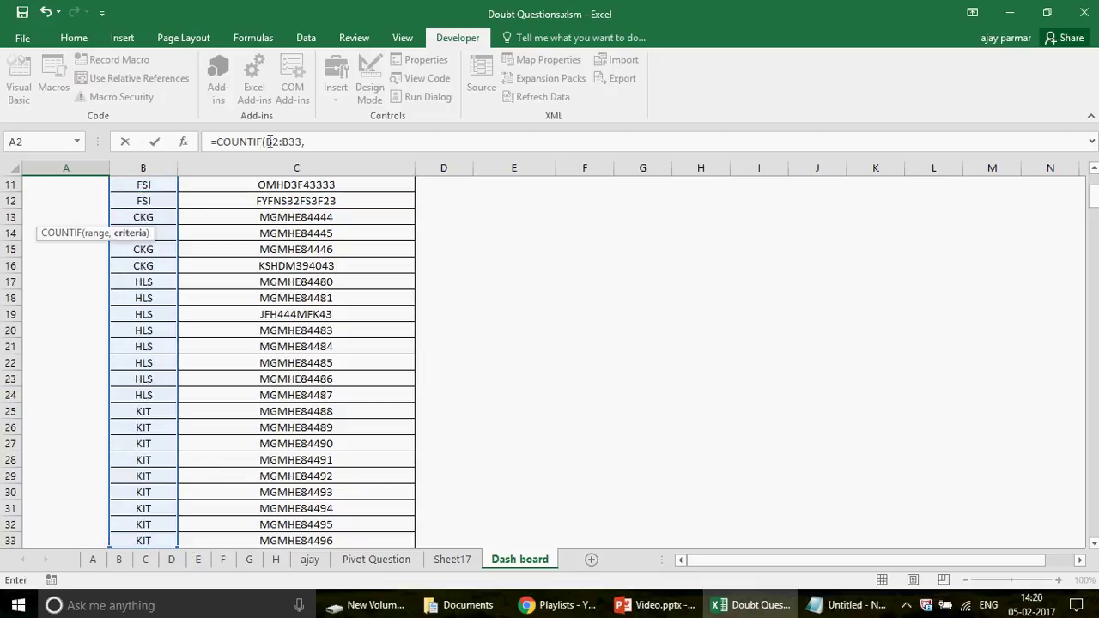
left_click_drag(1093, 197, 1094, 179)
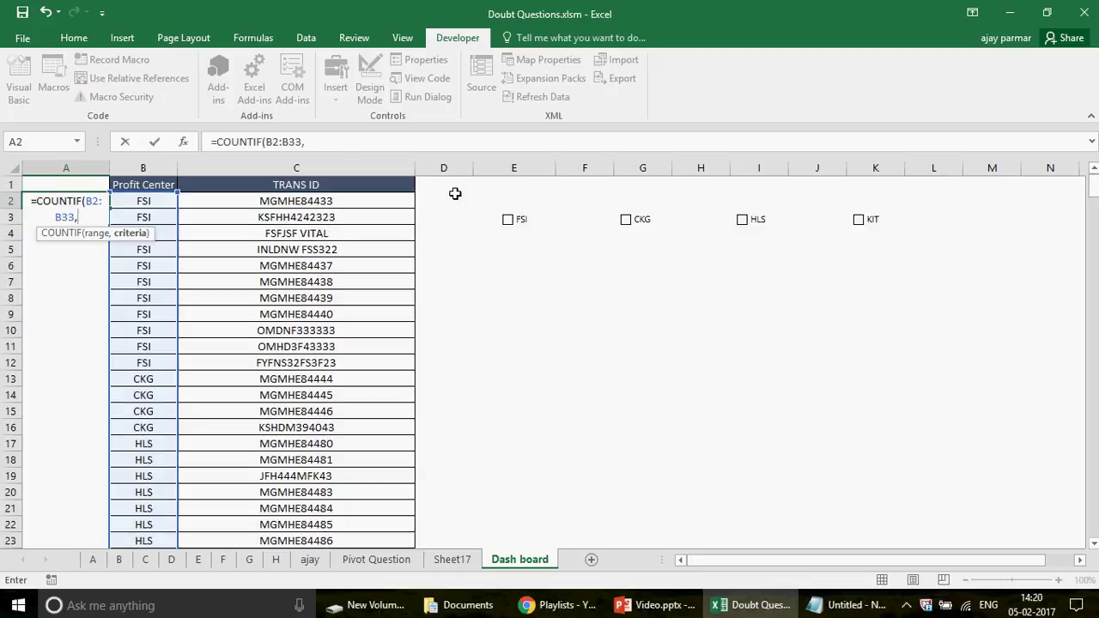
left_click(152, 200)
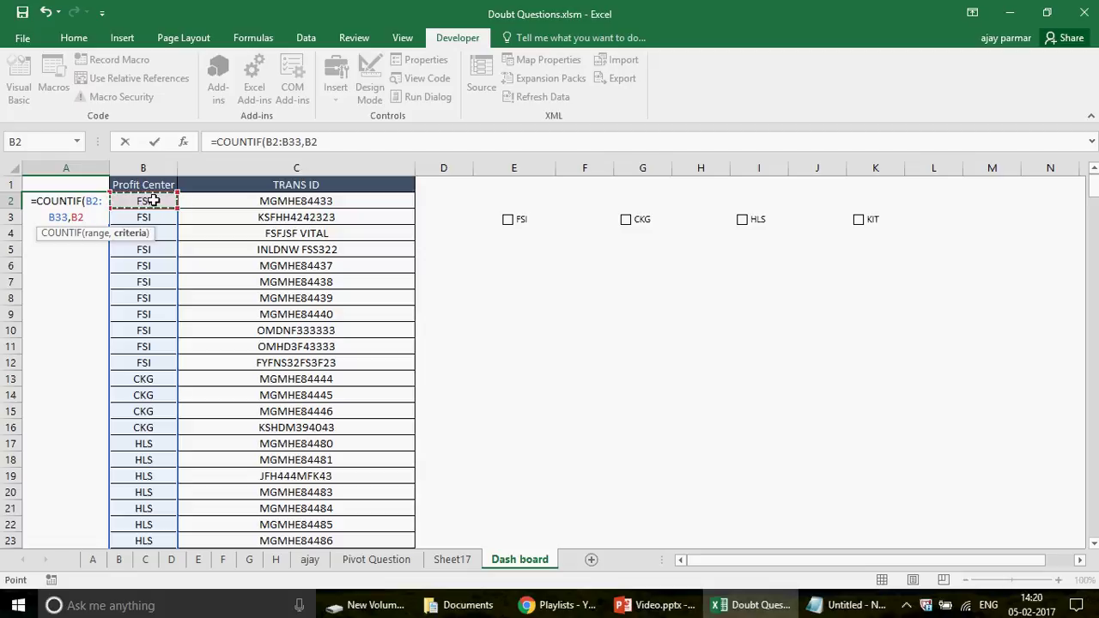
type(")")
key("Return")
Check the count in A2 against a selection of the FSI entries in B2:B12.
key("Up")
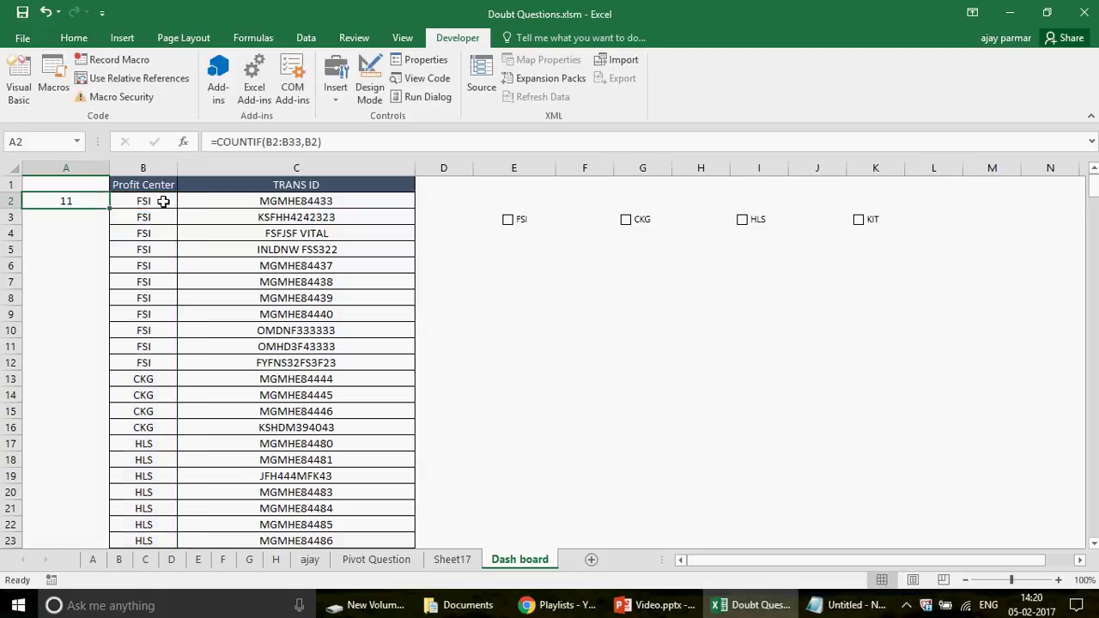
left_click(161, 200)
left_click(148, 362, "shift")
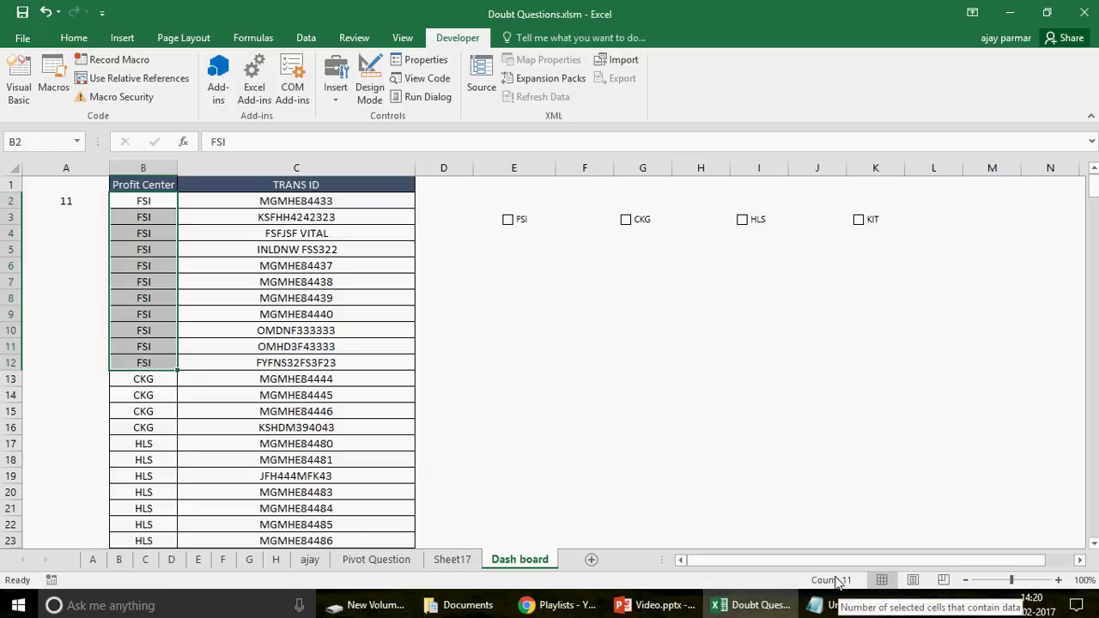
Make the range in A2's formula absolute so it reads =COUNTIF($B$2:$B$33,B2).
left_click(68, 200)
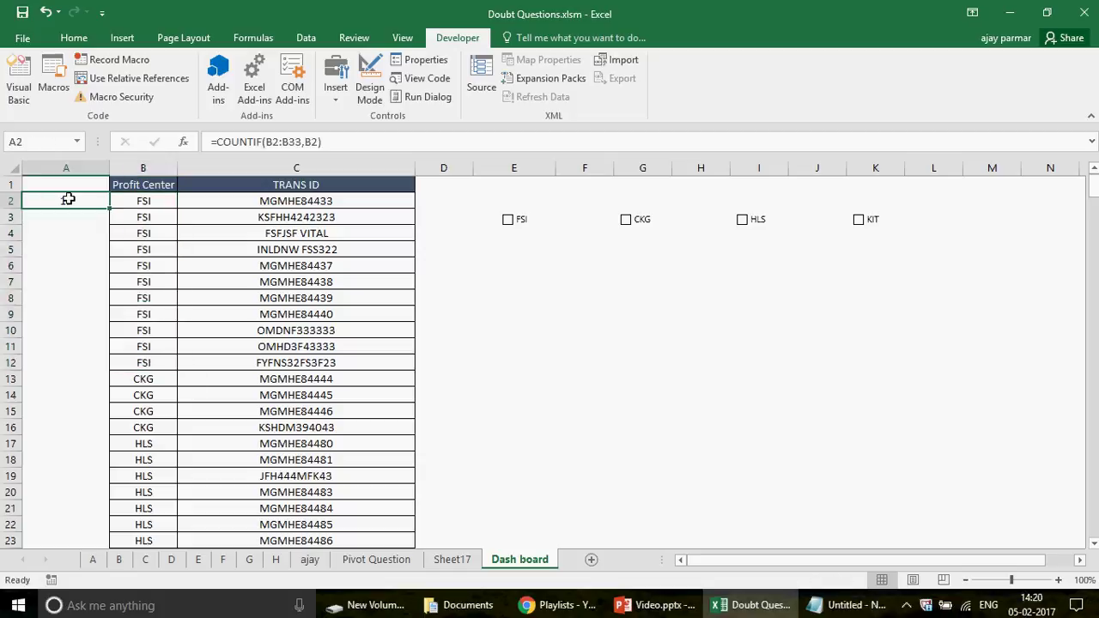
left_click(275, 142)
key("F4")
left_click(297, 142)
key("F4")
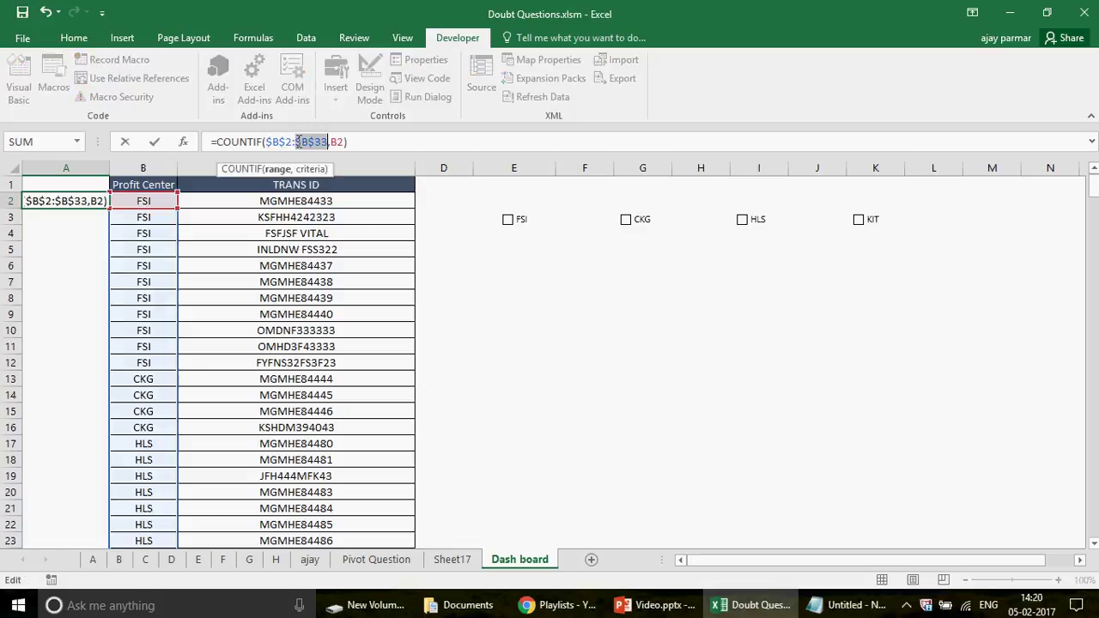
left_click(296, 142)
key("ctrl+Return")
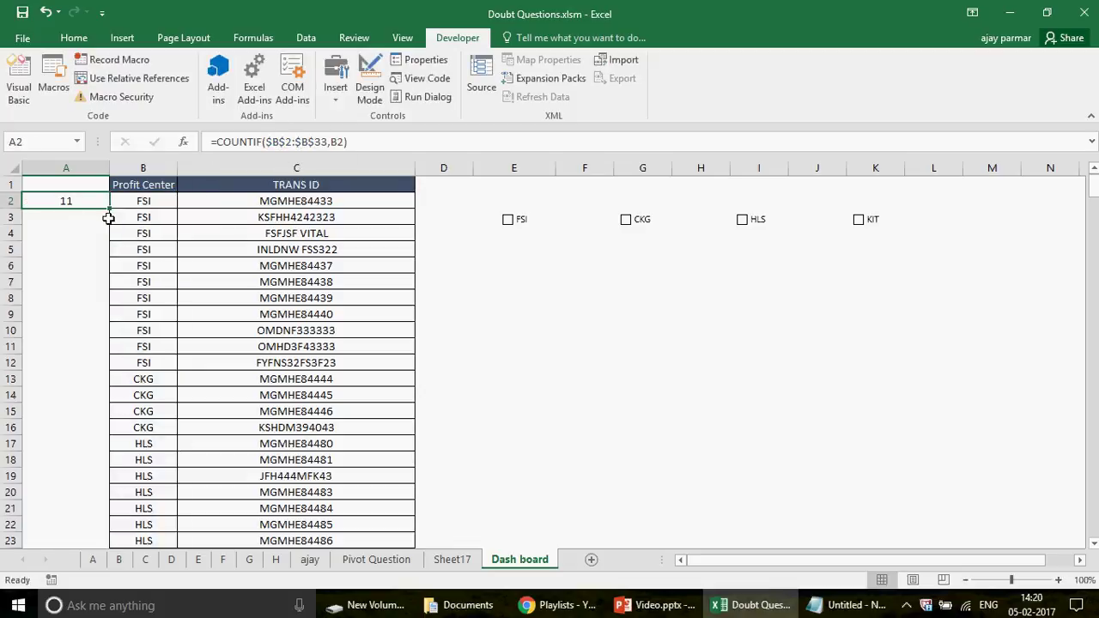
Fill the COUNTIF formula from A2 down to A13 and inspect the cell references in A3.
left_click_drag(109, 208, 107, 384)
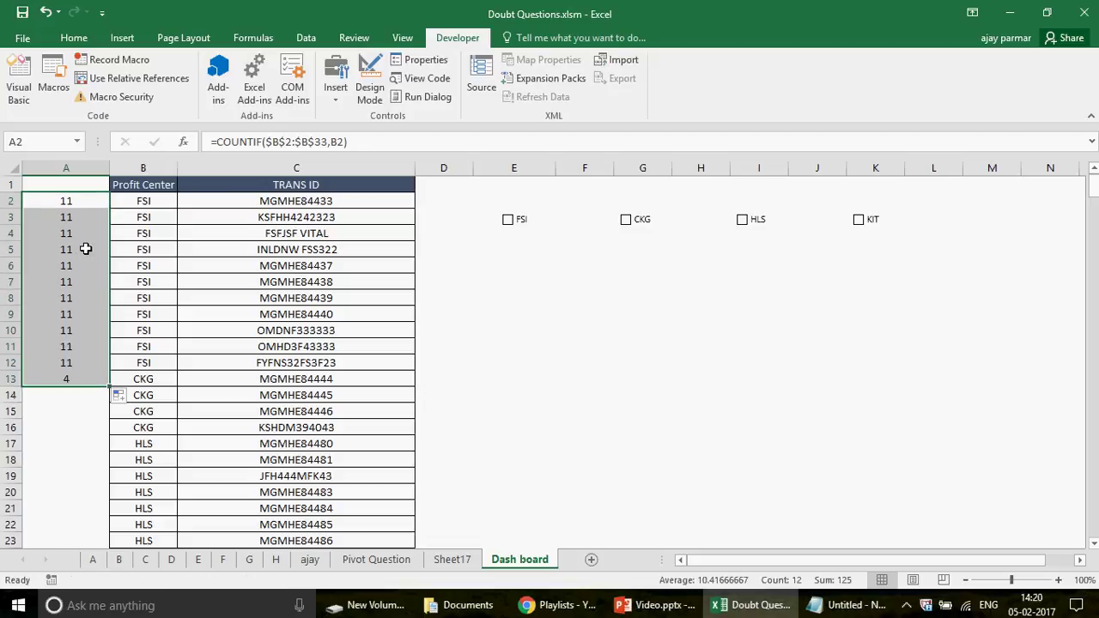
left_click(70, 218)
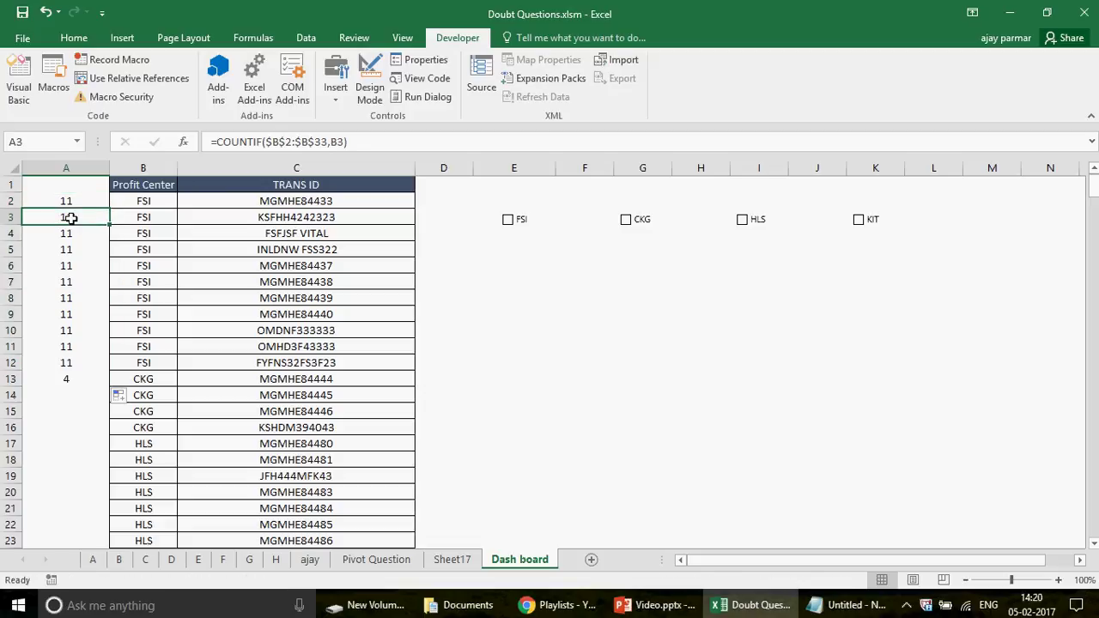
key("F2")
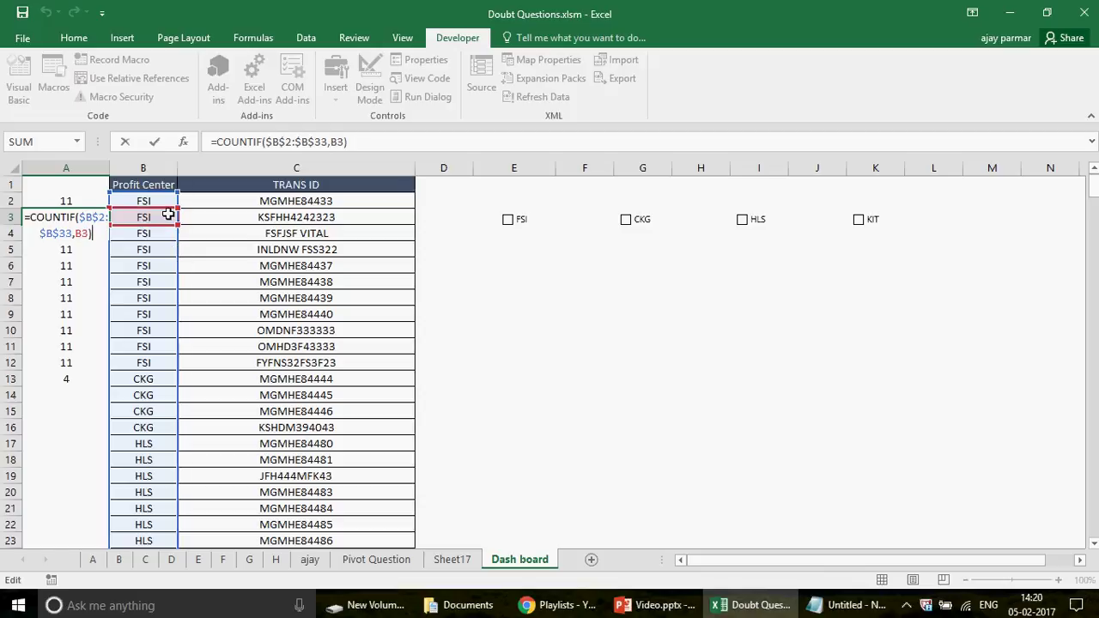
key("Escape")
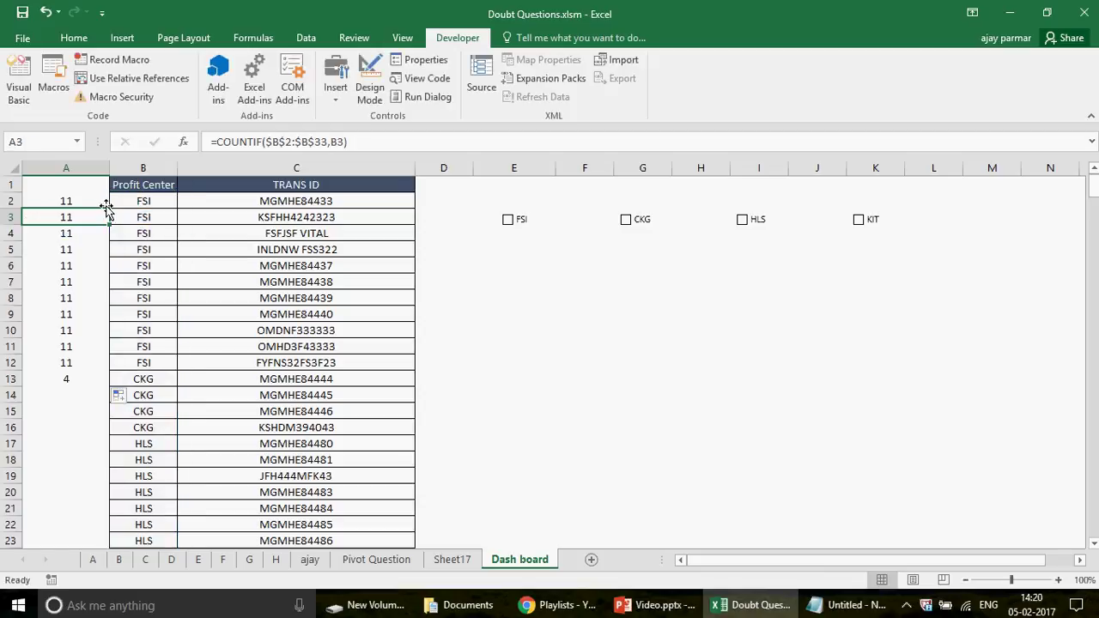
Clear the copied formulas from A3:A13, keeping only the one in A2.
left_click_drag(110, 212, 111, 206)
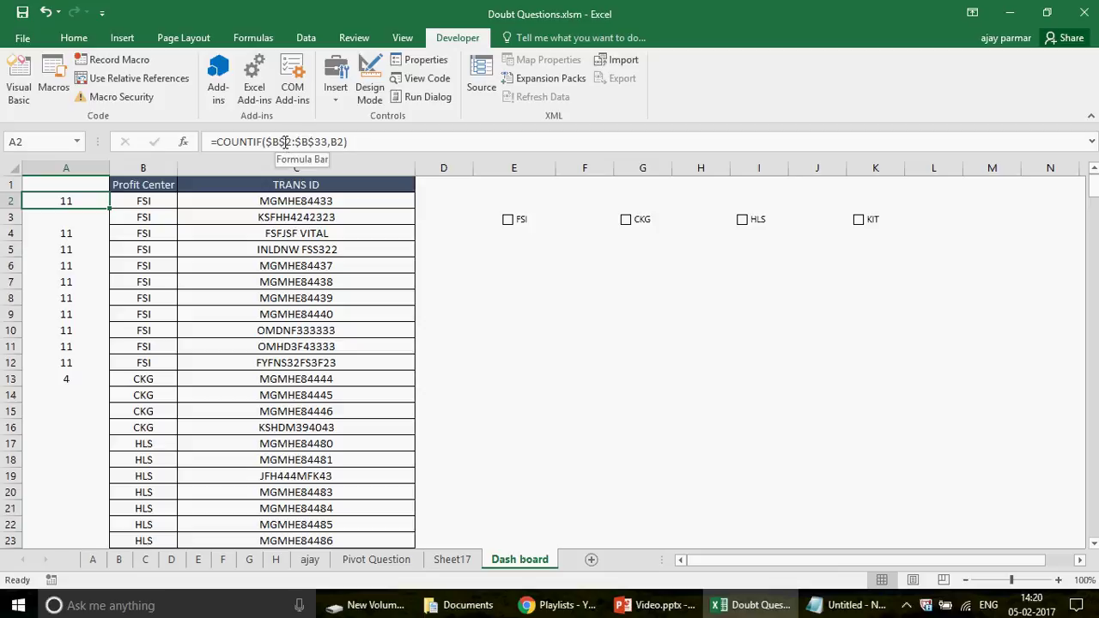
left_click(81, 232)
key("ctrl+shift+Down")
key("Delete")
key("ctrl+Up")
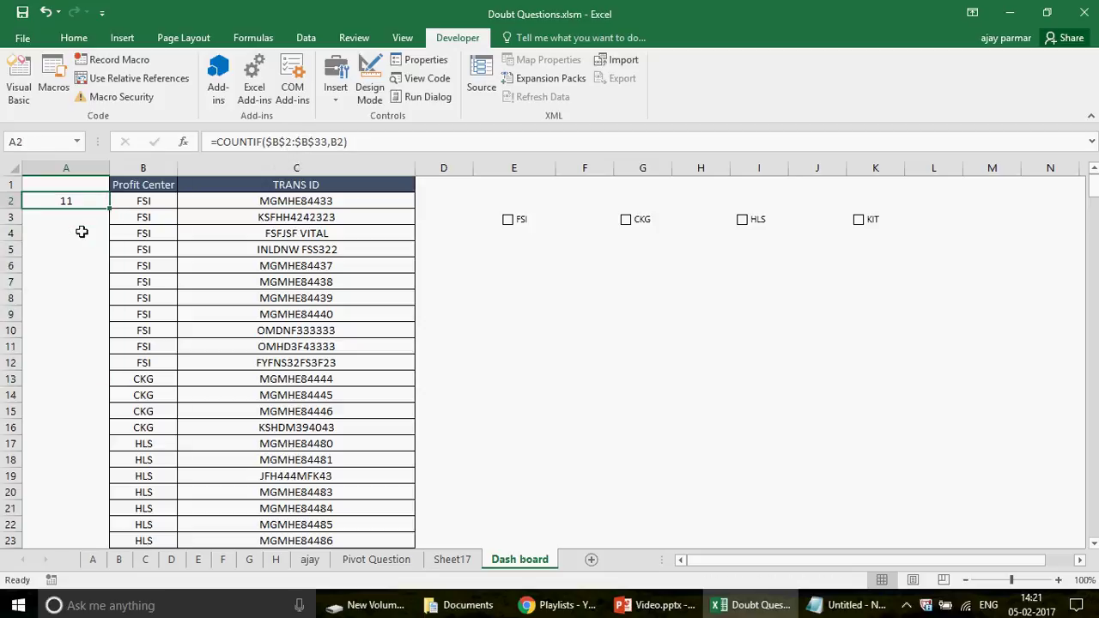
Make the range start relative in A2 so the formula reads =COUNTIF(B2:$B$33,B2), and fill it down to A14.
left_click(285, 141)
key("BackSpace")
key("BackSpace")
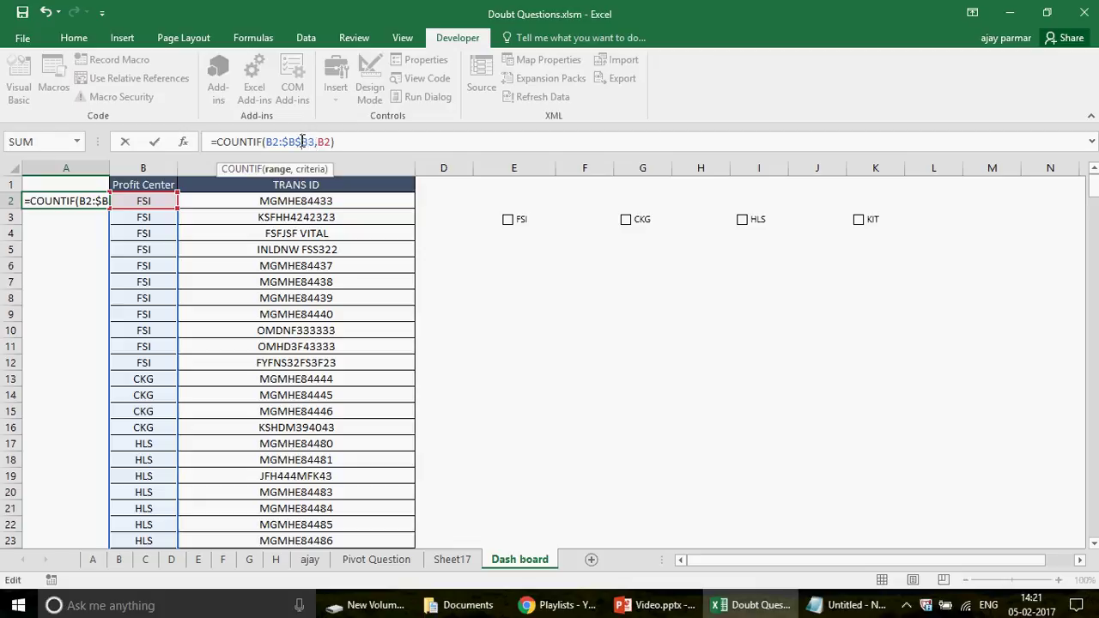
left_click(154, 142)
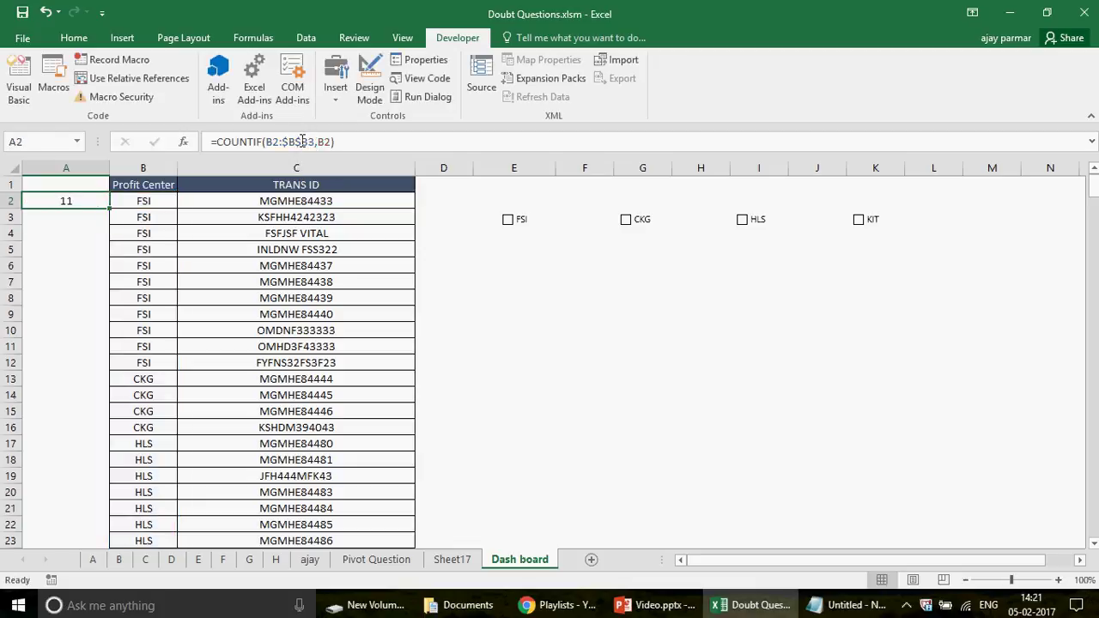
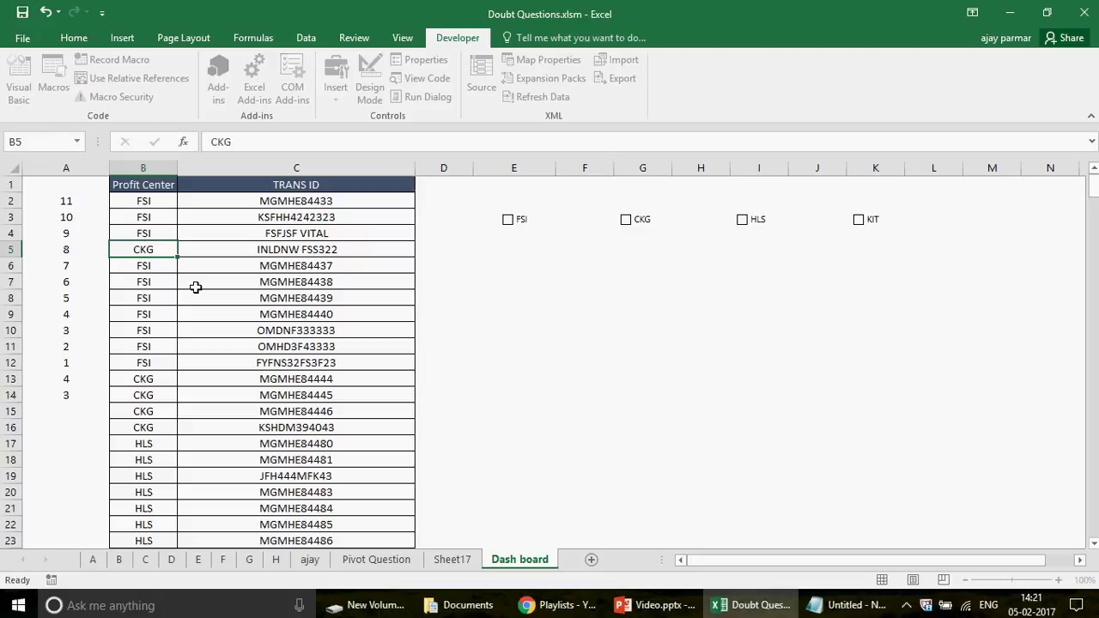
Set the profit centers in B5 and B8 to CKG to test the running count.
key("Return")
key("Down")
key("Down")
type("CKG")
key("Return")
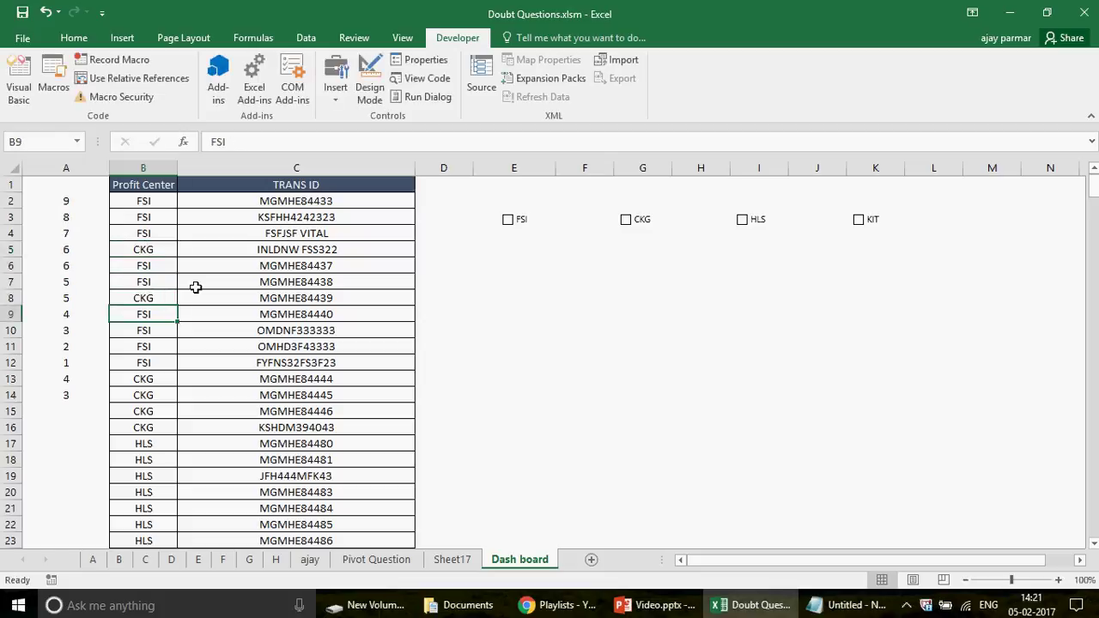
Examine the running COUNTIF formulas and their results in cells A2 through A6.
left_click(71, 206)
key("Down")
key("Down")
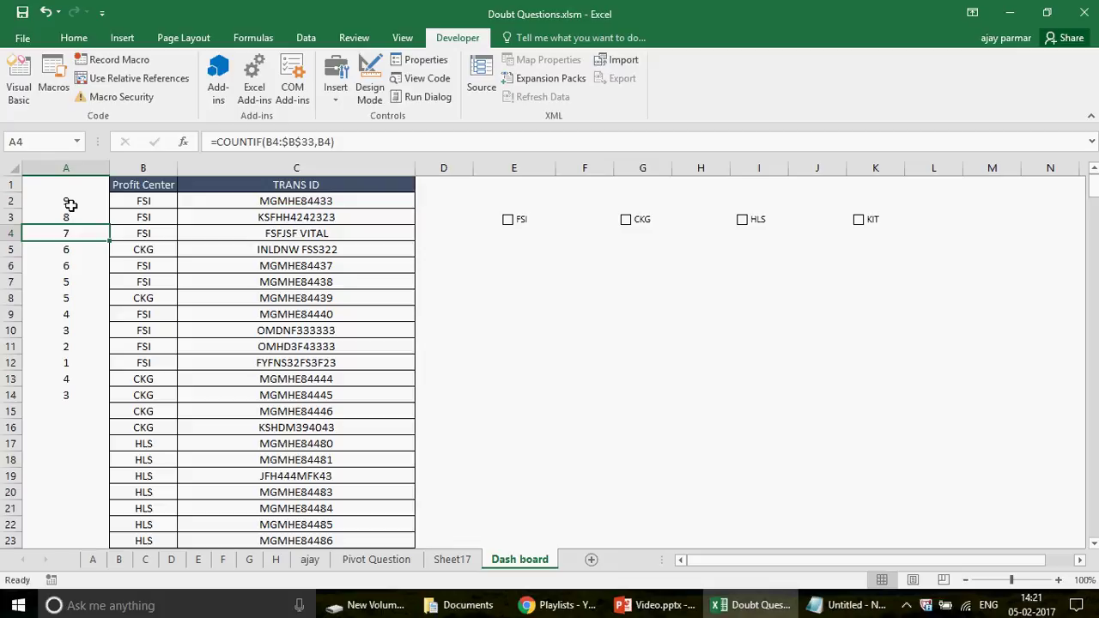
key("Down")
key("Down")
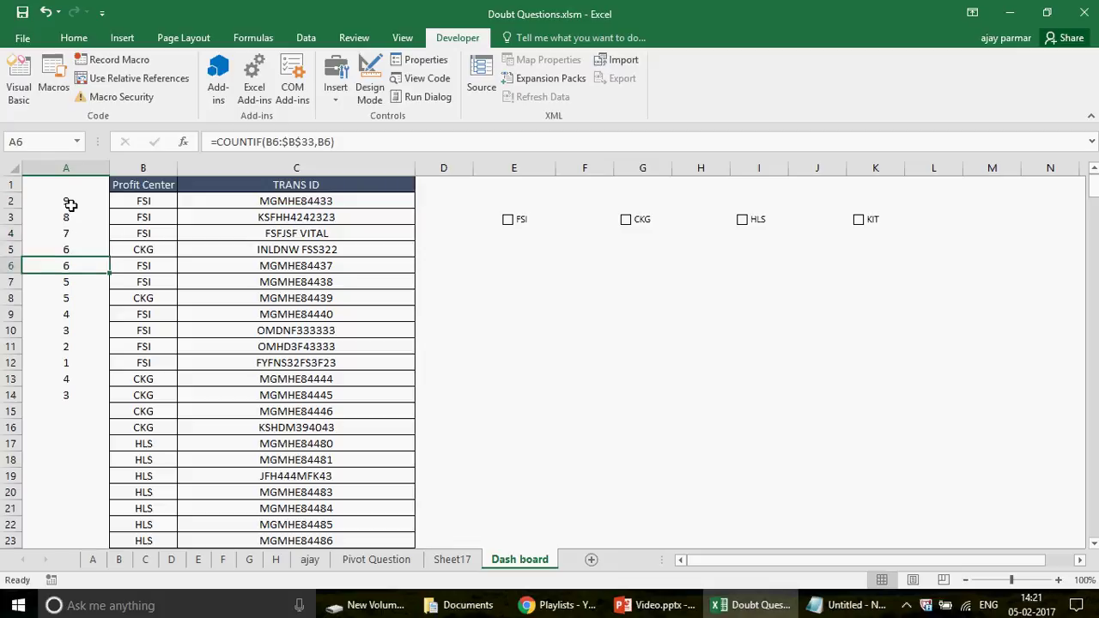
key("Up")
key("Up")
key("Up")
key("Up")
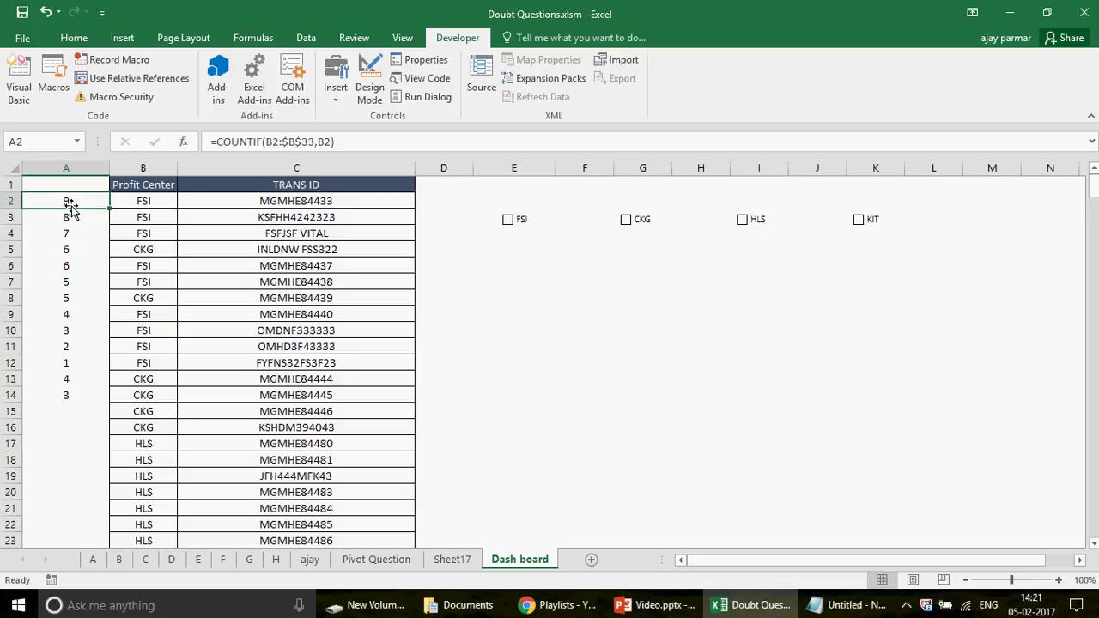
Undo the CKG test entries in B5 and B8 and return to cell A2.
key("ctrl+z")
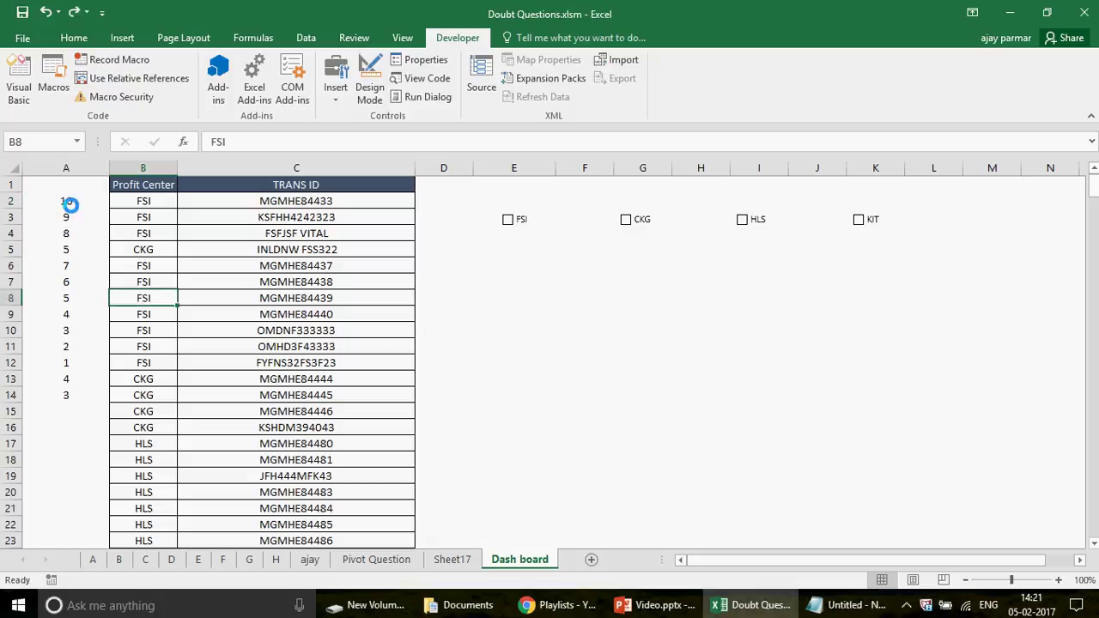
left_click(76, 200)
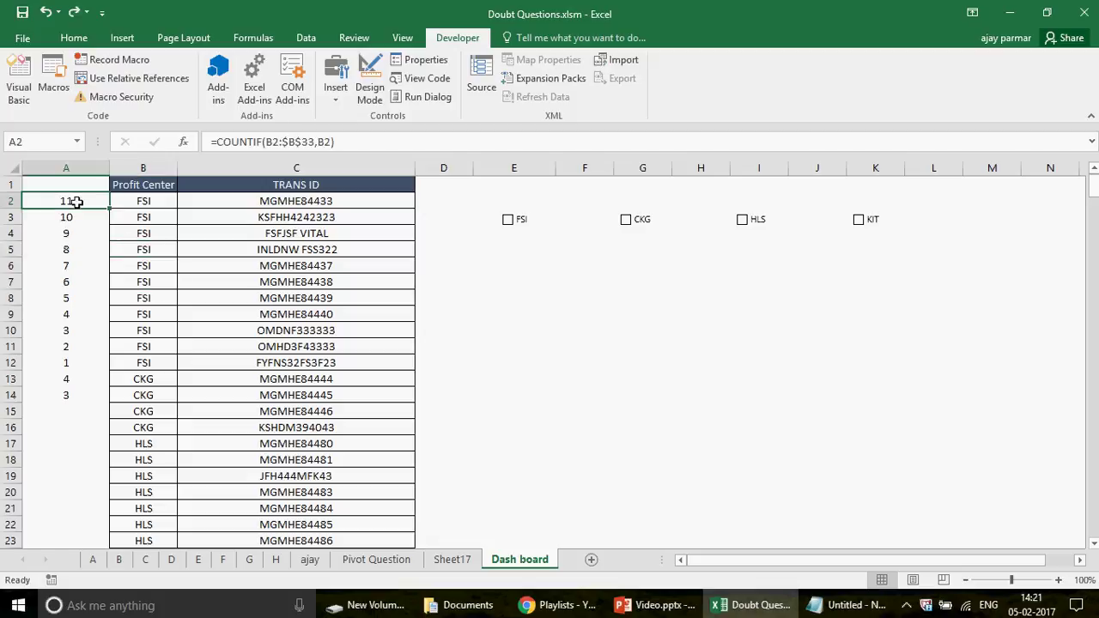
Examine the ranges referenced by the COUNTIF formulas in cells A2 and A3.
key("F2")
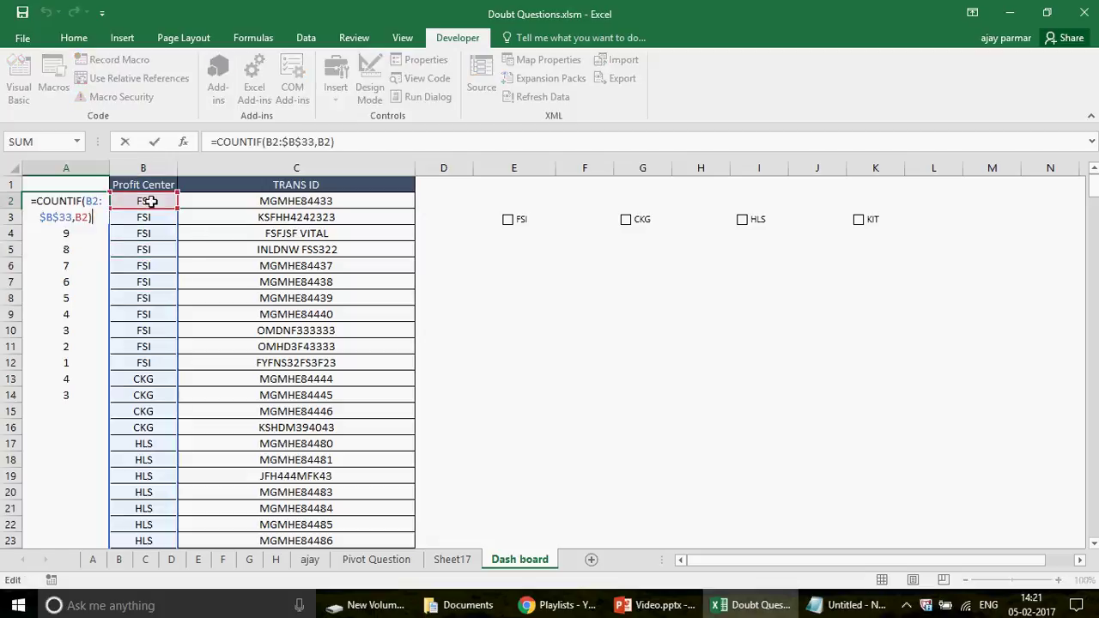
key("Return")
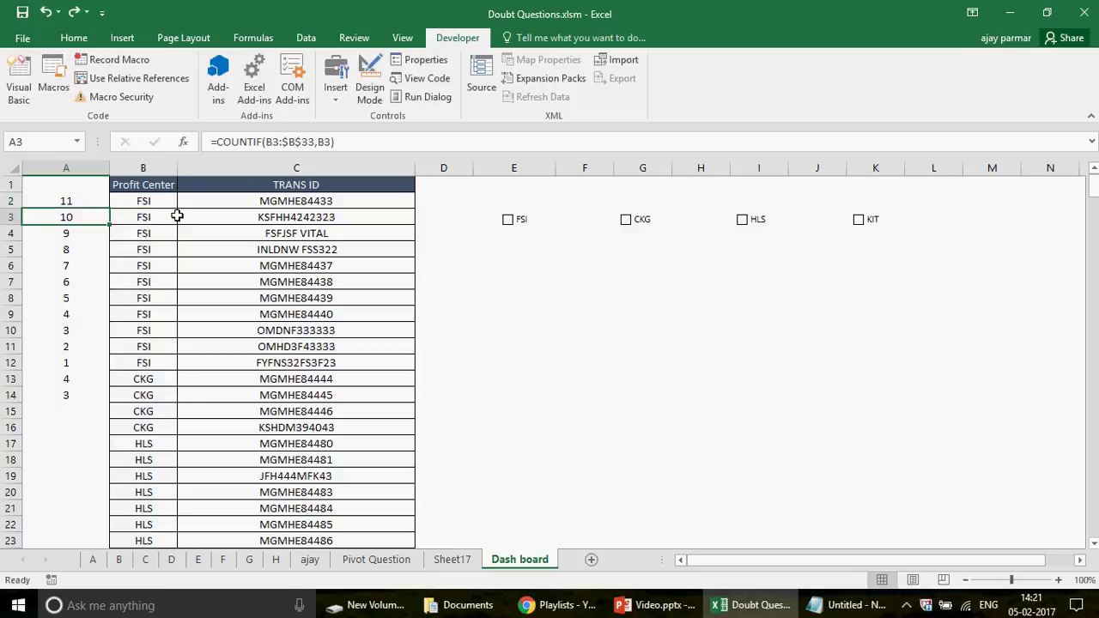
key("F2")
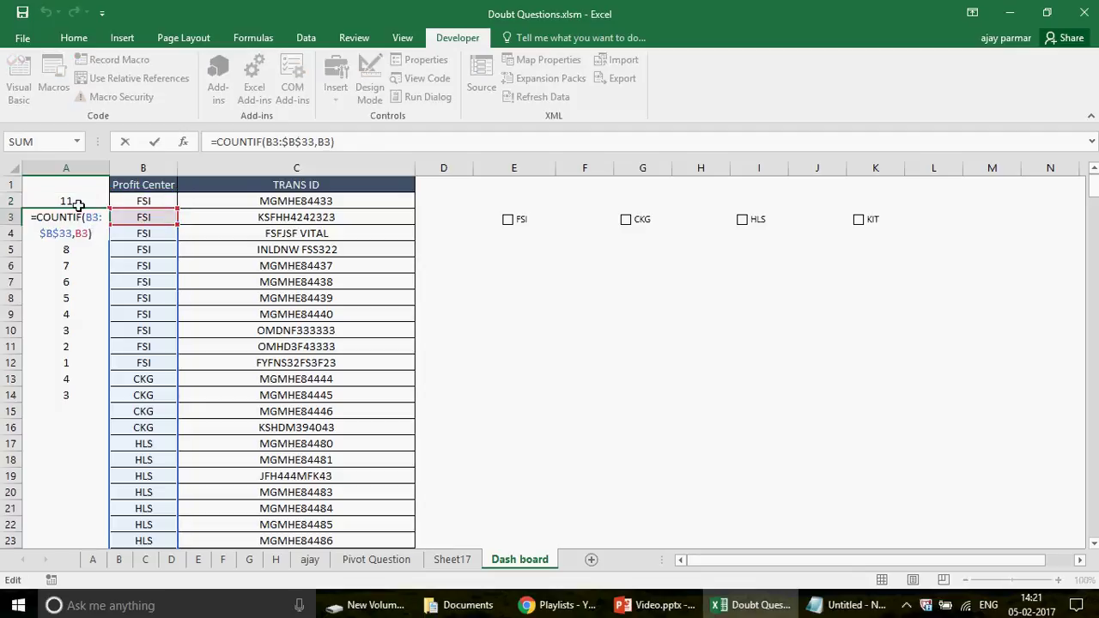
key("ctrl+Return")
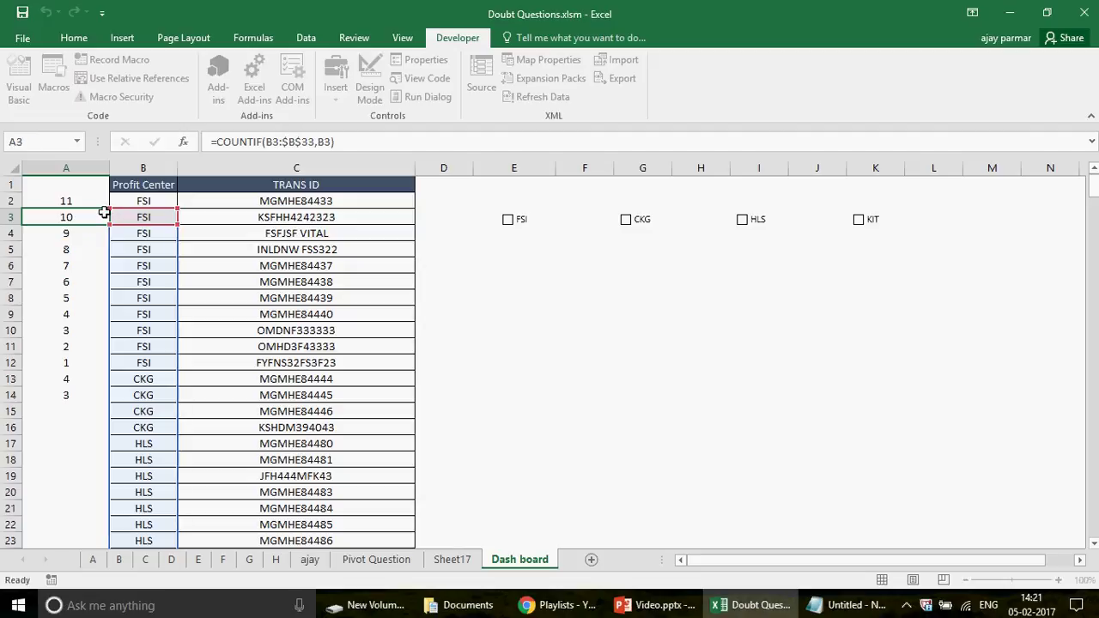
left_click(83, 200)
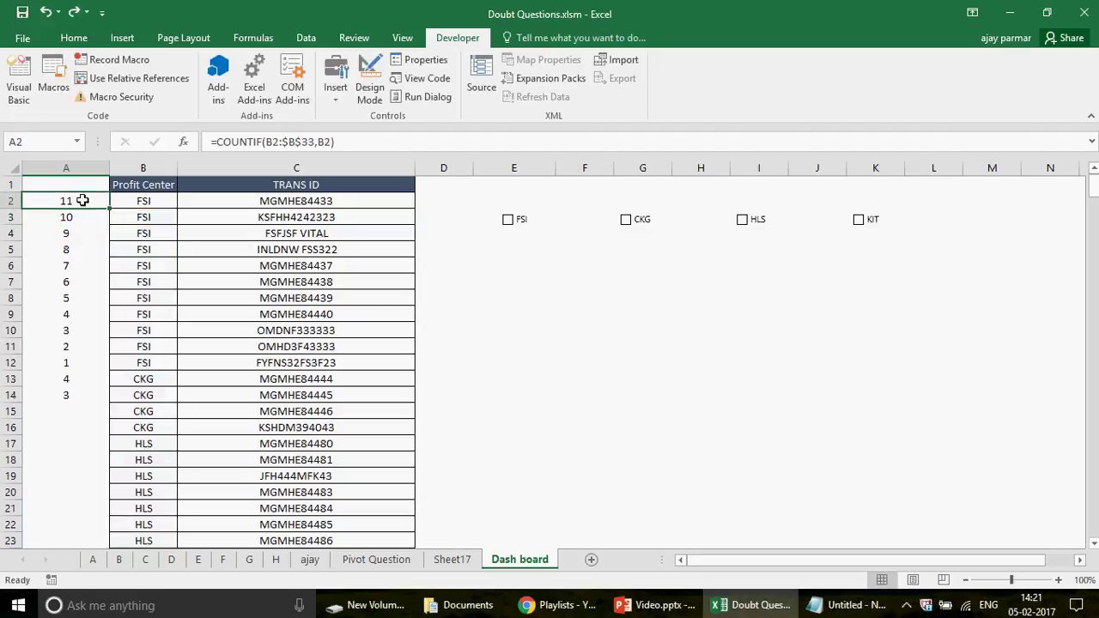
Fill the COUNTIF formula from A14 down to the last data row of column A.
left_click(82, 395)
left_click_drag(109, 403, 104, 398)
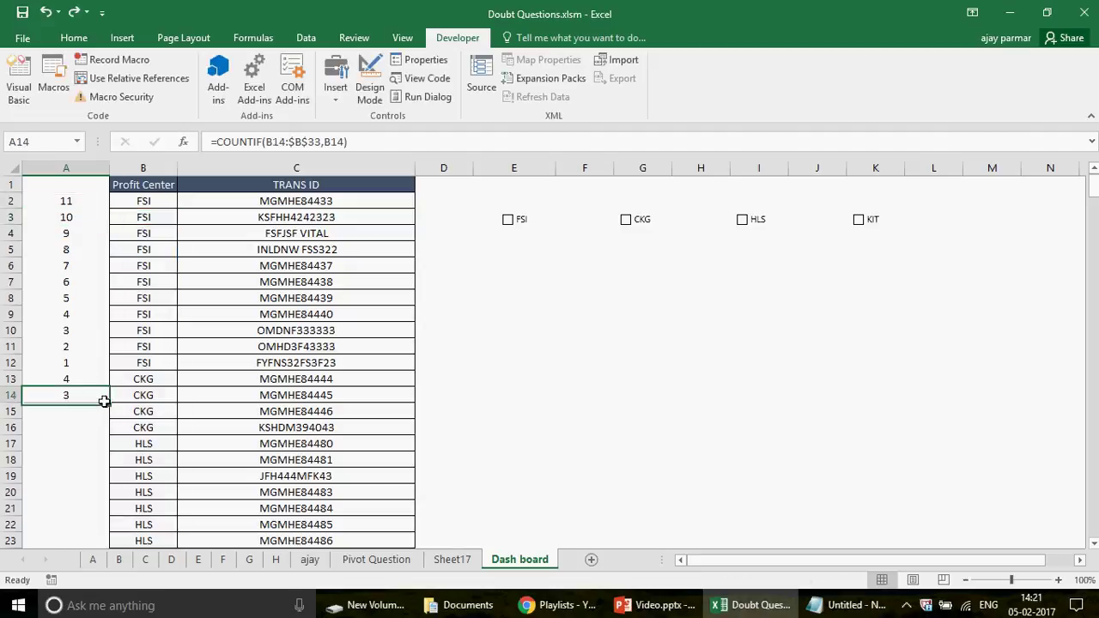
double_click(107, 401)
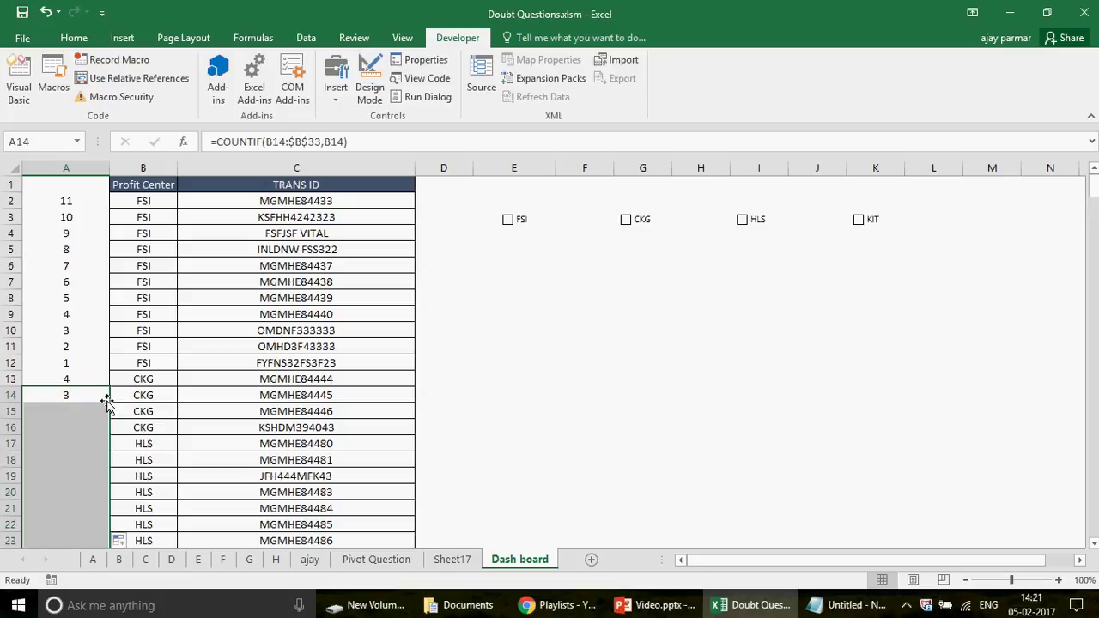
left_click(78, 397)
key("Down")
key("Down")
key("ctrl+Up")
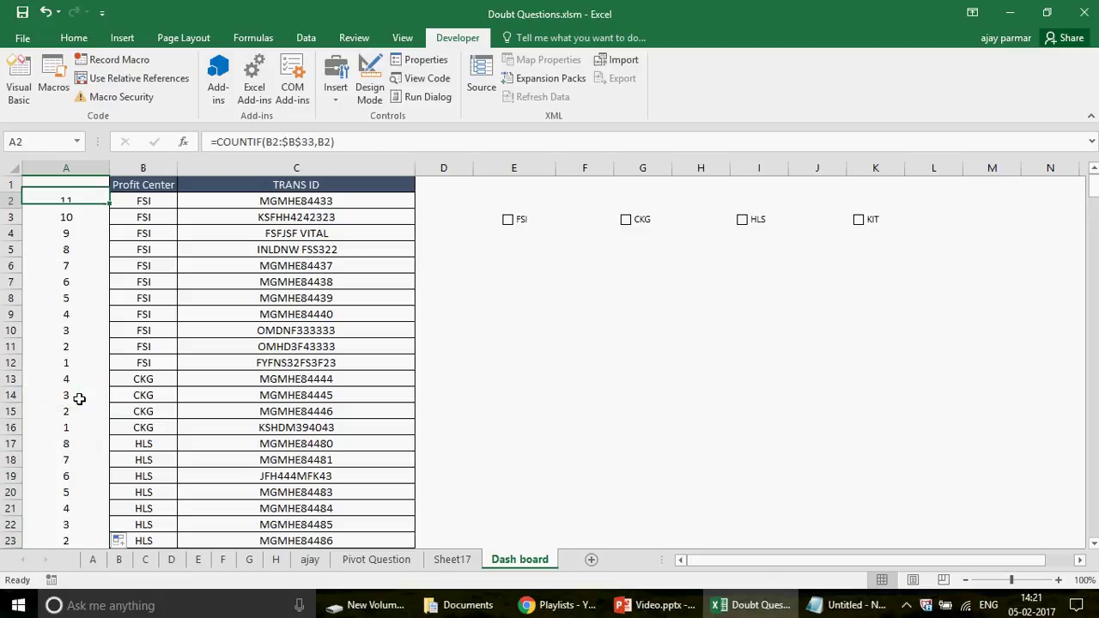
Prefix the profit center to the count in A2 with =B2&COUNTIF(B2:$B$33,B2), and fill it down the column.
left_click(148, 186)
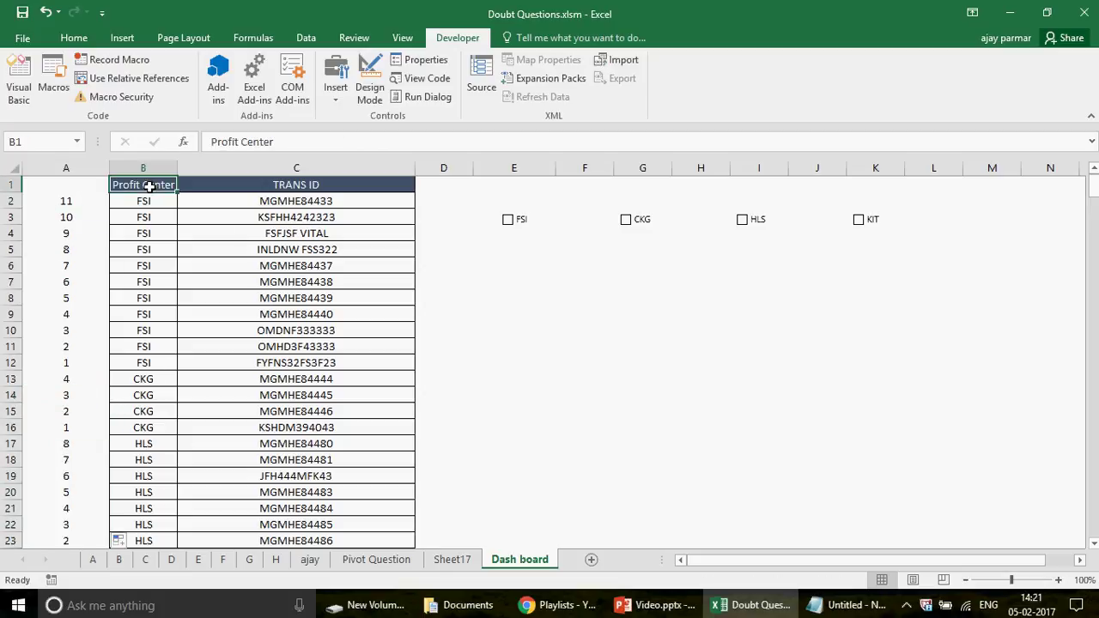
left_click(72, 197)
left_click(154, 203)
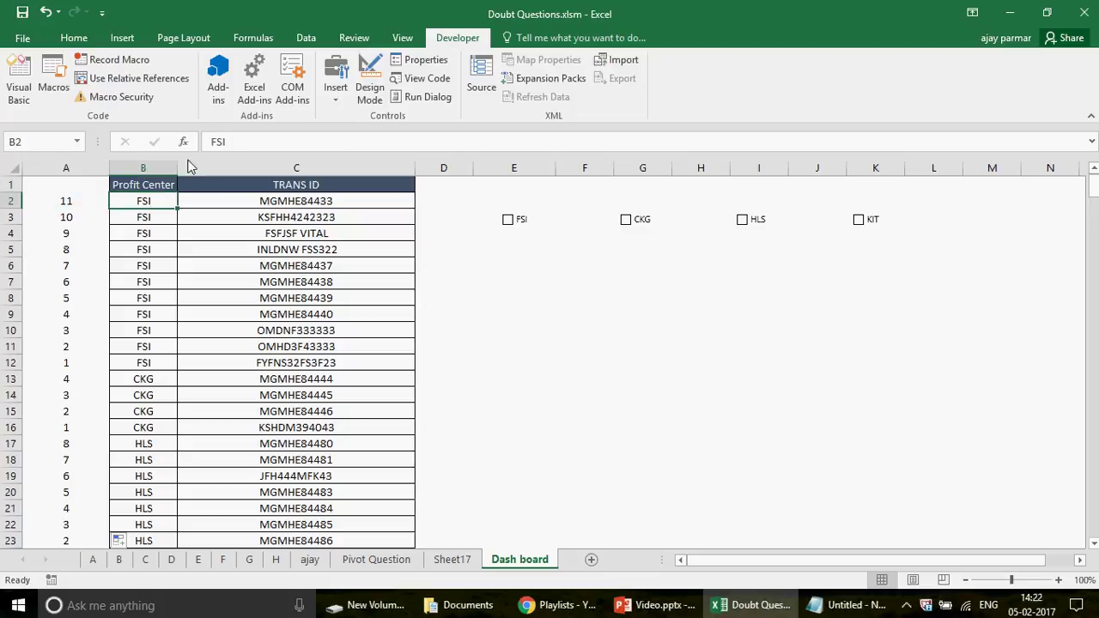
left_click(62, 199)
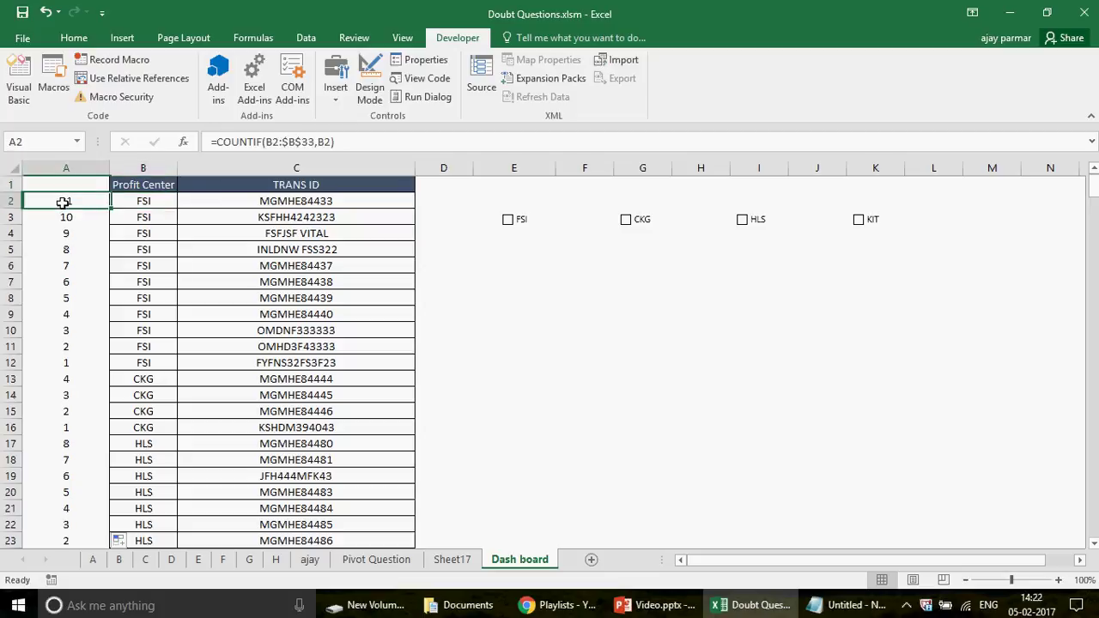
left_click(228, 139)
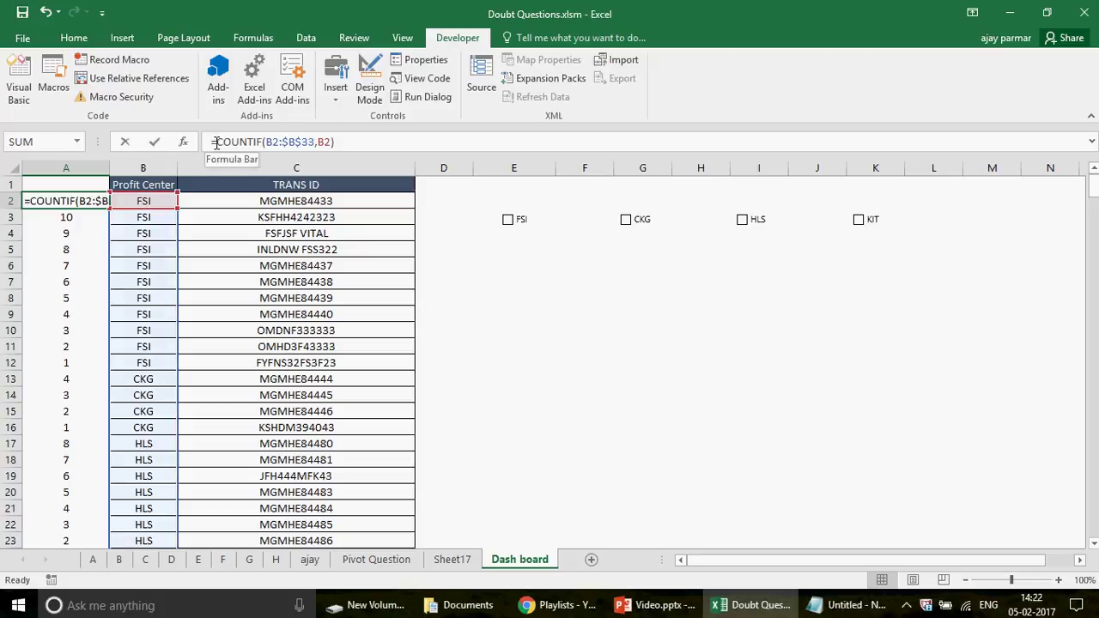
left_click(154, 199)
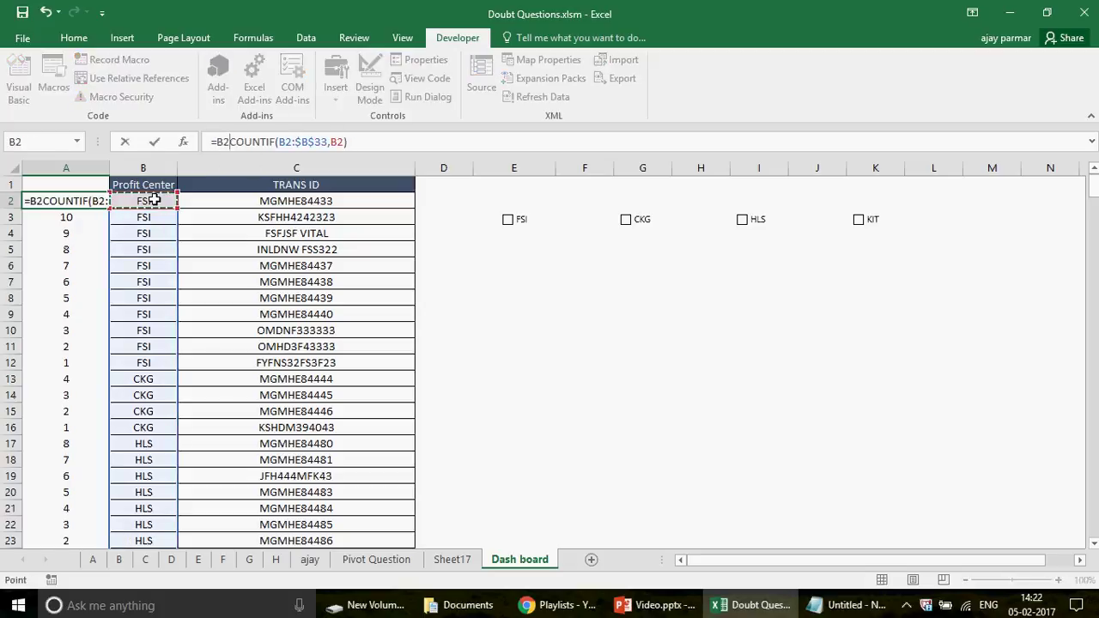
type("&")
key("ctrl+Return")
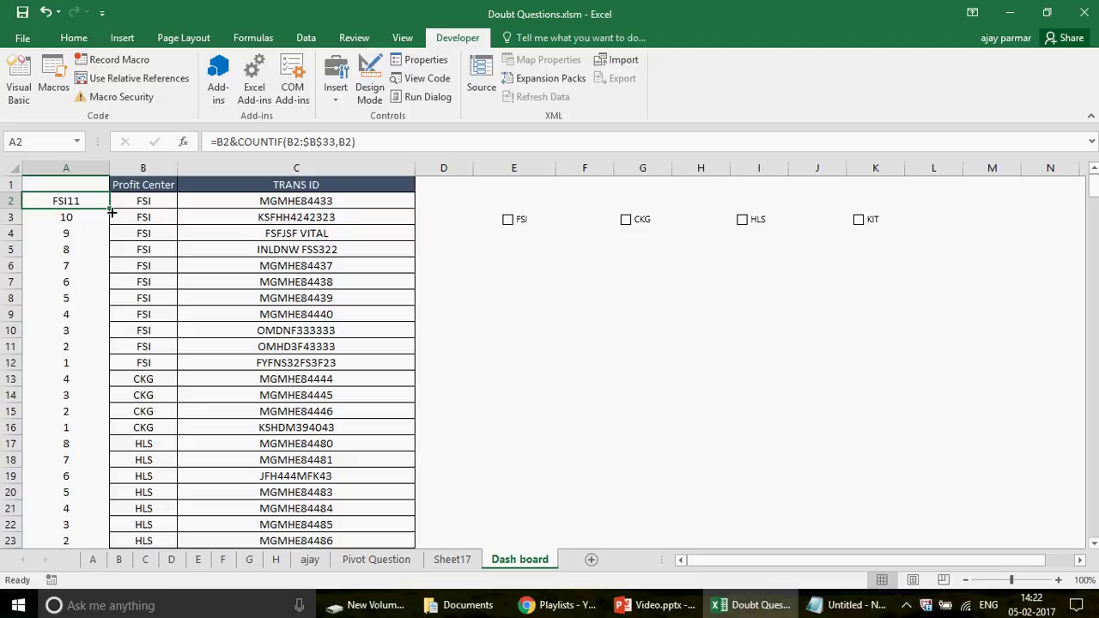
double_click(106, 209)
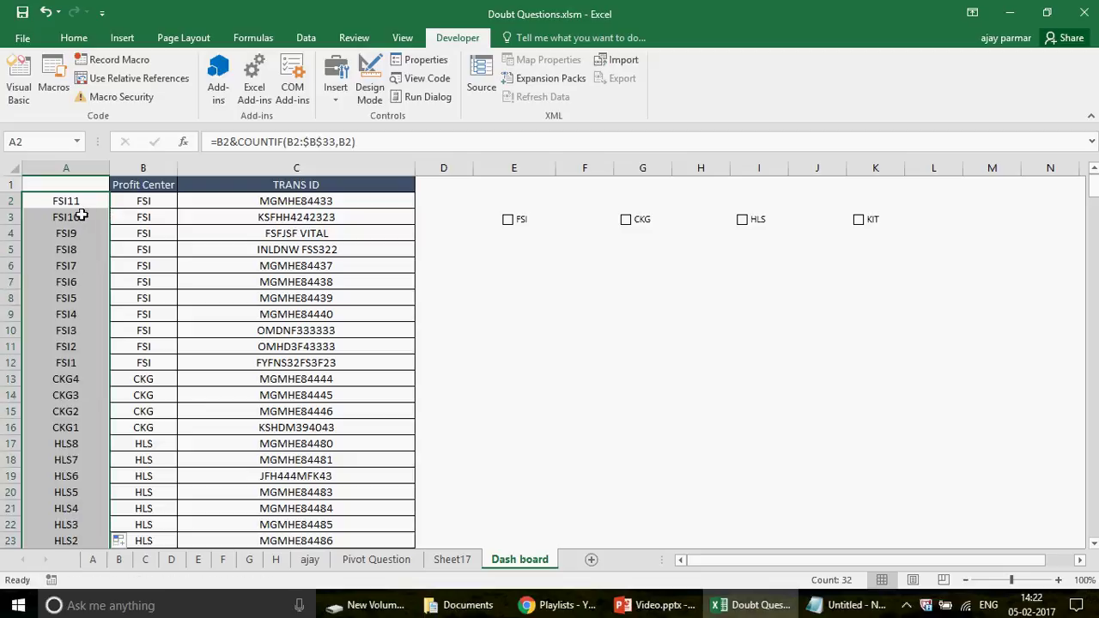
Review the combined profit center and count keys in column A down to the last data row, then return to A1.
left_click(82, 217)
key("Down")
key("Down")
key("Down")
key("Down")
key("Down")
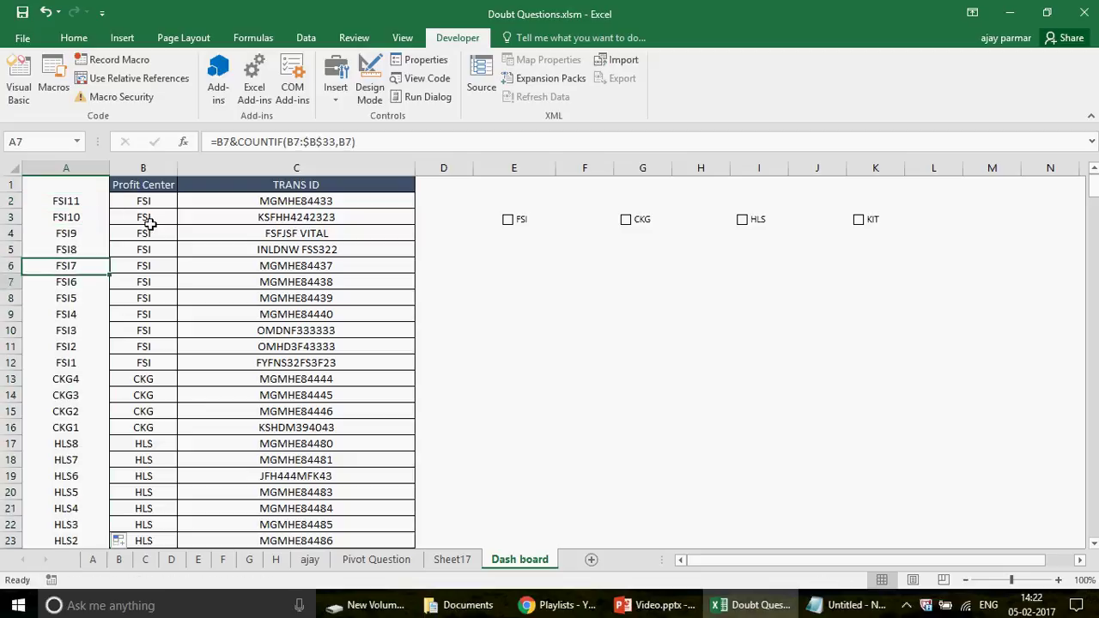
key("Down")
key("Down")
key("Down")
key("Down")
key("Down")
key("Down")
key("Down")
key("Down")
key("Down")
key("Down")
key("Down")
key("Down")
key("Down")
key("Down")
key("Down")
key("Down")
key("Down")
key("Down")
key("Down")
key("Down")
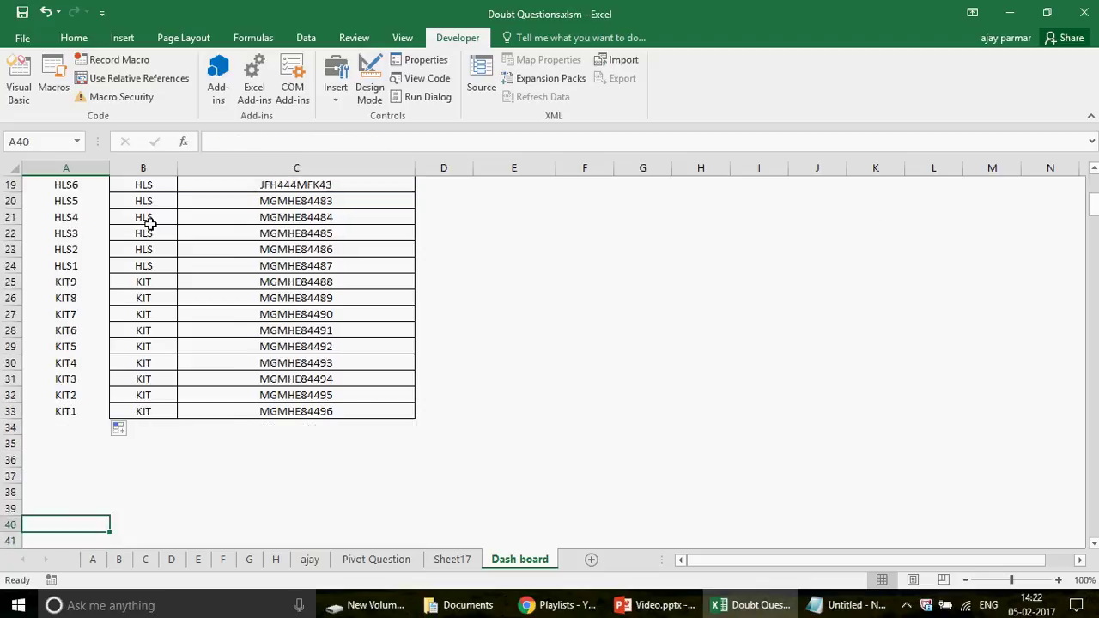
key("Up")
key("Up")
key("Up")
key("Up")
key("Up")
key("Up")
key("Up")
key("Up")
key("Up")
key("Up")
key("Up")
key("Up")
key("Up")
key("Up")
key("Up")
key("Up")
key("Up")
key("Up")
key("Up")
key("Up")
key("Up")
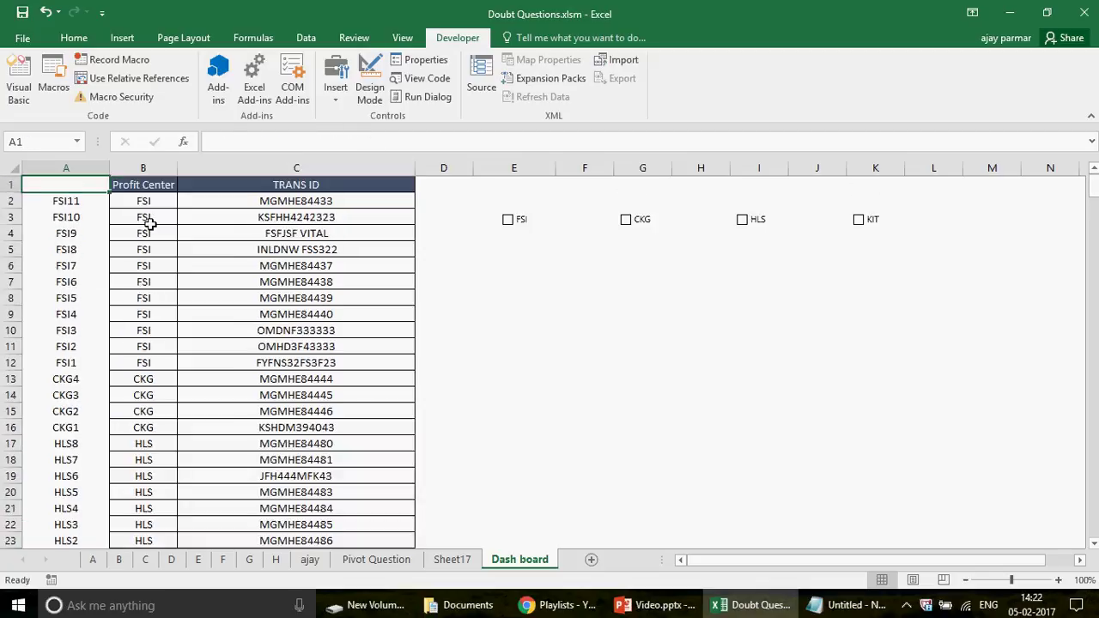
key("Right")
key("Right")
key("Right")
key("Right")
key("Right")
key("Left")
key("Left")
key("Left")
key("Left")
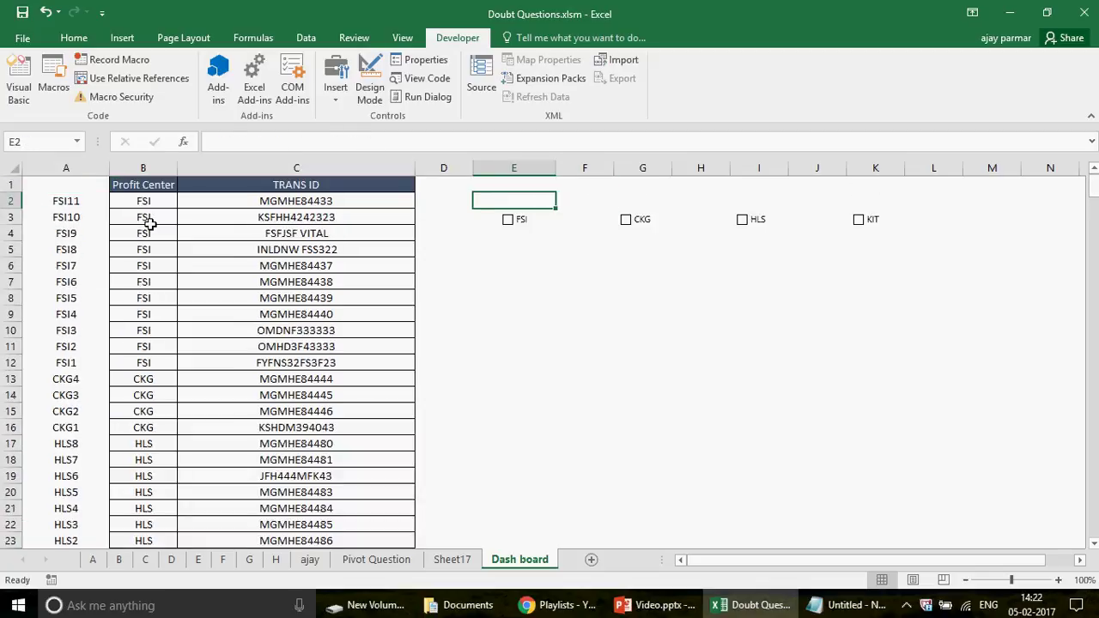
key("Left")
key("Up")
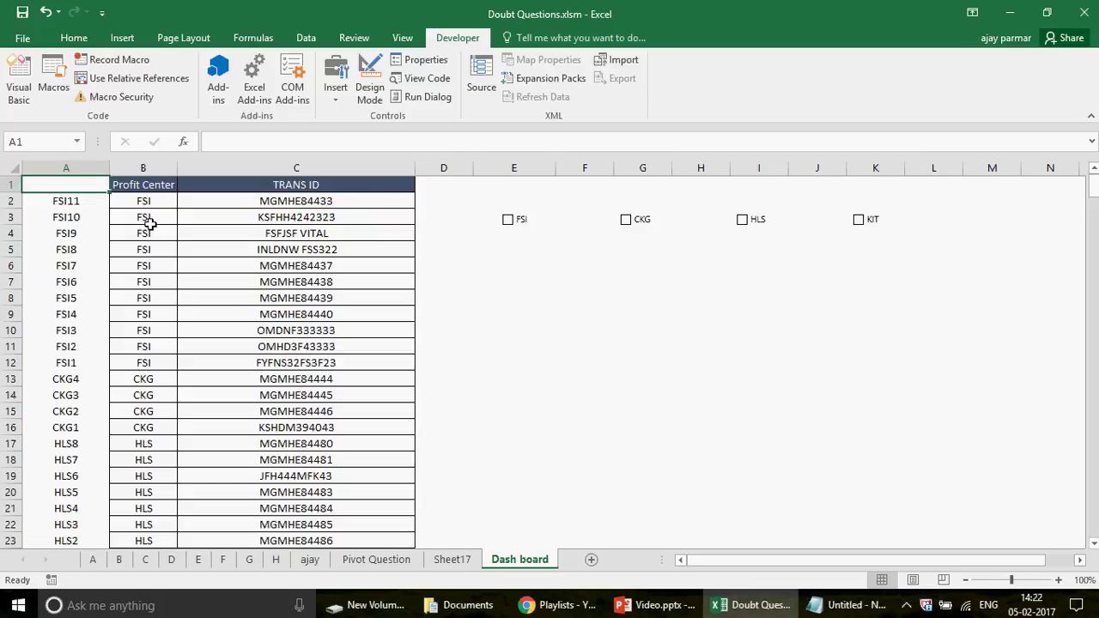
left_click(68, 166)
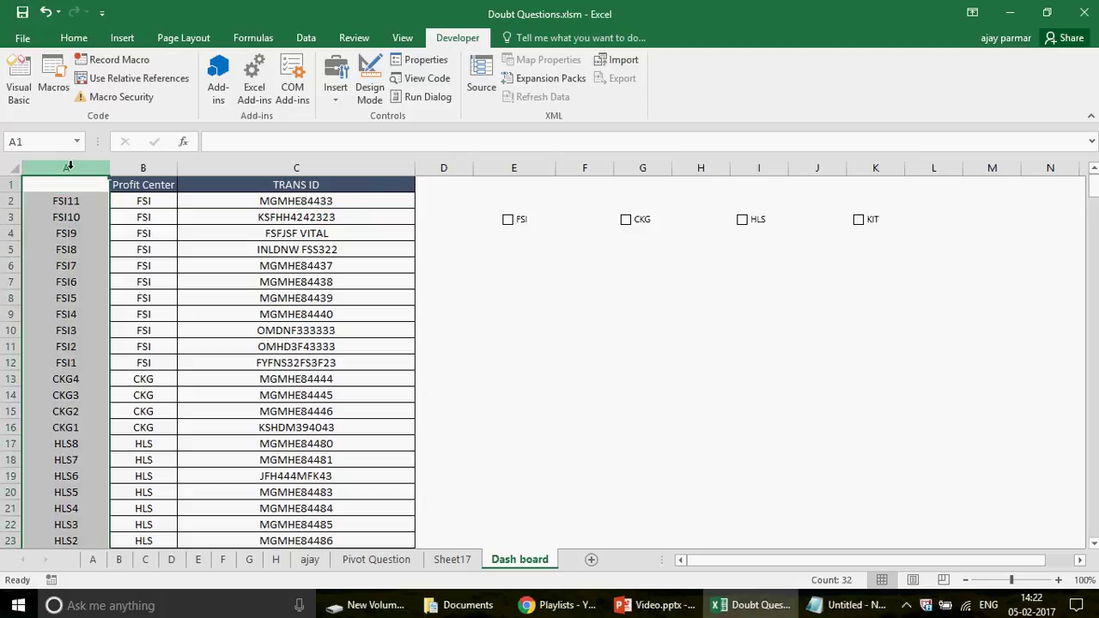
left_click(301, 168, "shift")
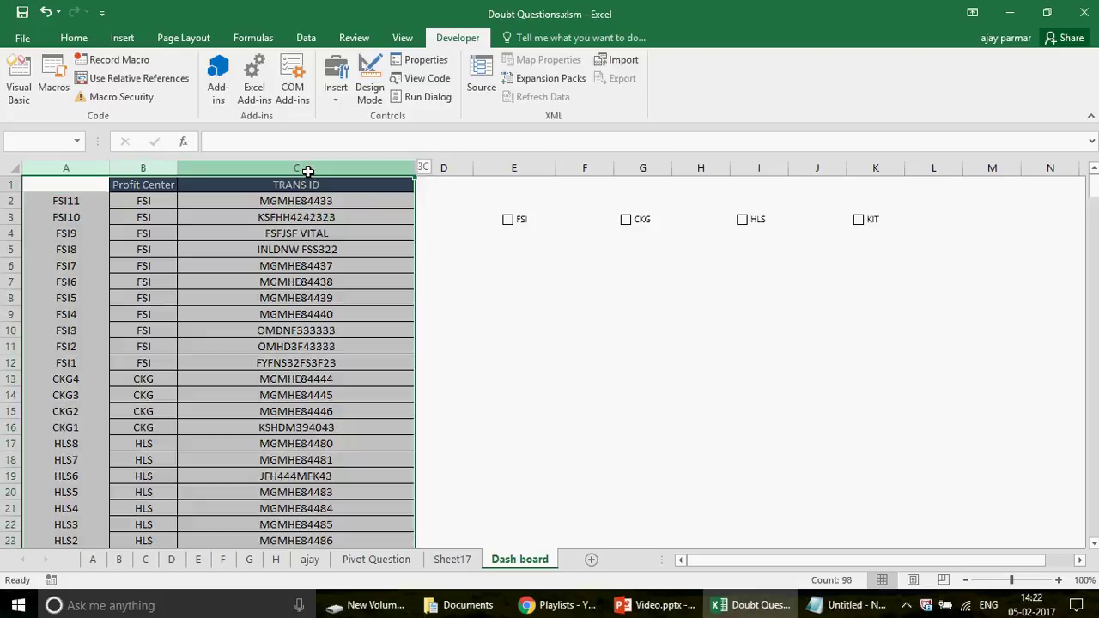
Enter FSI in cell D1 beside the TRANS ID column.
left_click(456, 196)
left_click(449, 186)
type("FSI")
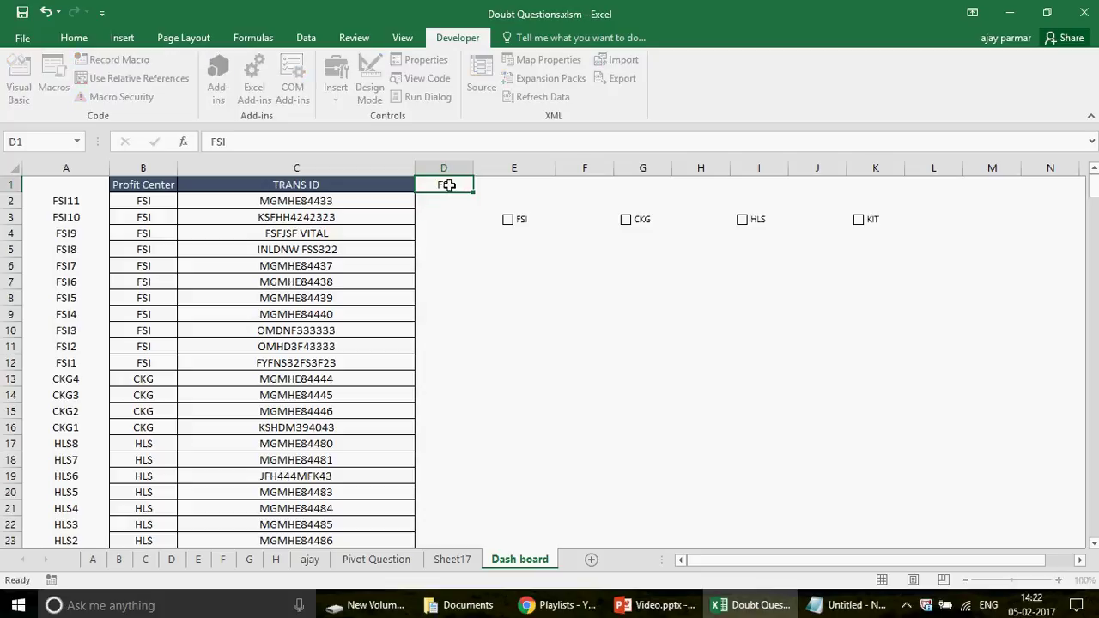
key("Return")
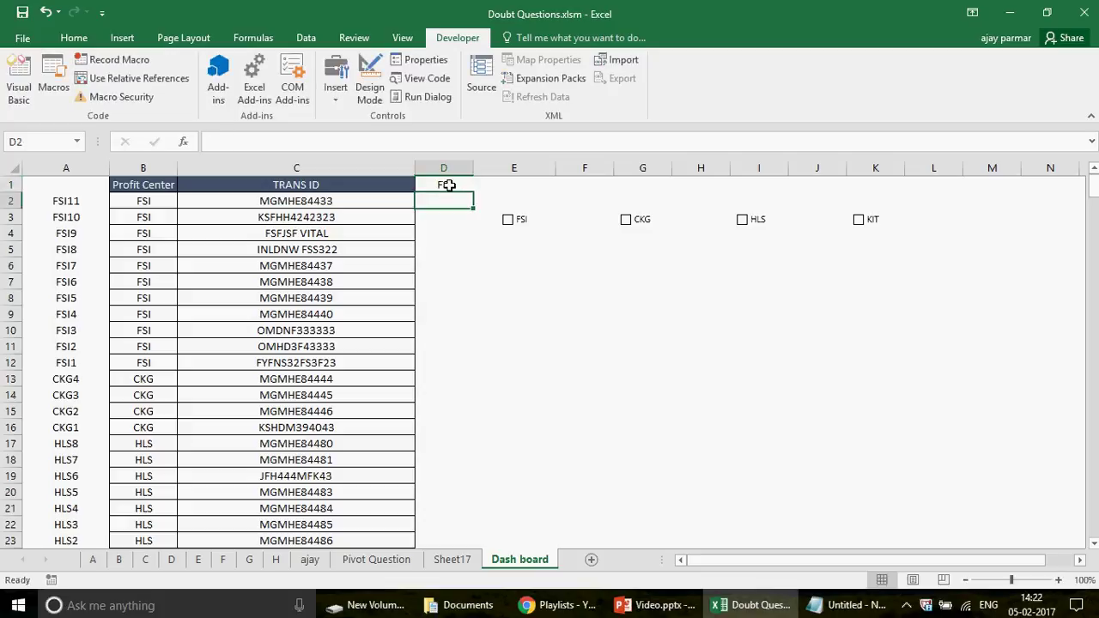
left_click(451, 236)
key("Right")
key("Left")
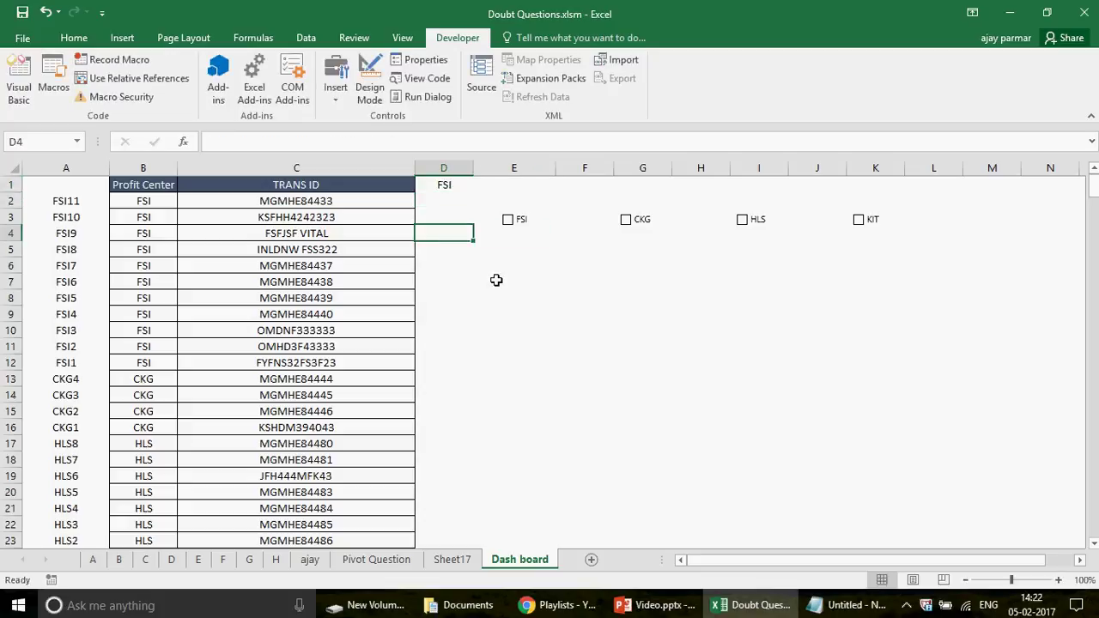
type("1")
key("Return")
type("2")
key("Return")
type("3")
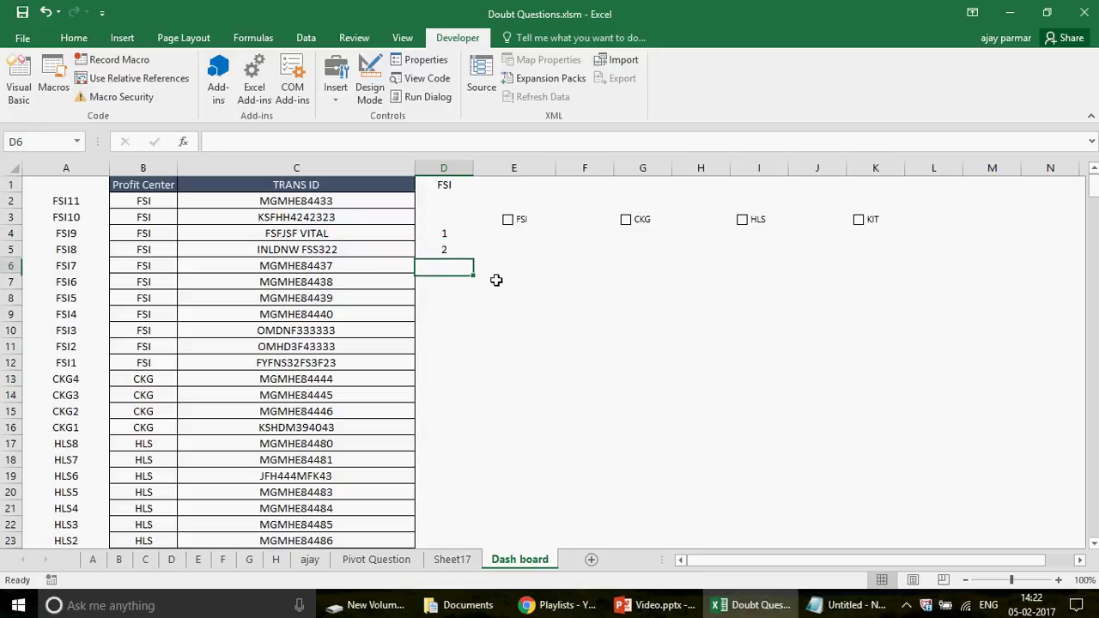
key("Return")
key("Up")
key("Up")
key("Up")
key("shift+Down")
key("shift+Down")
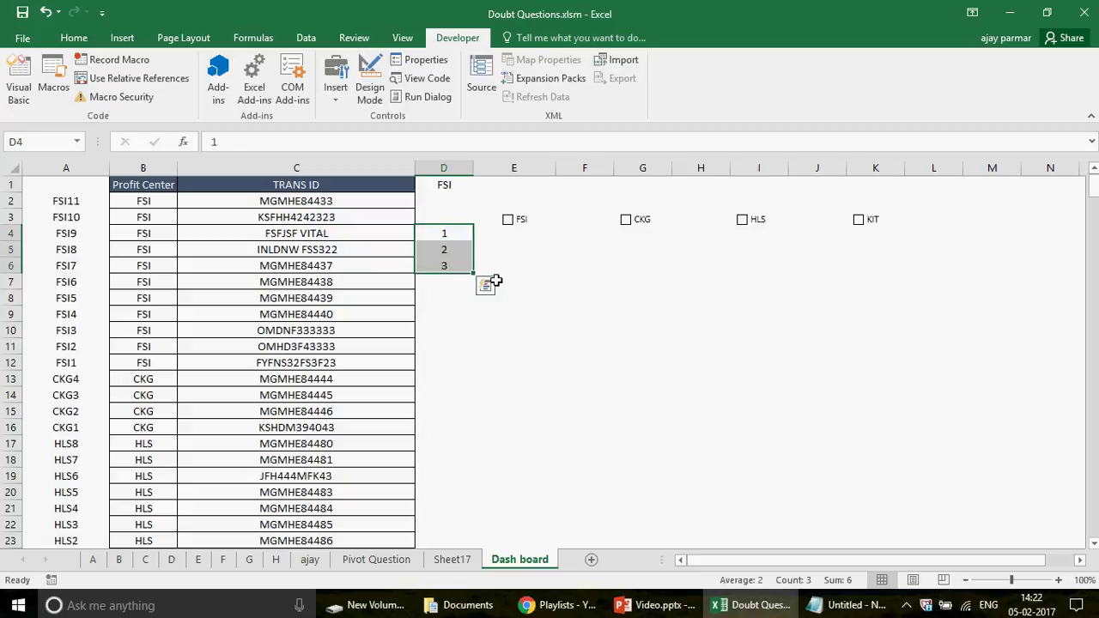
key("Delete")
Enter =ROW(A1) in D4 and fill it down to D24 to create a running serial number.
key("shift+Up")
key("shift+Up")
type("=ROW(")
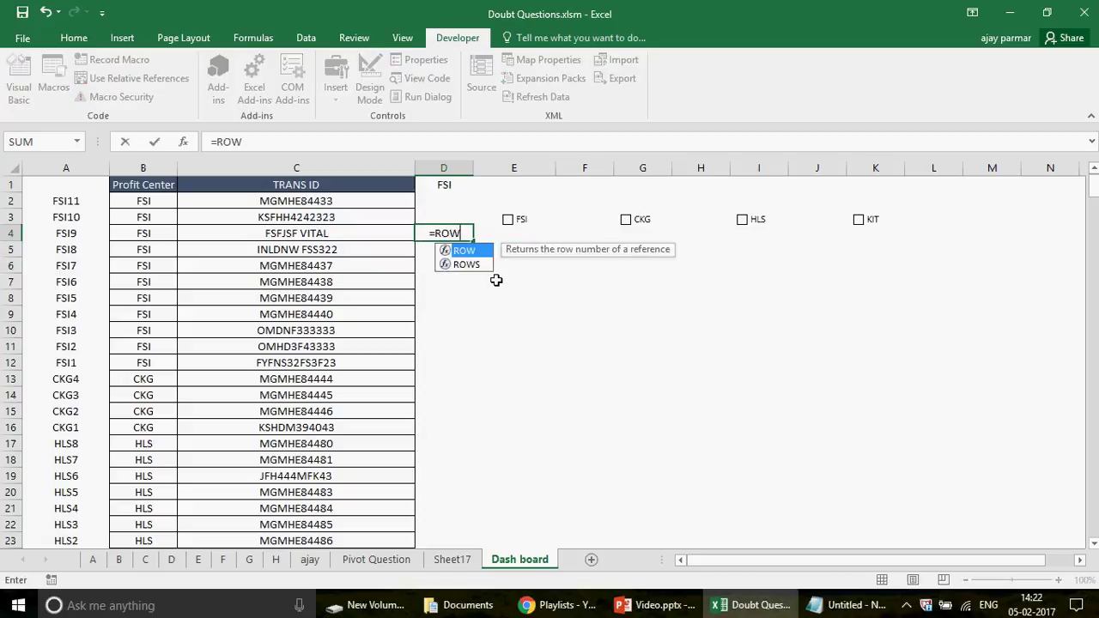
left_click(87, 185)
type(")")
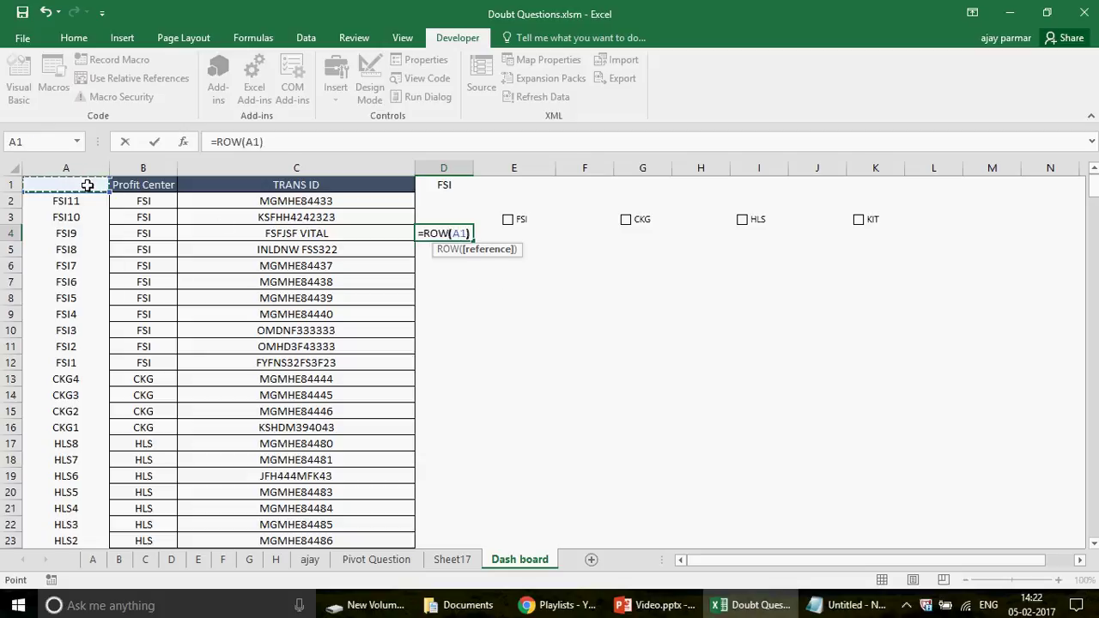
key("ctrl+Return")
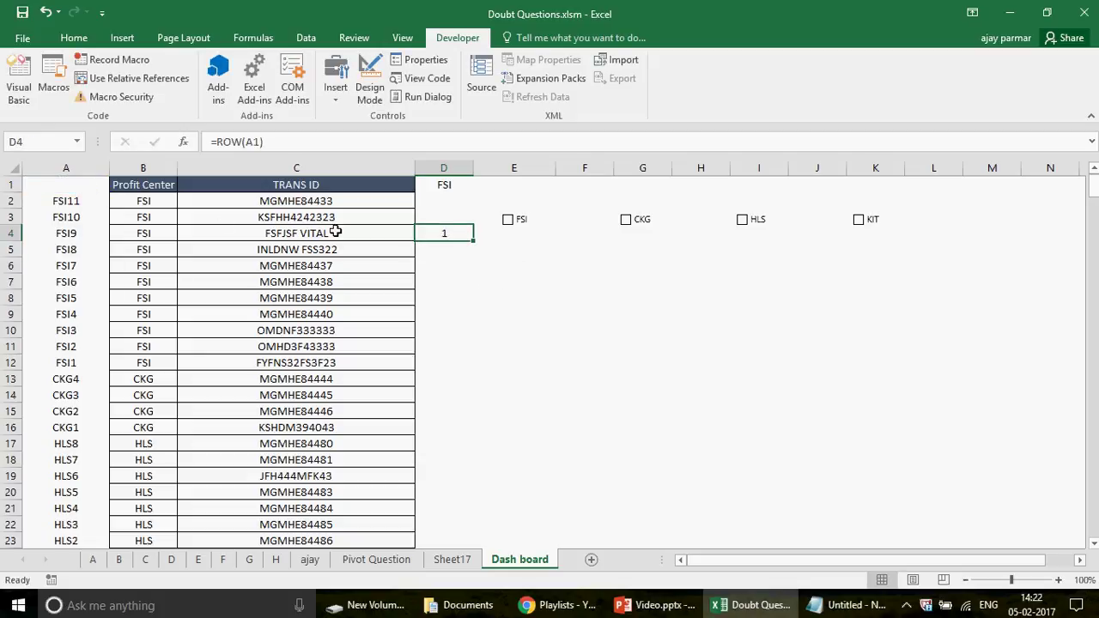
left_click_drag(475, 246, 460, 247)
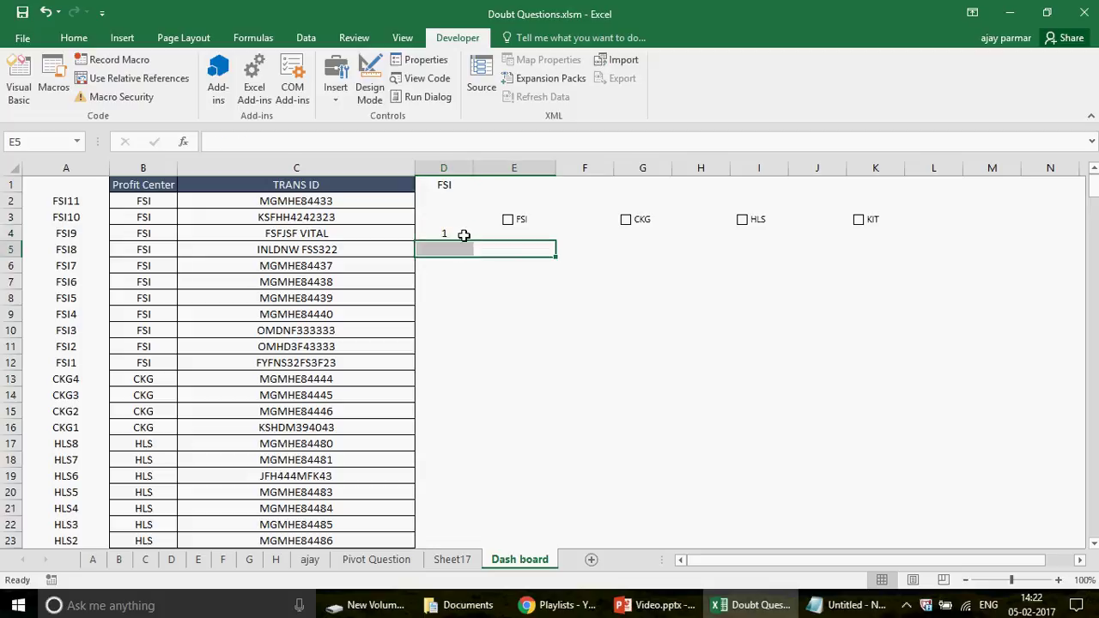
left_click(457, 230)
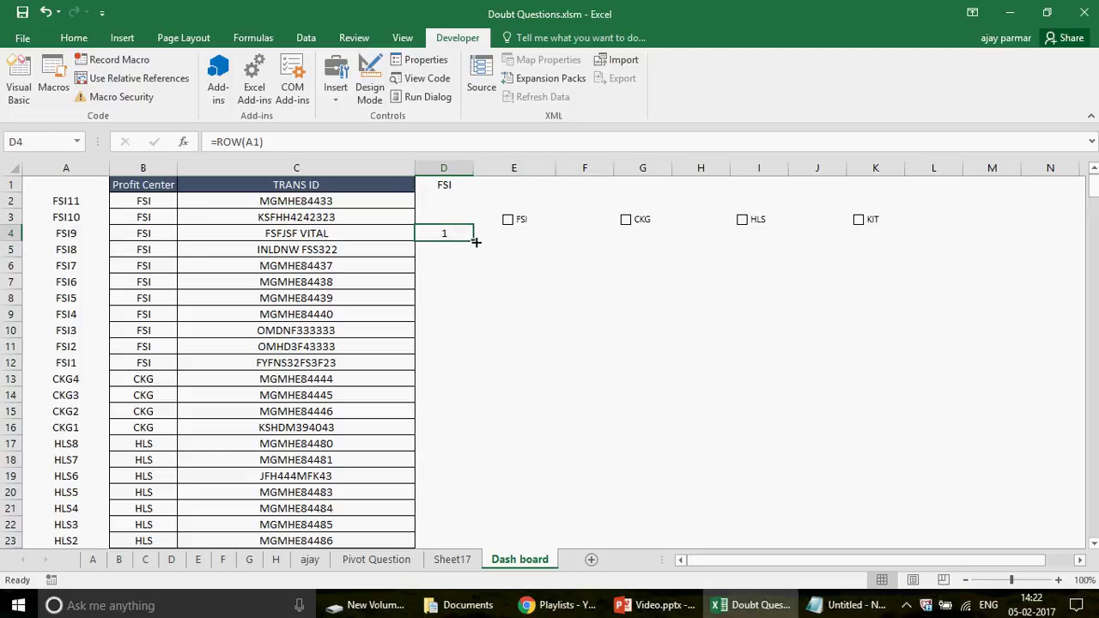
left_click_drag(472, 243, 477, 536)
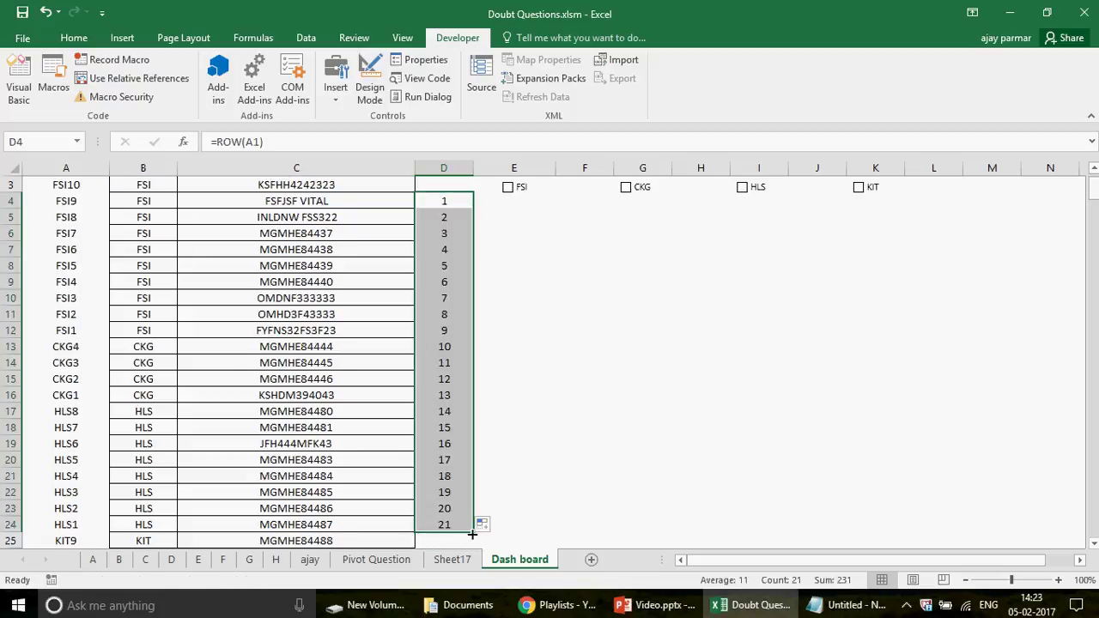
Clear the extra serial number in D24 so the series ends at 20 in D23.
left_click(462, 524)
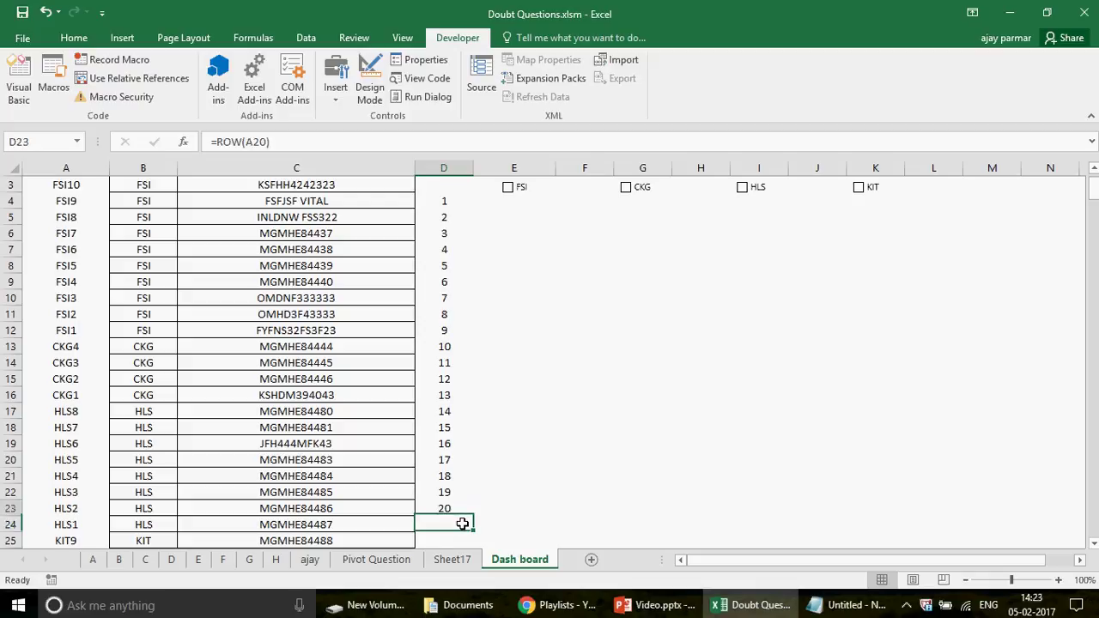
key("Delete")
key("Up")
key("Up")
key("Up")
key("Up")
key("Up")
key("Up")
key("Up")
key("Up")
key("Up")
key("Up")
key("Up")
key("Up")
key("Up")
key("Up")
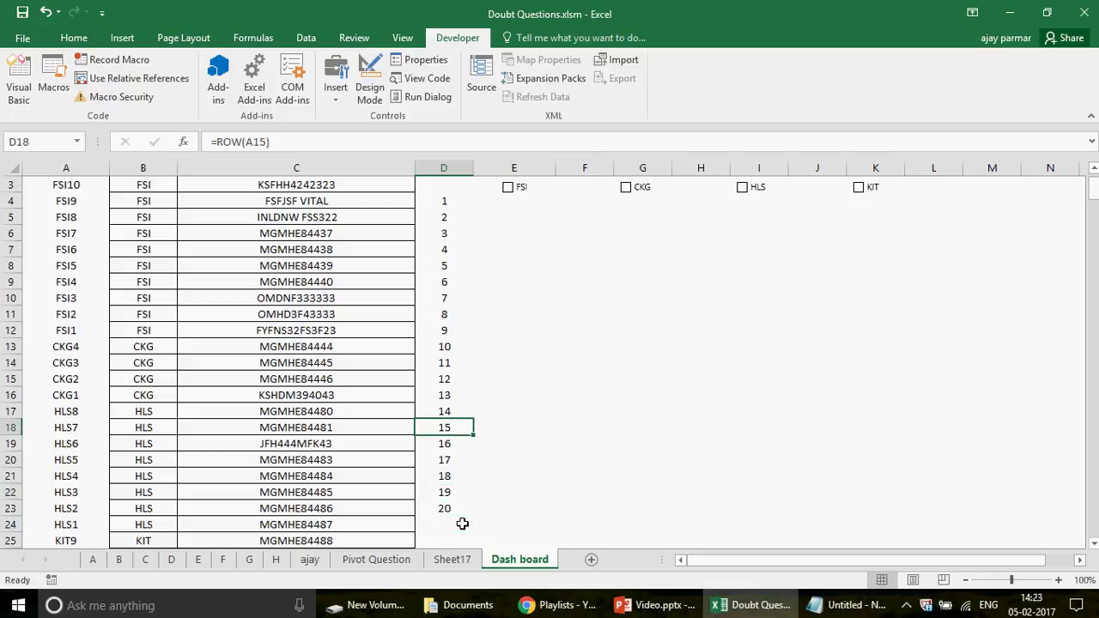
Change the serial number formula in D4 to =D1&ROW(A1) so it joins the profit center with the count.
key("Up")
key("Up")
key("Up")
key("Up")
key("Up")
key("Up")
key("Up")
key("Up")
key("Up")
key("Down")
key("Down")
key("Down")
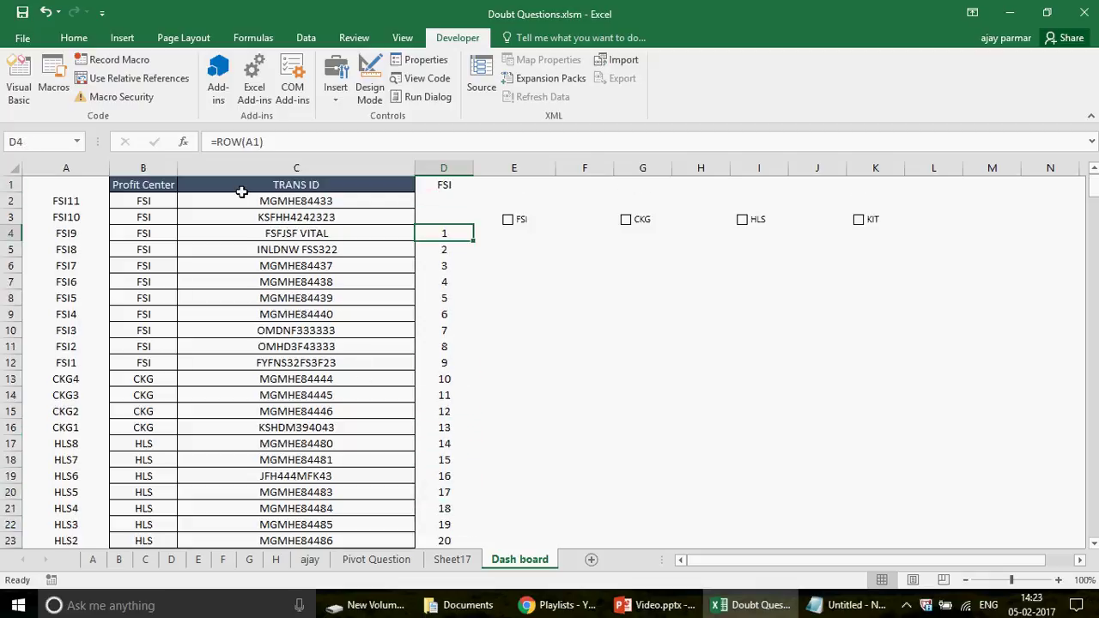
left_click(219, 143)
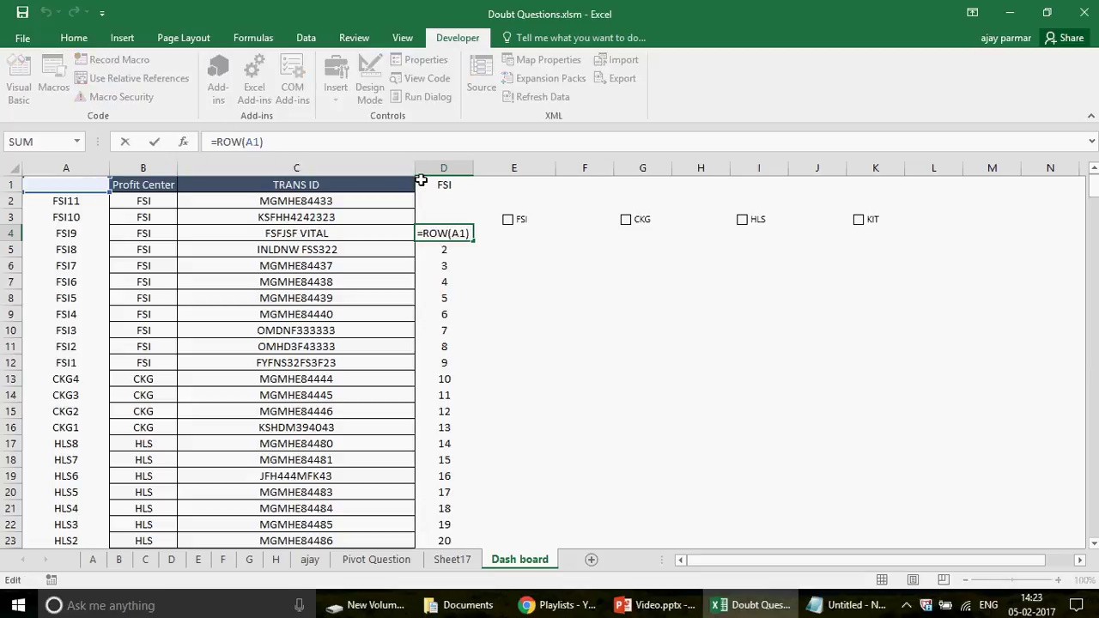
left_click(444, 185)
type("&")
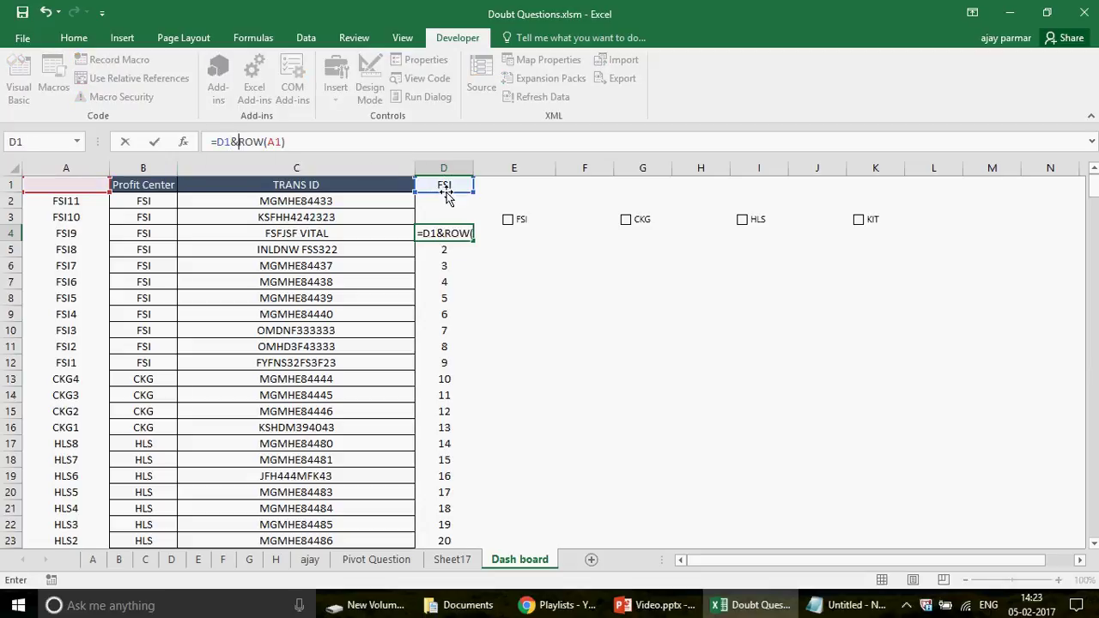
key("ctrl+Return")
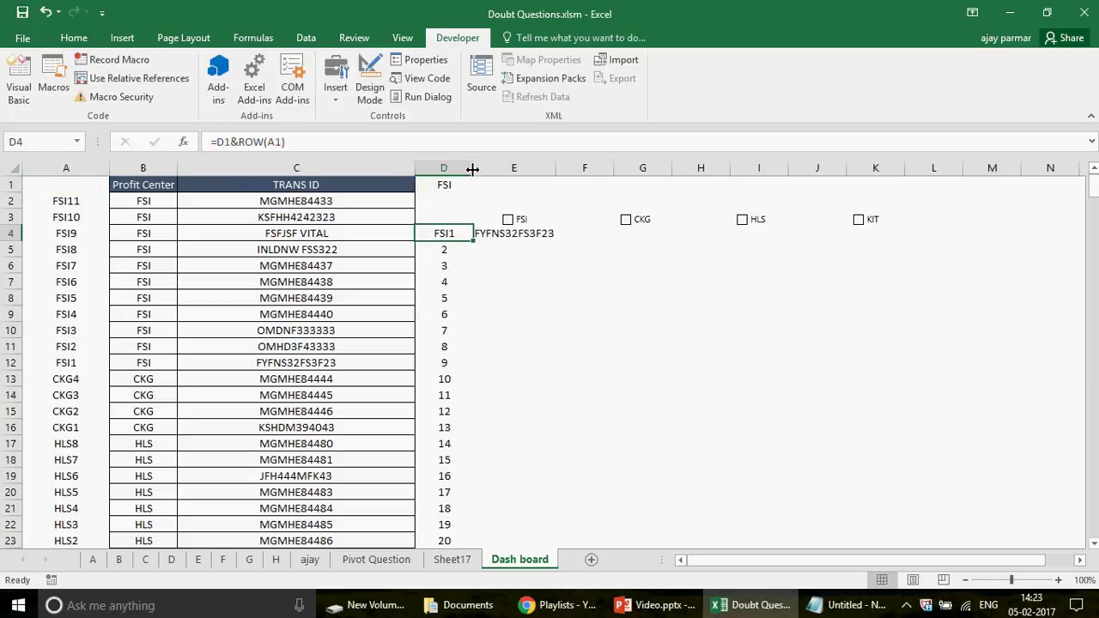
Make the D1 reference absolute in D4 as =$D$1&ROW(A1), fill it down to D23, and widen column D.
left_click_drag(473, 168, 481, 168)
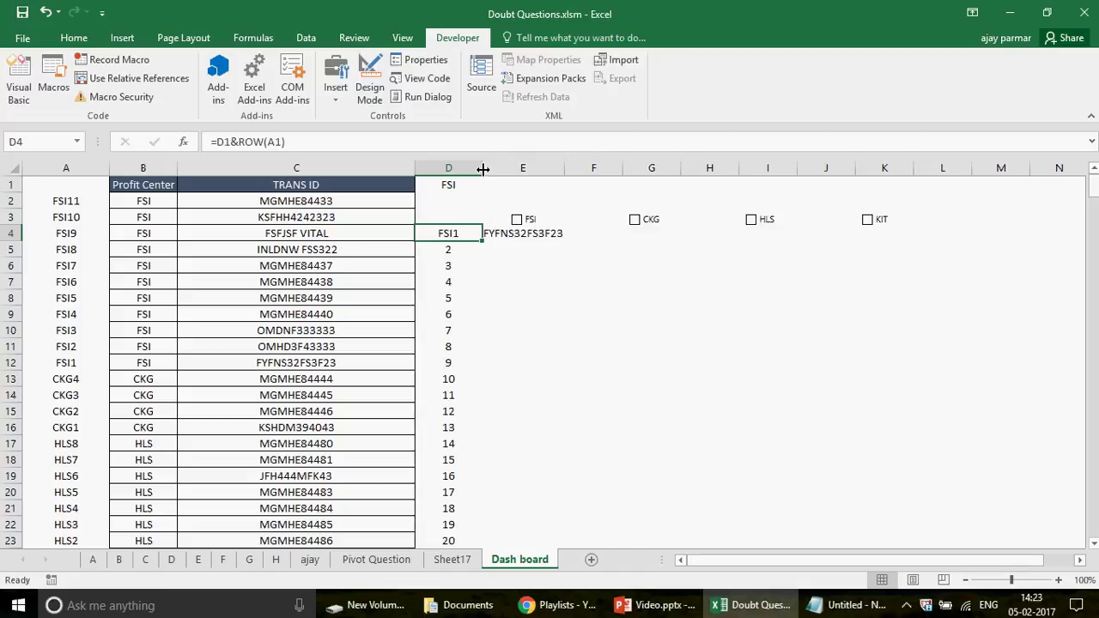
double_click(223, 142)
key("F4")
key("ctrl+Return")
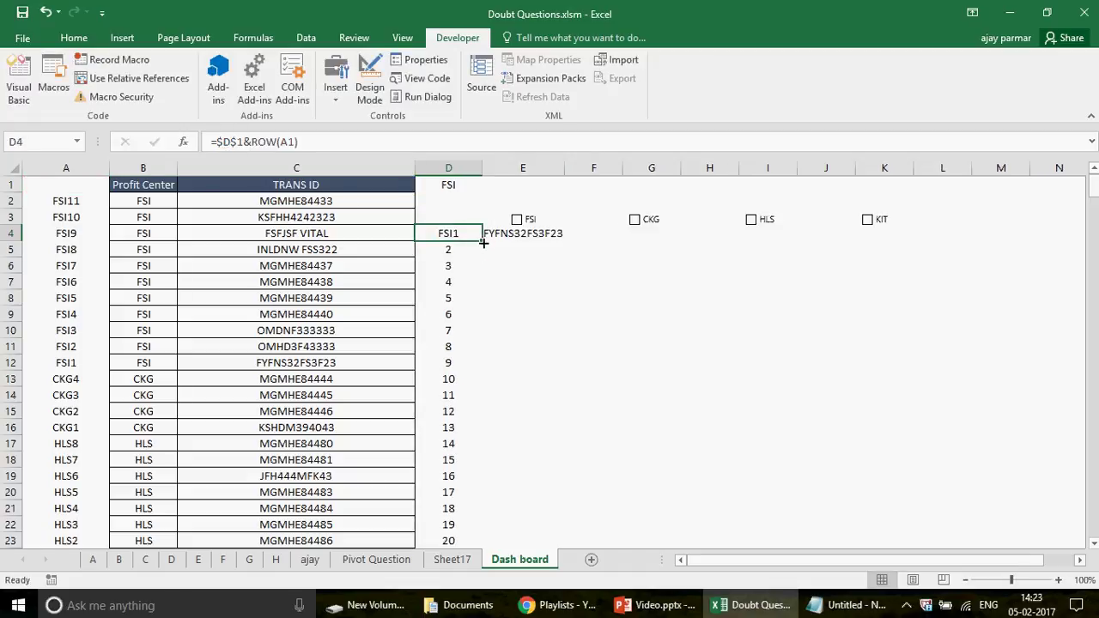
double_click(484, 243)
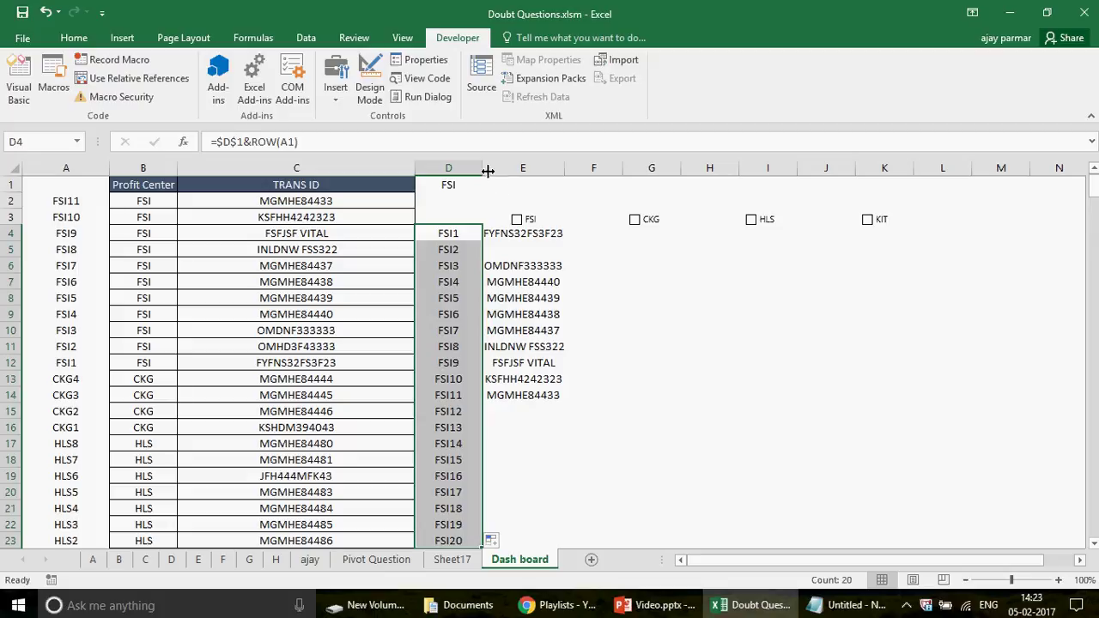
left_click_drag(487, 169, 501, 169)
Clear the old IFERROR VLOOKUP formulas in column E from E4 down past the last key row.
key("Right")
key("shift+Down")
key("shift+Down")
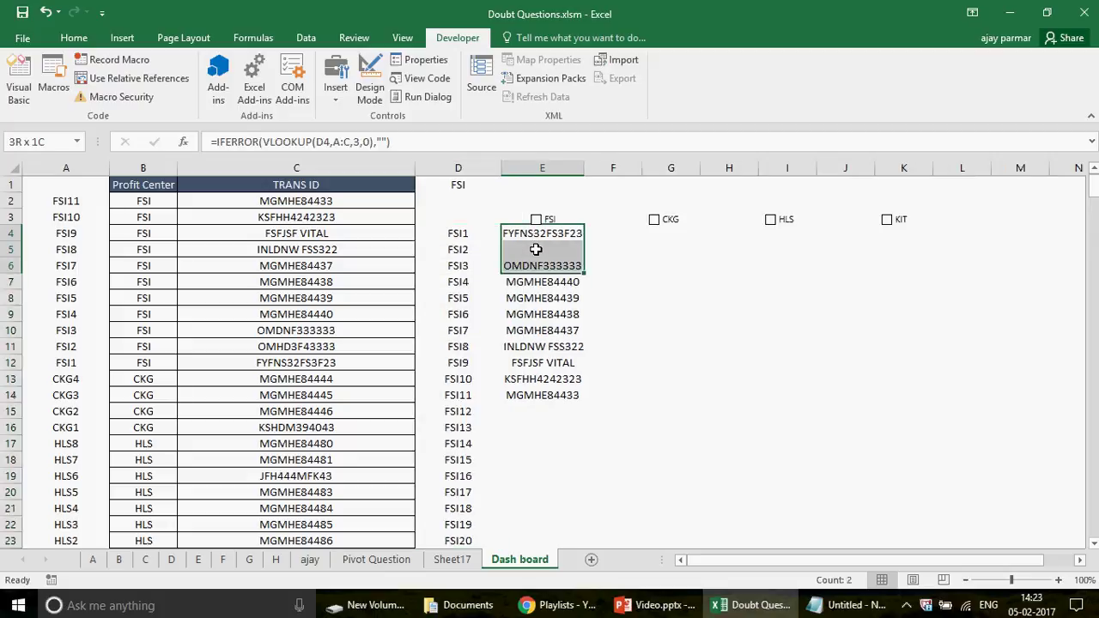
key("shift+Down")
key("shift+Down")
key("shift+Down")
key("shift+Down")
key("shift+Down")
key("shift+Down")
key("shift+Down")
key("shift+Down")
key("shift+Down")
key("shift+Down")
key("shift+Down")
key("shift+Down")
key("shift+Down")
key("shift+Down")
key("shift+Down")
key("shift+Down")
key("shift+Down")
key("shift+Down")
key("shift+Down")
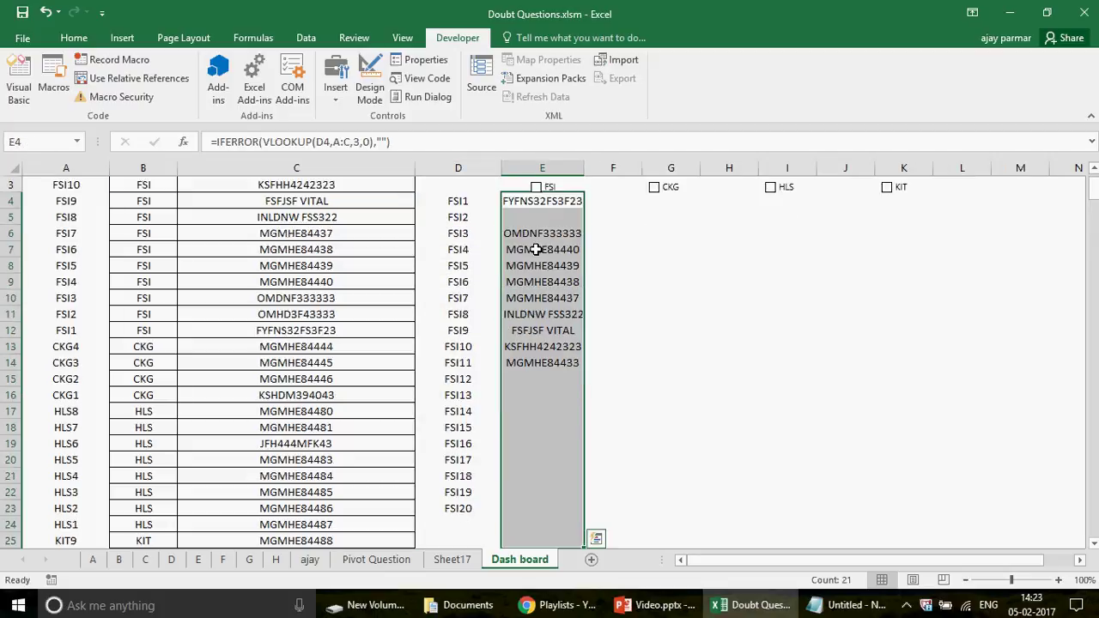
key("Delete")
Examine how the key formulas starting in D4 depend on the profit center in D1, beside the cleared column E.
key("Up")
key("Up")
key("Up")
key("Down")
key("Down")
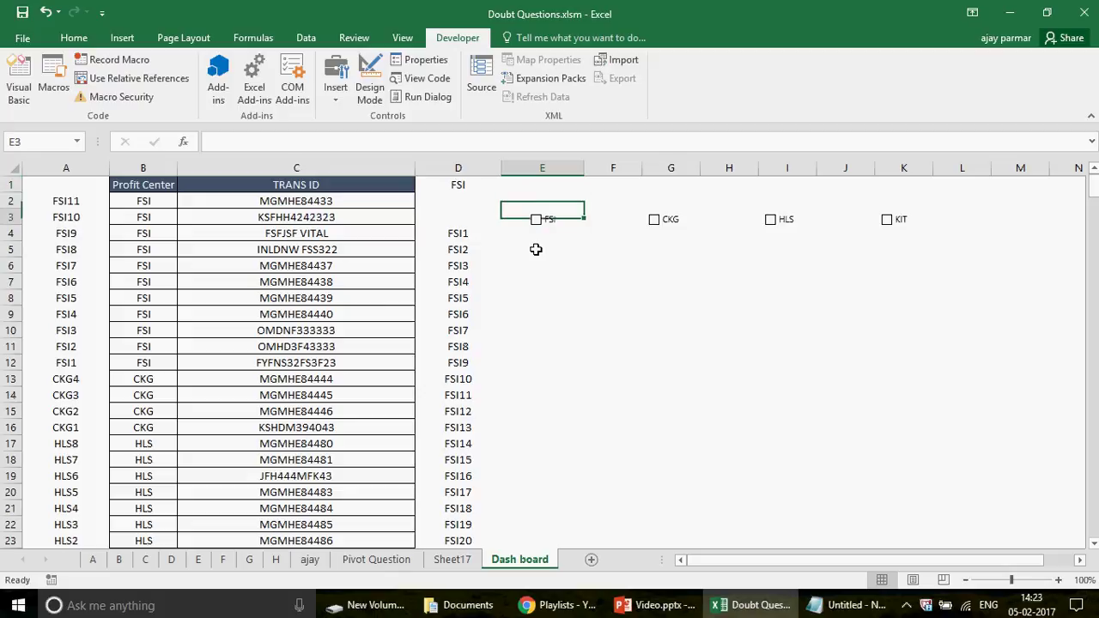
key("Down")
key("Down")
key("Up")
key("Left")
key("Right")
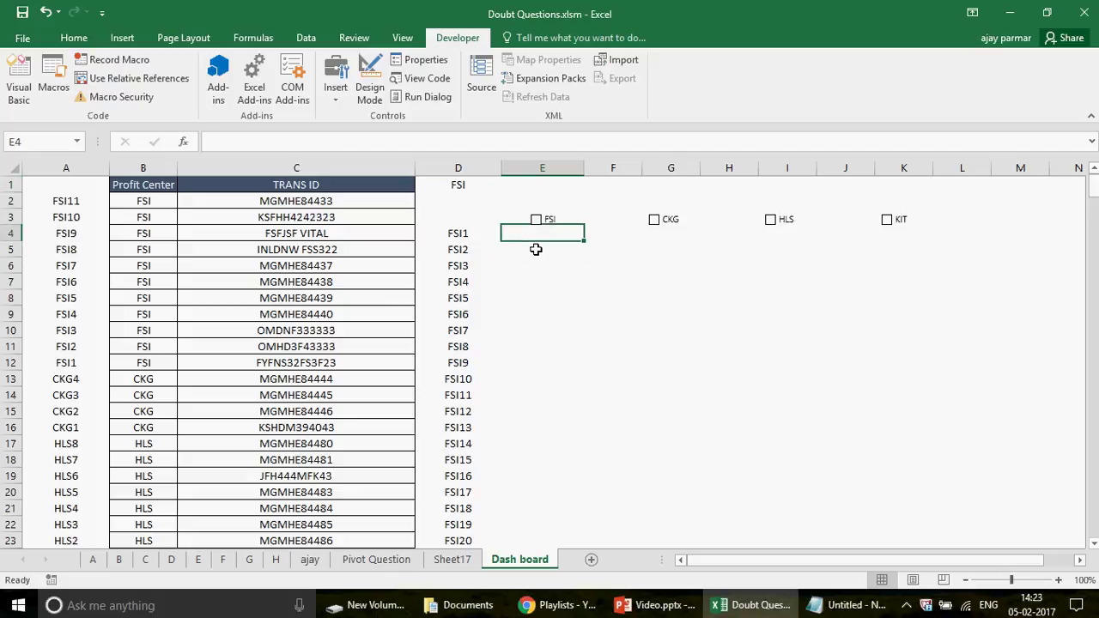
key("Left")
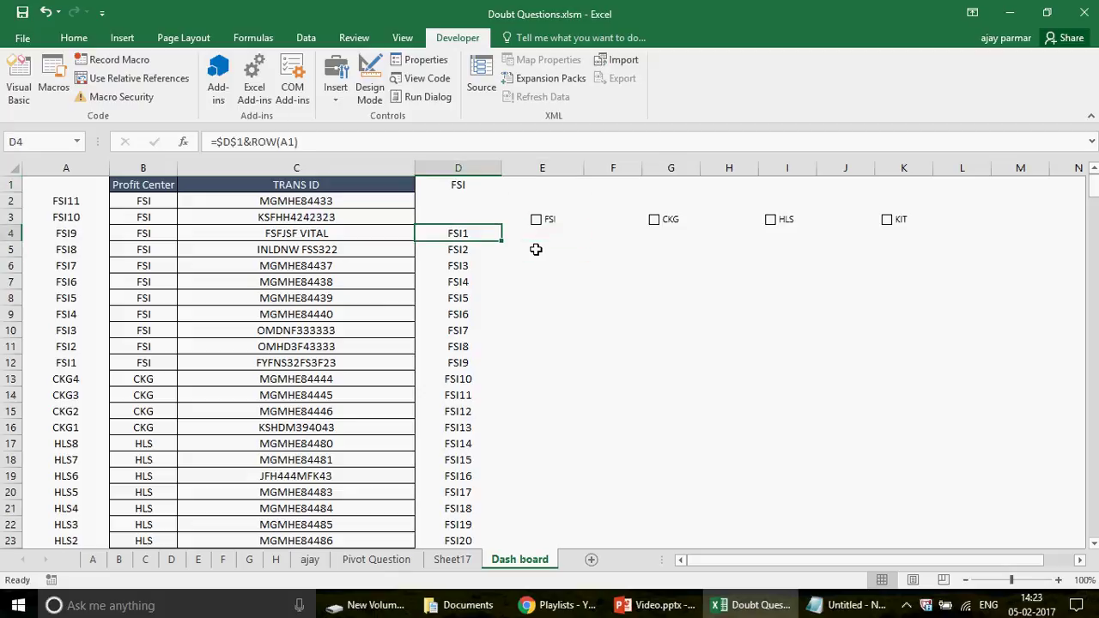
key("Down")
key("Up")
key("Down")
key("Up")
key("Up")
key("Up")
key("Up")
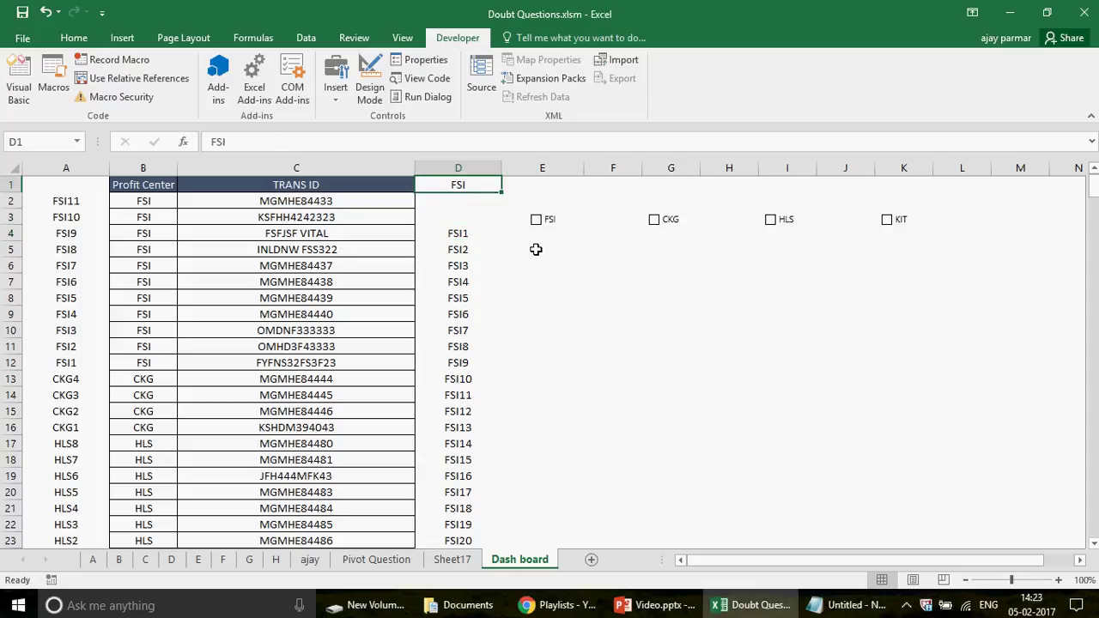
key("Down")
key("Down")
key("Down")
key("Up")
key("Up")
key("Up")
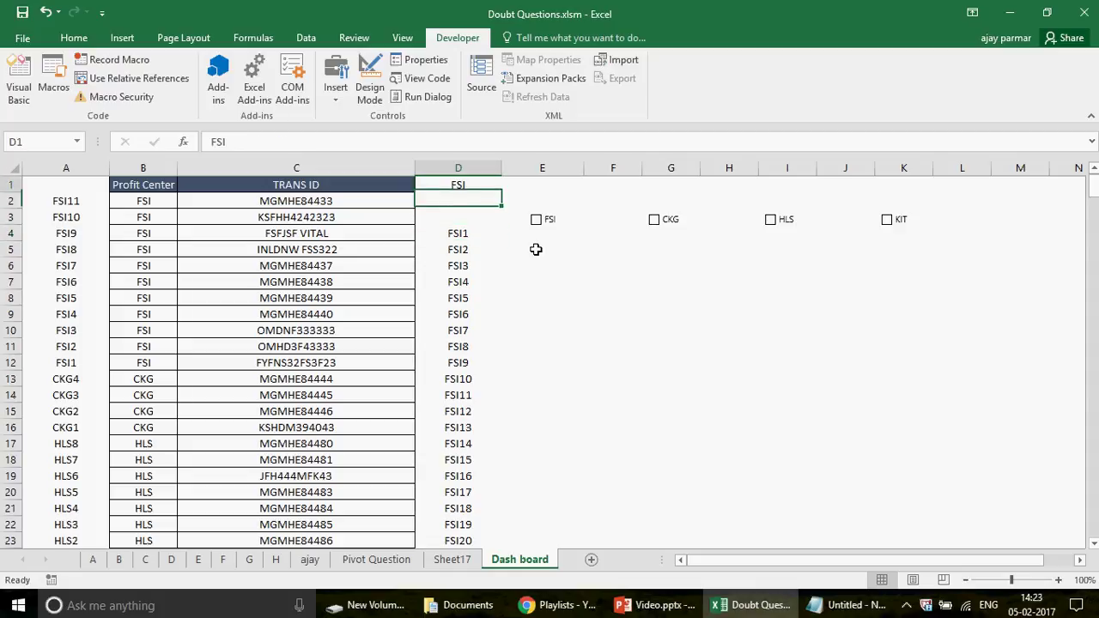
key("Down")
key("Down")
key("Down")
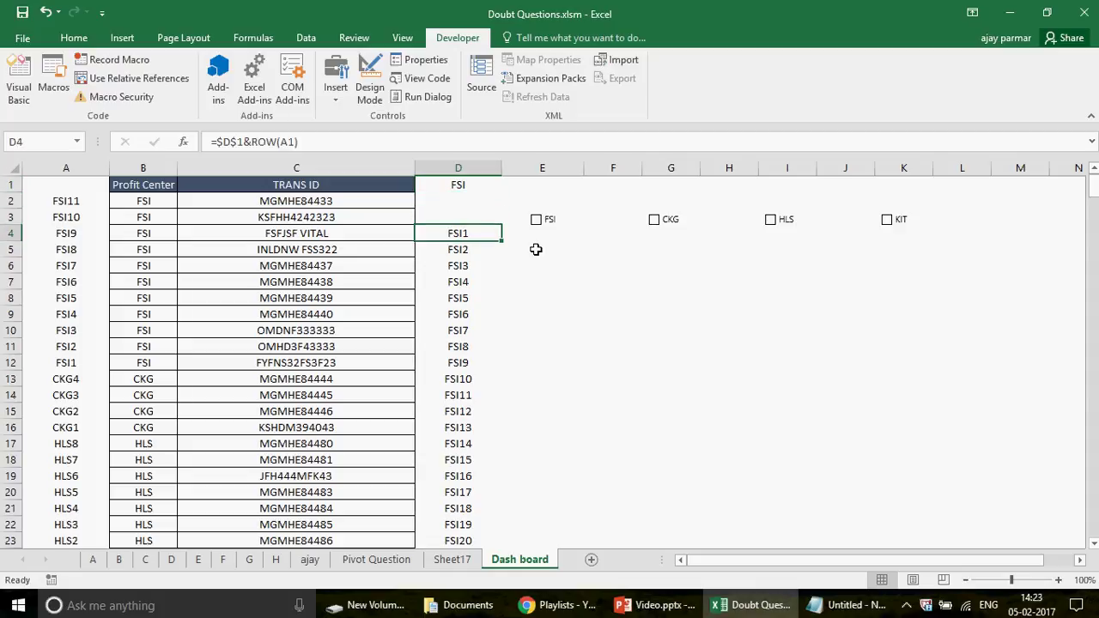
key("Up")
key("Up")
key("Up")
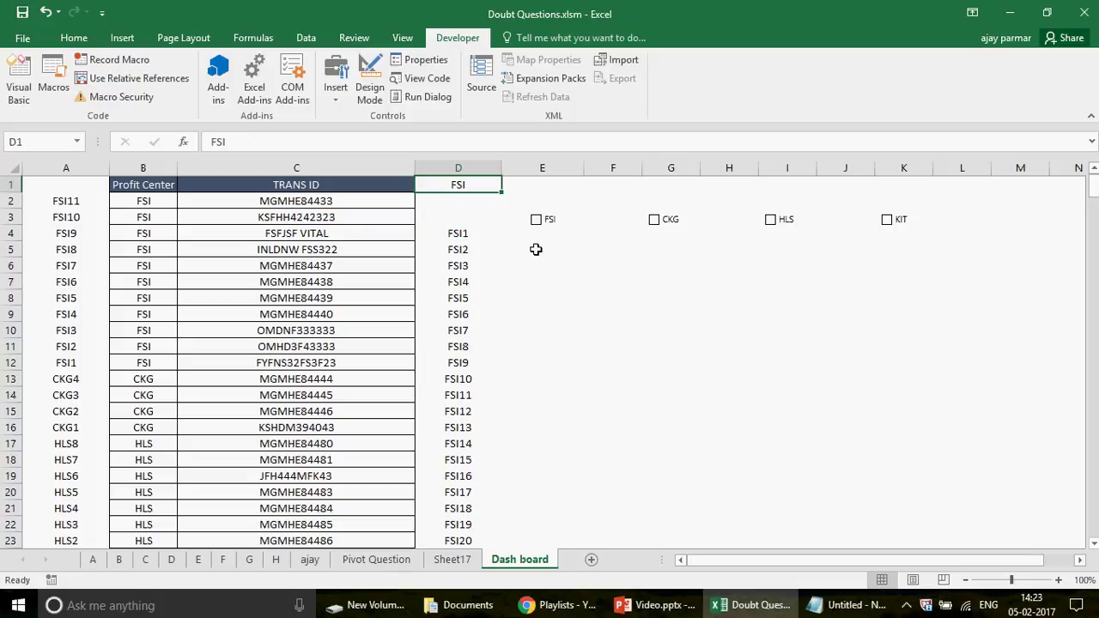
key("Right")
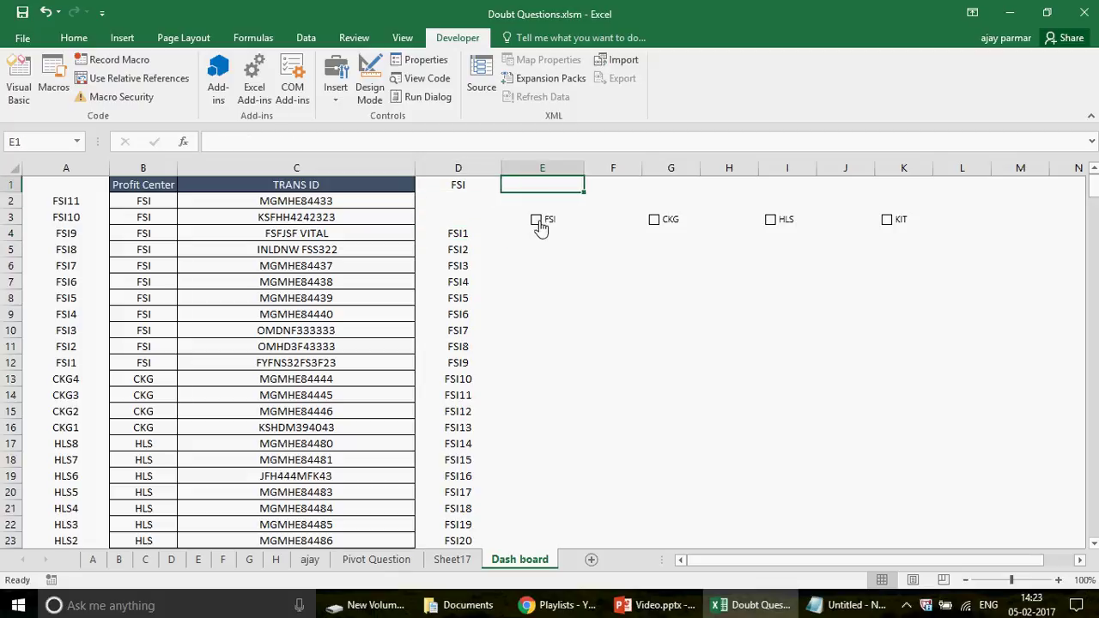
left_click(455, 234)
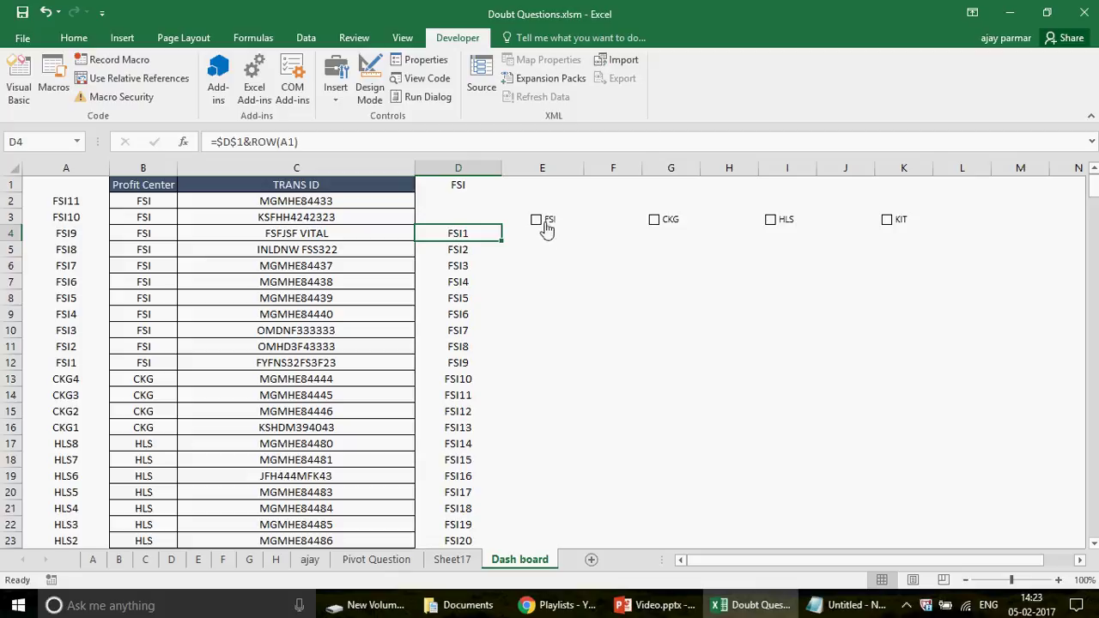
left_click(471, 184)
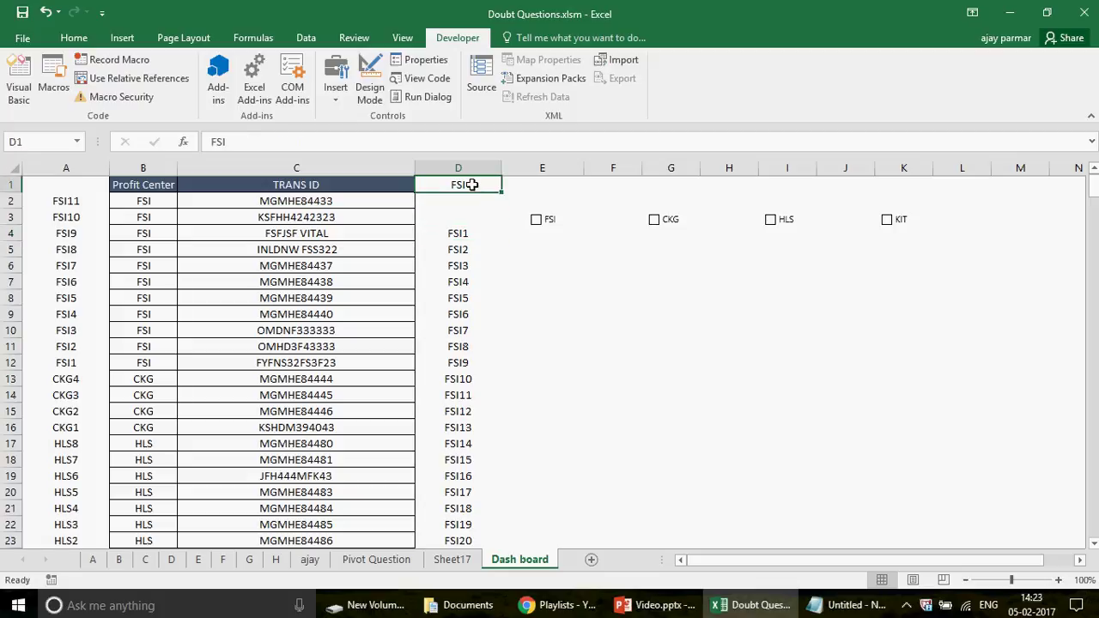
Create a new CheckBox7_Click macro for the FSI check box and add blank lines inside it for code.
right_click(541, 220)
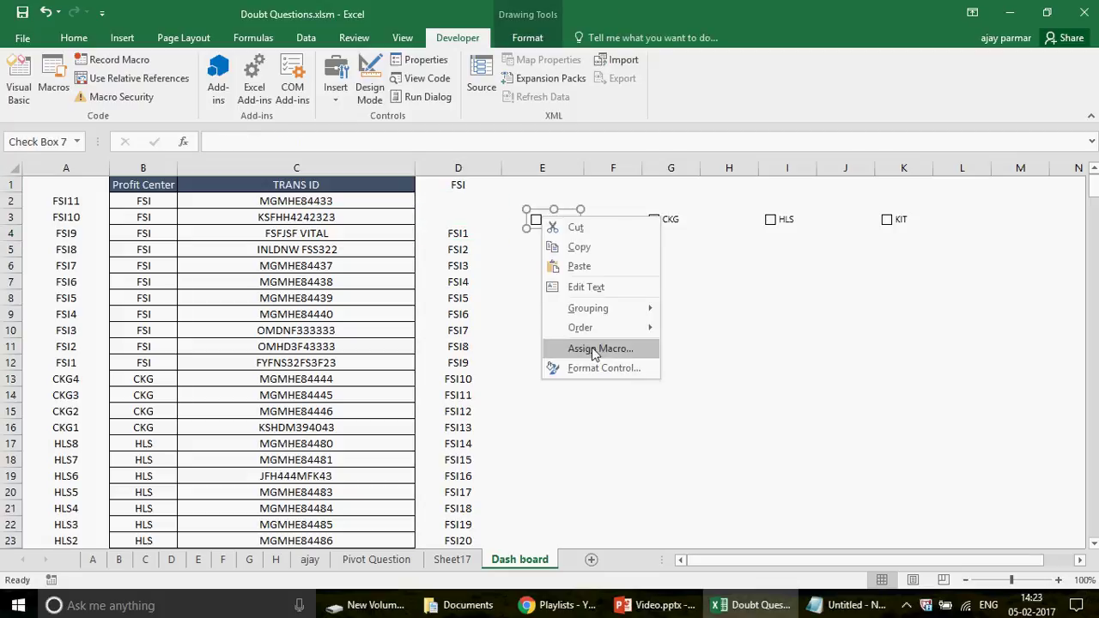
left_click(600, 350)
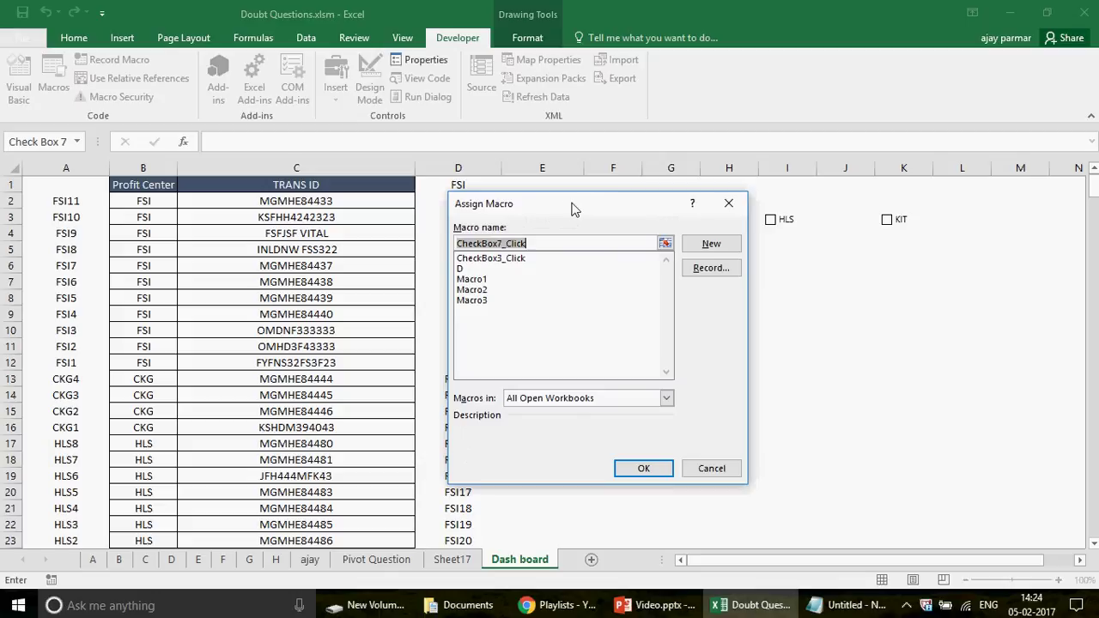
left_click_drag(564, 208, 775, 201)
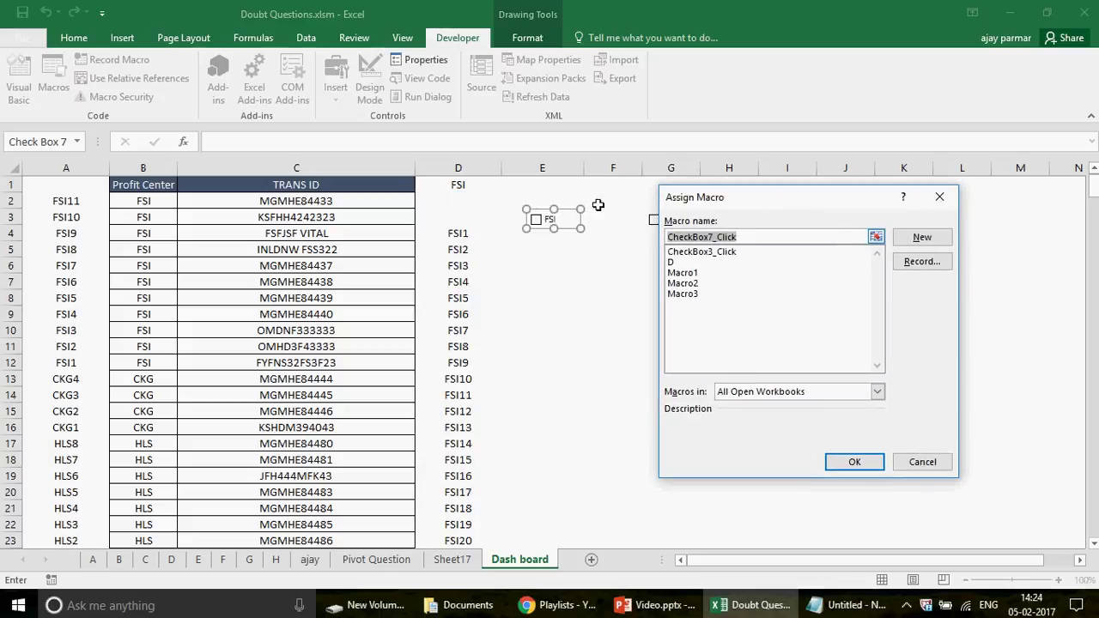
key("End")
left_click(922, 237)
key("Return")
key("Return")
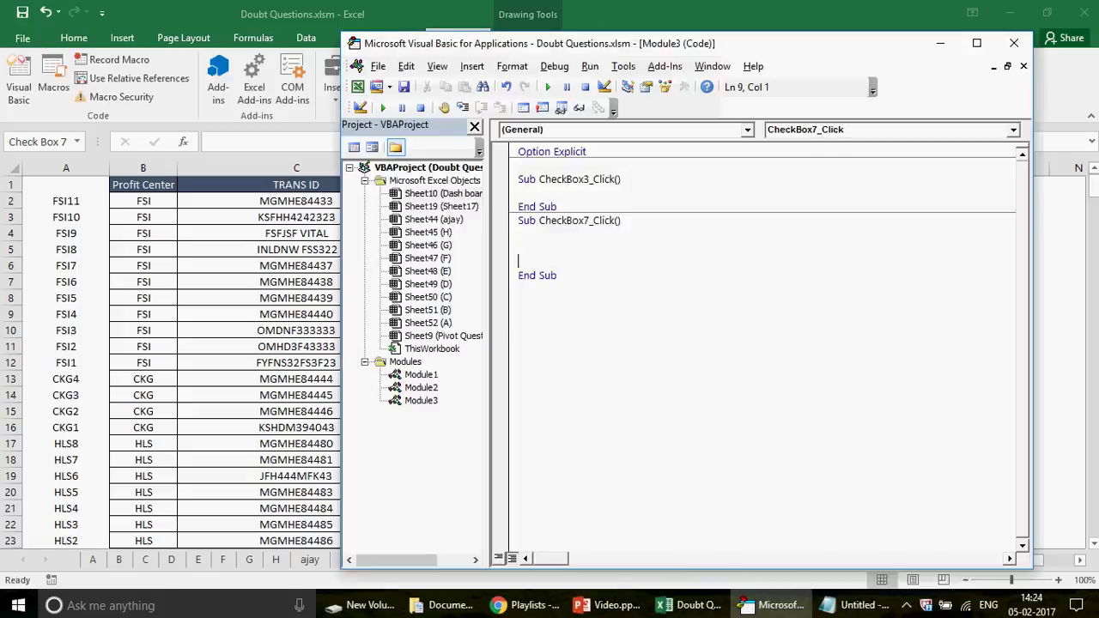
Delete the empty CheckBox3_Click procedure above CheckBox7_Click in Module3.
left_click(568, 206)
key("BackSpace")
key("BackSpace")
key("BackSpace")
key("BackSpace")
key("BackSpace")
key("BackSpace")
key("BackSpace")
key("BackSpace")
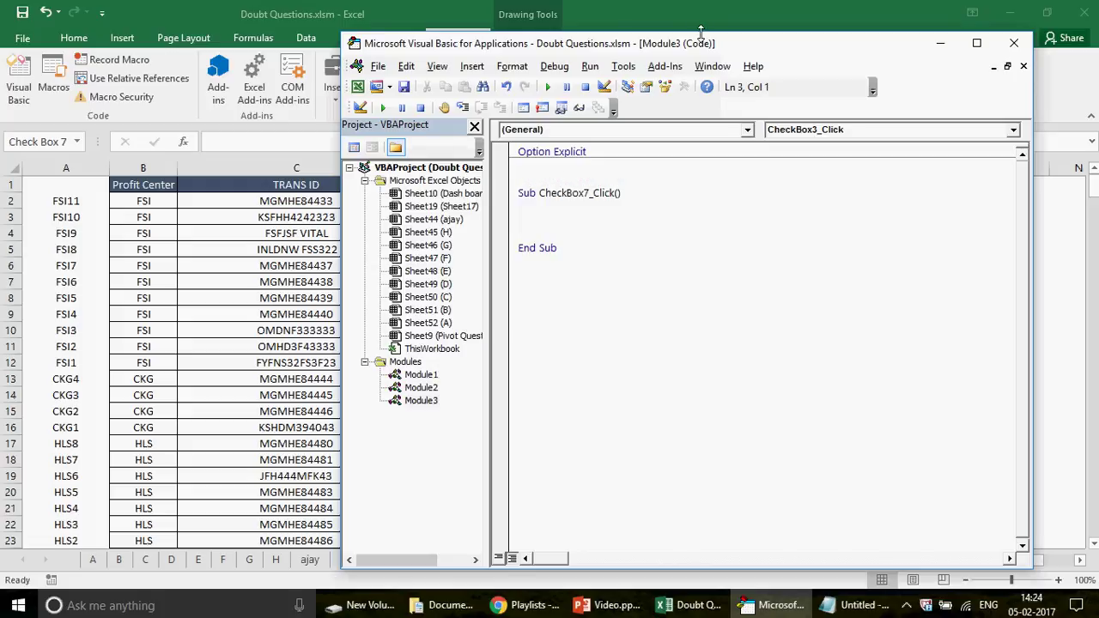
Write the line Range("D1").VALE = "FSI" inside CheckBox7_Click, keeping the worksheet's check box row in view above the code window.
left_click_drag(701, 33, 756, 222)
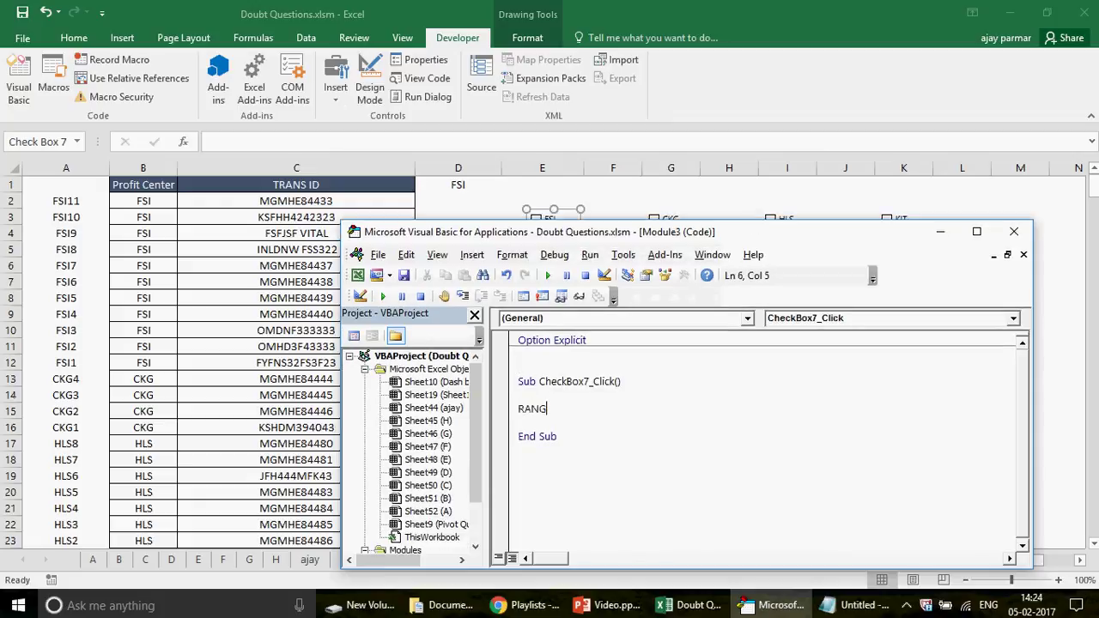
type("(")
key("Return")
key("Return")
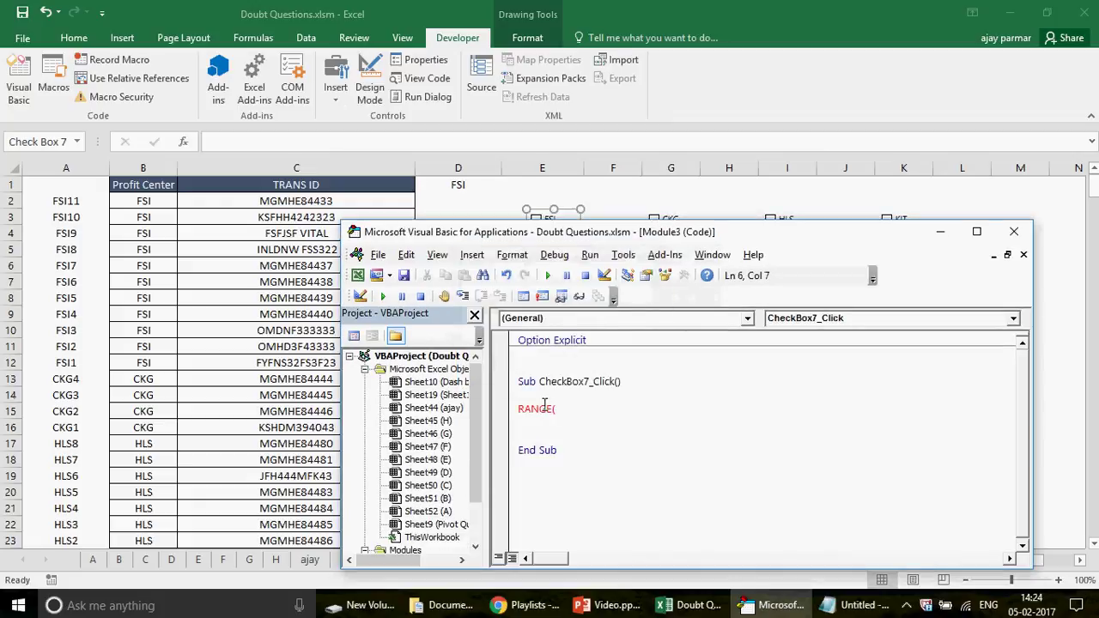
type("\"A")
type("1\").VAL")
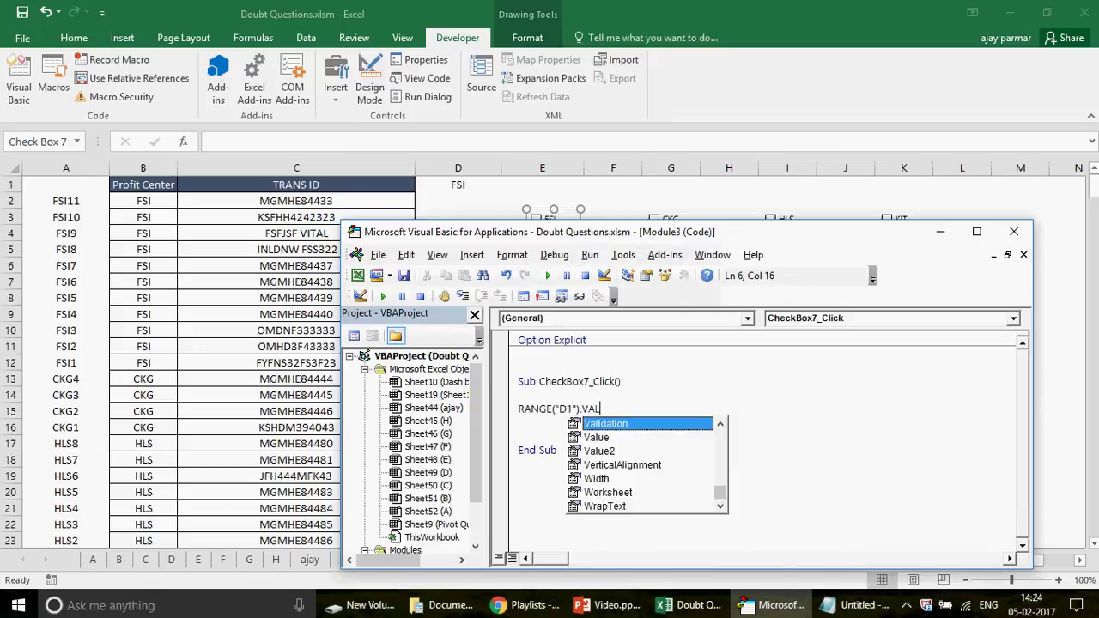
type("E = \"")
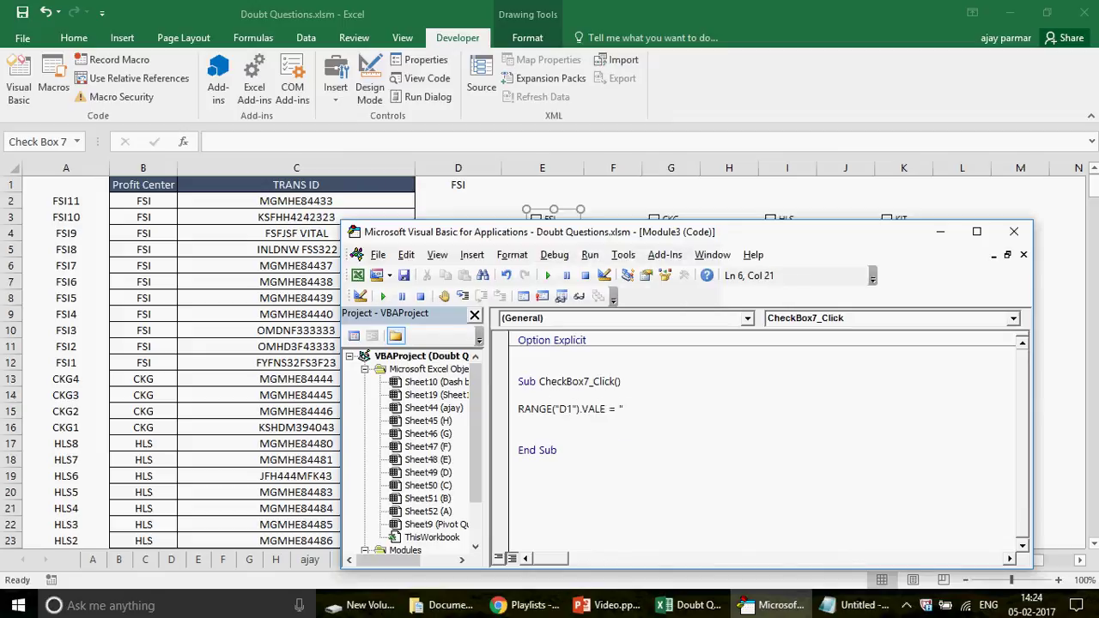
type("FSI\"")
Insert blank lines above the Range("D1") assignment inside CheckBox7_Click.
left_click(519, 395)
key("Return")
key("Return")
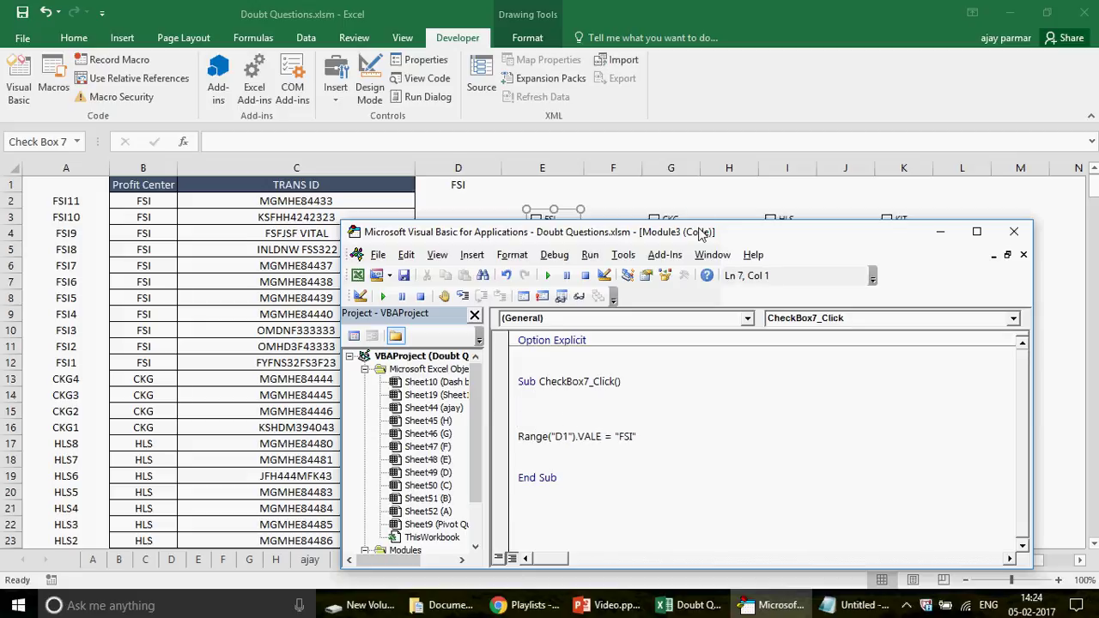
Try the condition IF CHECKBOX7_CLICK.VALUE = TRUE above the Range("D1") assignment.
left_click(573, 395)
type("IF CHECKBOX")
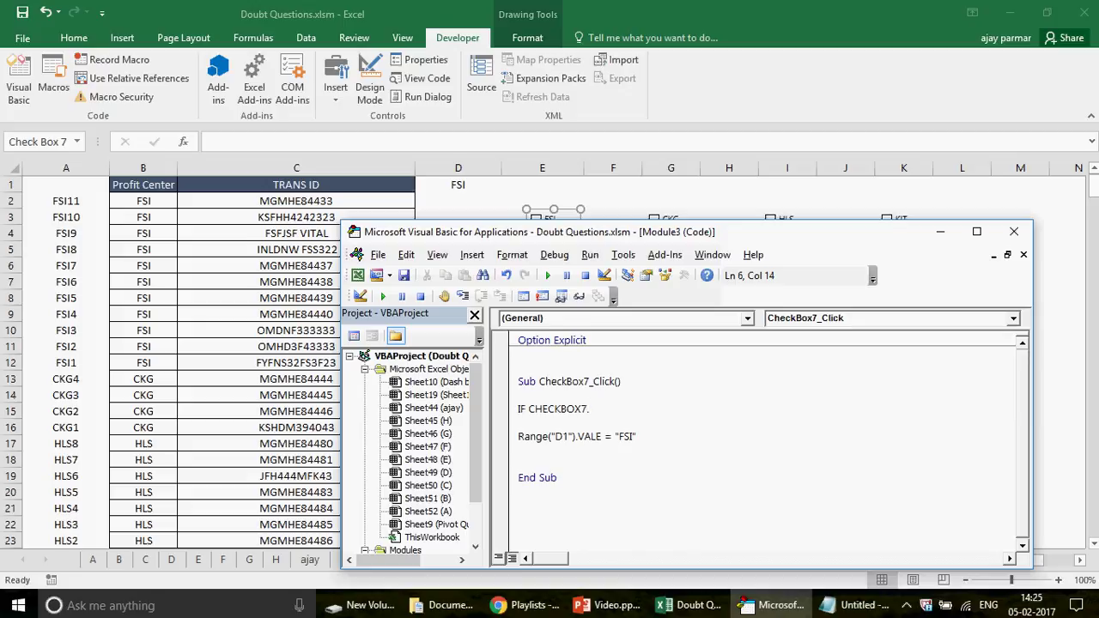
type("7_CLICK.")
left_click(635, 436)
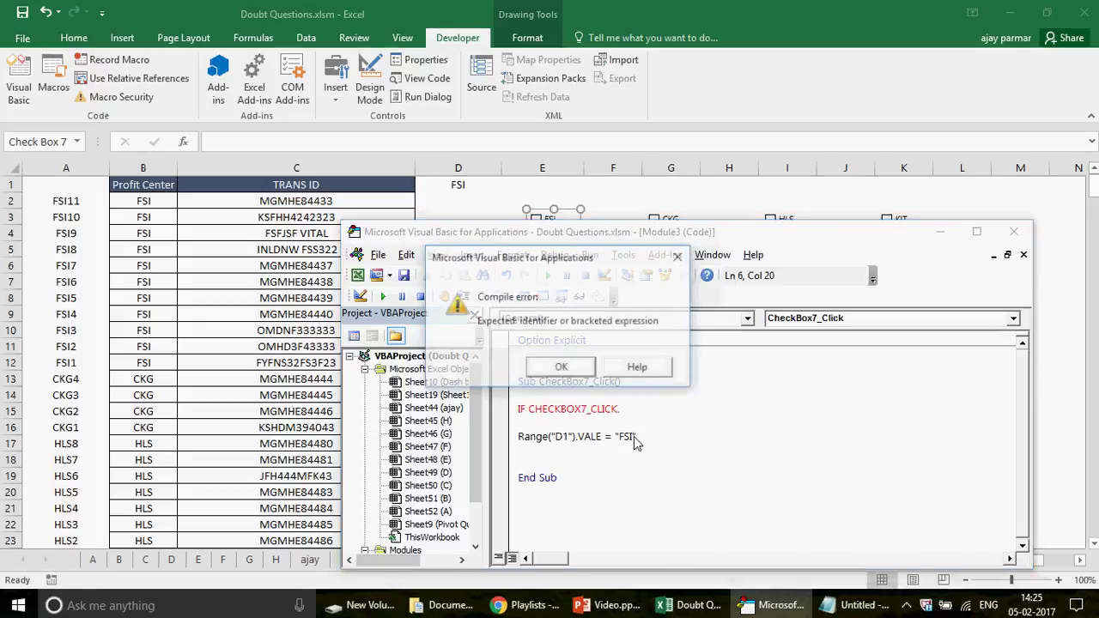
left_click(562, 369)
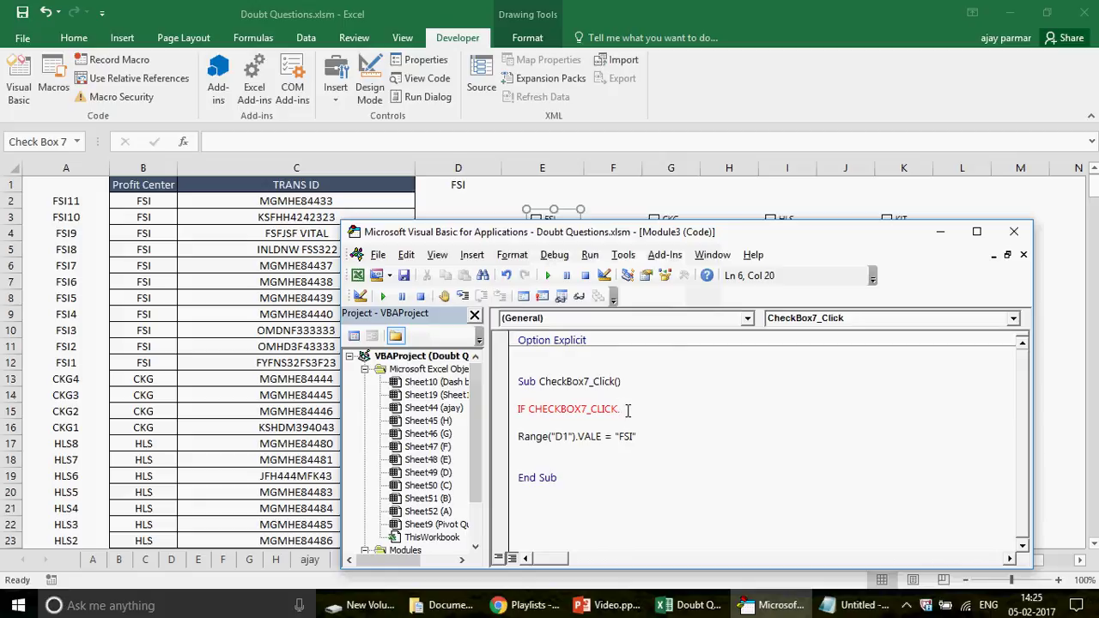
type("VALUE ")
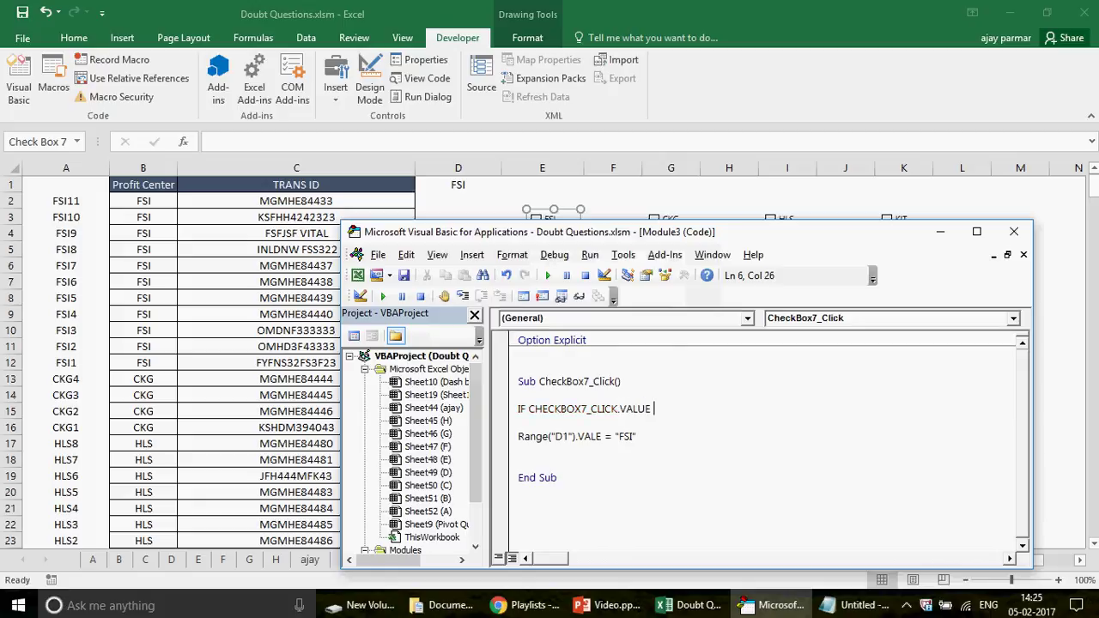
type("= TRUE")
left_click(667, 432)
left_click(539, 371)
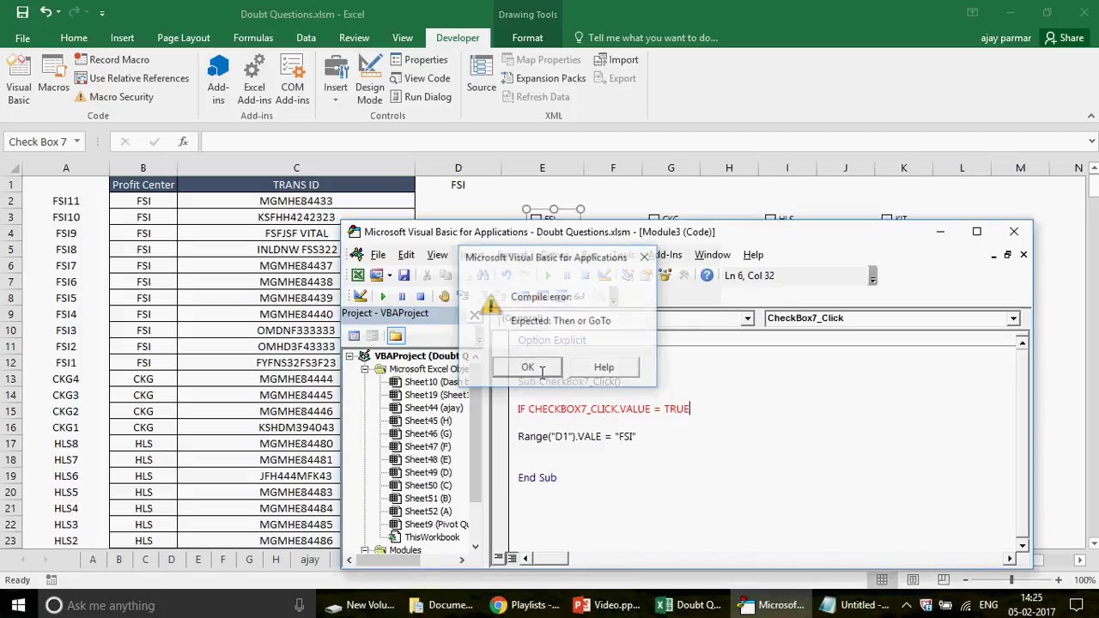
left_click(624, 423)
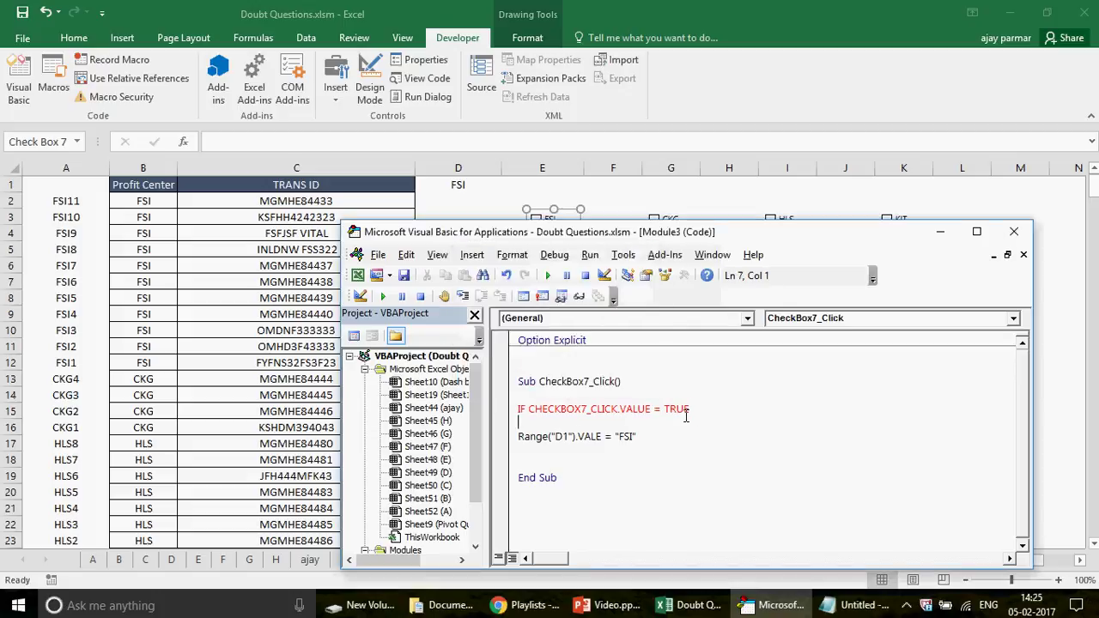
double_click(536, 410)
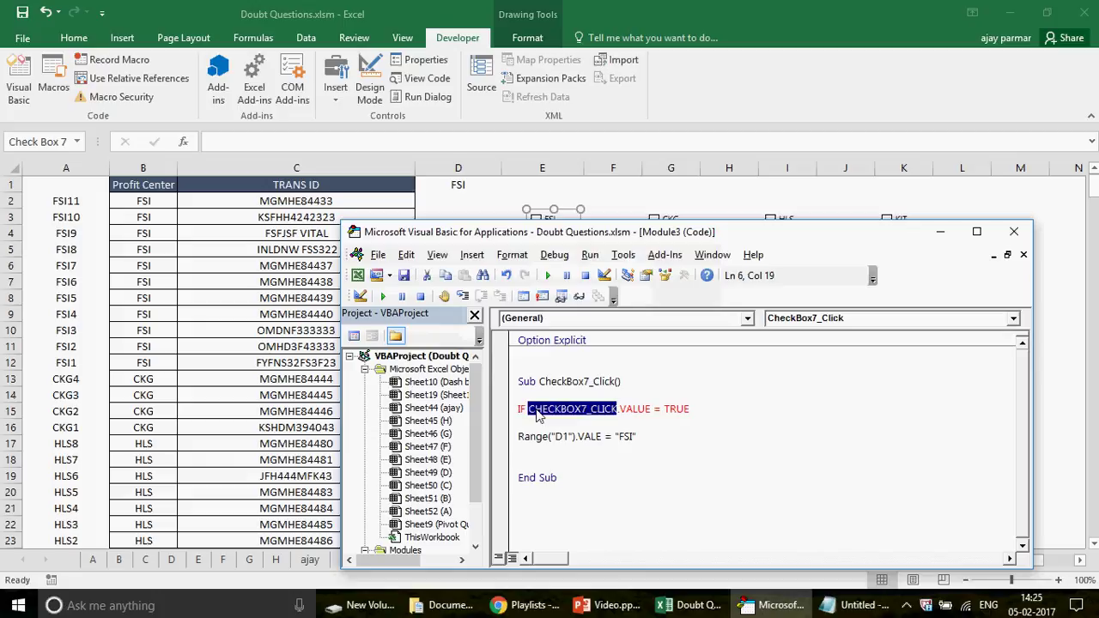
left_click(700, 409, "shift")
left_click(696, 396)
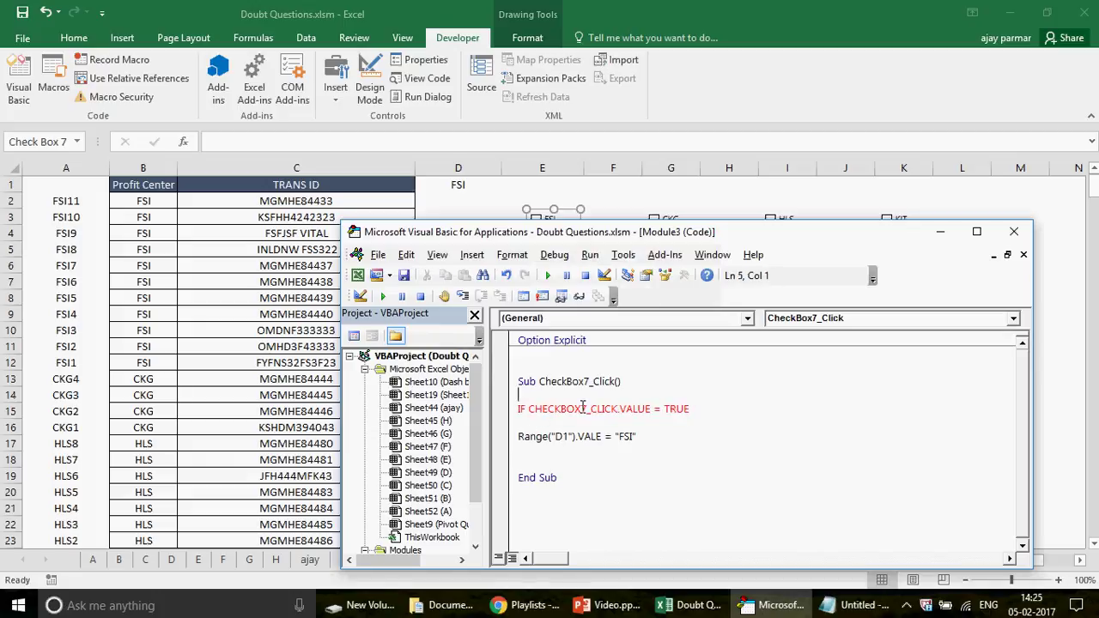
Set the FSI check box on the Dash board sheet to Checked and link it to cell E1.
left_click(455, 215)
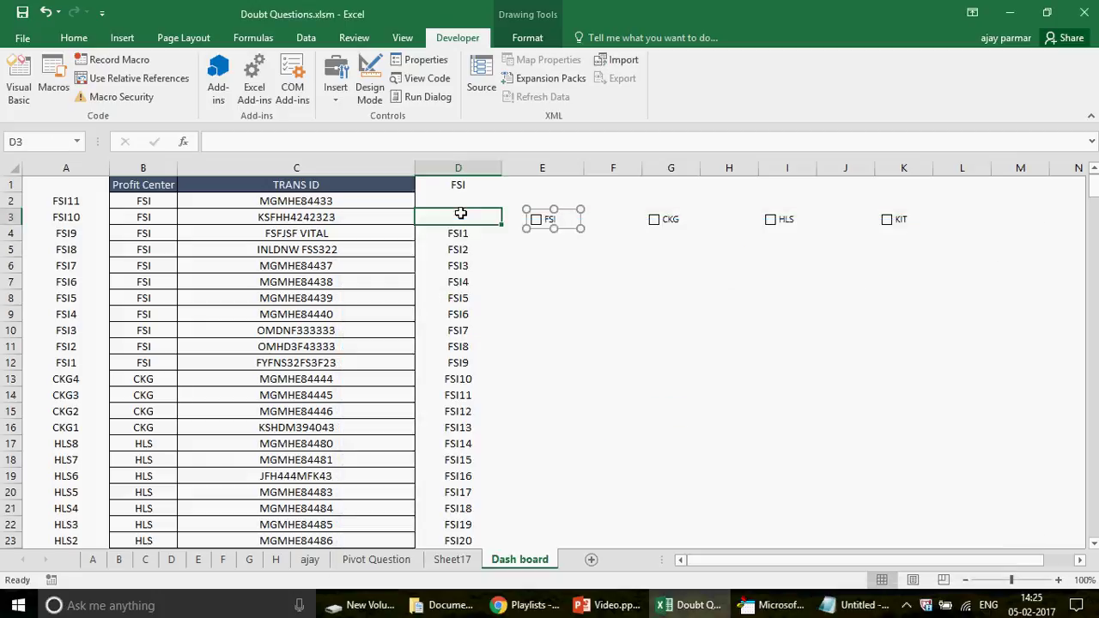
right_click(558, 223)
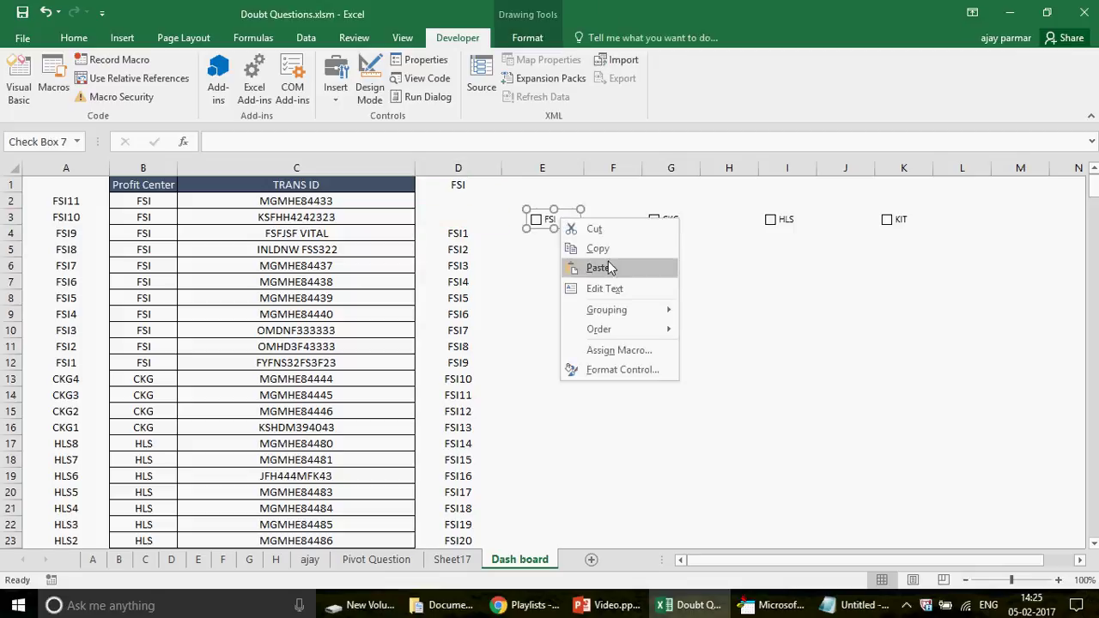
left_click(609, 367)
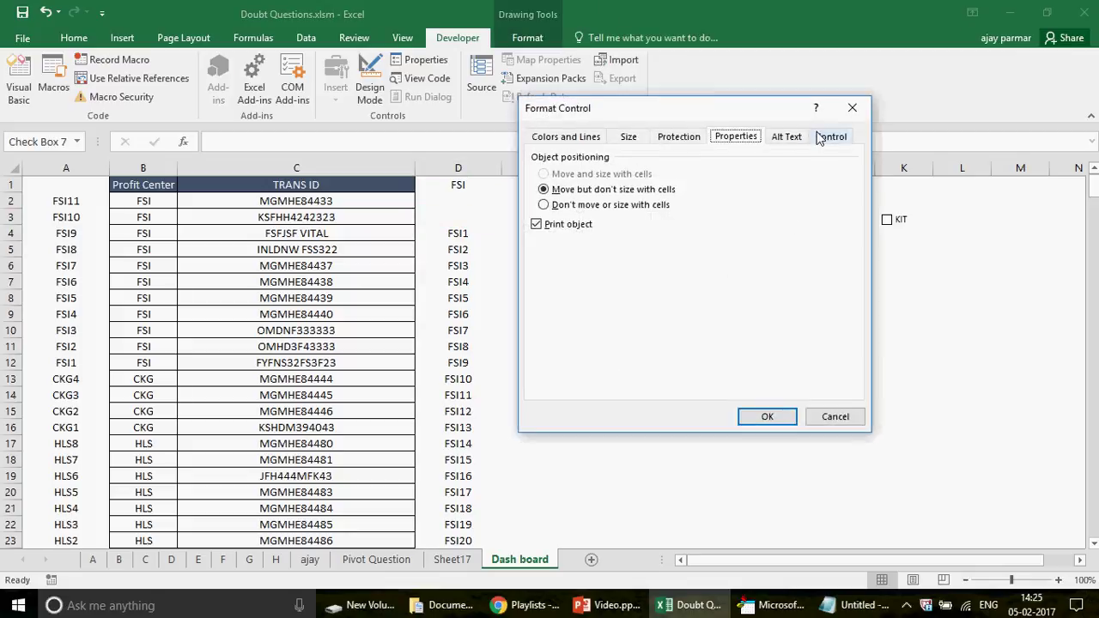
left_click(837, 139)
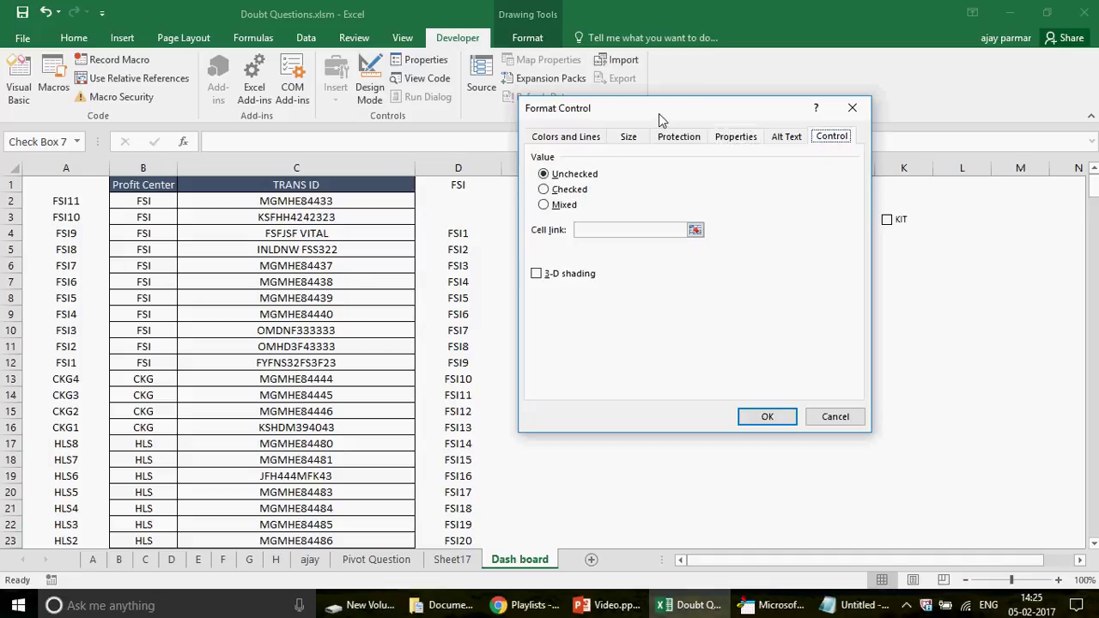
left_click_drag(658, 110, 874, 131)
left_click(760, 210)
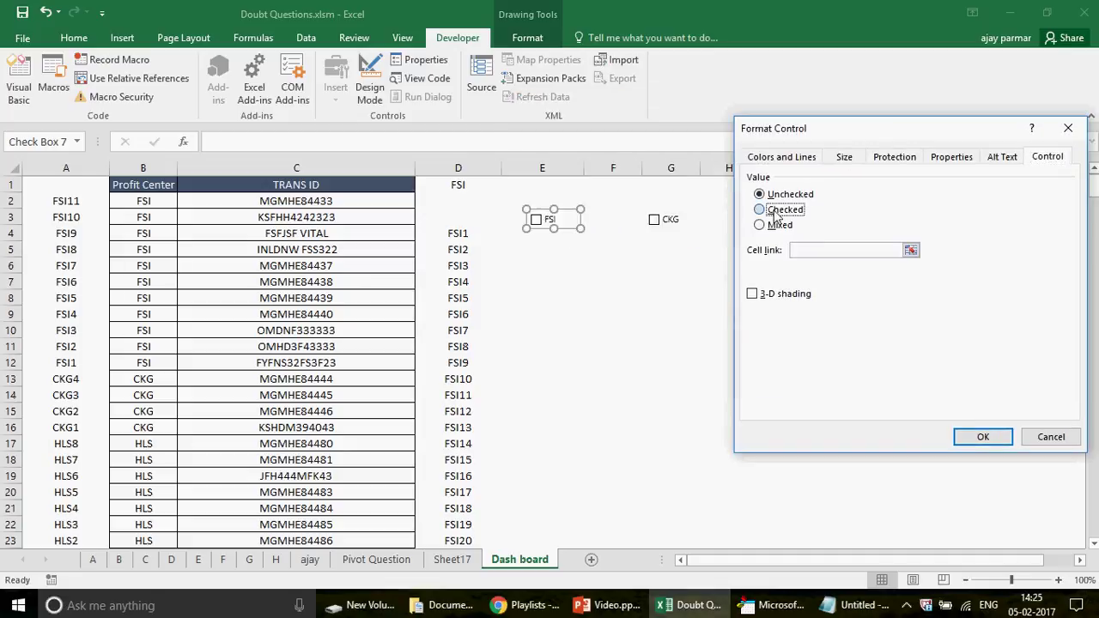
left_click(811, 249)
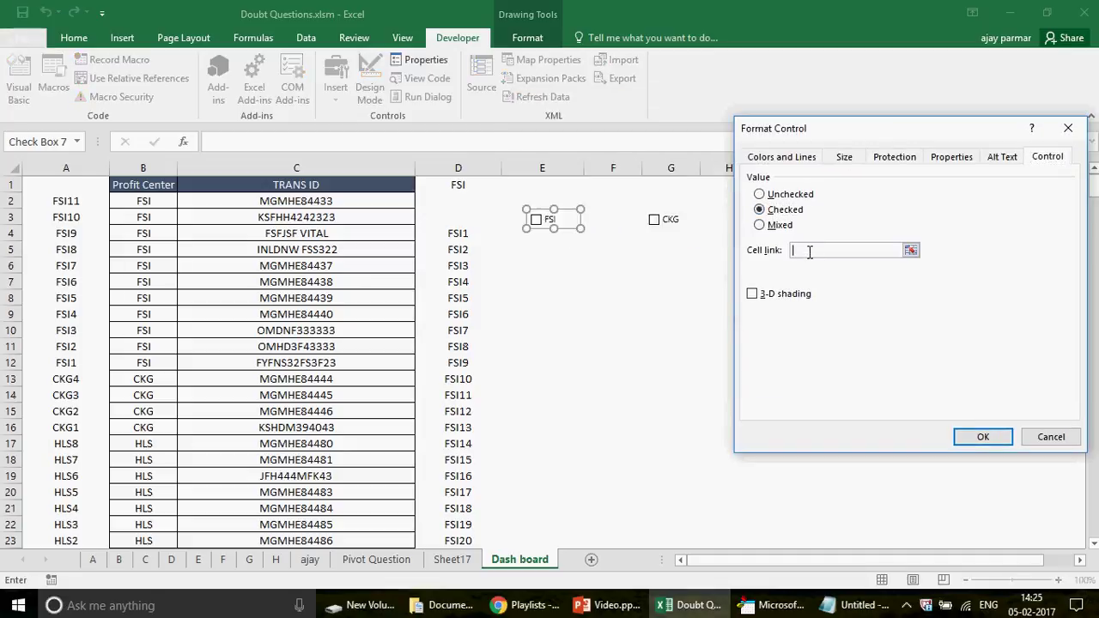
left_click(541, 186)
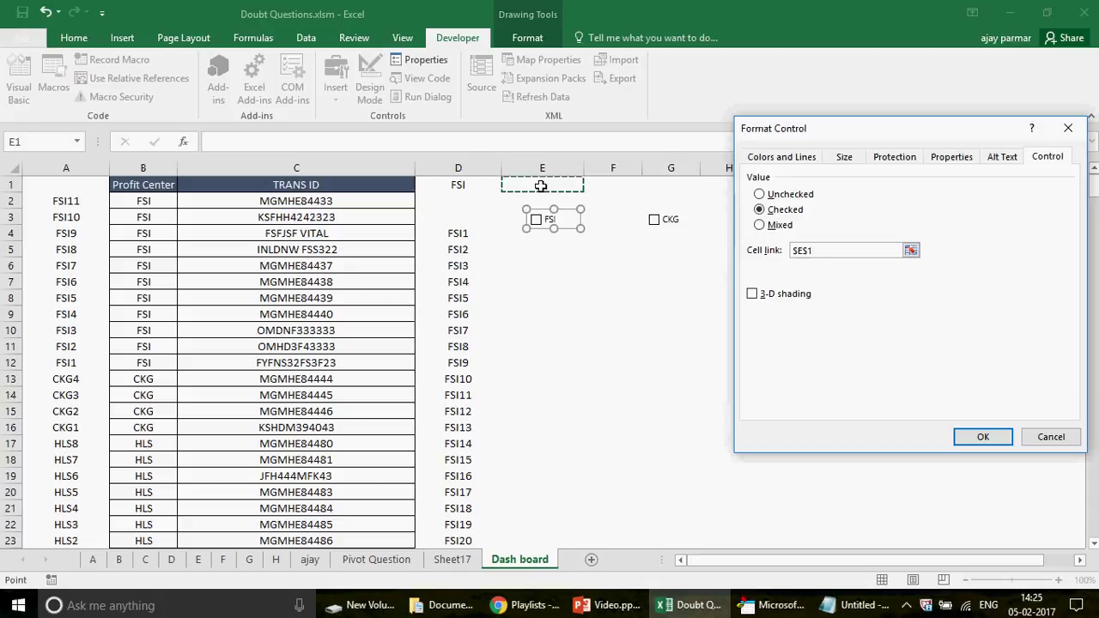
left_click(983, 437)
left_click(602, 331)
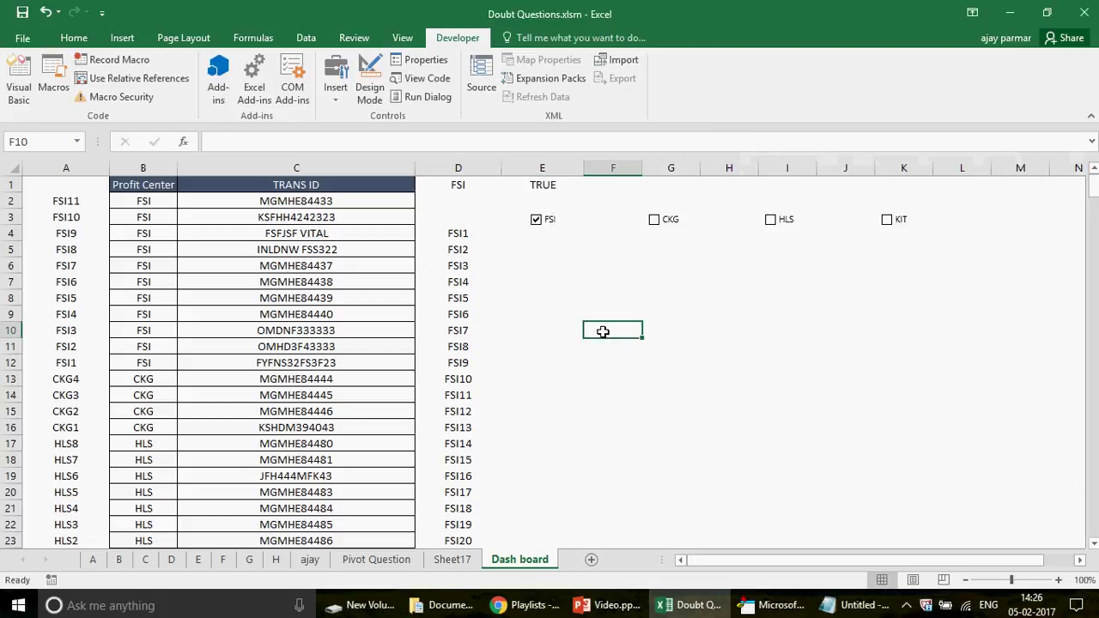
Clear the FSI check box to test its link to cell E1 and its assigned macro.
left_click(540, 185)
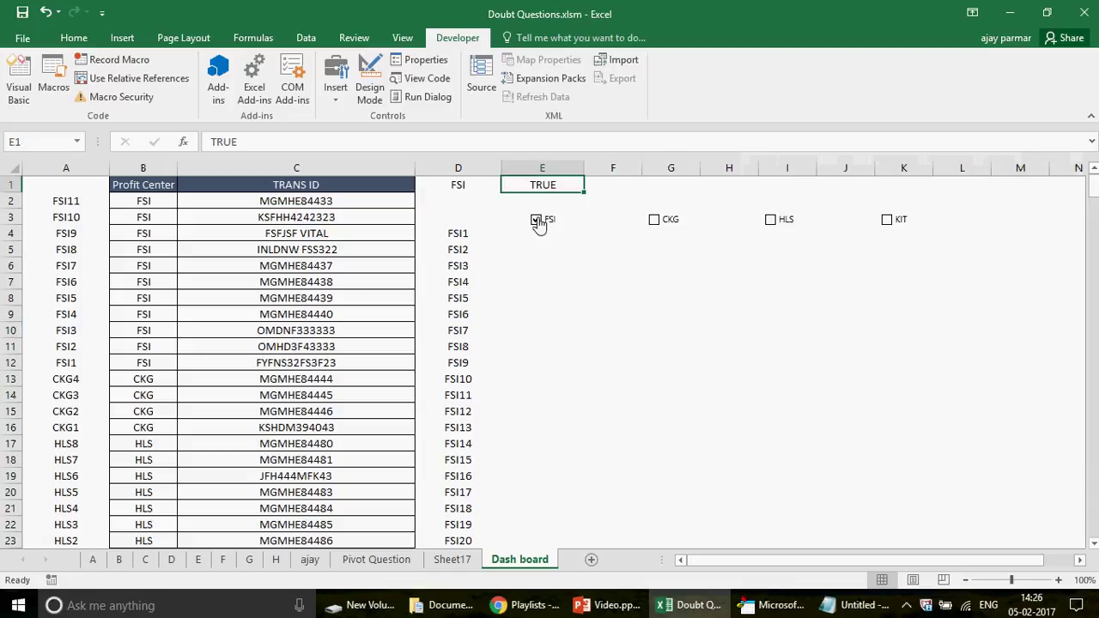
left_click(536, 220)
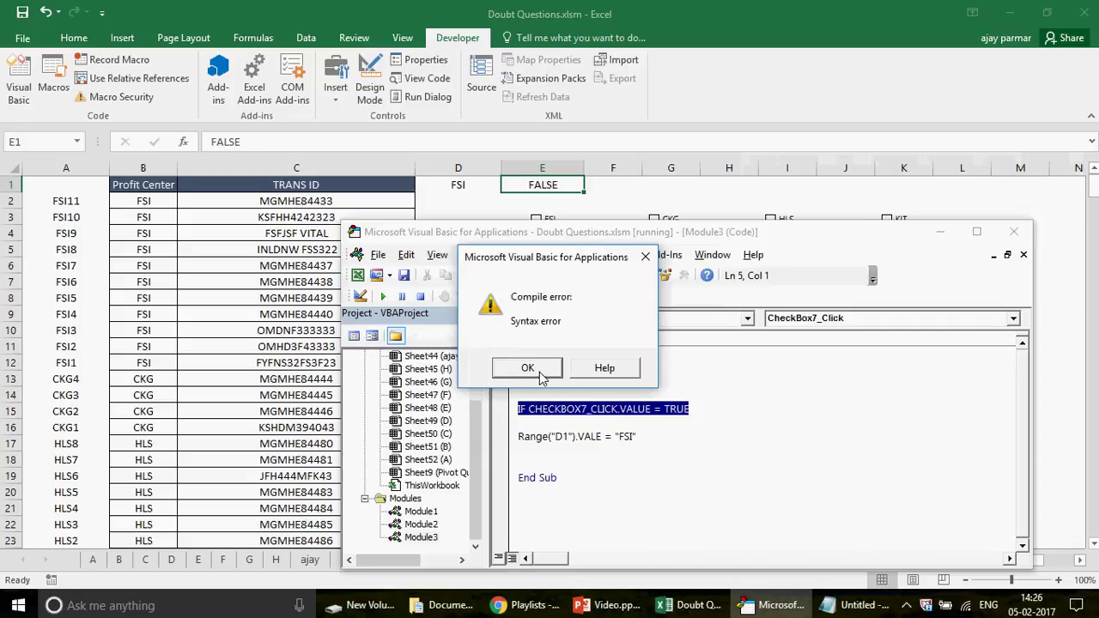
left_click(527, 367)
Replace the CHECKBOX7_CLICK condition with If Range("E1").Value = True Then and indent the D1 assignment below it.
key("Delete")
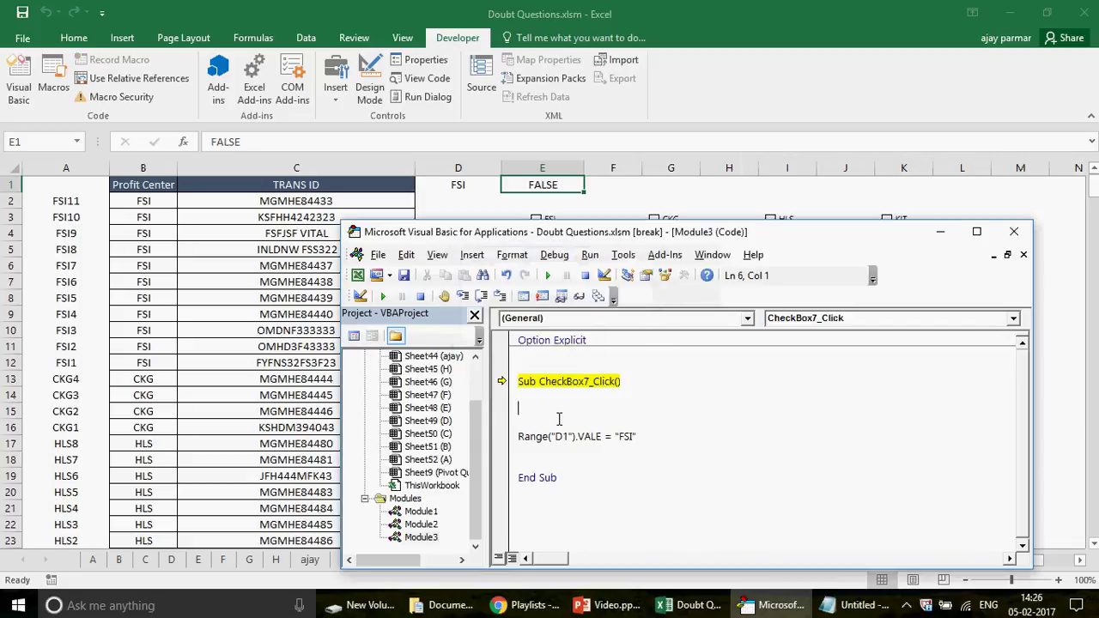
type("IF RANE")
type("E(\"")
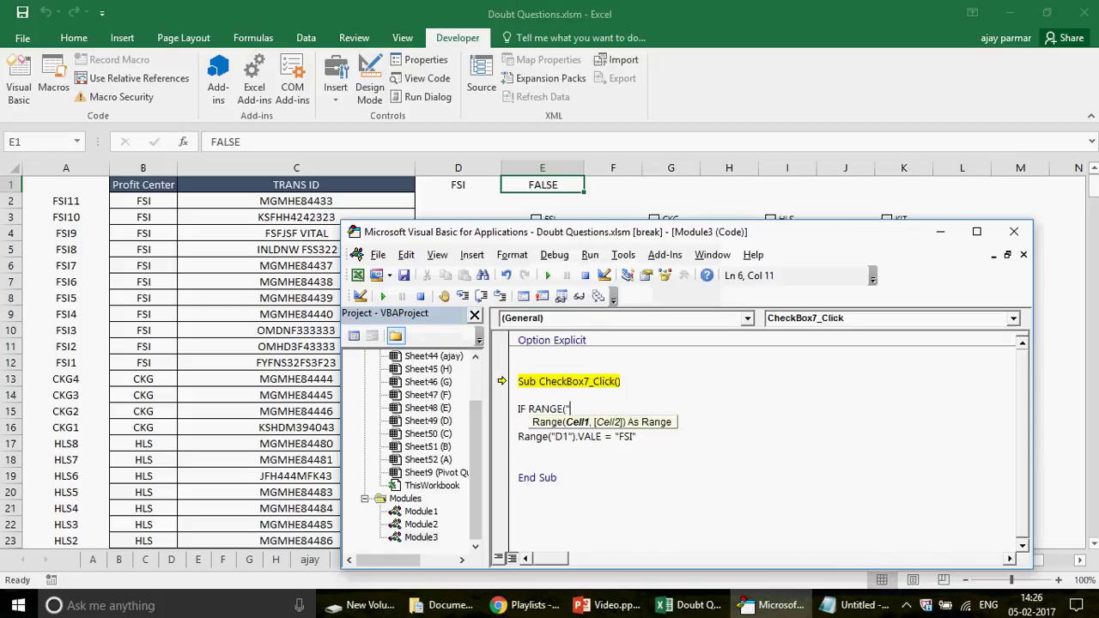
type("E1\").Value ")
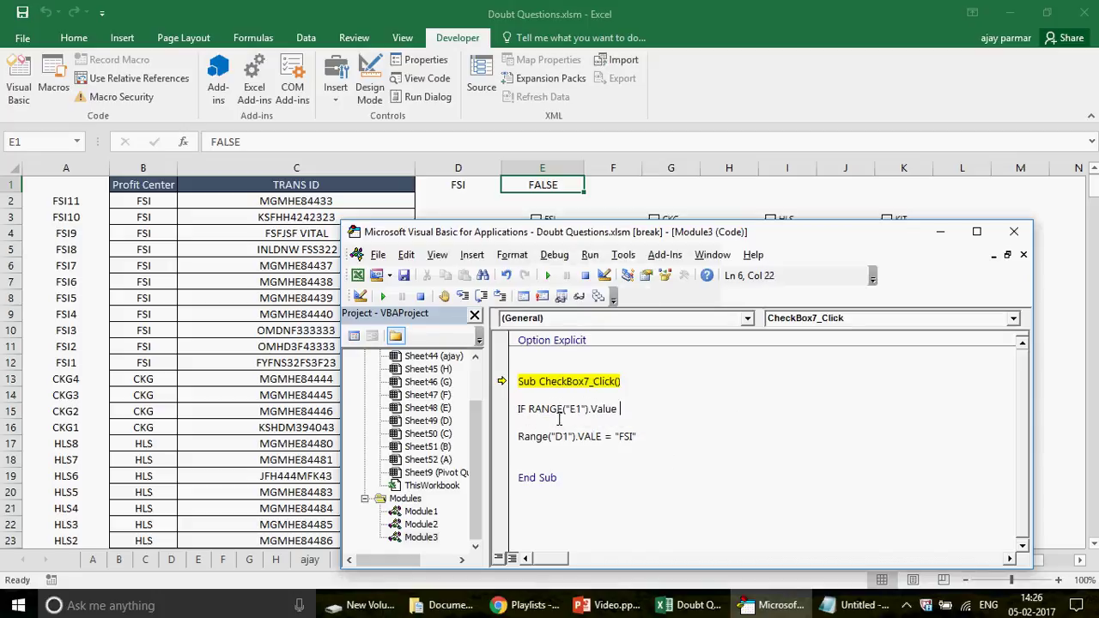
type("= TRUE THEN")
left_click(519, 436)
key("Tab")
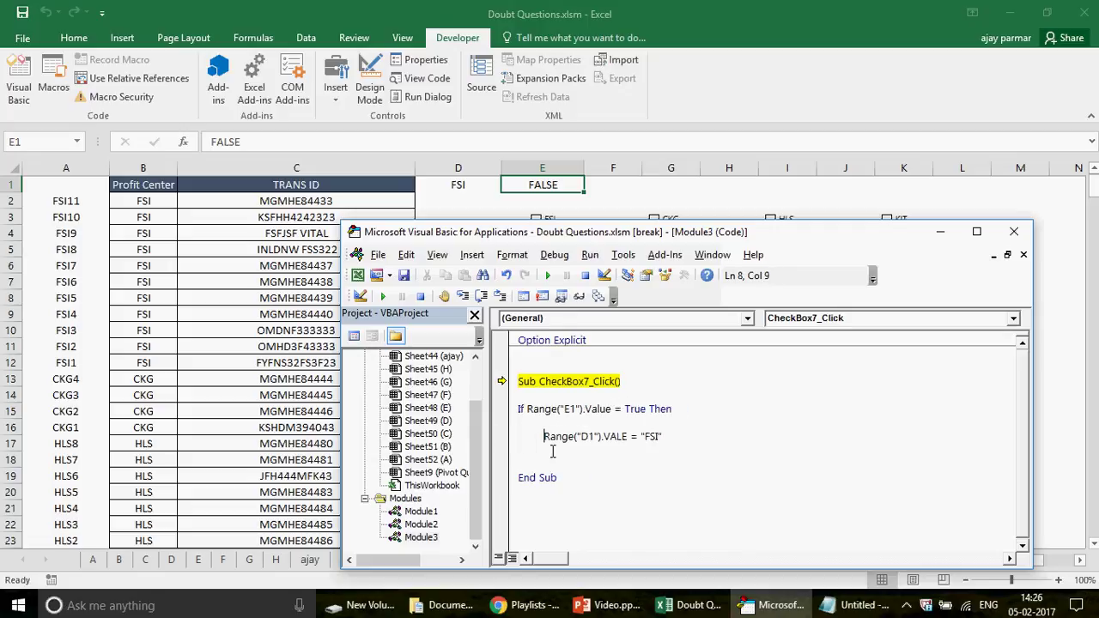
Add an Else branch to CheckBox7_Click that sets Range("D1").Value = "".
left_click(531, 455)
type("ELSE")
key("Return")
key("Return")
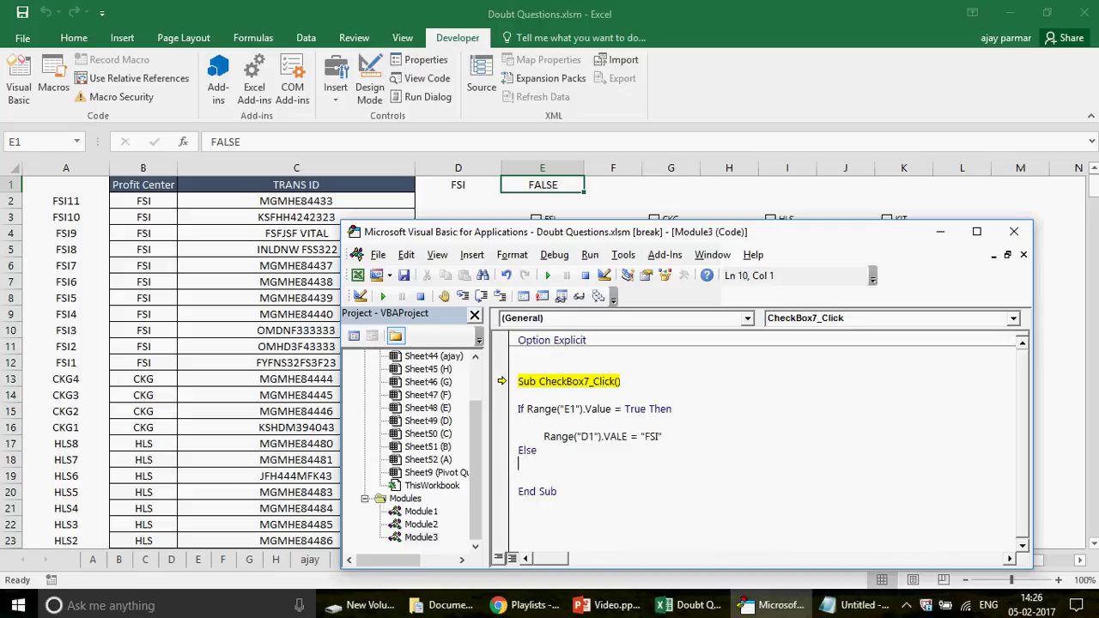
type("E")
key("BackSpace")
type("RANGE(\"D")
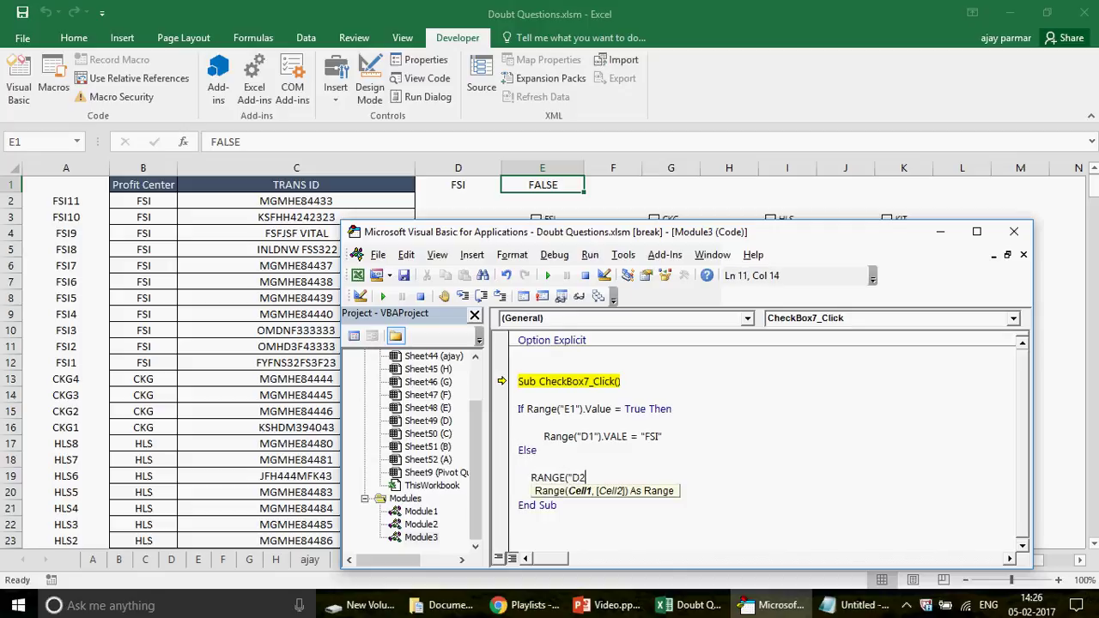
type("1\").Value =")
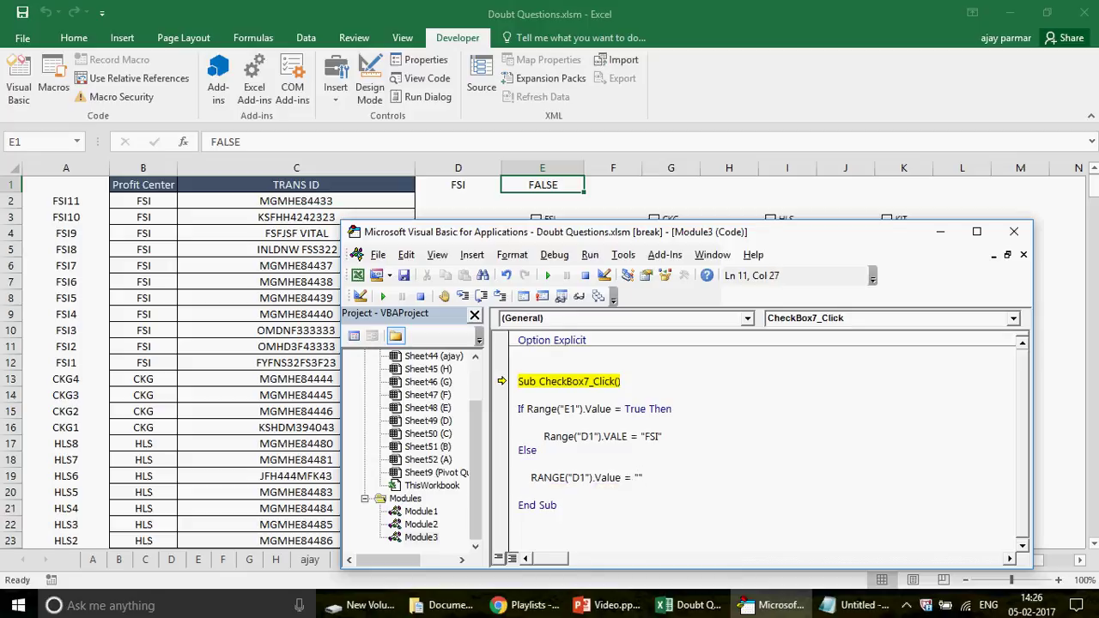
left_click(642, 463)
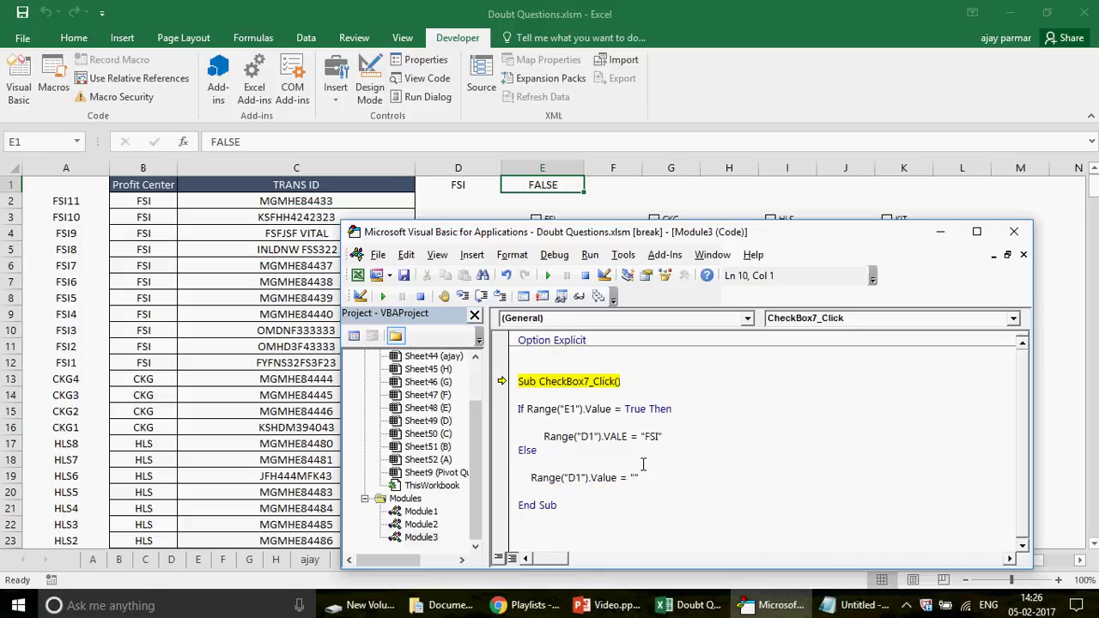
Close the If block in CheckBox7_Click with End If and run the macro.
left_click(548, 275)
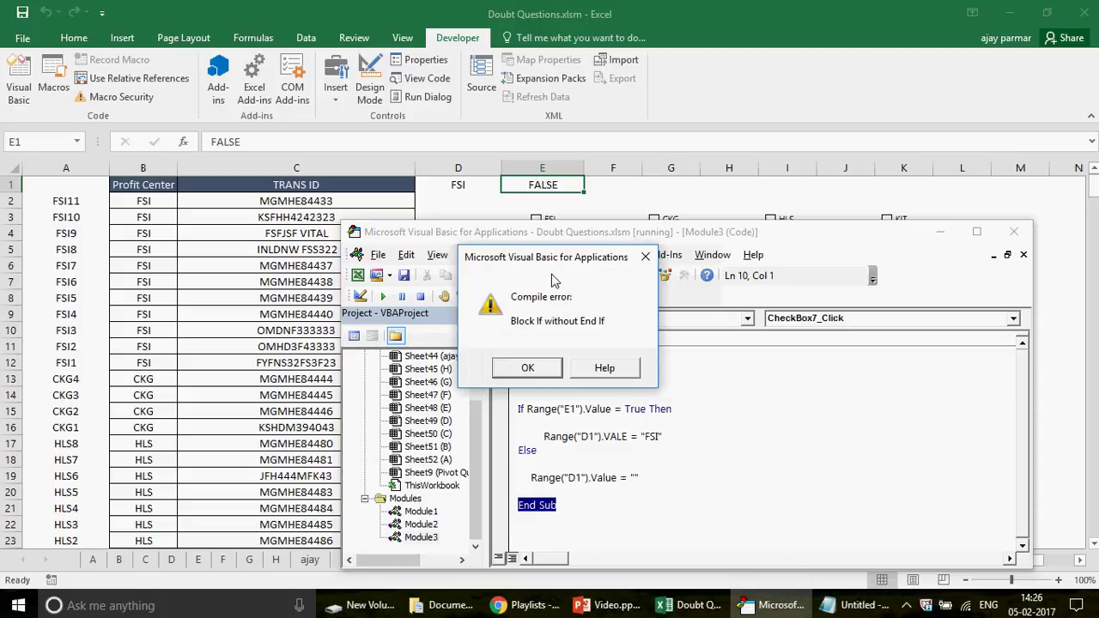
left_click(539, 369)
left_click(540, 489)
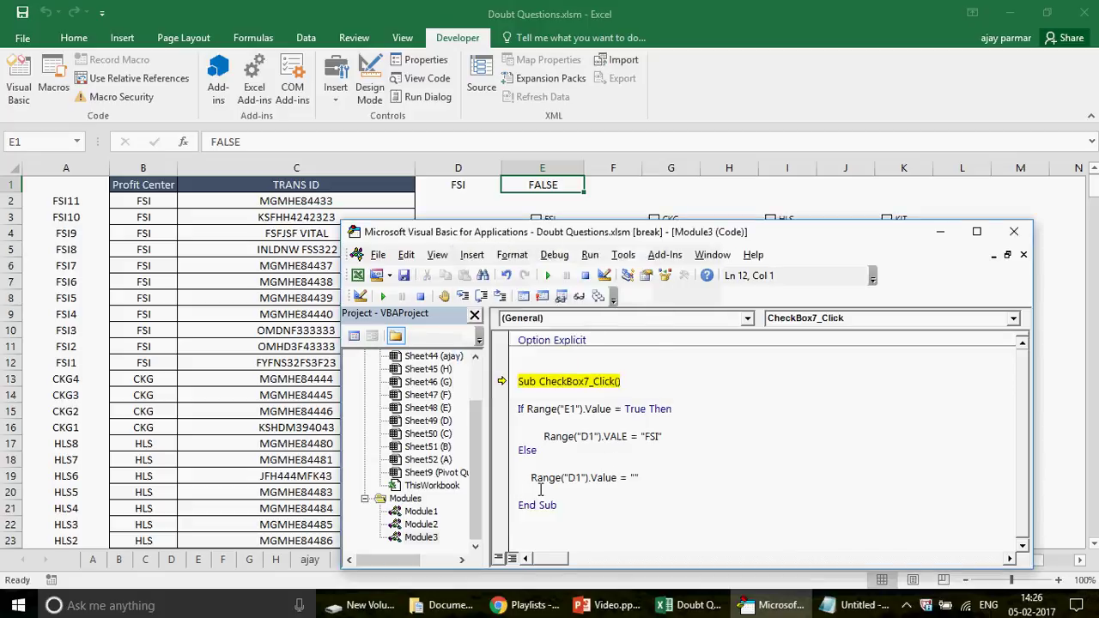
type("ENDIF")
key("Return")
left_click(546, 275)
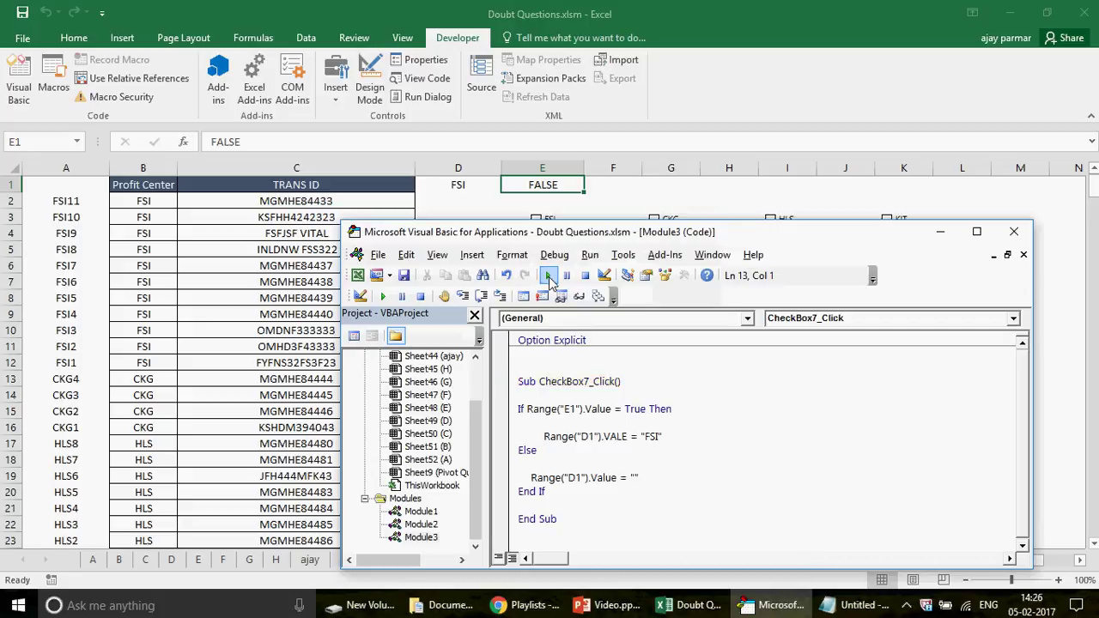
Return to the Dash board sheet and inspect cell D1 and the key formula in D4.
left_click(940, 230)
left_click(449, 184)
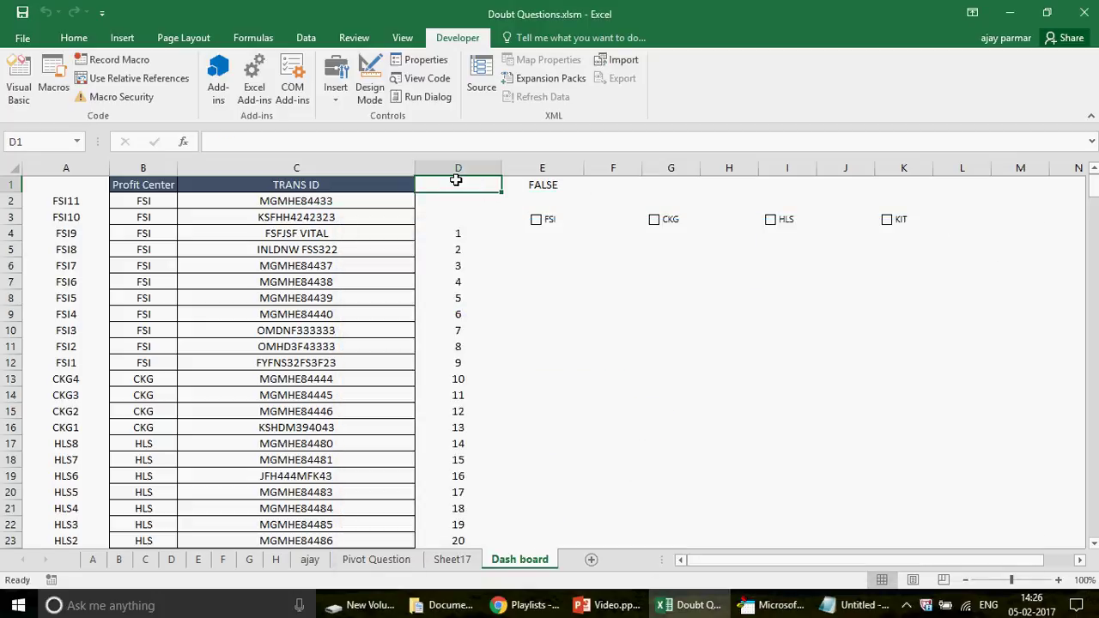
left_click(461, 232)
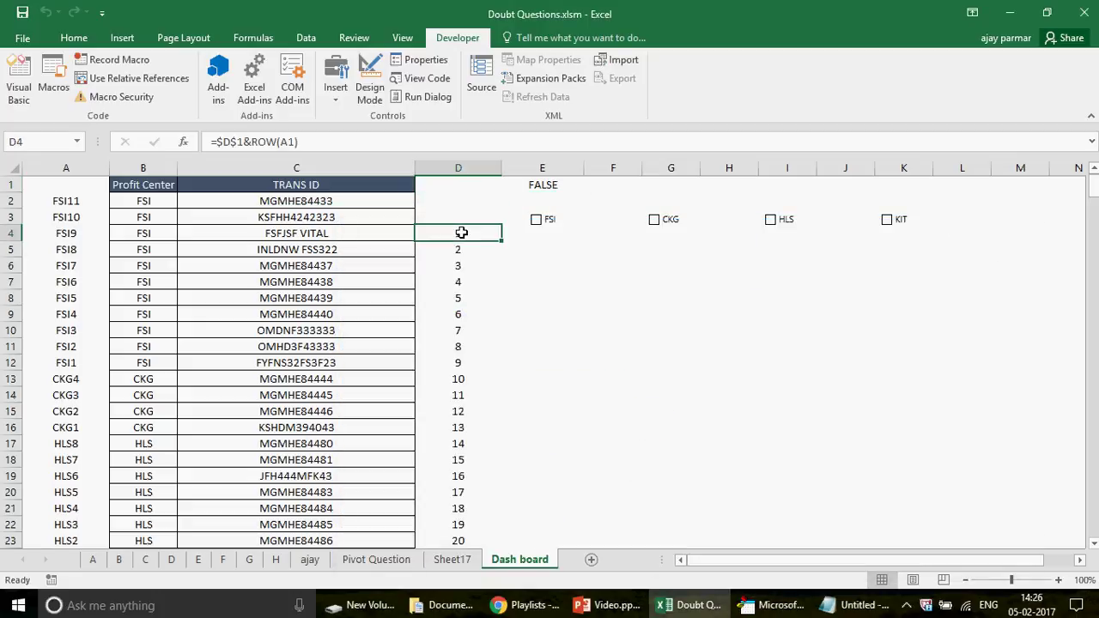
Tick the FSI check box, debug the run-time error by correcting VALE to Value in the D1 assignment, resume the macro and close the editor.
left_click(537, 224)
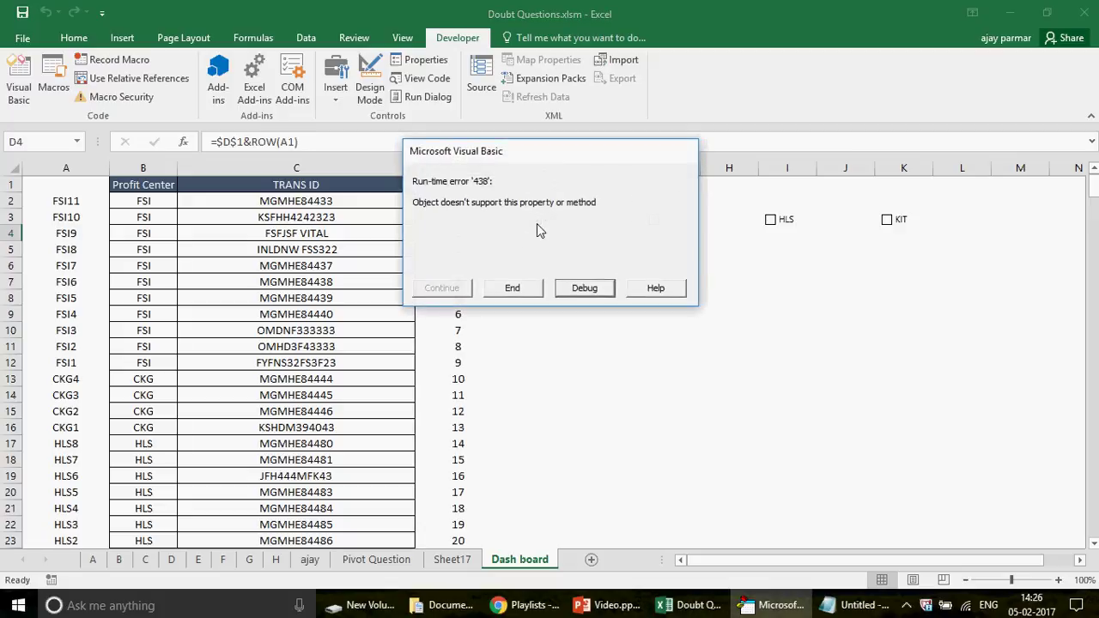
left_click(592, 292)
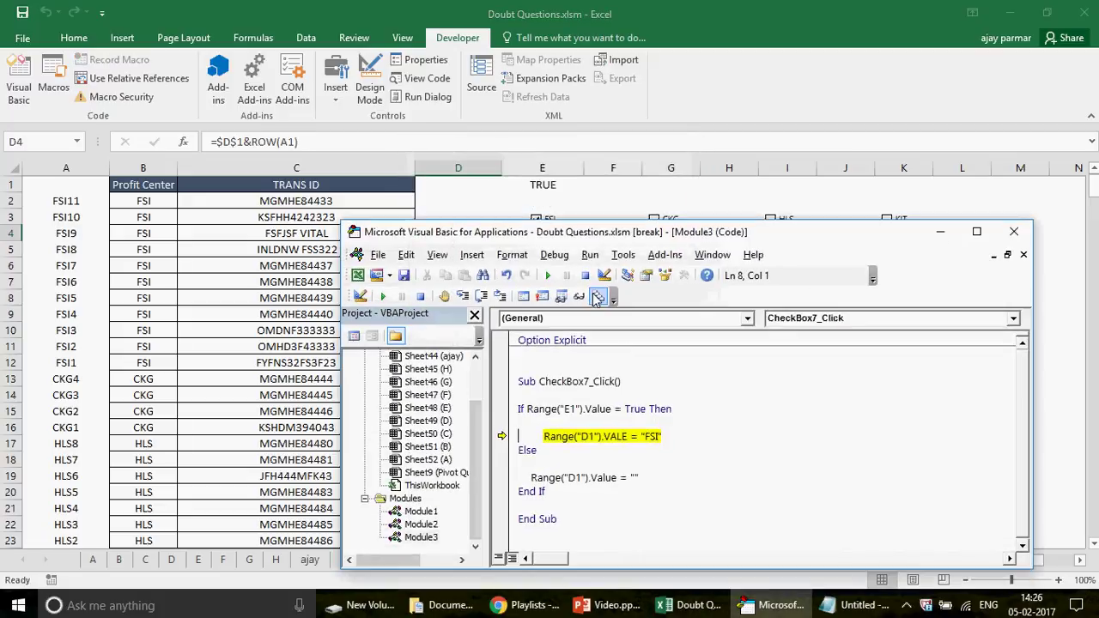
left_click(616, 436)
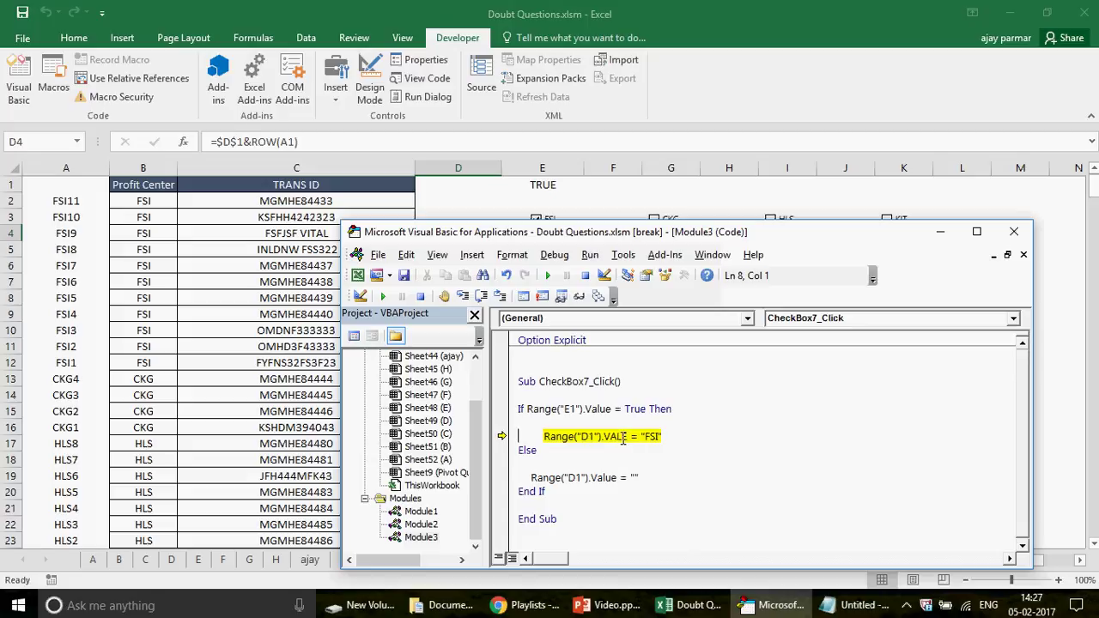
type("LU")
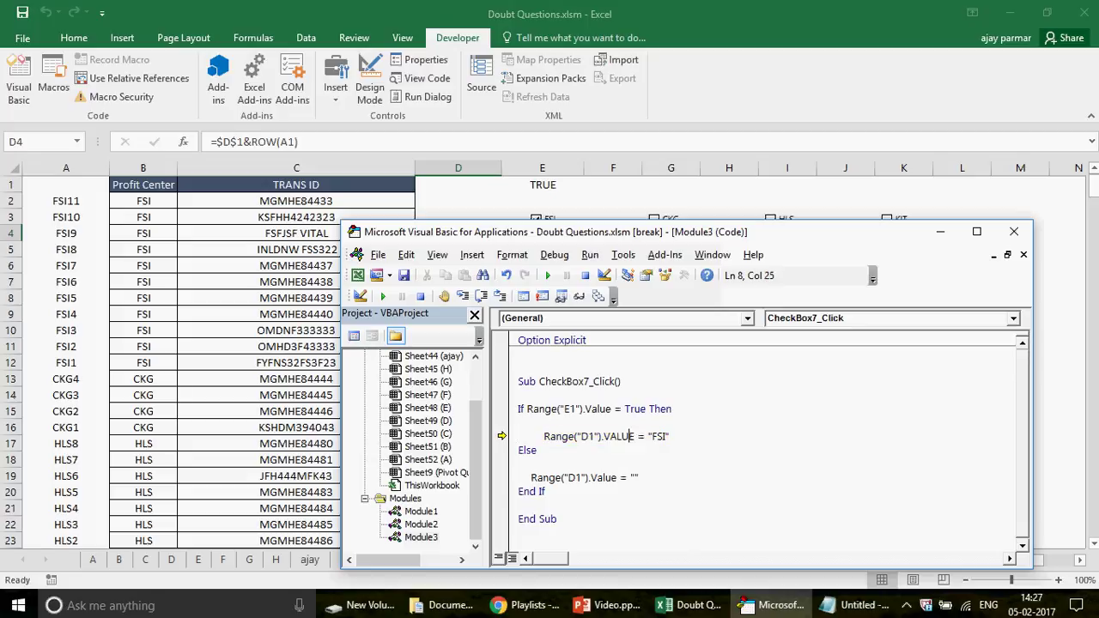
left_click(548, 277)
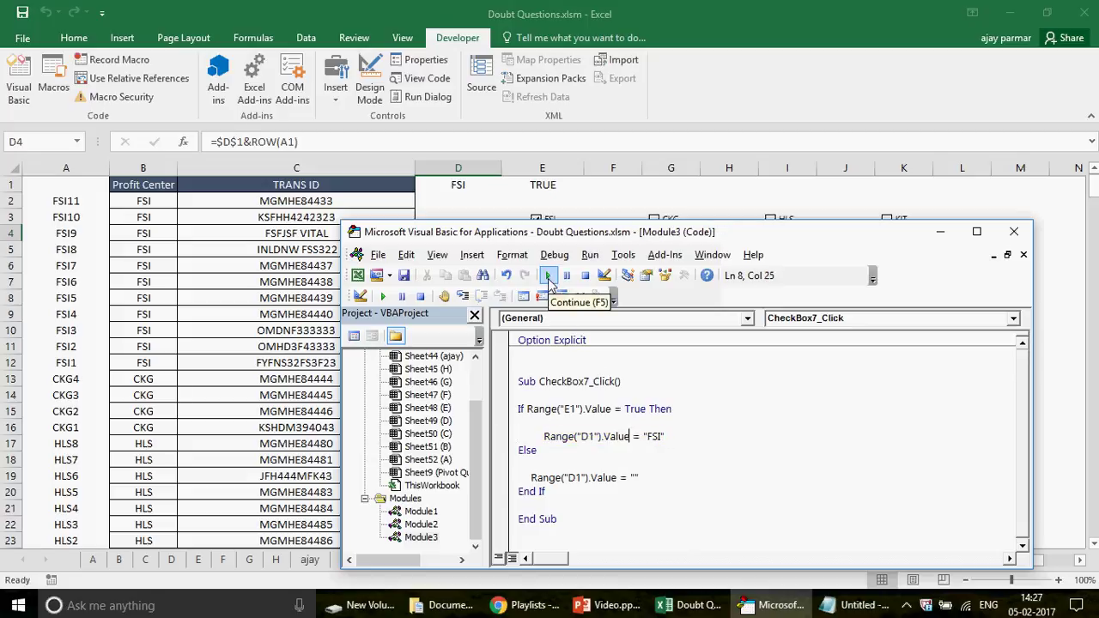
left_click(1021, 234)
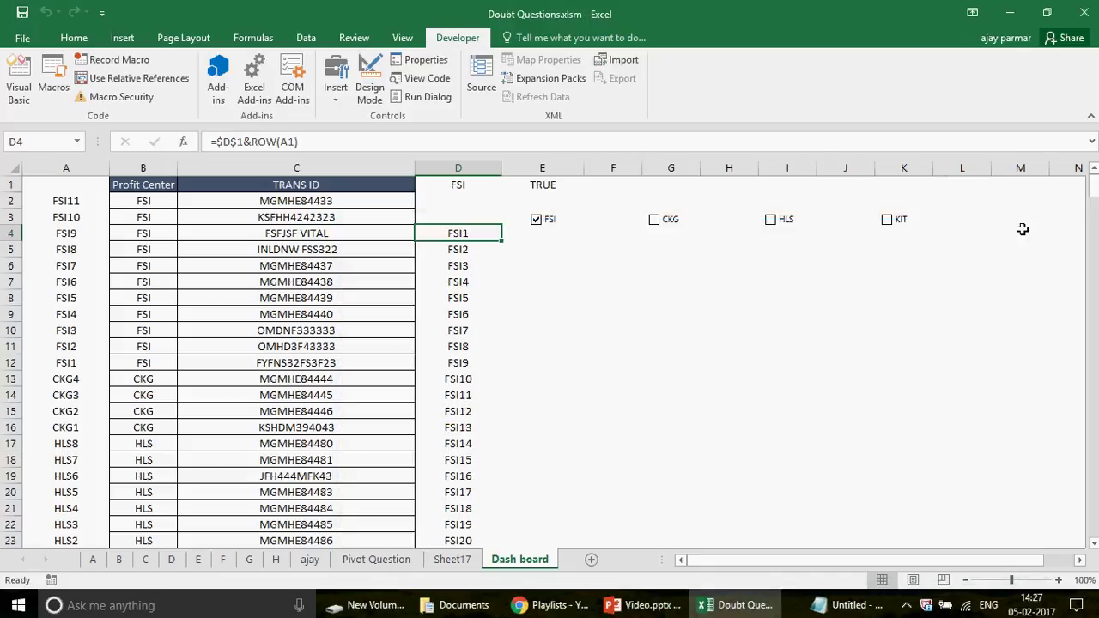
Untick the FSI check box to test the corrected macro and check cells D1 and E1.
left_click(537, 221)
left_click(455, 184)
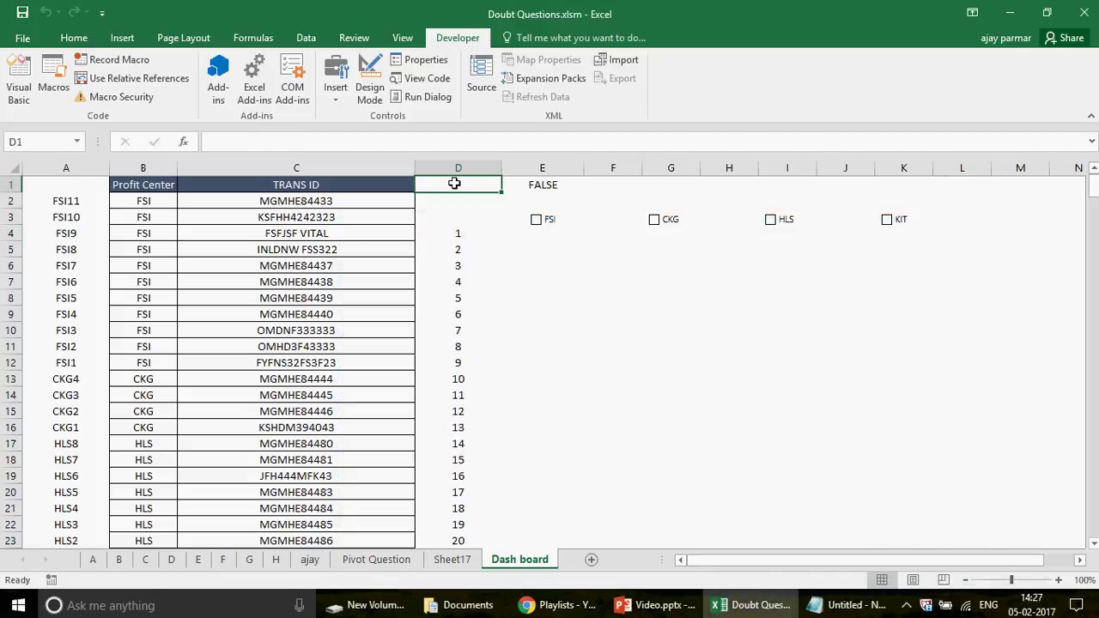
left_click(539, 184)
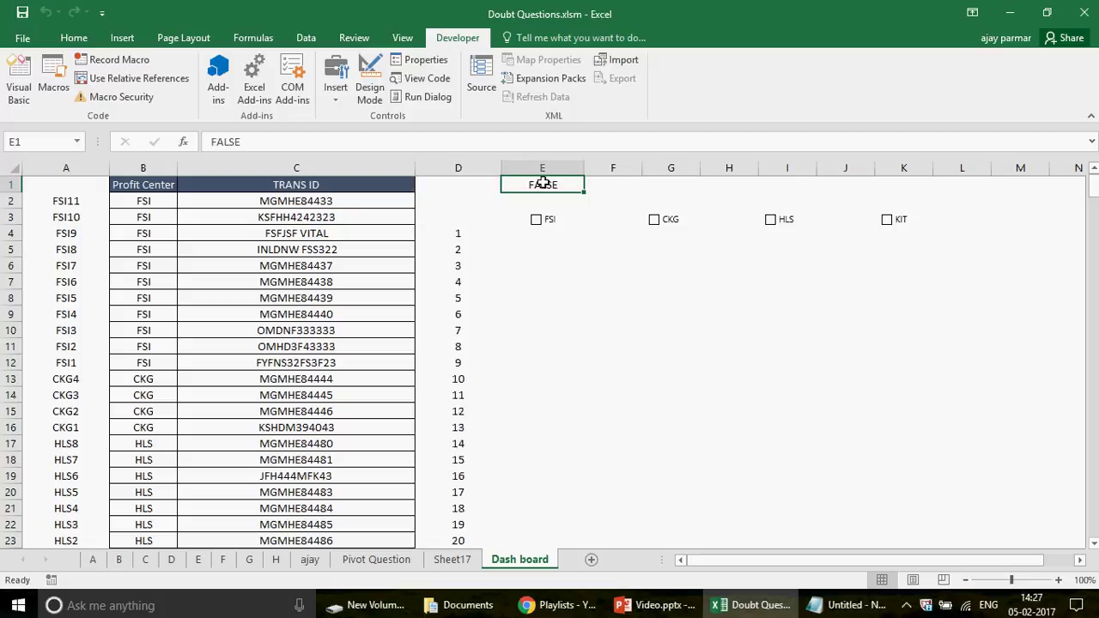
Try a white font on cells D1:E1 and restore the Automatic font color.
left_click_drag(483, 184, 543, 187)
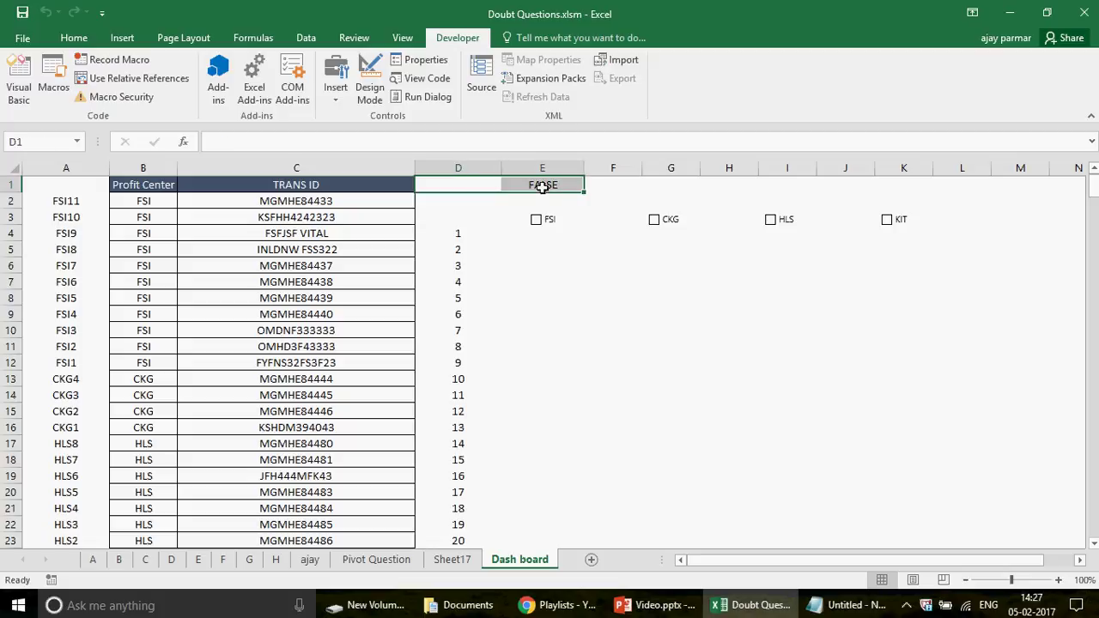
left_click(74, 37)
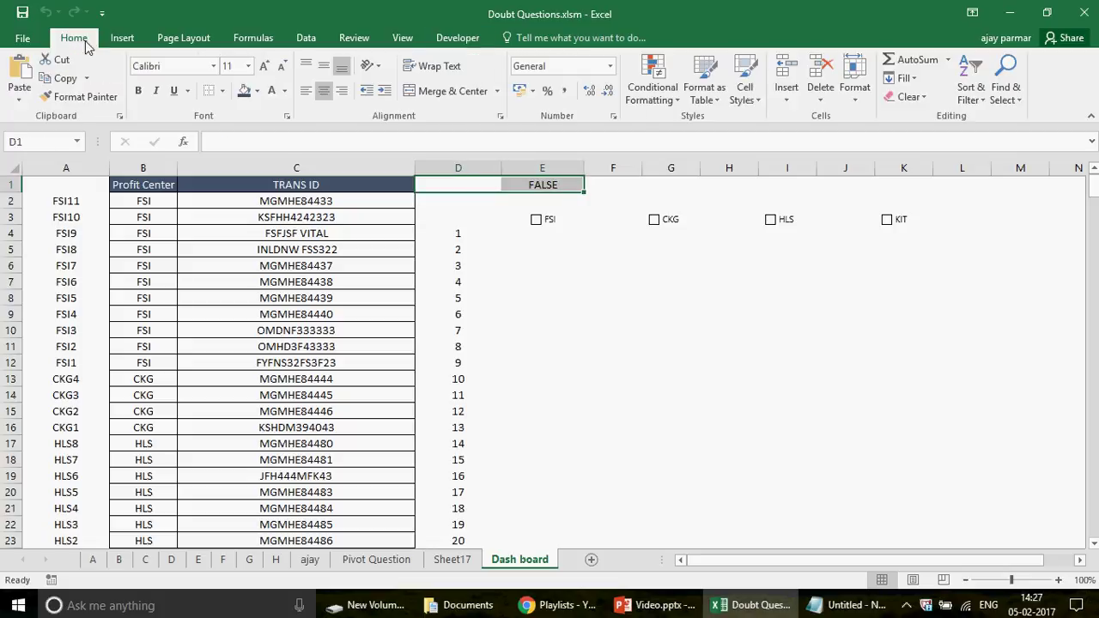
left_click(271, 92)
left_click(284, 91)
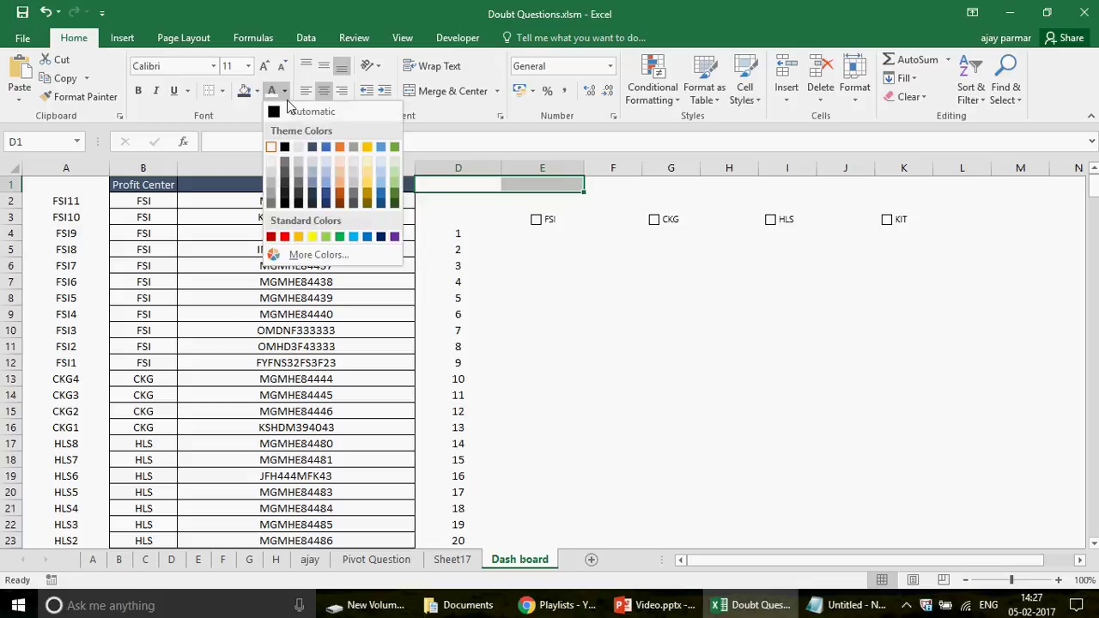
left_click(269, 110)
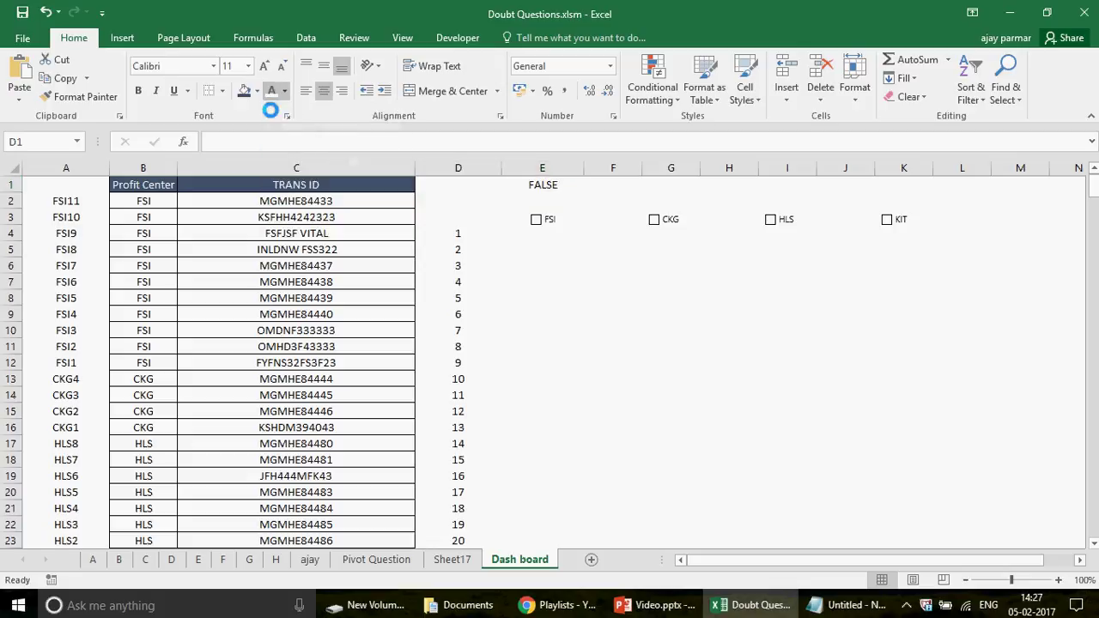
Make row 3 slightly taller and enter =VLOOKUP(D4,A:C,3,0) in cell E4.
left_click(524, 234)
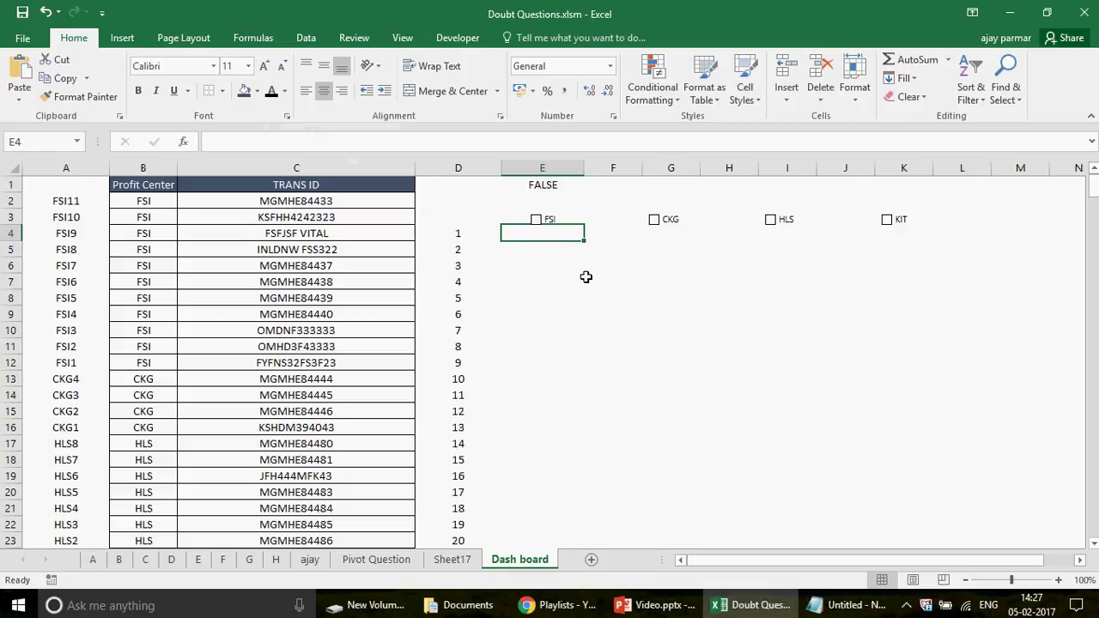
left_click_drag(12, 225, 13, 232)
type("=")
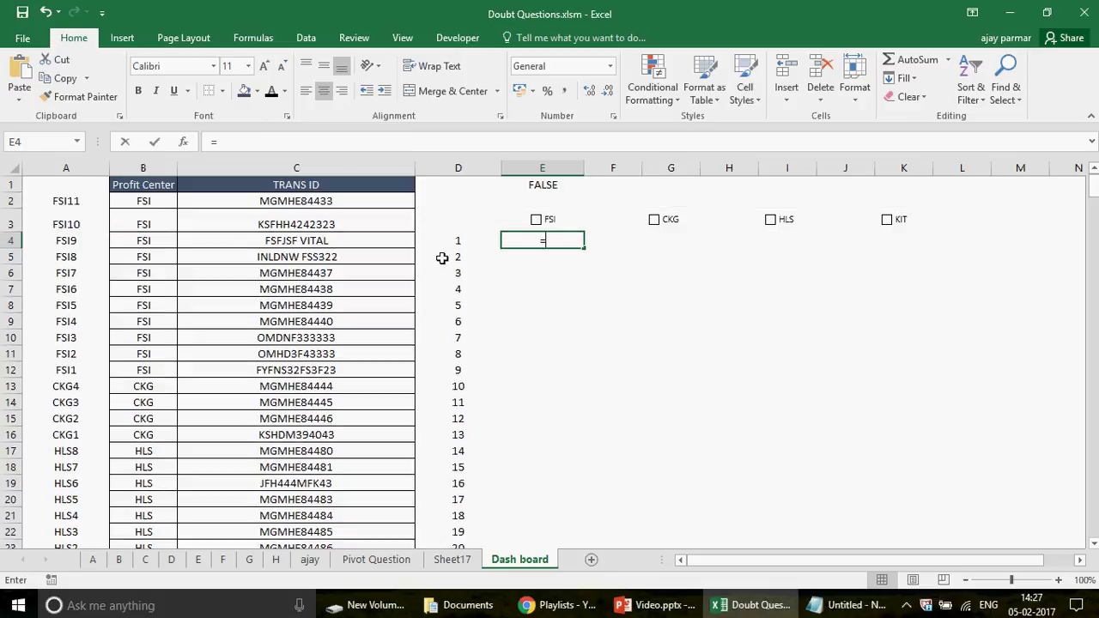
type("VLOOKU")
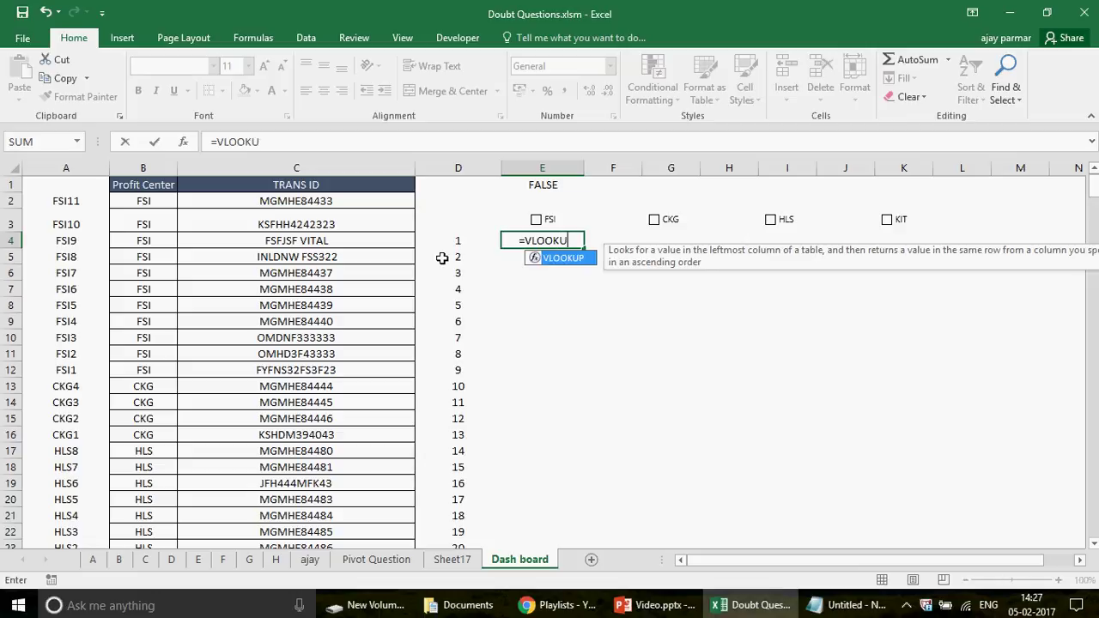
type("P(")
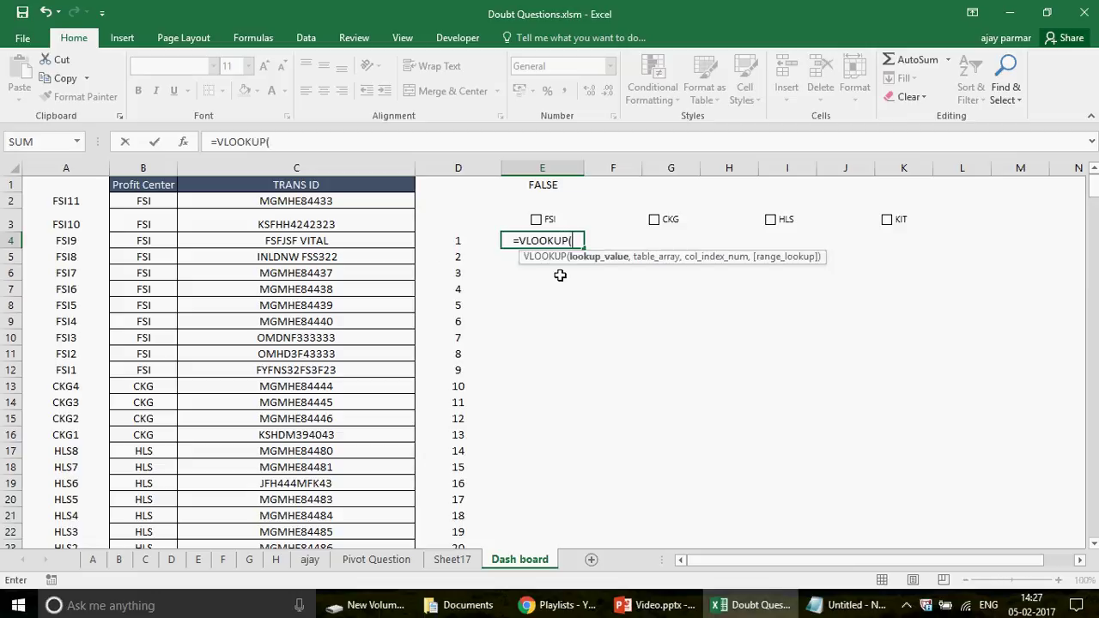
left_click(458, 240)
type(",")
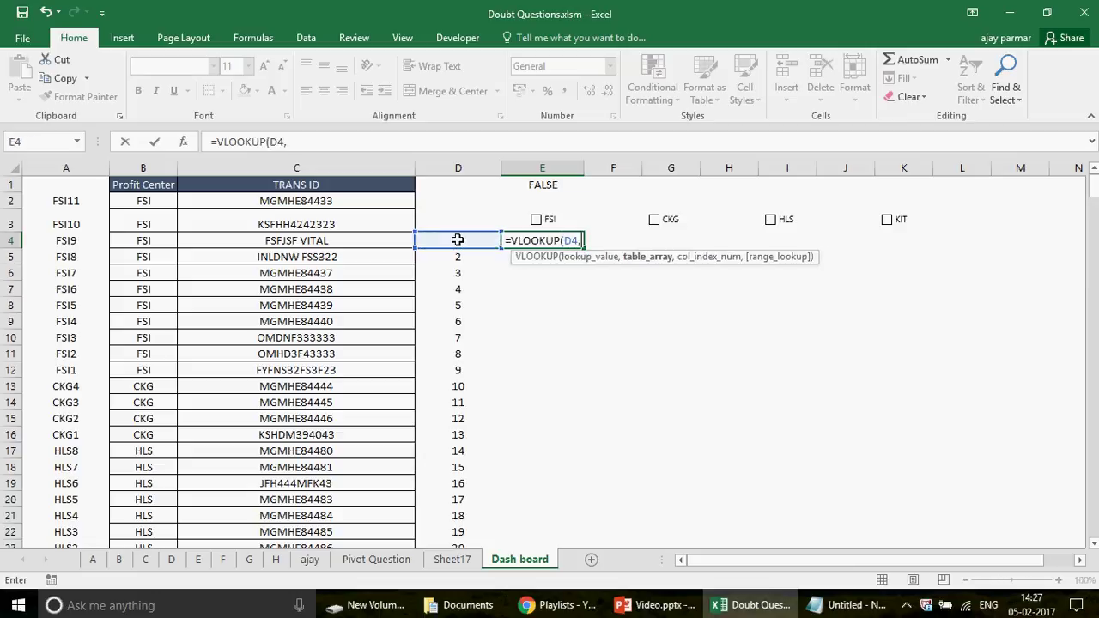
left_click(68, 168)
left_click_drag(258, 168, 297, 169)
type(",3,0")
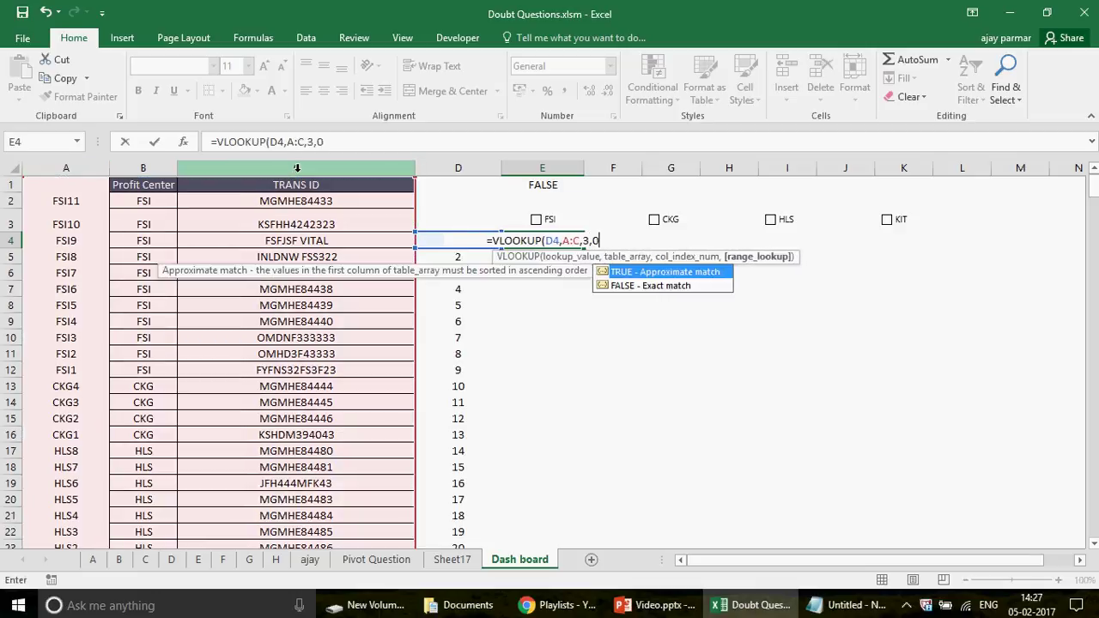
key("Return")
key("Up")
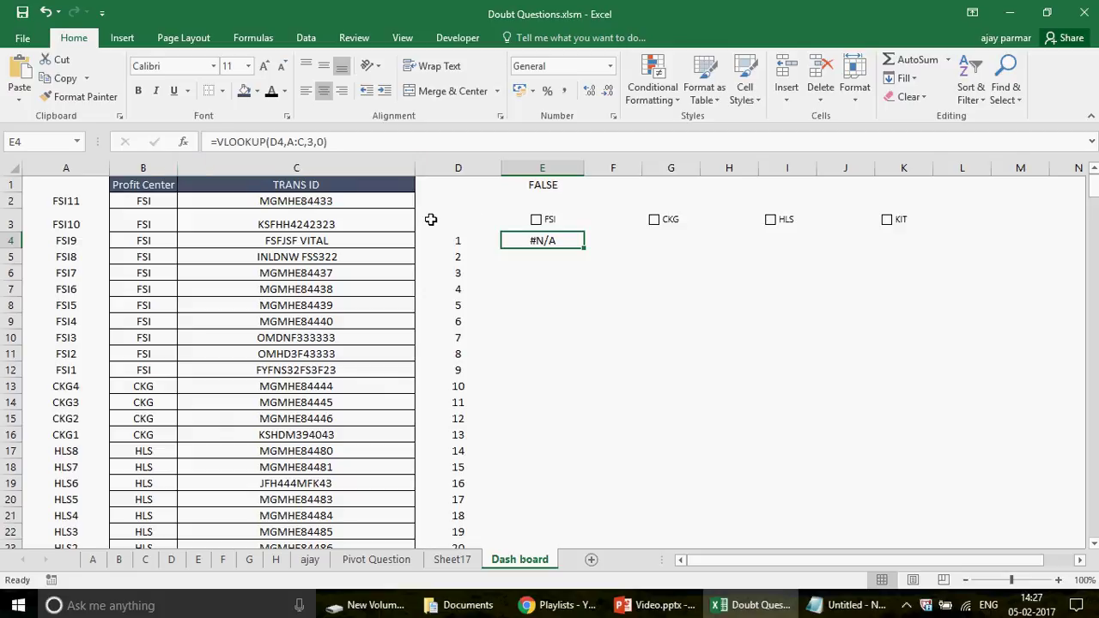
Toggle the FSI check box on and off to test how the D4 key drives the lookup in E4.
left_click(459, 238)
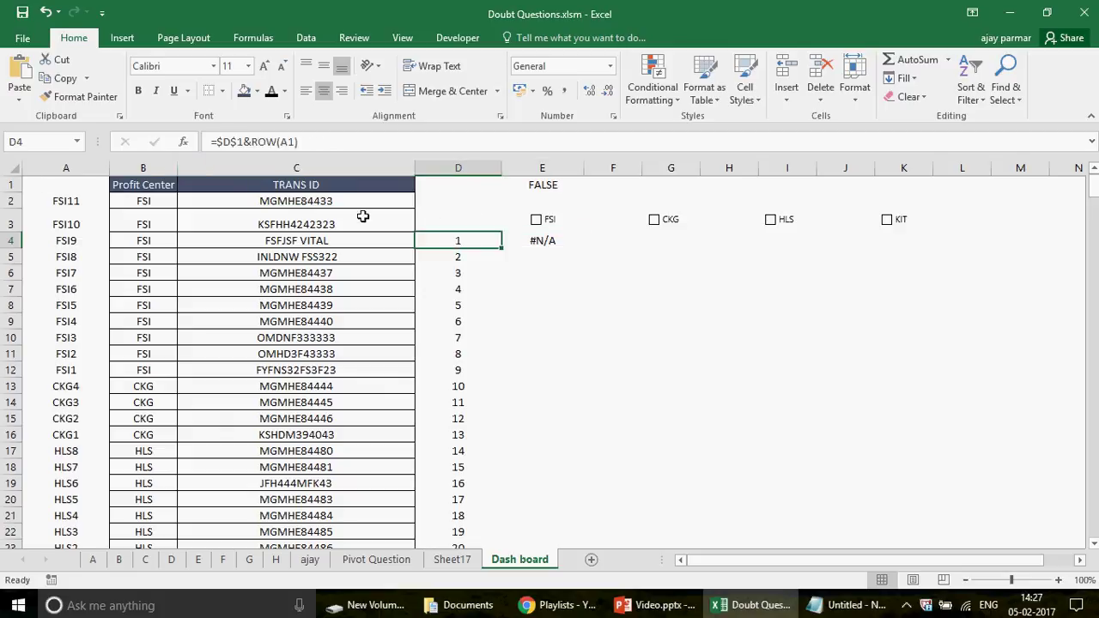
left_click(536, 222)
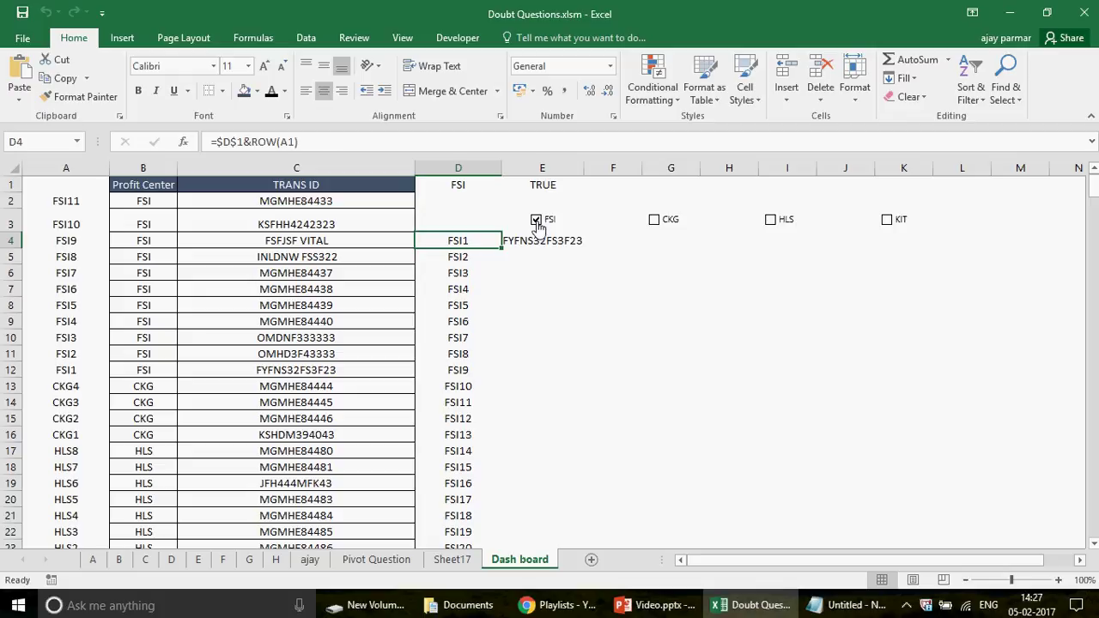
left_click(550, 241)
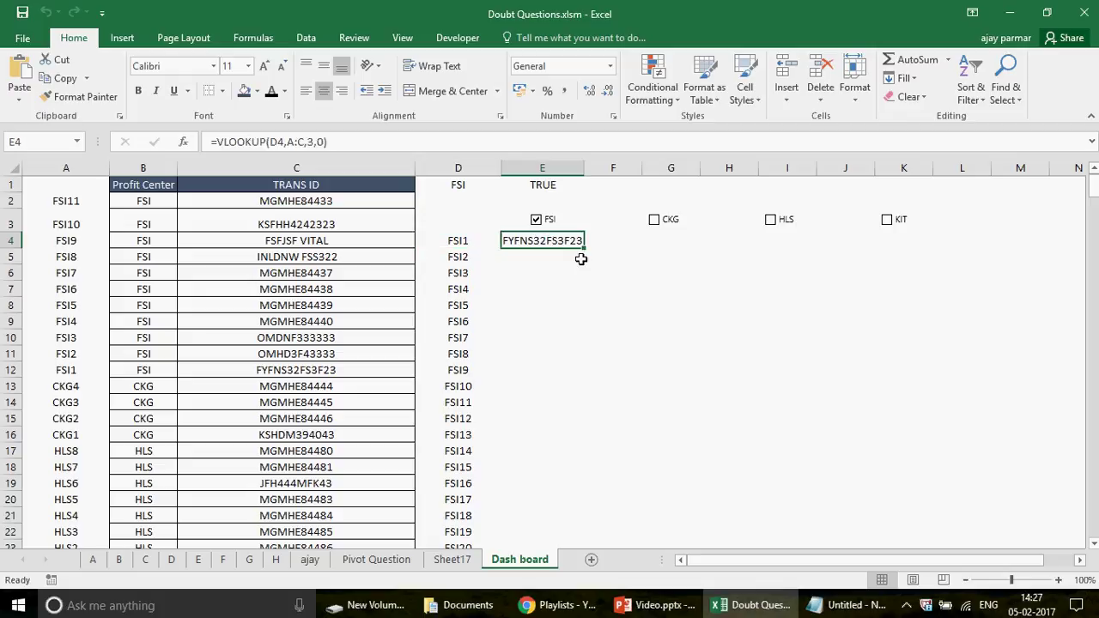
left_click(535, 222)
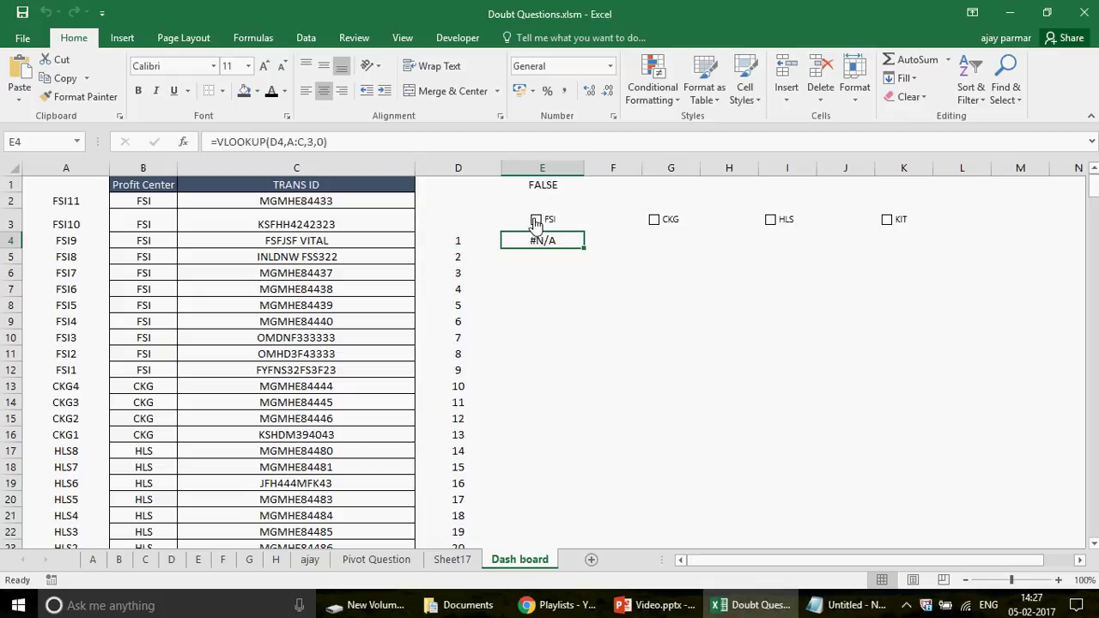
Wrap the E4 lookup in IFERROR with an empty-text fallback, making it =IFERROR(VLOOKUP(D4,A:C,3,0),"").
left_click(219, 140)
type("IFER")
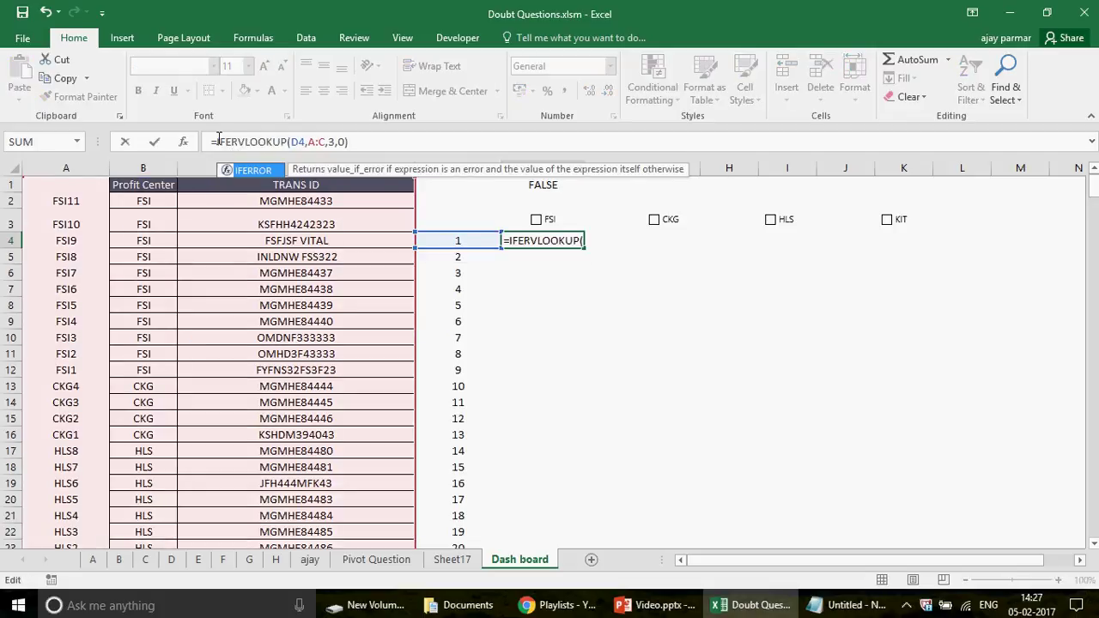
type("OR(")
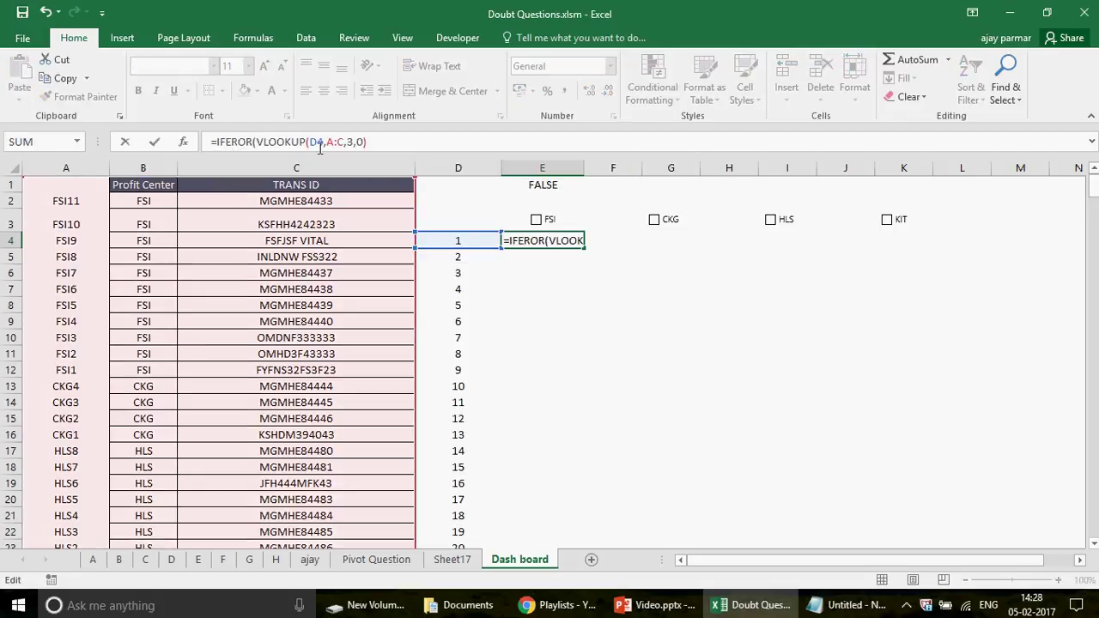
key("BackSpace")
key("BackSpace")
key("BackSpace")
type("ROR")
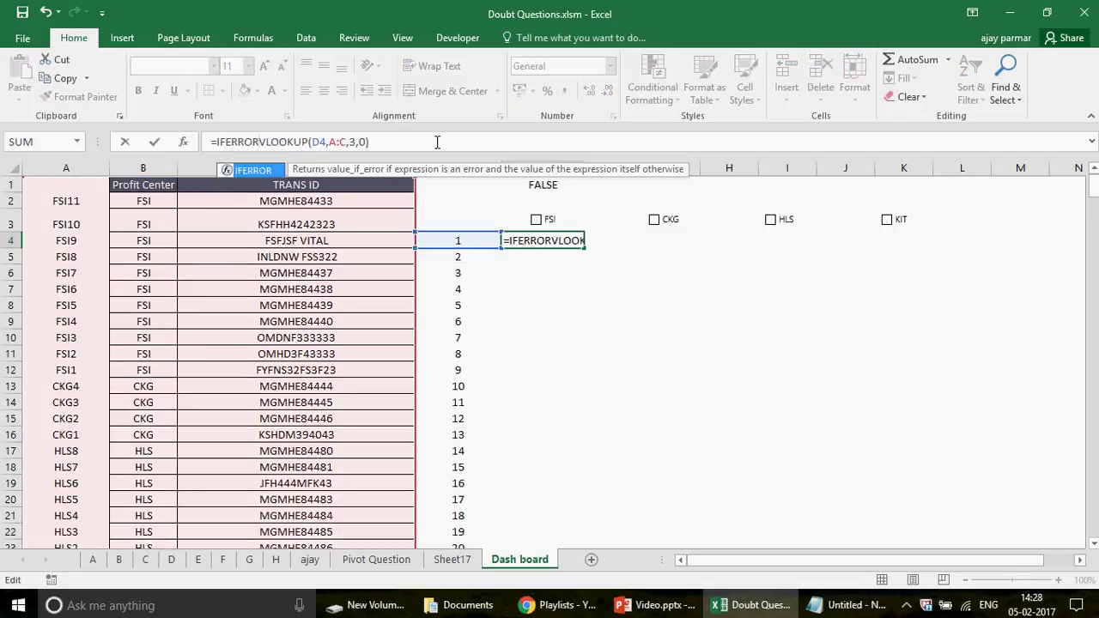
left_click(437, 142)
type(",\"\"")
key("Return")
key("Return")
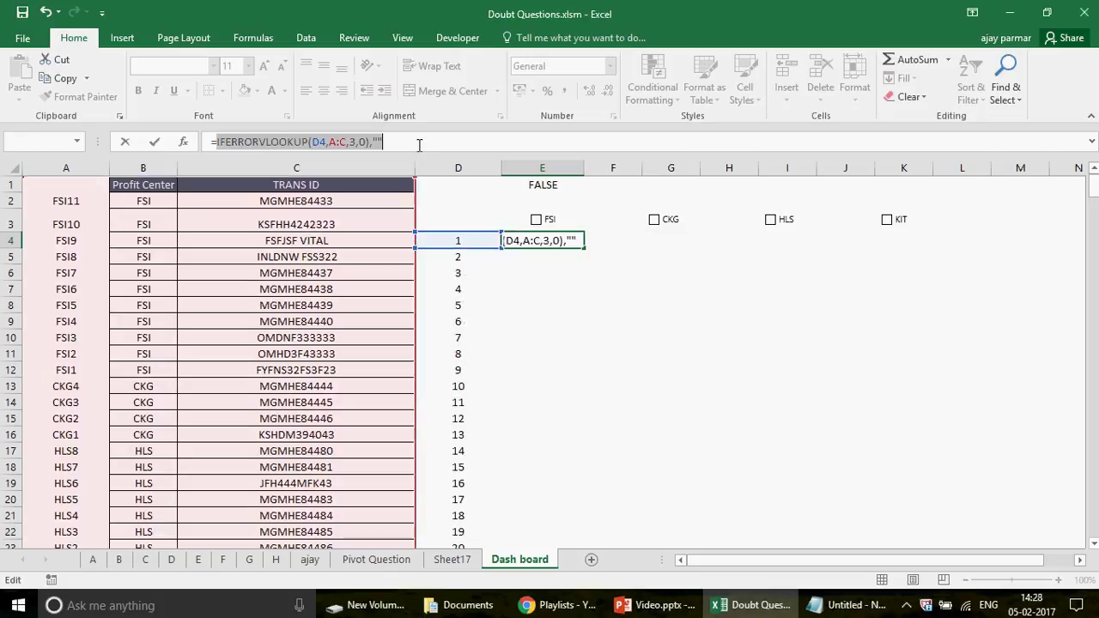
left_click(400, 141)
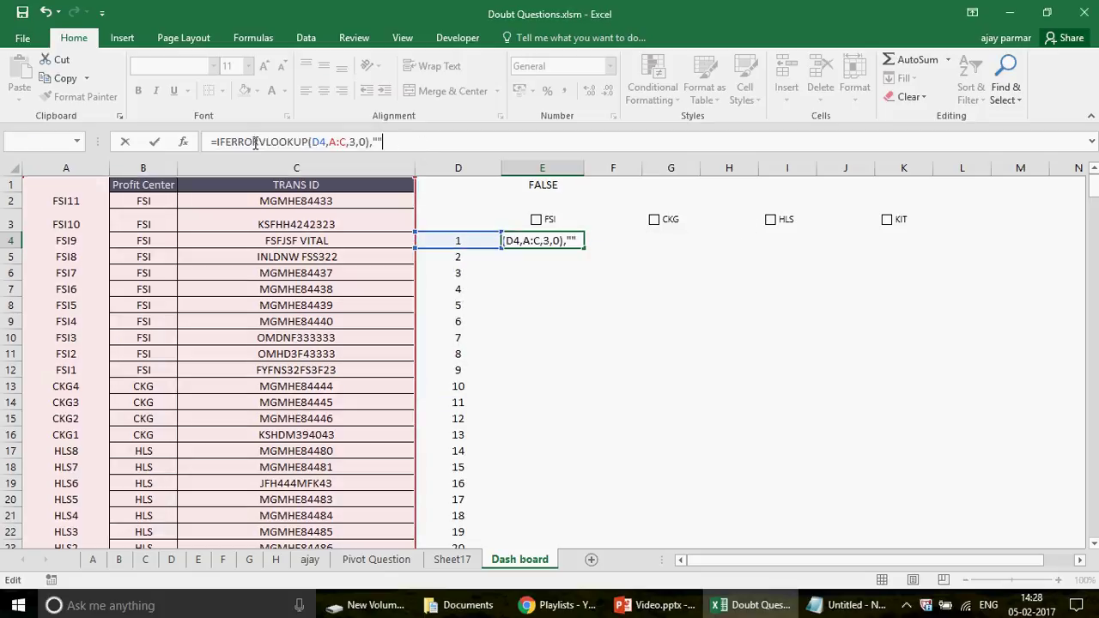
left_click(260, 141)
type("(")
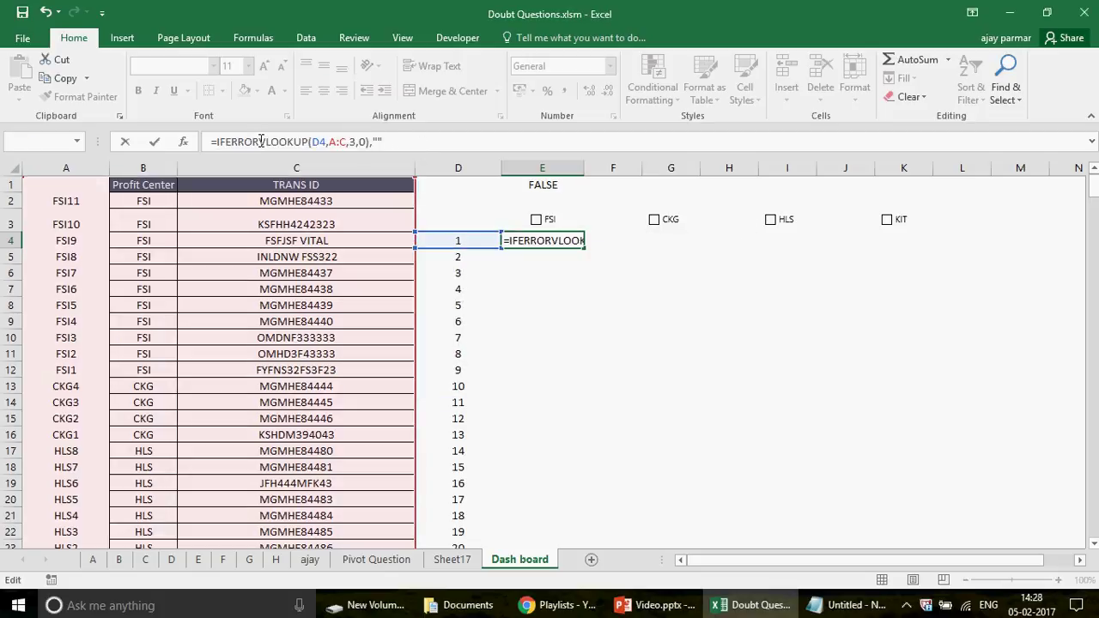
key("Return")
key("Return")
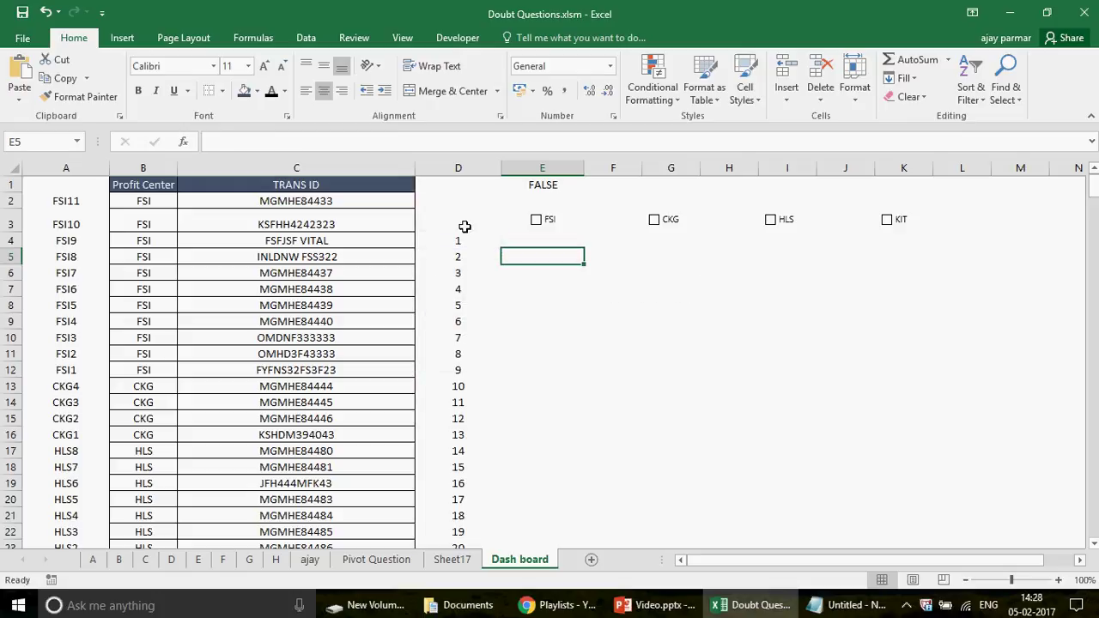
Fill the E4 formula down column E alongside the keys and tick the FSI check box to list its transaction IDs.
left_click(538, 239)
double_click(583, 247)
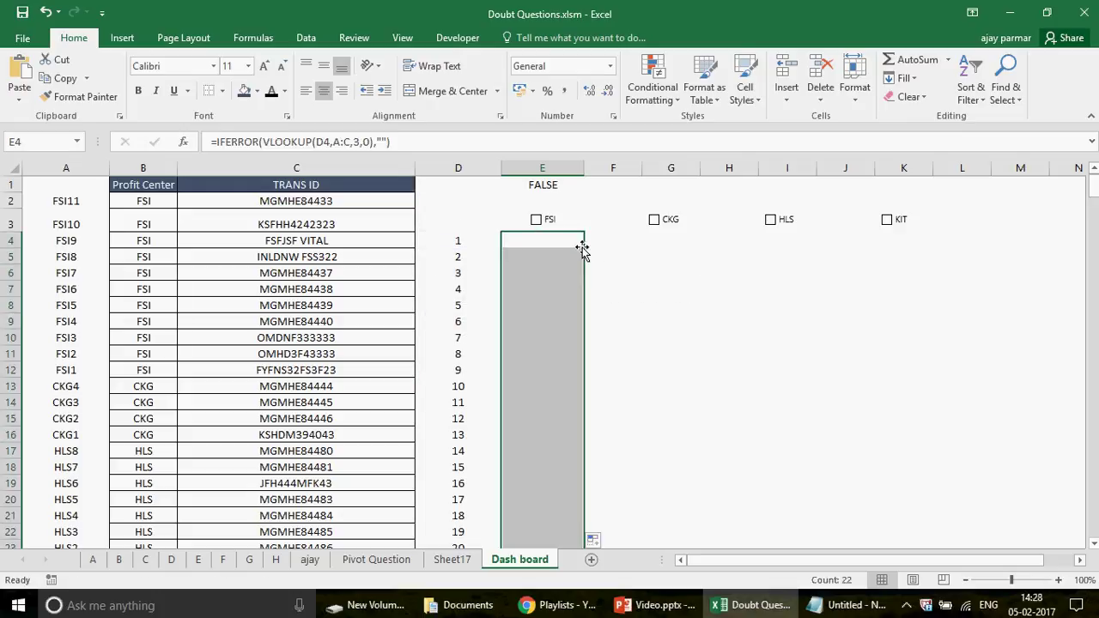
left_click(535, 219)
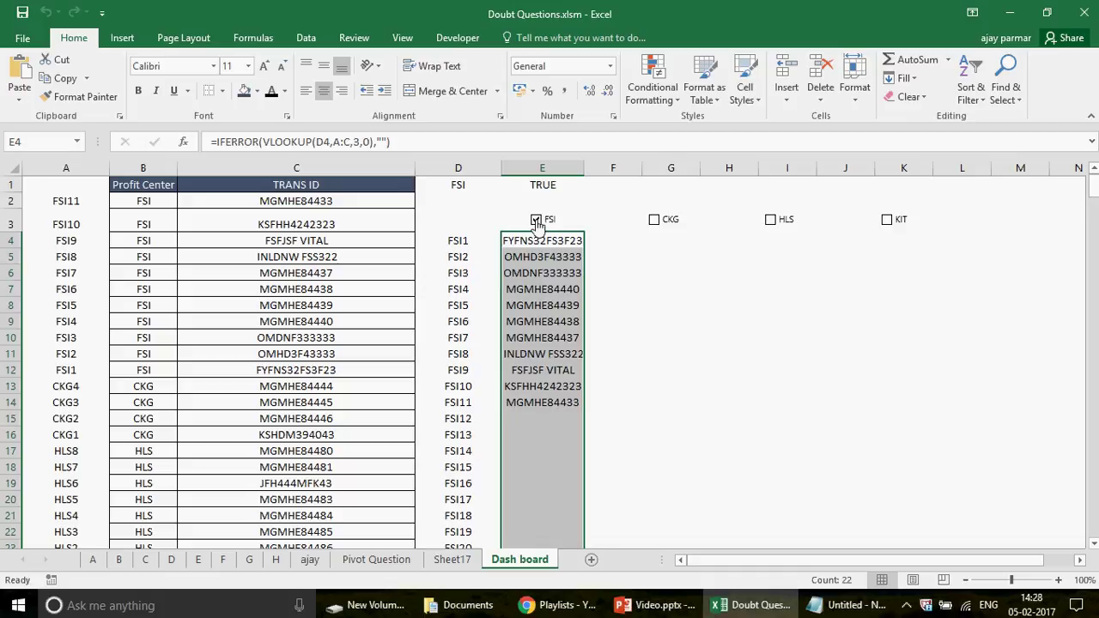
left_click(603, 435)
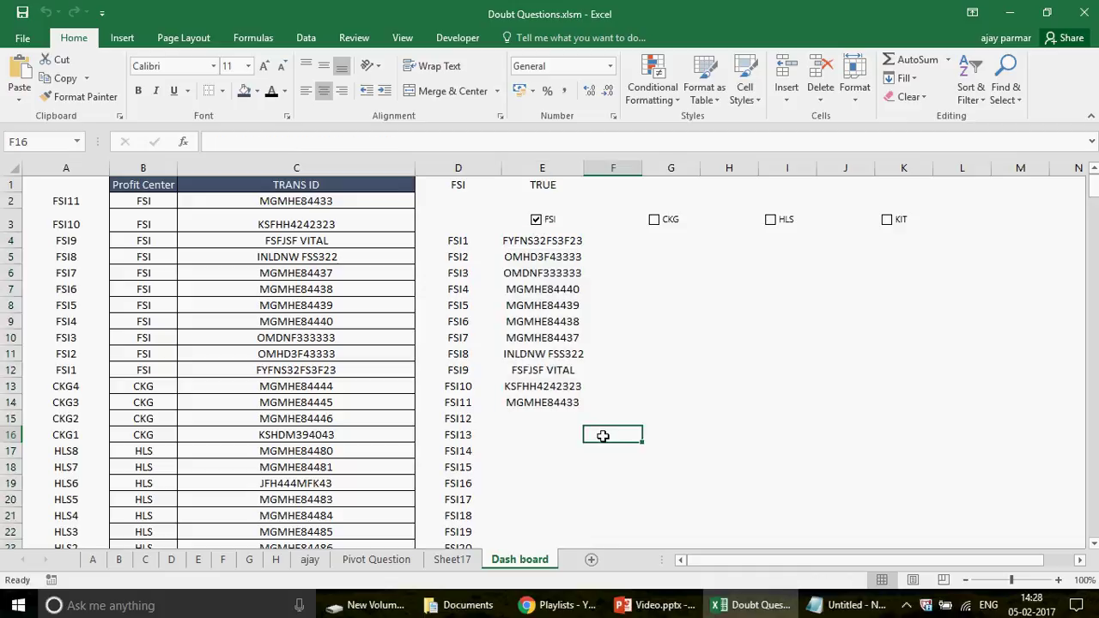
Examine the generated keys in D4:D15 and the key formula in D4.
left_click_drag(457, 240, 458, 354)
key("shift+Down")
key("shift+Down")
key("shift+Down")
key("shift+Down")
key("shift+Down")
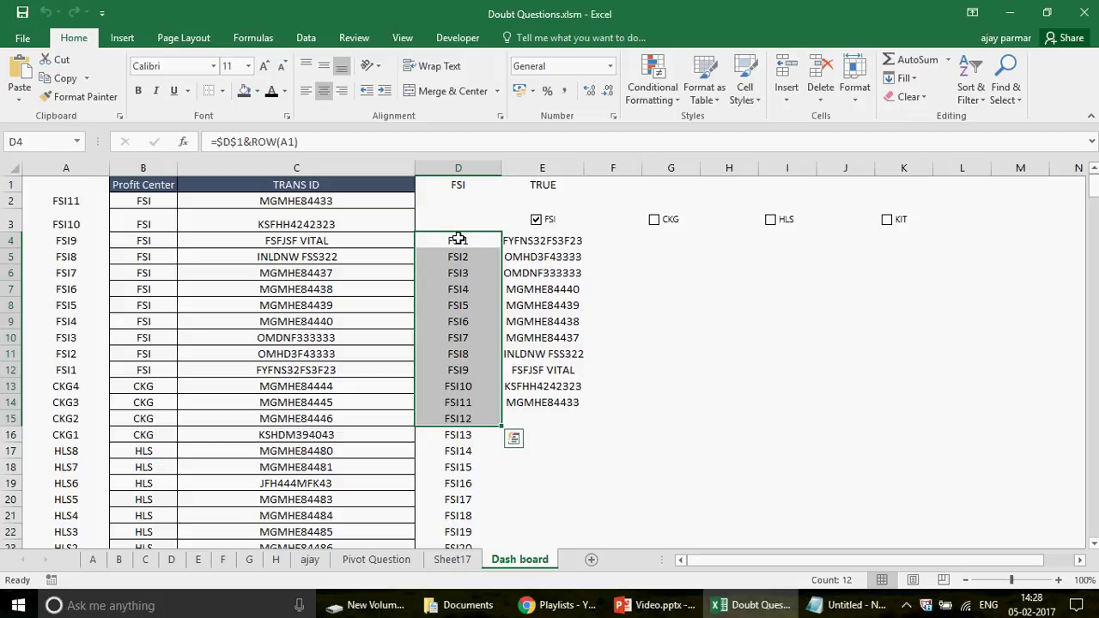
left_click(457, 239)
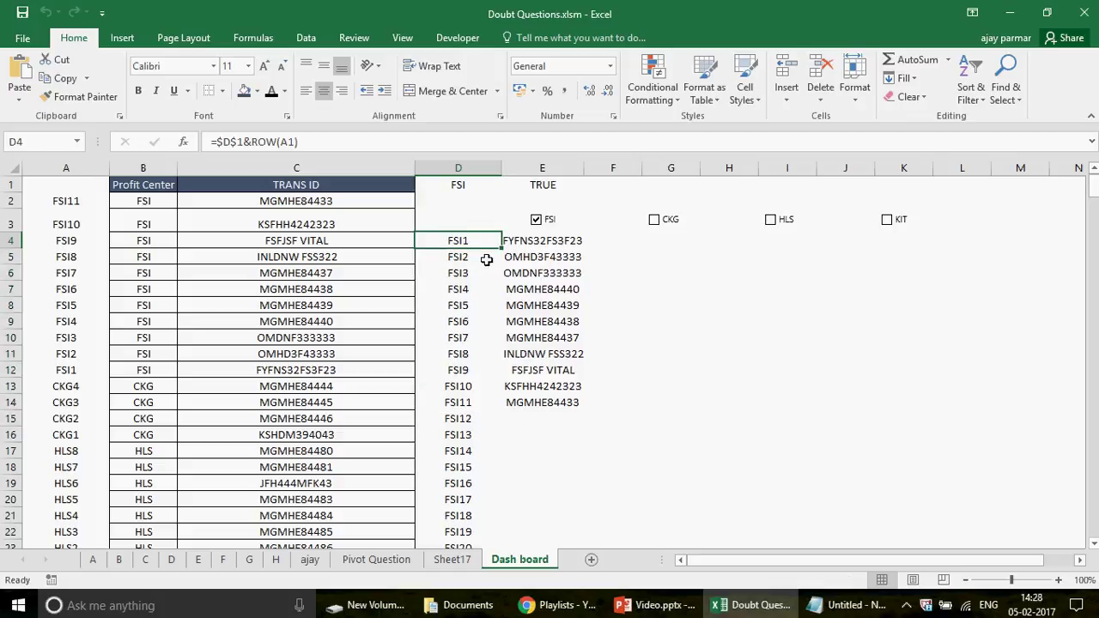
Examine the generated keys in column D from D4 down past row 23 and the formulas in D4 and D5.
key("shift+Down")
key("shift+Down")
key("shift+Down")
key("shift+Down")
key("shift+Down")
key("shift+Down")
key("shift+Down")
key("shift+Down")
key("shift+Down")
key("shift+Down")
key("shift+Down")
key("shift+Down")
key("shift+Down")
key("shift+Down")
key("shift+Down")
key("shift+Down")
key("shift+Down")
key("shift+Down")
key("shift+Down")
key("shift+Down")
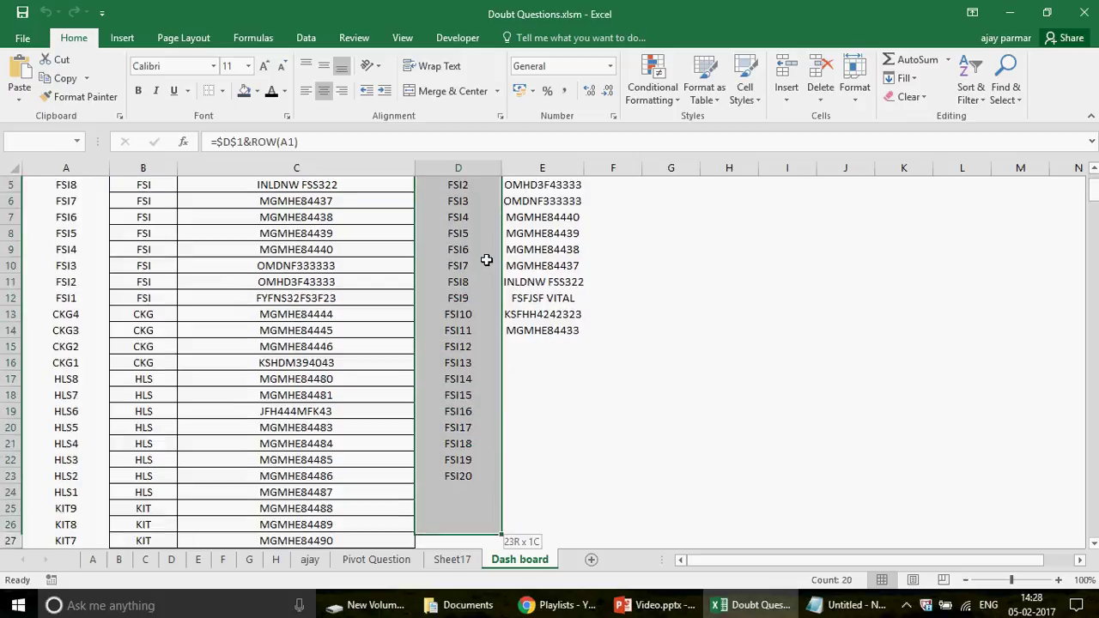
key("Up")
key("Up")
key("Up")
key("Down")
key("Down")
key("Down")
key("Down")
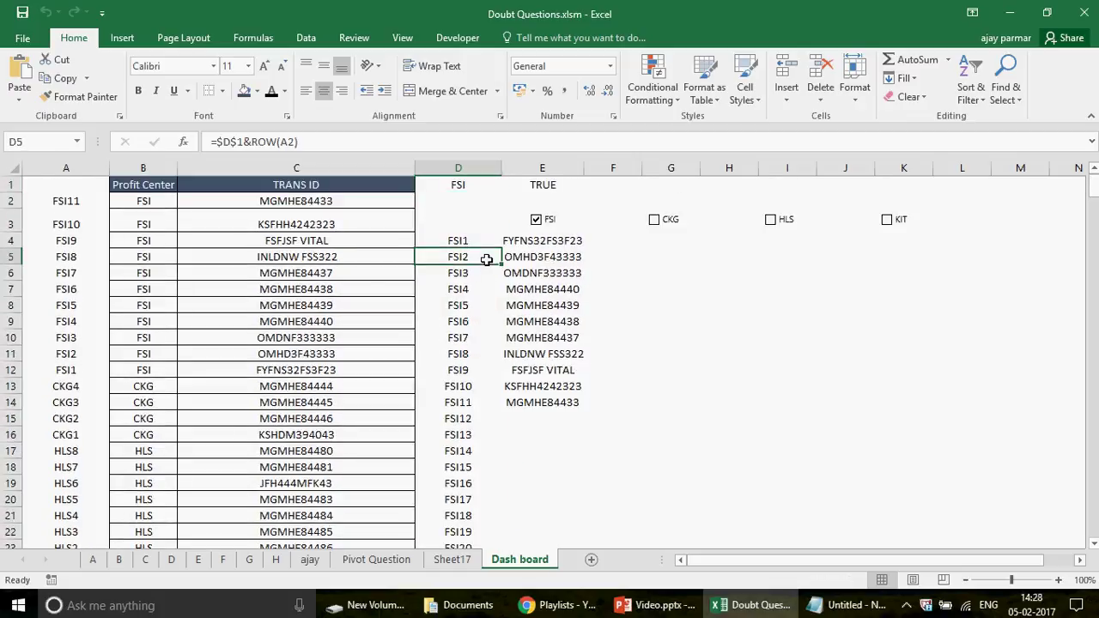
key("Up")
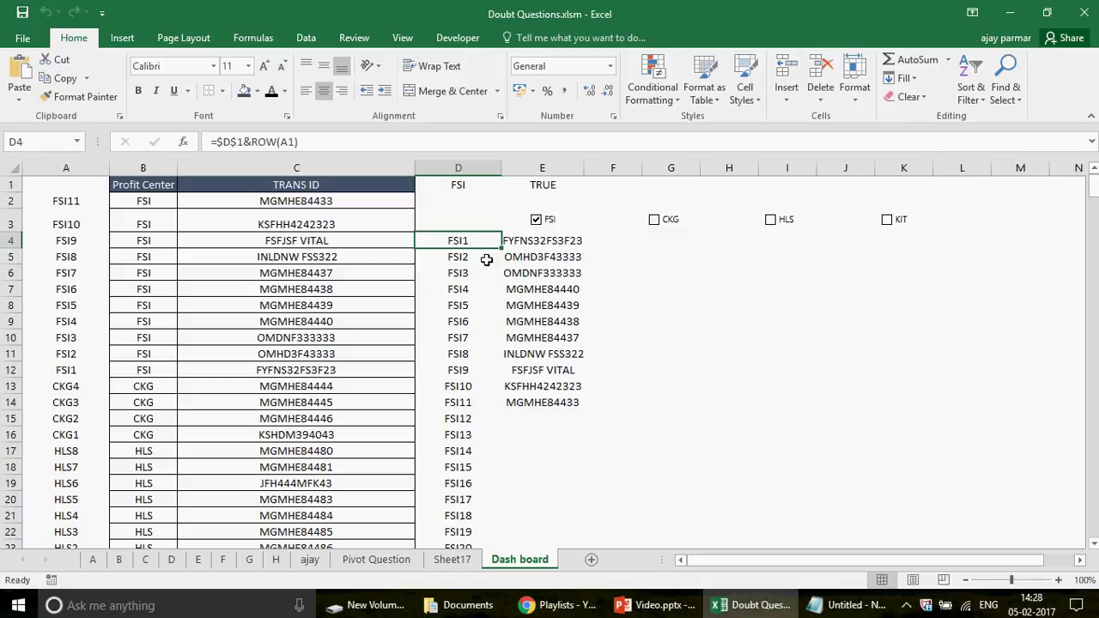
Untick the FSI check box and try blanking the D4 key with =IF(E4="","",$D$1&ROW(A1)), undoing the formula change.
left_click(536, 221)
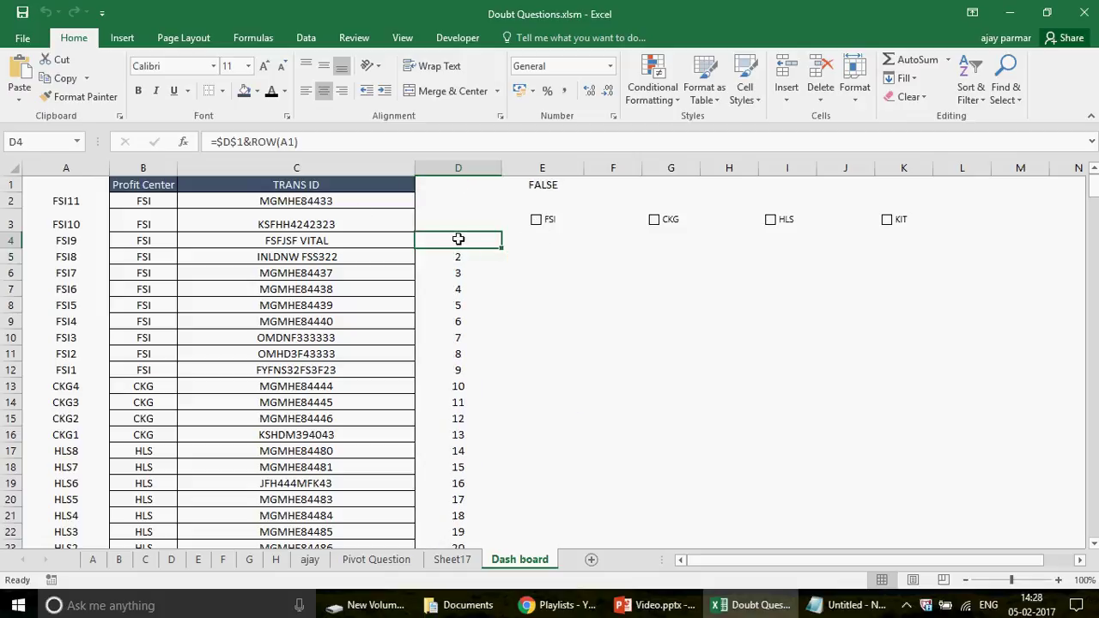
left_click(215, 143)
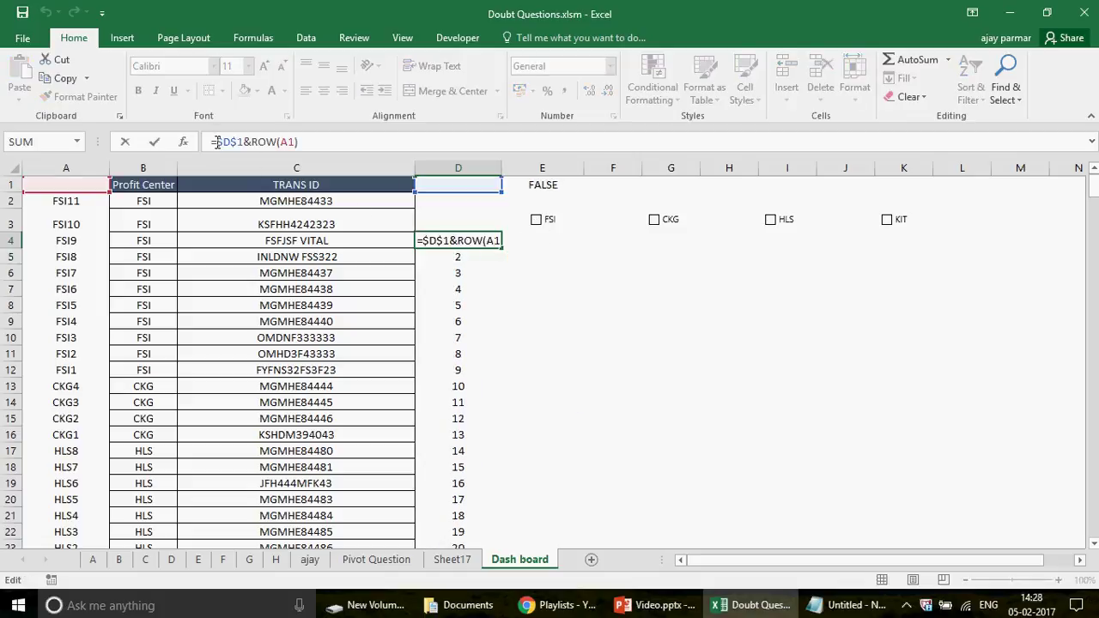
type("IF(")
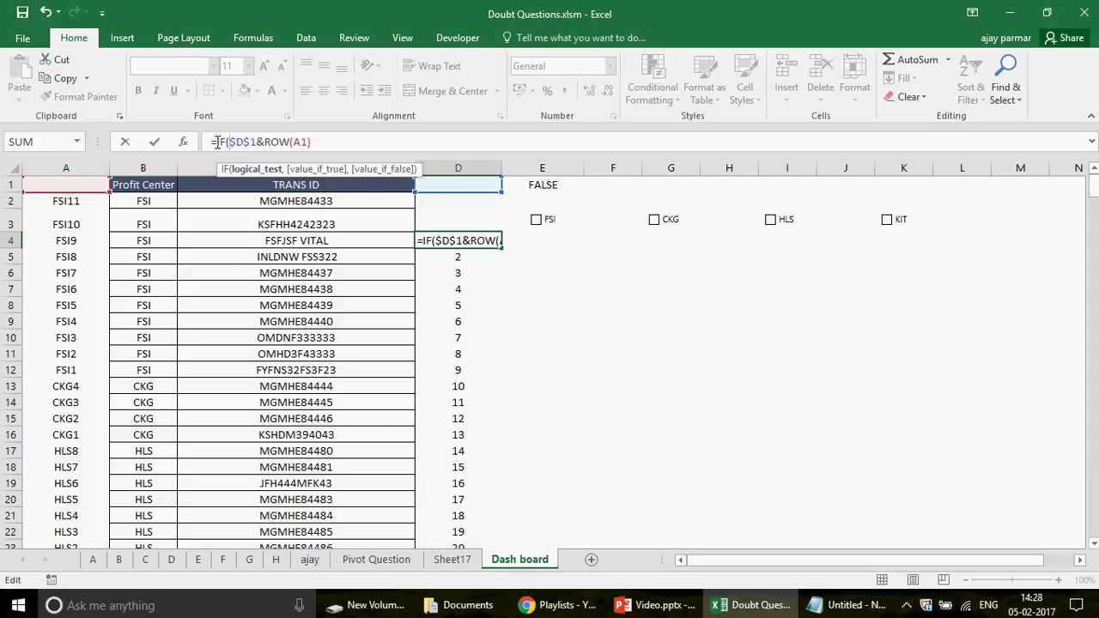
left_click(533, 240)
type("=")
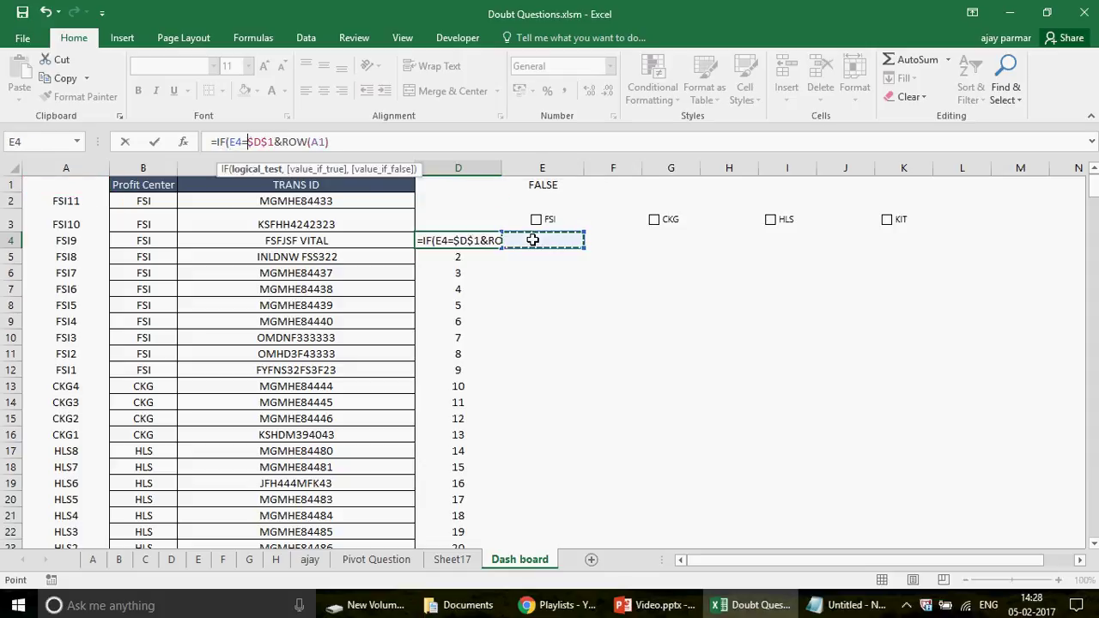
type("\"\",\"\",")
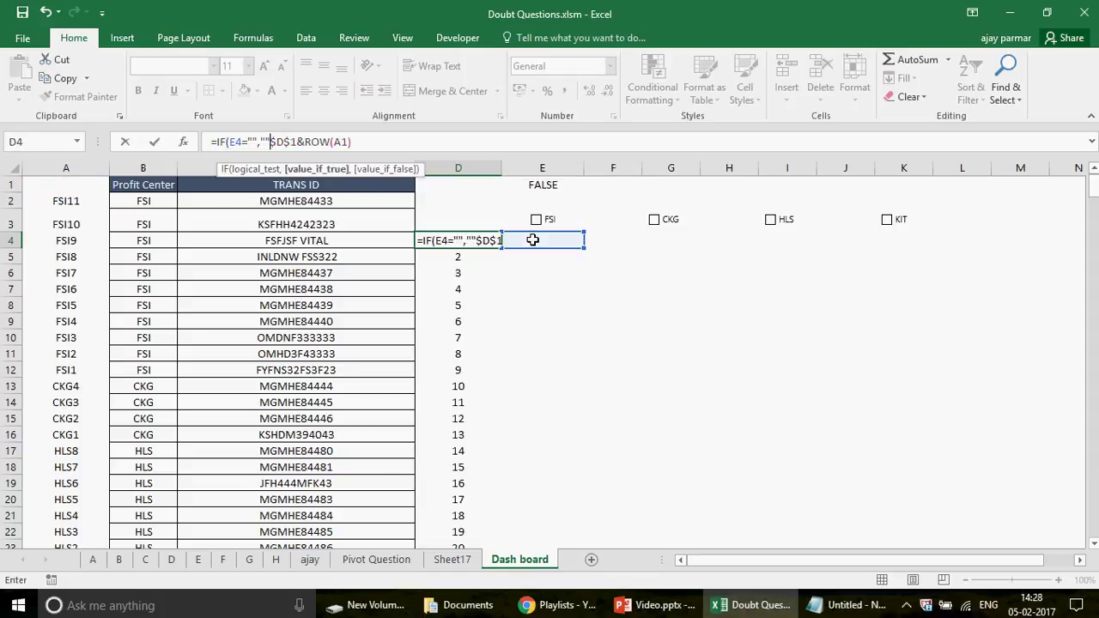
key("Return")
key("Return")
key("Return")
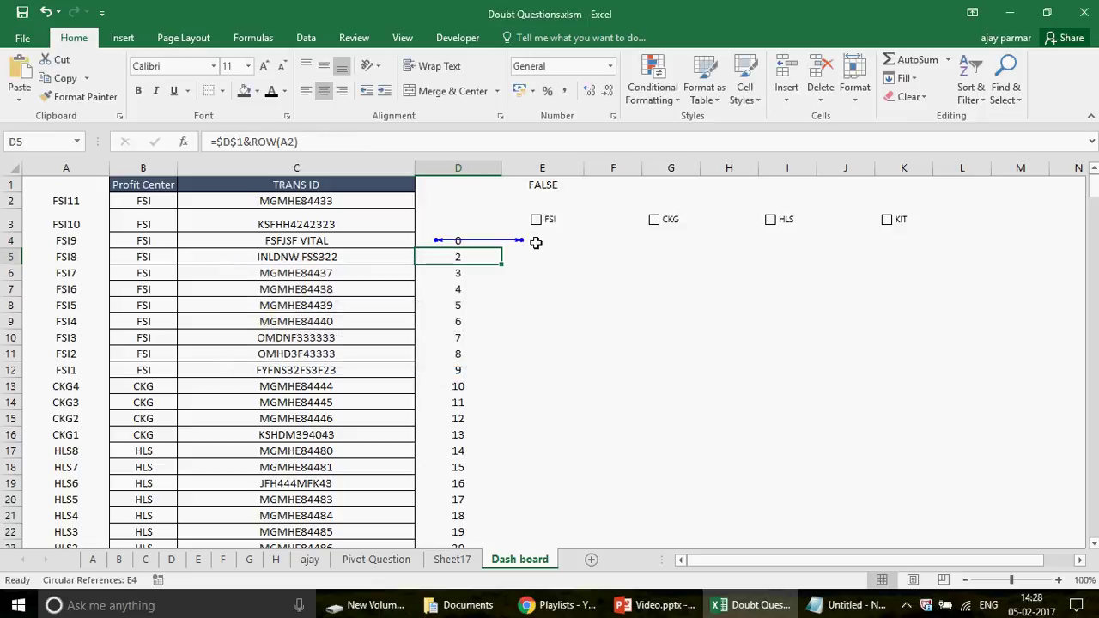
key("ctrl+z")
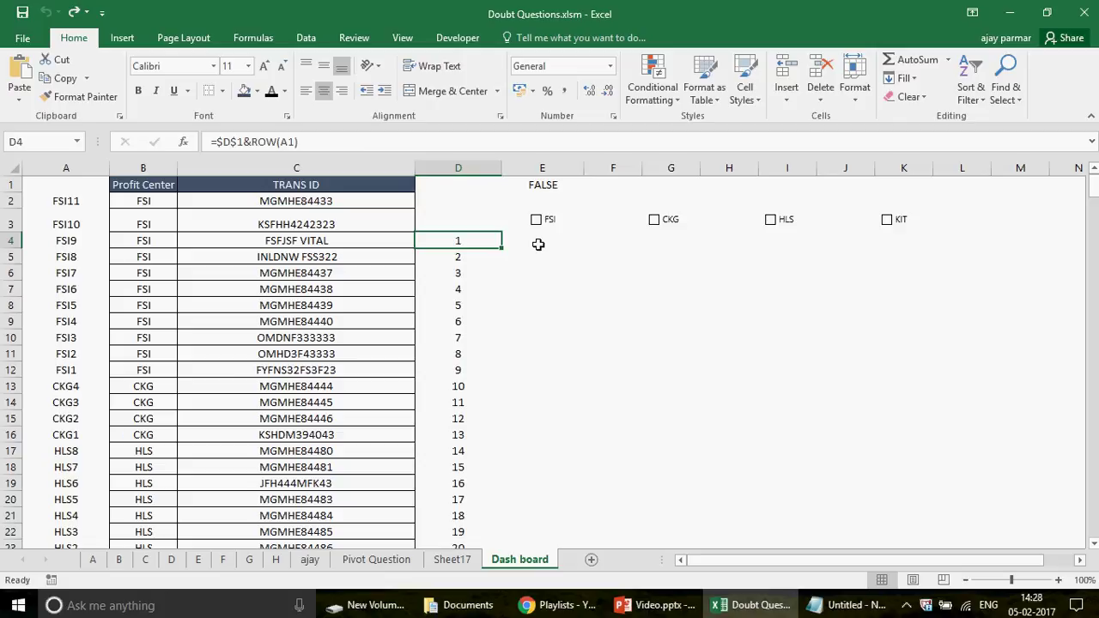
Try the E4-based formula =IF(E4="","",$D$1&ROW(A1)) in D4 a second time and undo it.
left_click(219, 142)
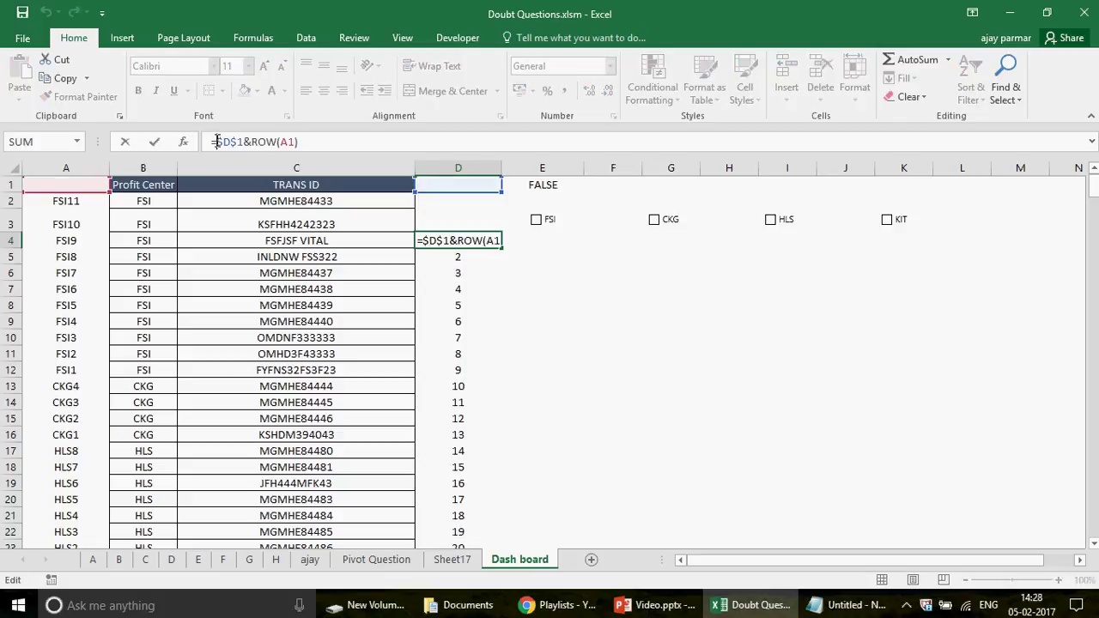
type("IF(")
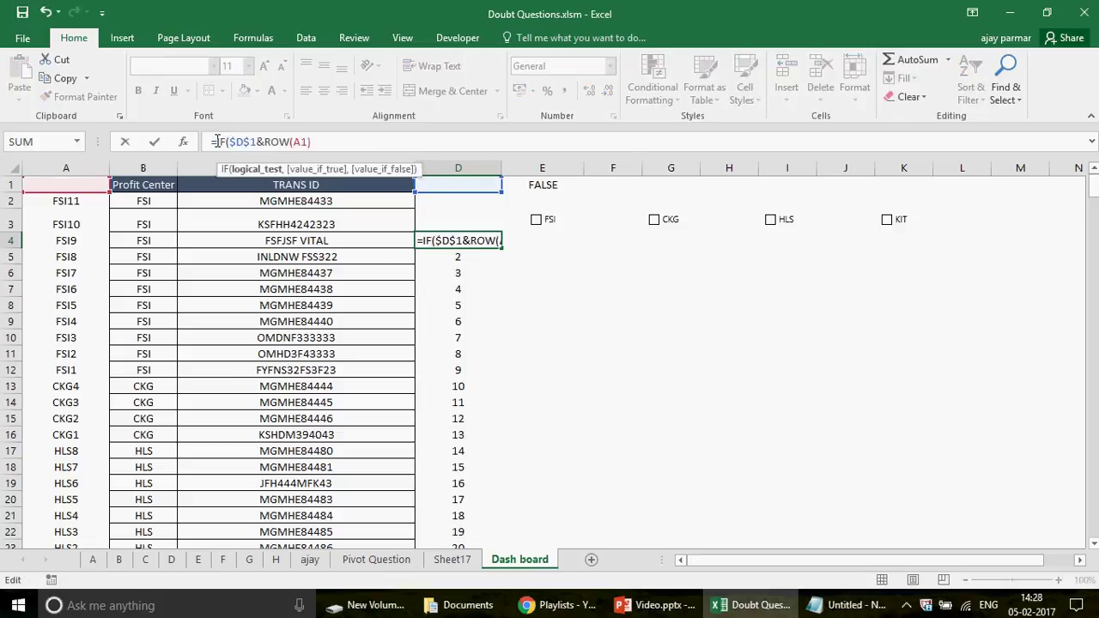
left_click(544, 240)
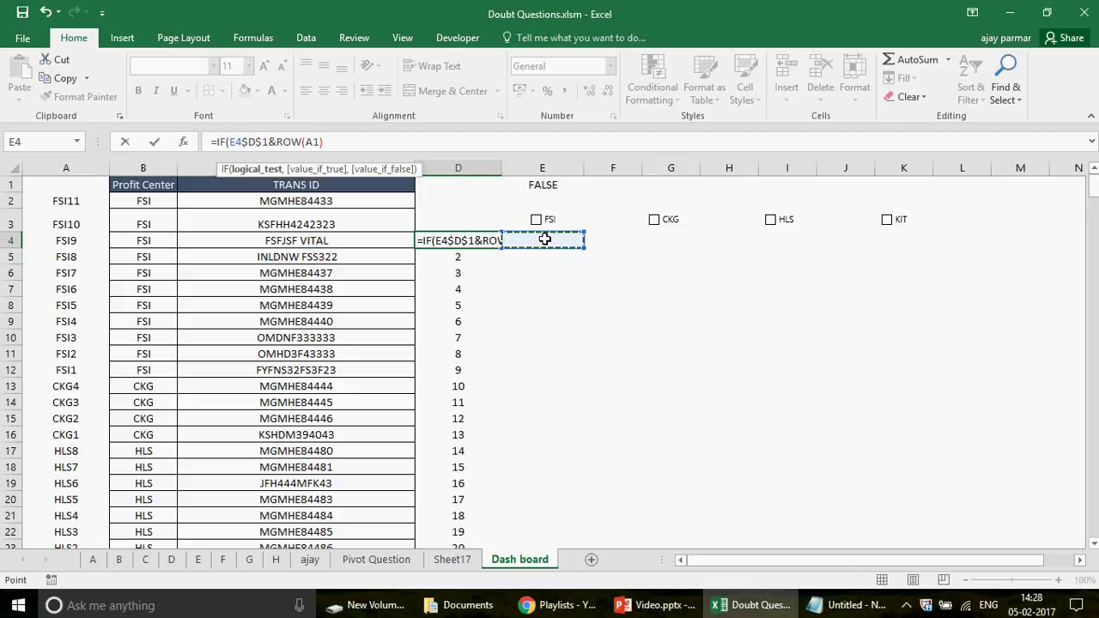
type("=\"\",")
type("\"\",")
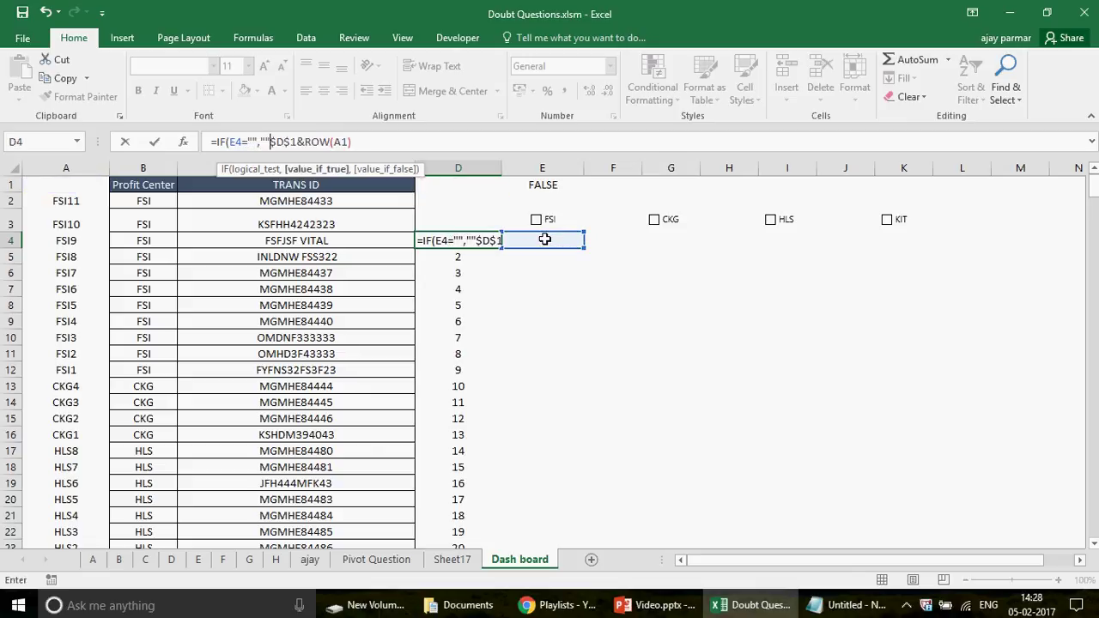
key("Return")
key("Return")
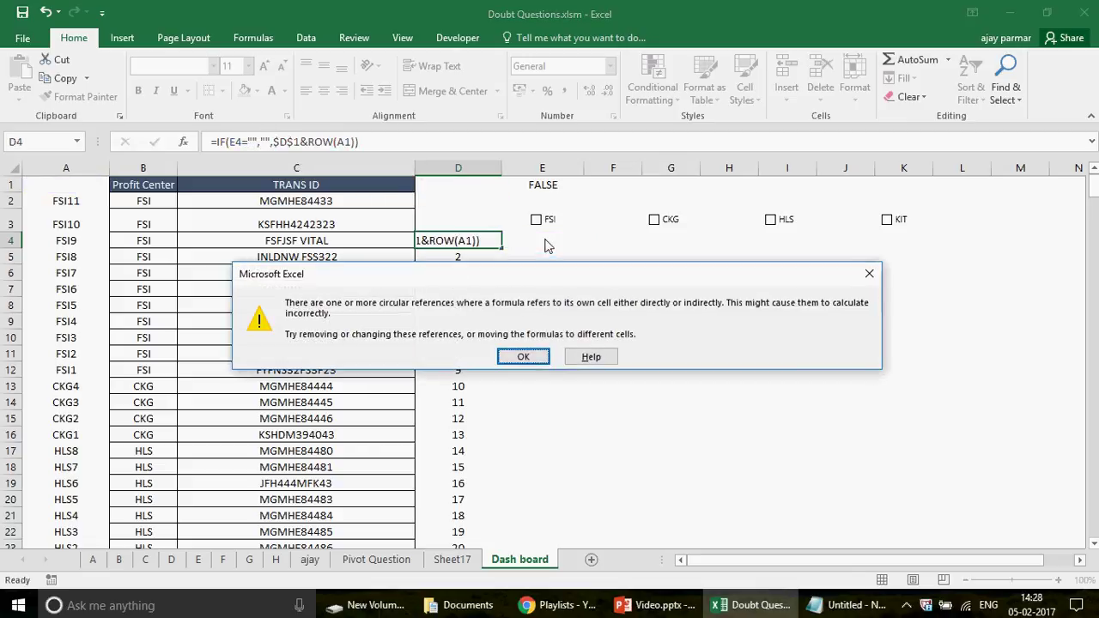
key("Return")
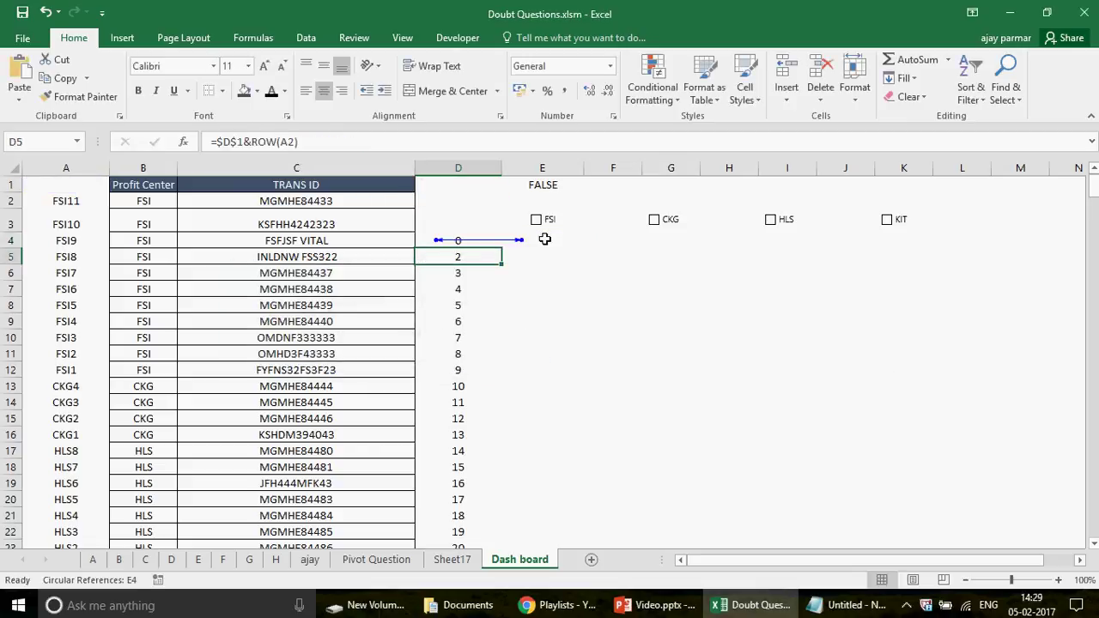
key("ctrl+z")
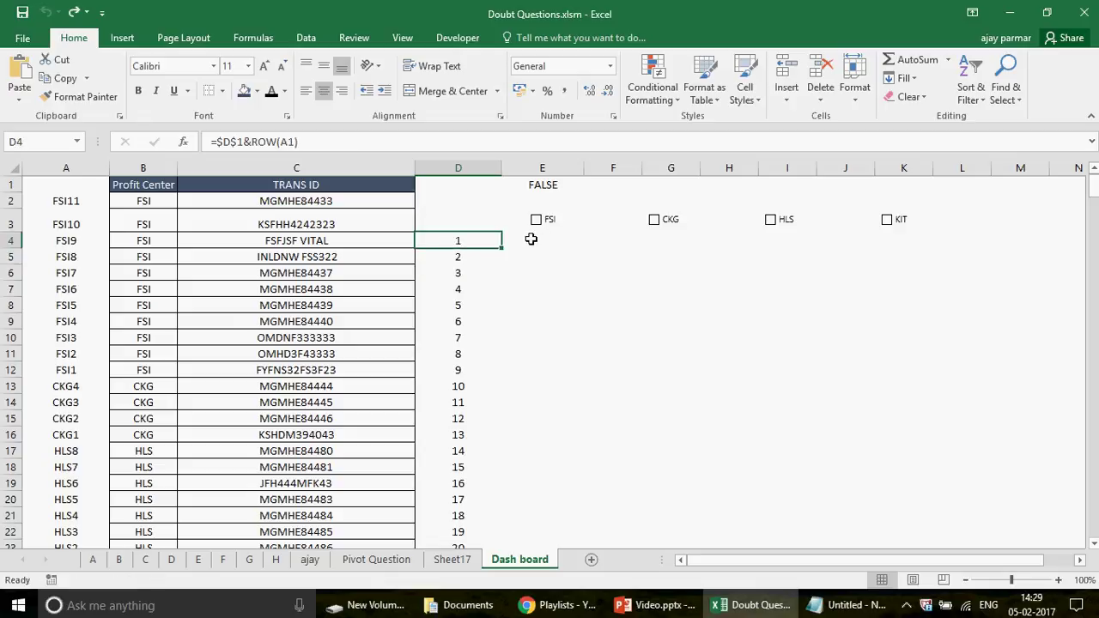
Examine the E4 lookup formula and its reference to D4, with column D widened for readability.
left_click(530, 239)
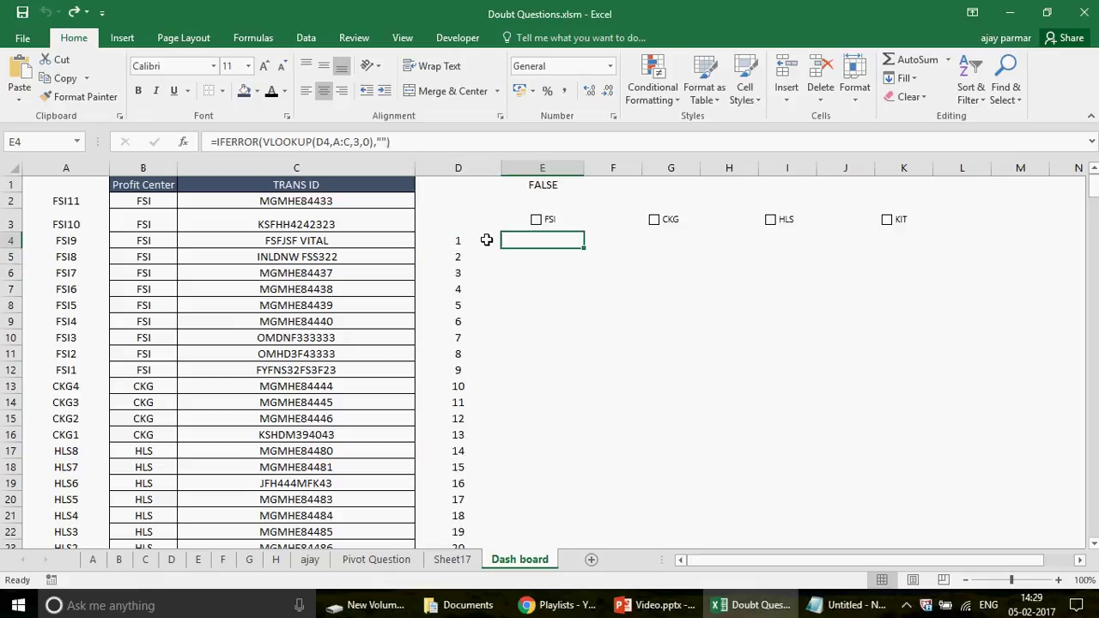
key("F2")
key("Escape")
left_click_drag(501, 167, 542, 167)
key("F2")
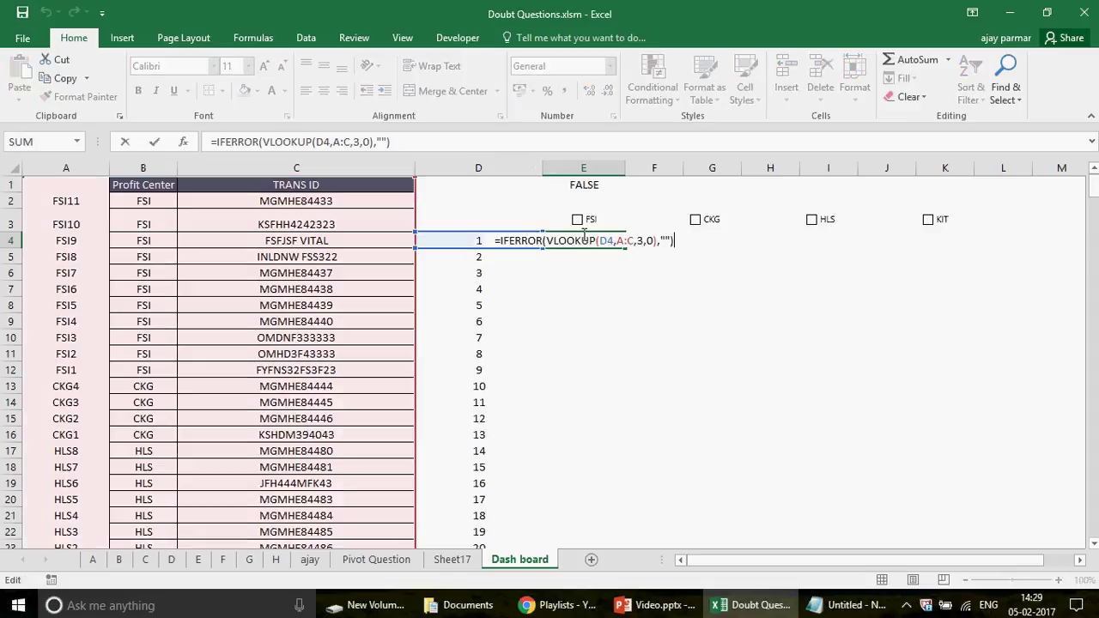
key("Escape")
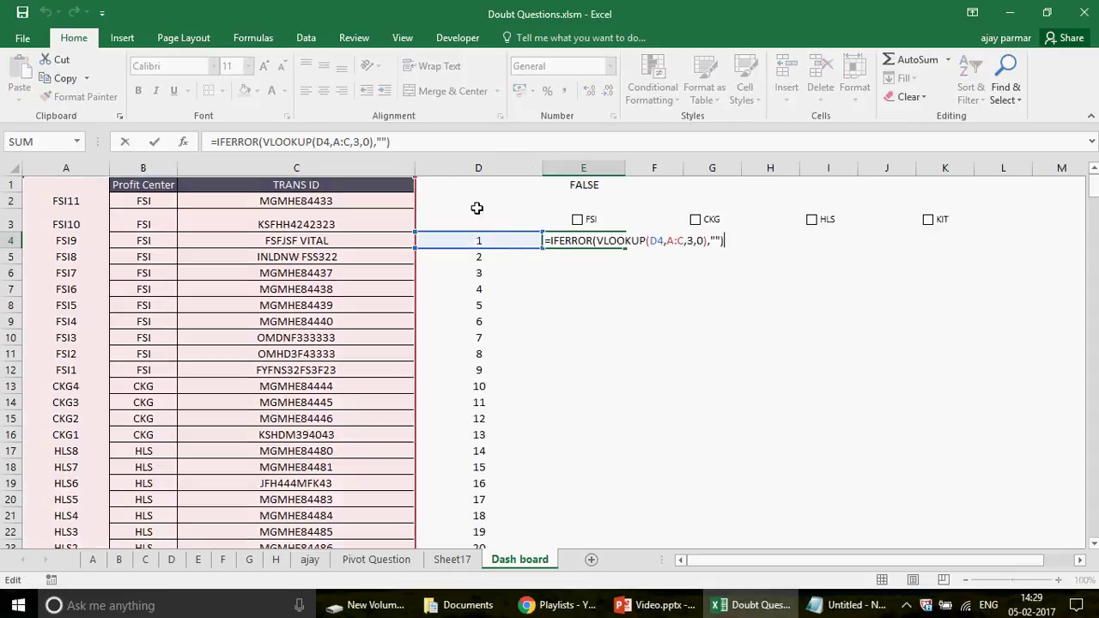
key("F2")
key("Escape")
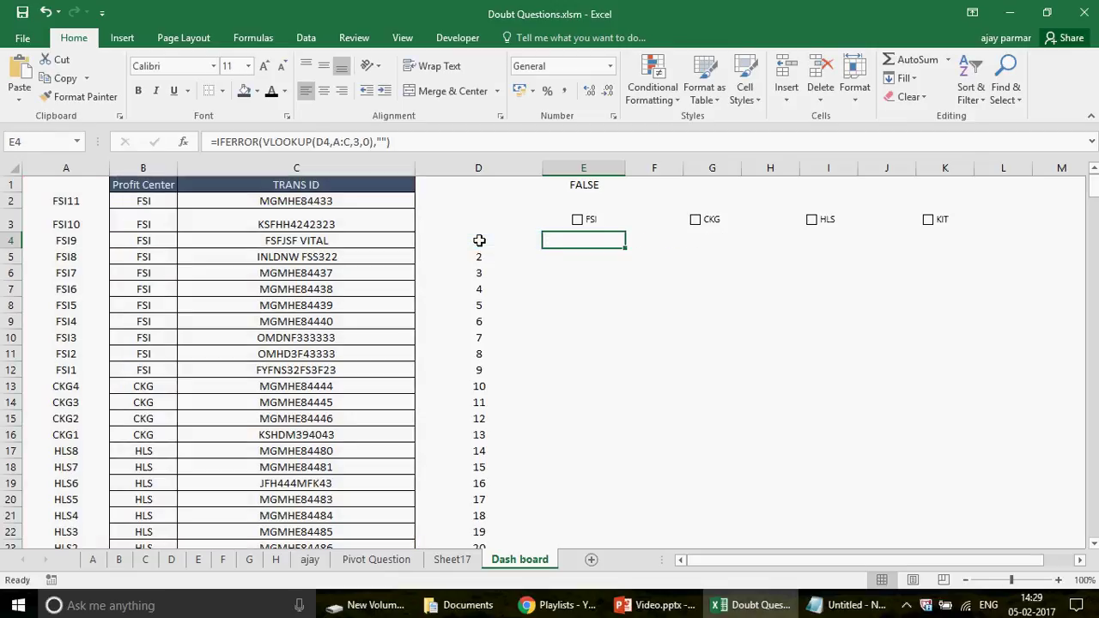
Compare the key formula in D4 with the lookup in E4, and narrow column D.
left_click(480, 240)
left_click(570, 243)
left_click(477, 239)
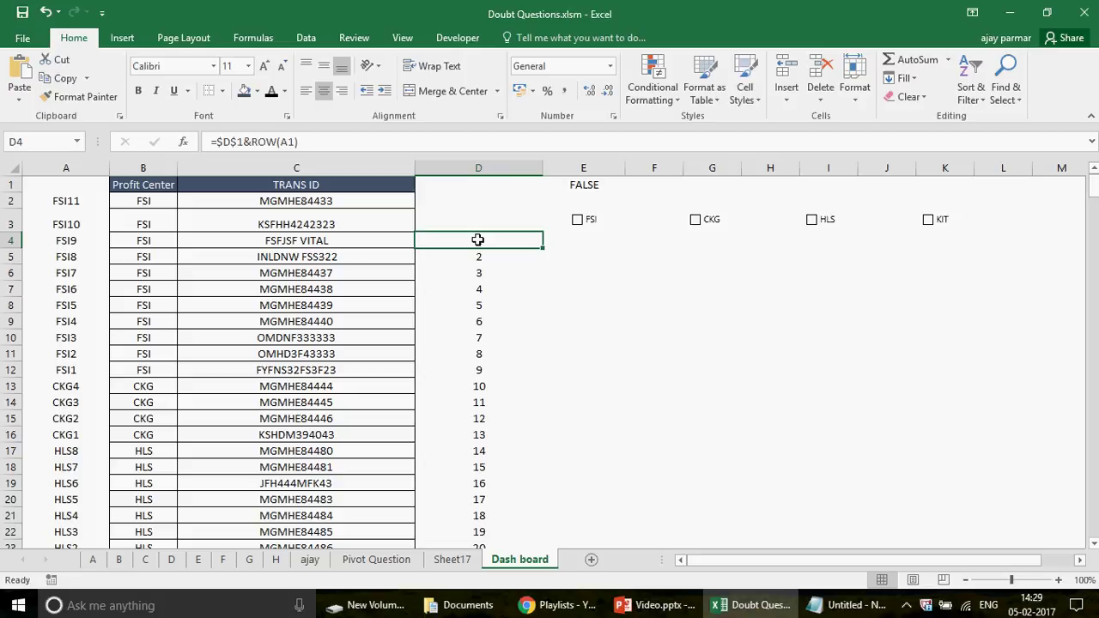
left_click(571, 240)
left_click(489, 242)
left_click_drag(542, 168, 496, 168)
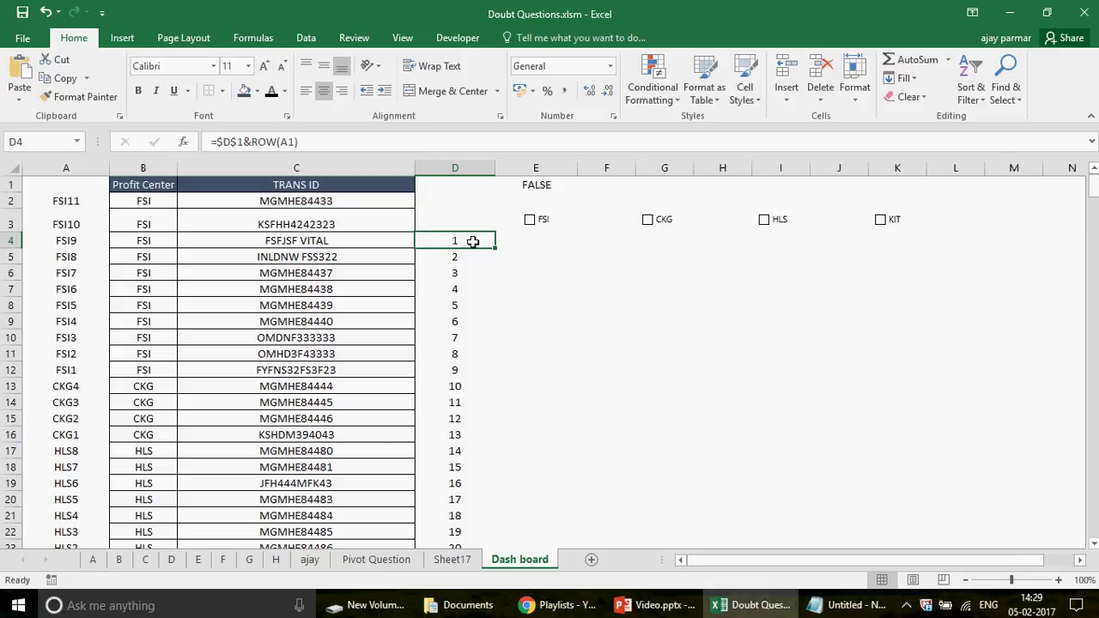
Change the D4 key formula to =IF(D1="","",$D$1&ROW(A1)) and fill it down column D.
left_click(216, 141)
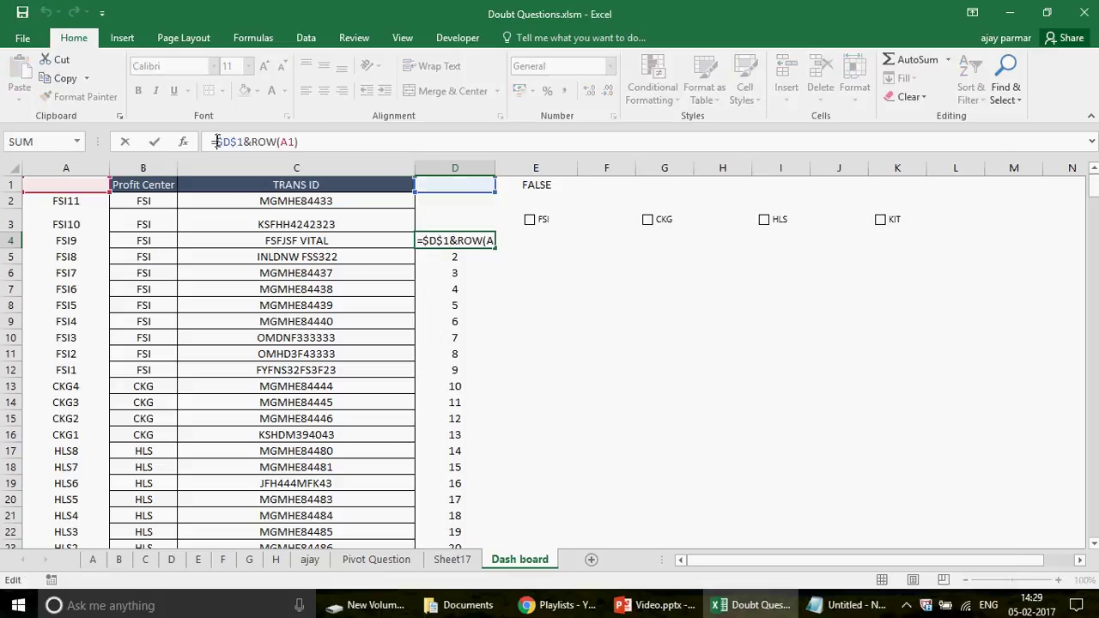
type("IF(")
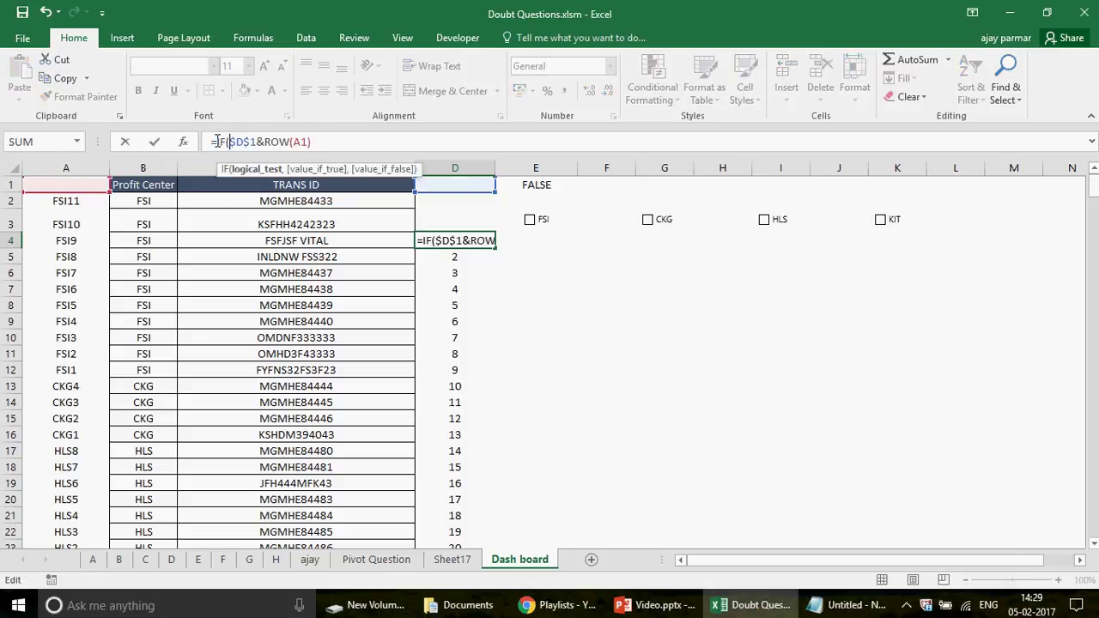
left_click(455, 184)
type("=\"\"")
type(",\"\"")
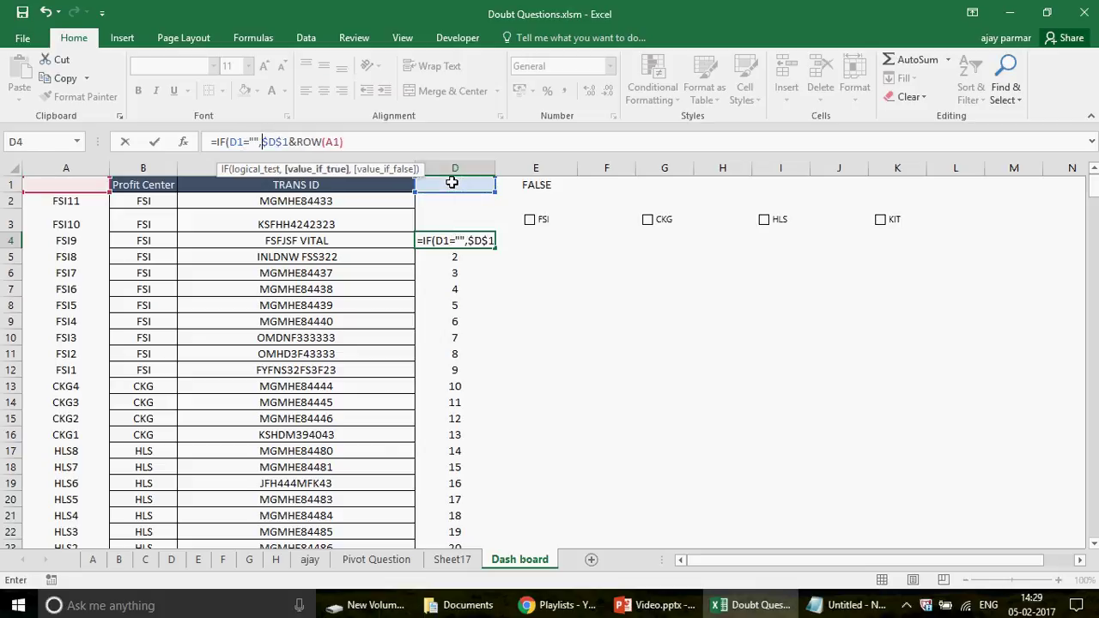
type(",")
key("Return")
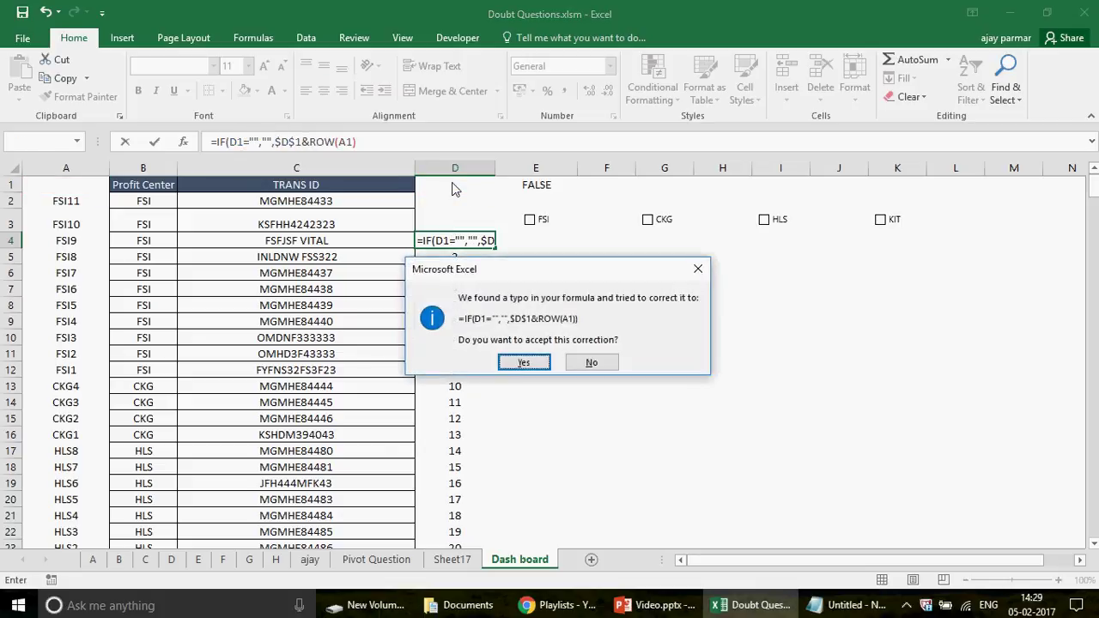
key("Return")
key("Up")
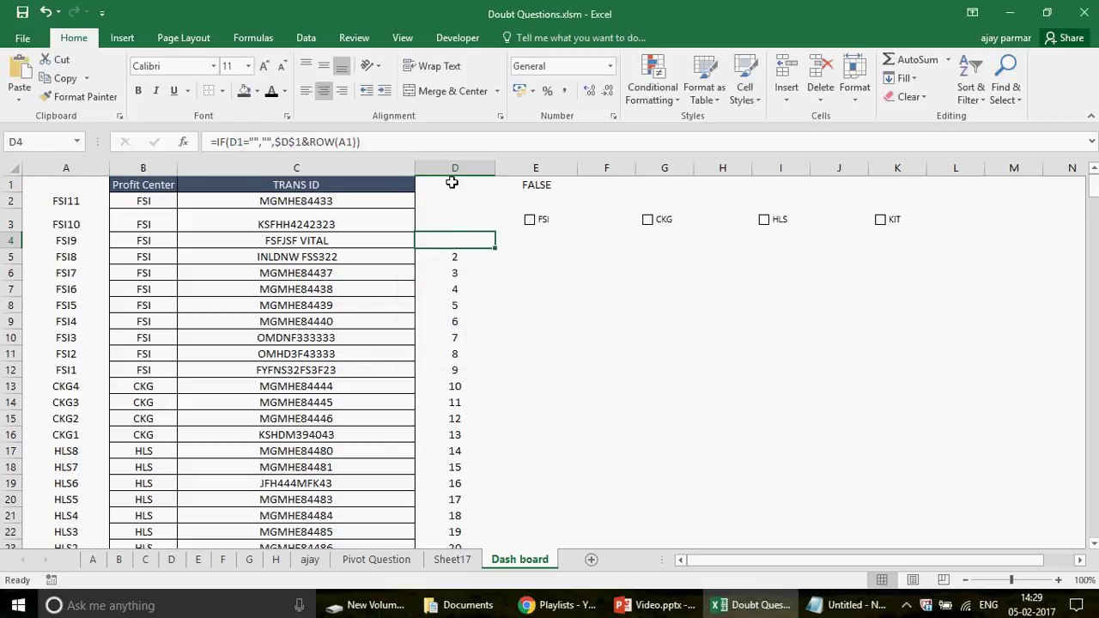
double_click(497, 247)
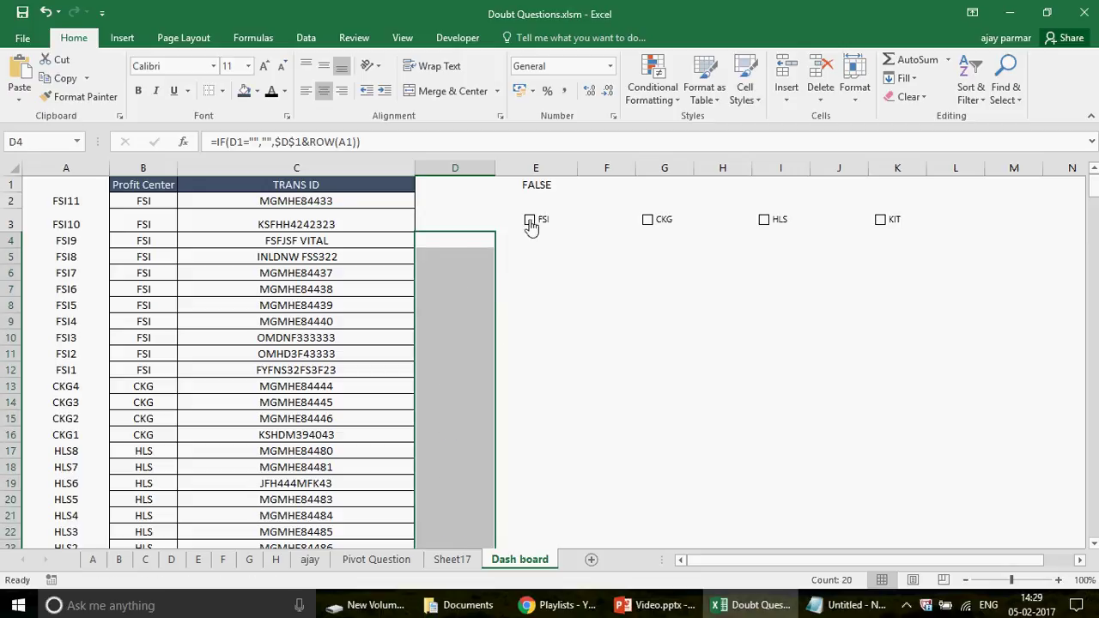
Toggle the FSI check box several times to test the new key formulas in column D, leaving it ticked.
left_click(530, 220)
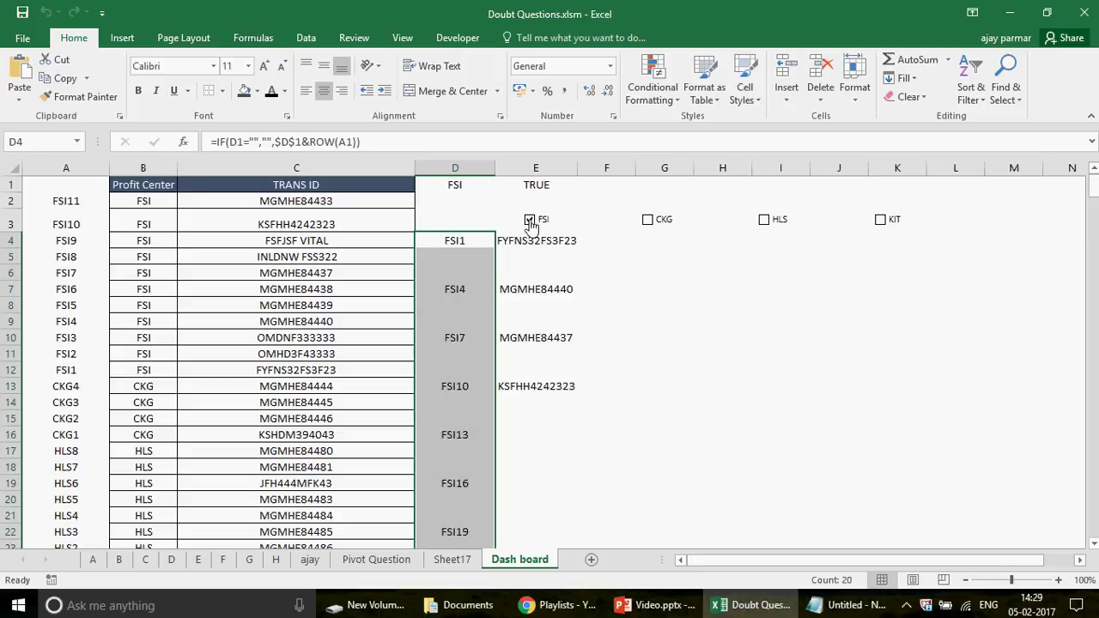
left_click(530, 221)
left_click(529, 220)
left_click(530, 220)
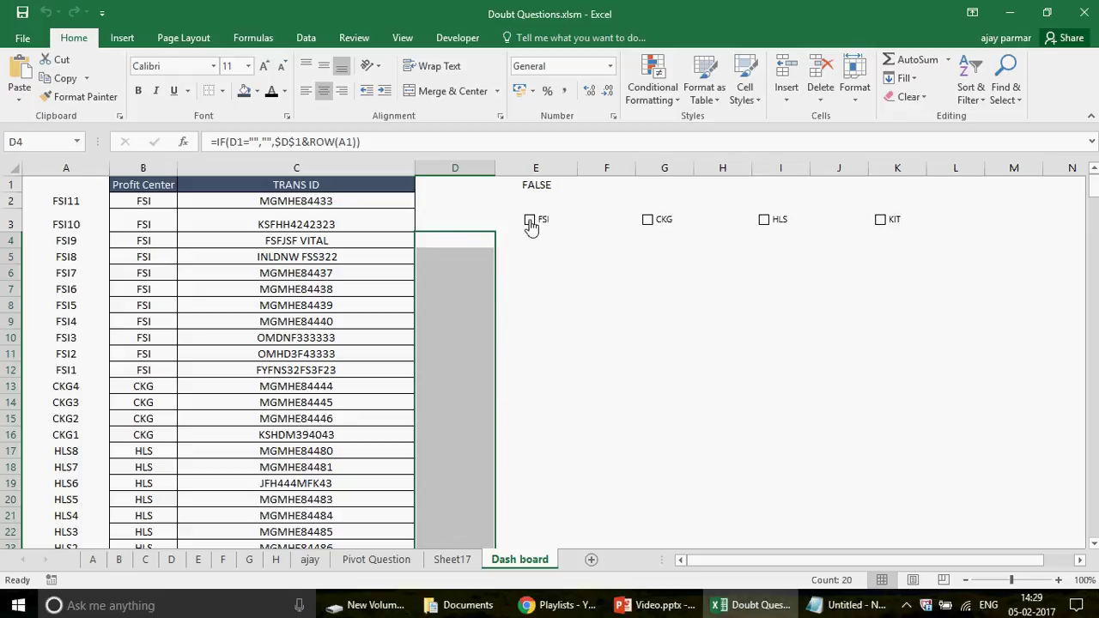
left_click(529, 221)
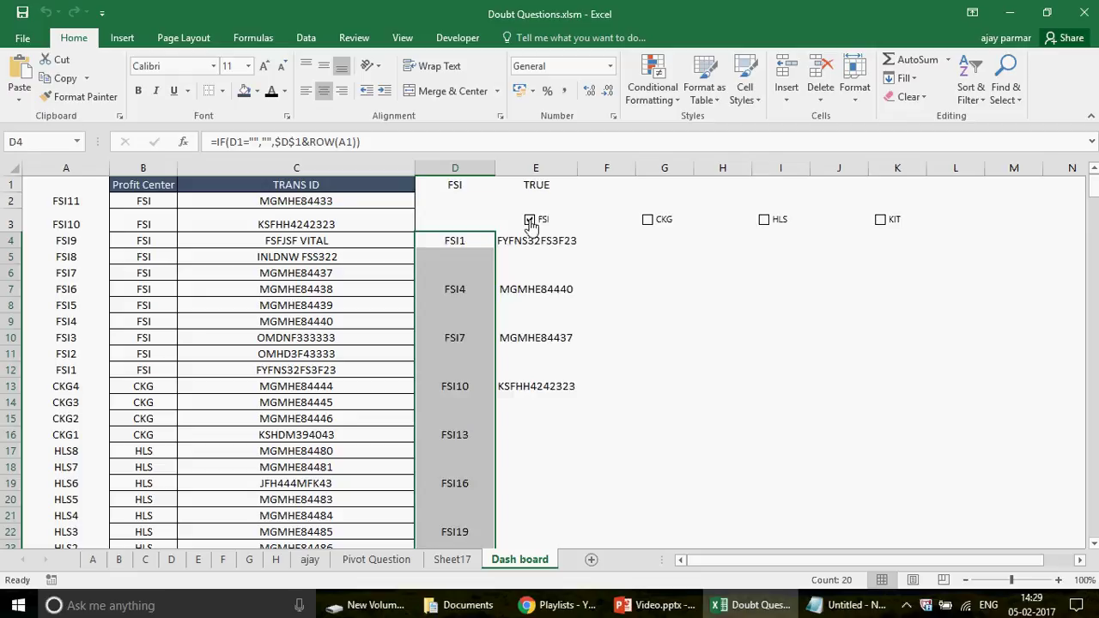
Change the D4 key formula to =IF($D$1="","",$D$1&ROW(A1)) and fill it down column D.
left_click(452, 242)
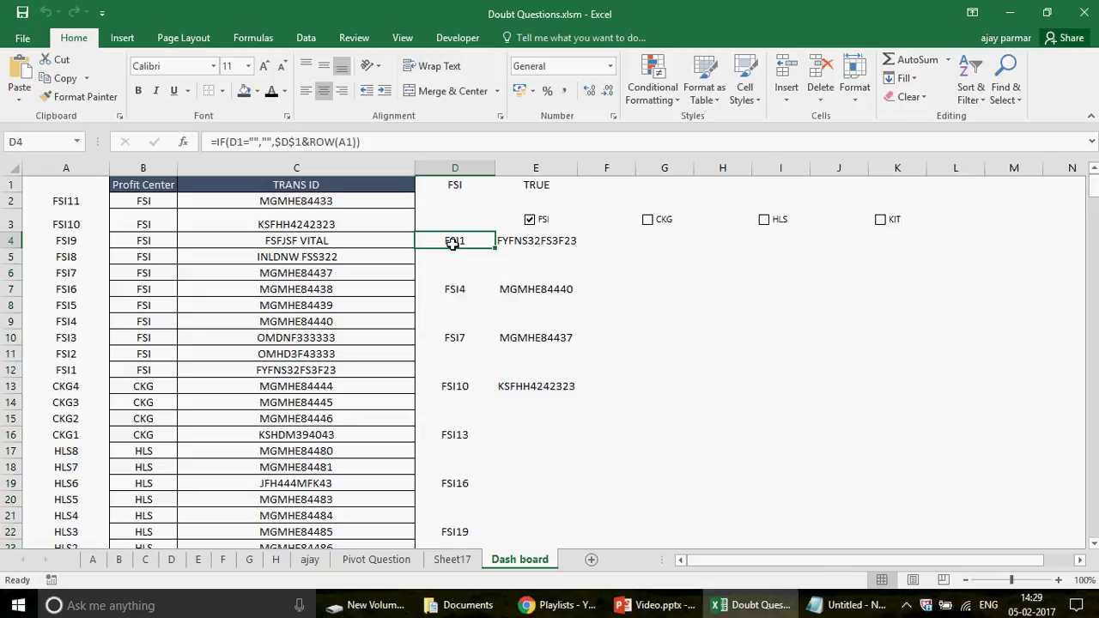
left_click(236, 142)
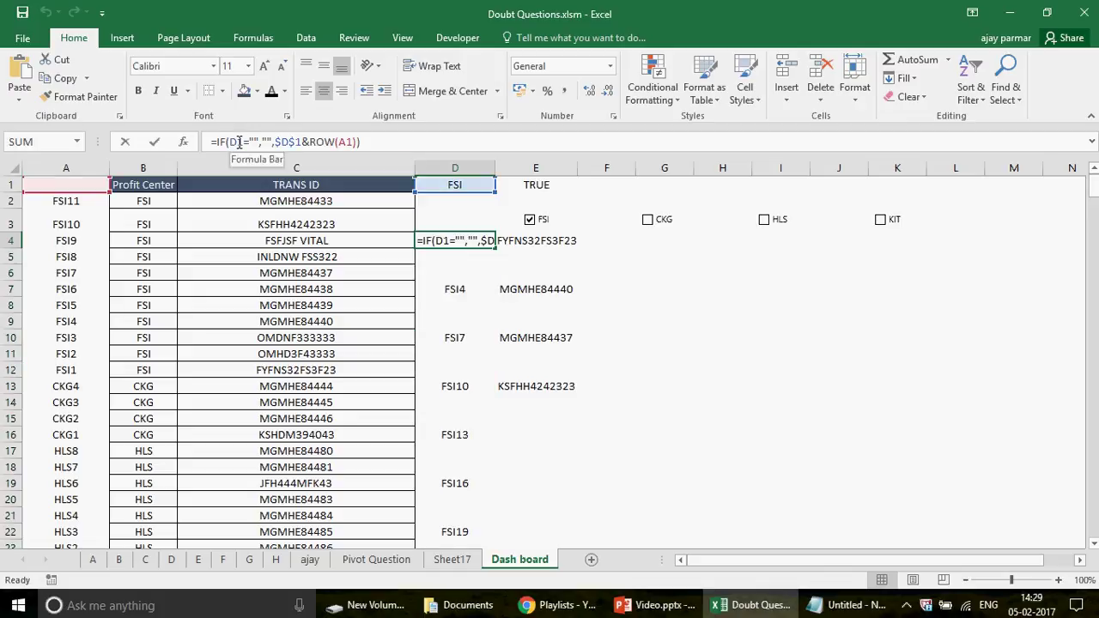
key("F4")
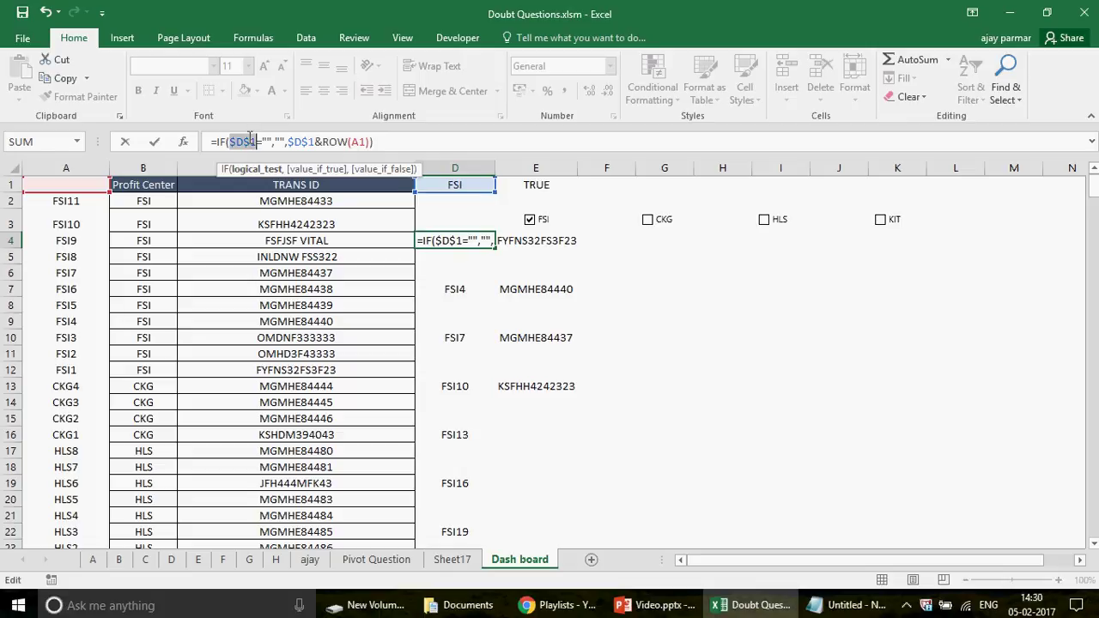
type("D1")
key("Return")
key("Down")
key("Down")
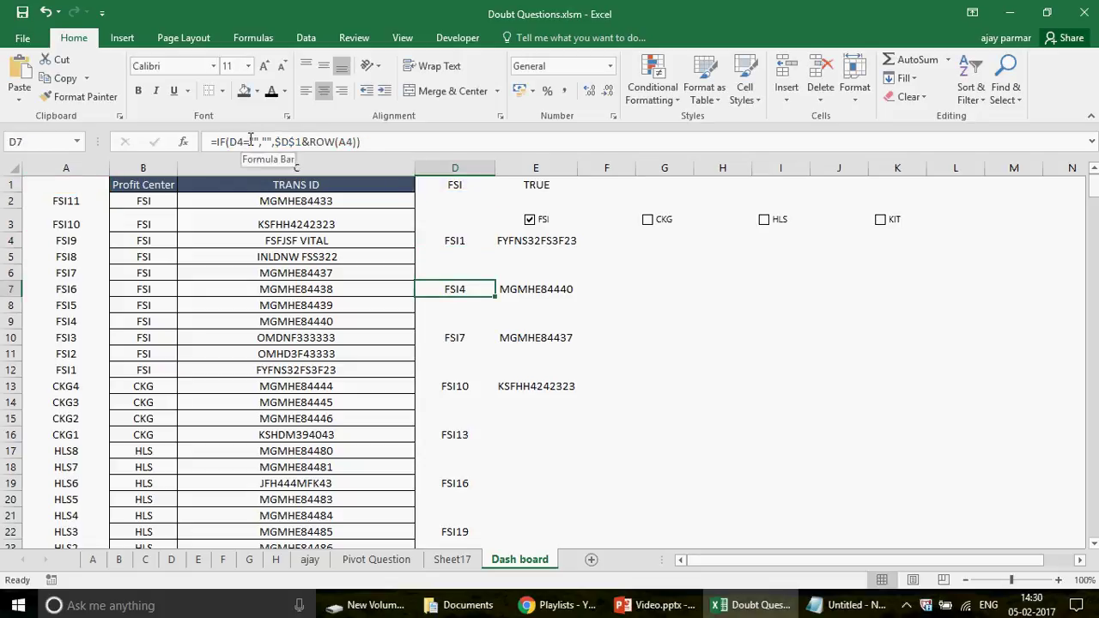
left_click(462, 242)
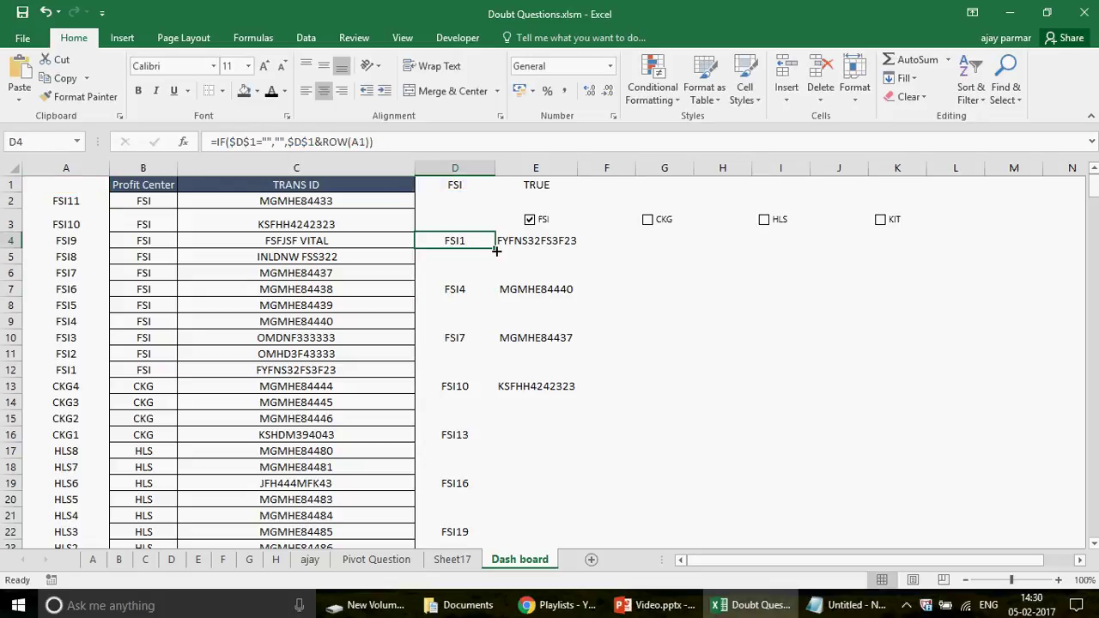
double_click(496, 250)
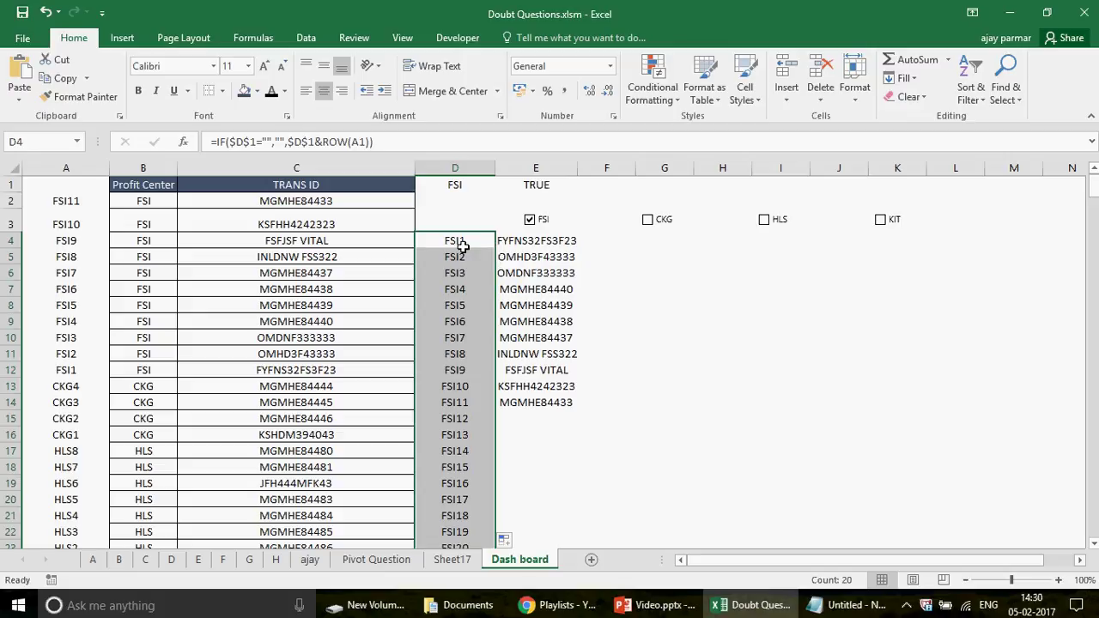
Toggle the FSI check box to test the corrected keys and lookups, leaving it unticked.
left_click(459, 242)
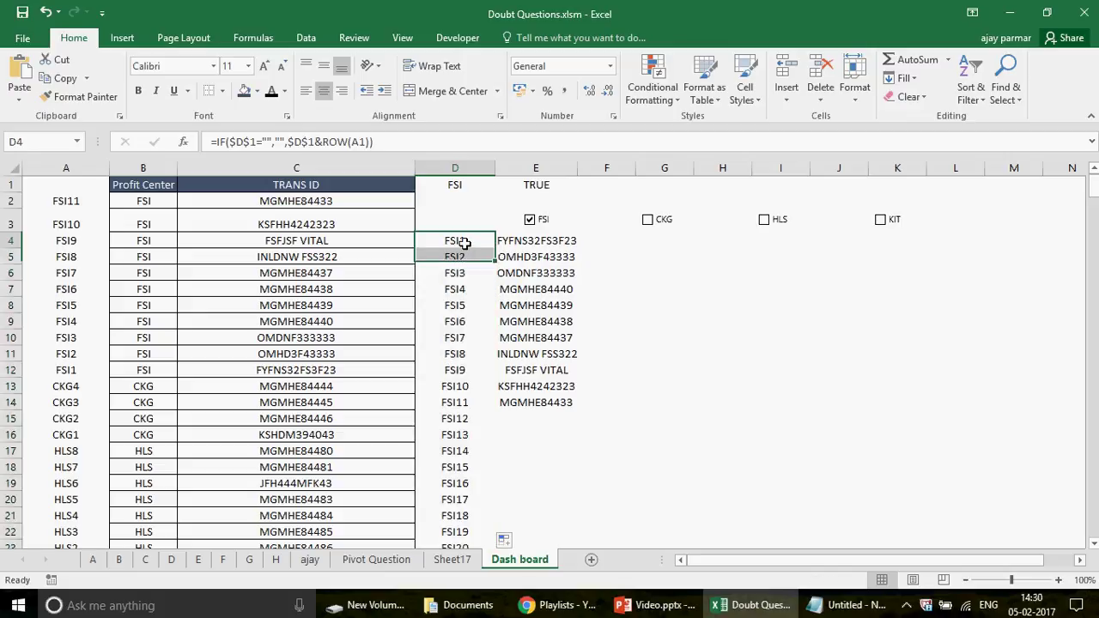
left_click(531, 220)
left_click(530, 221)
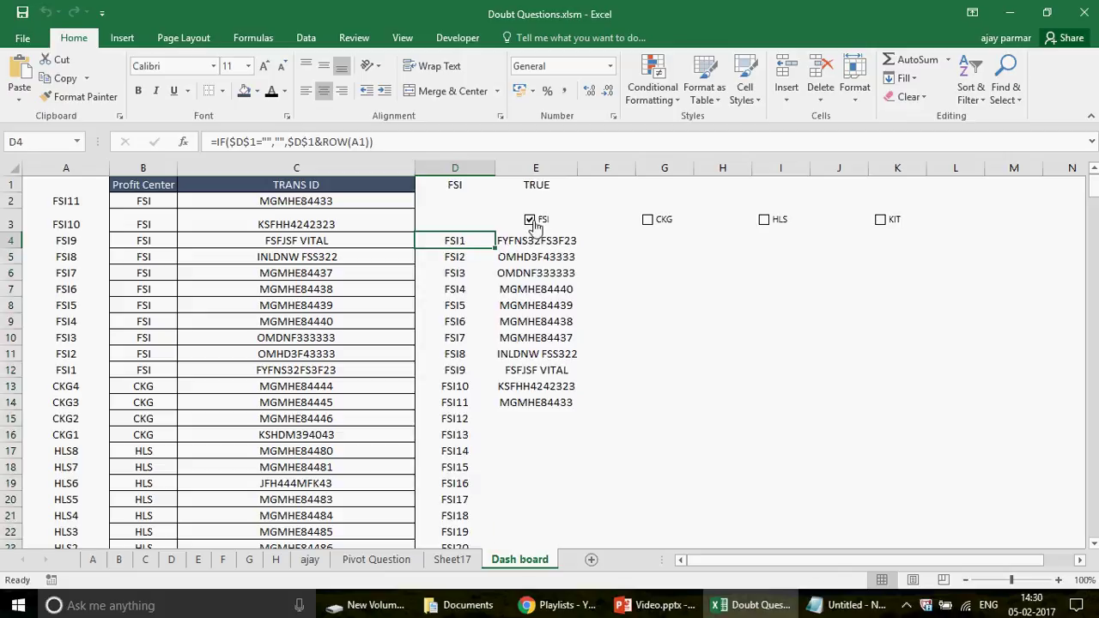
left_click(533, 221)
Hide the check box's linked value in E1 by setting its font color to white.
left_click(531, 184)
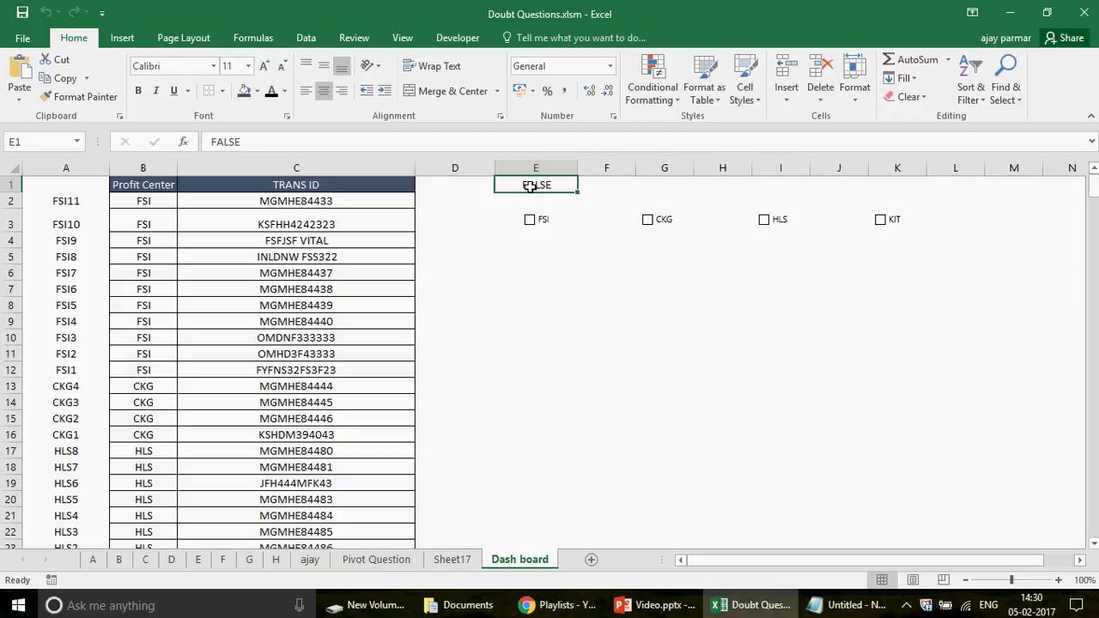
left_click(284, 91)
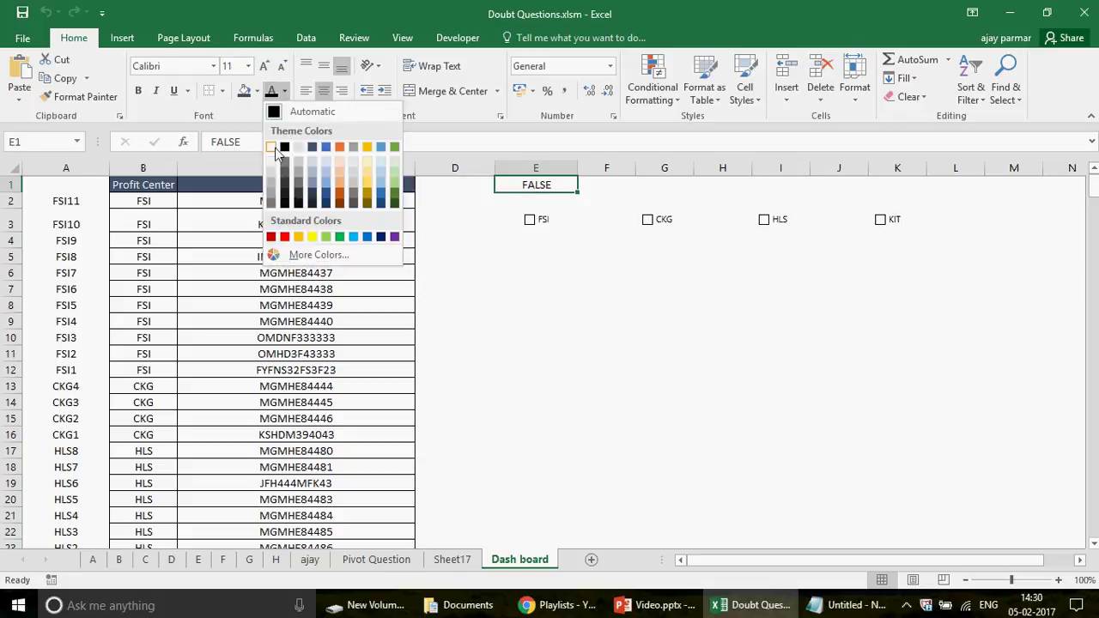
left_click(273, 148)
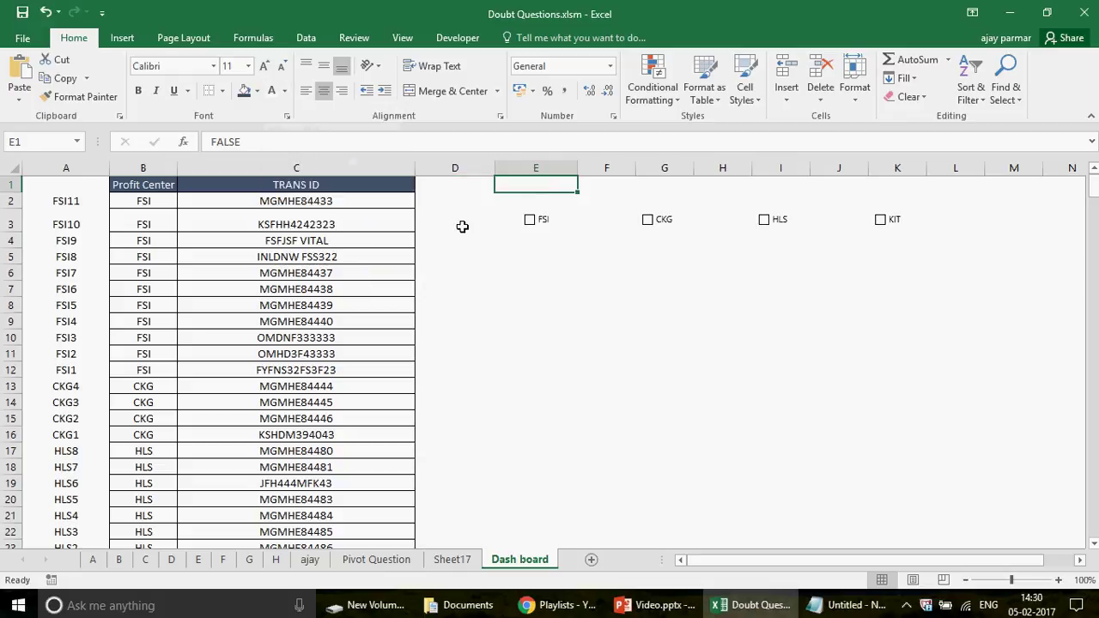
Toggle the FSI check box repeatedly to test the report with E1 hidden, leaving it ticked.
left_click(530, 220)
left_click(531, 220)
left_click(530, 221)
left_click(531, 221)
left_click(530, 220)
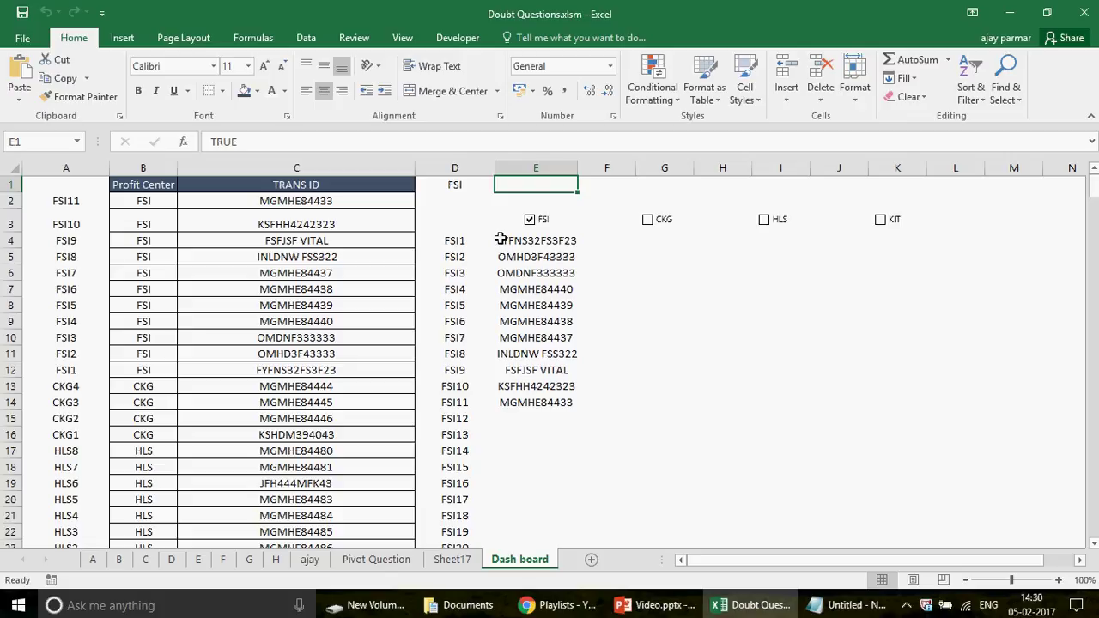
Insert a blank column between the column D keys and the transaction ID lookups.
left_click(502, 239)
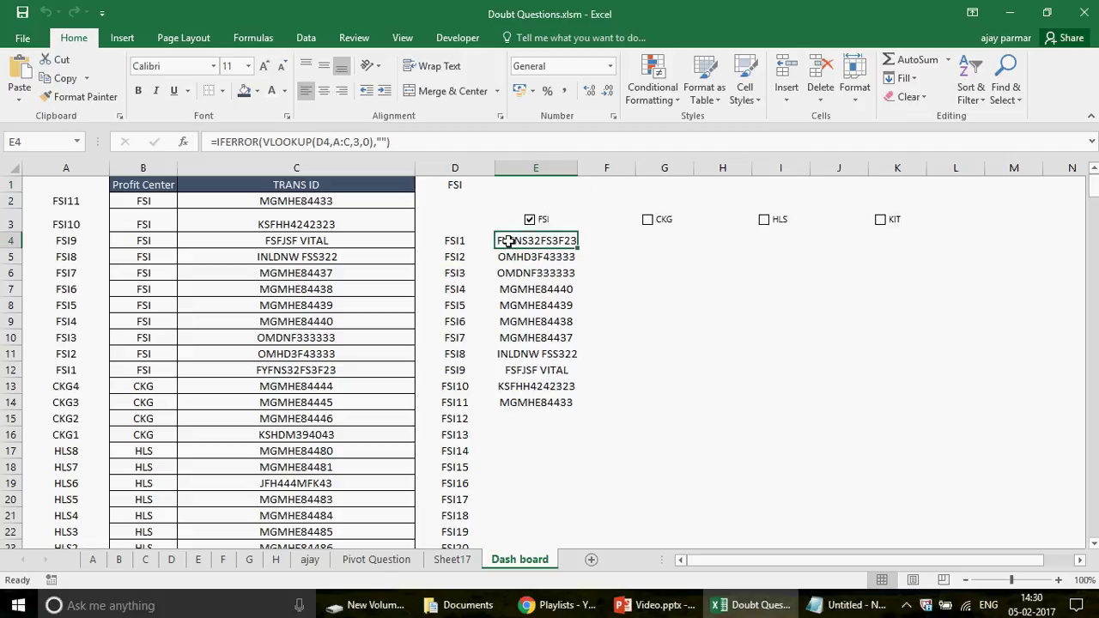
key("alt+i")
key("c")
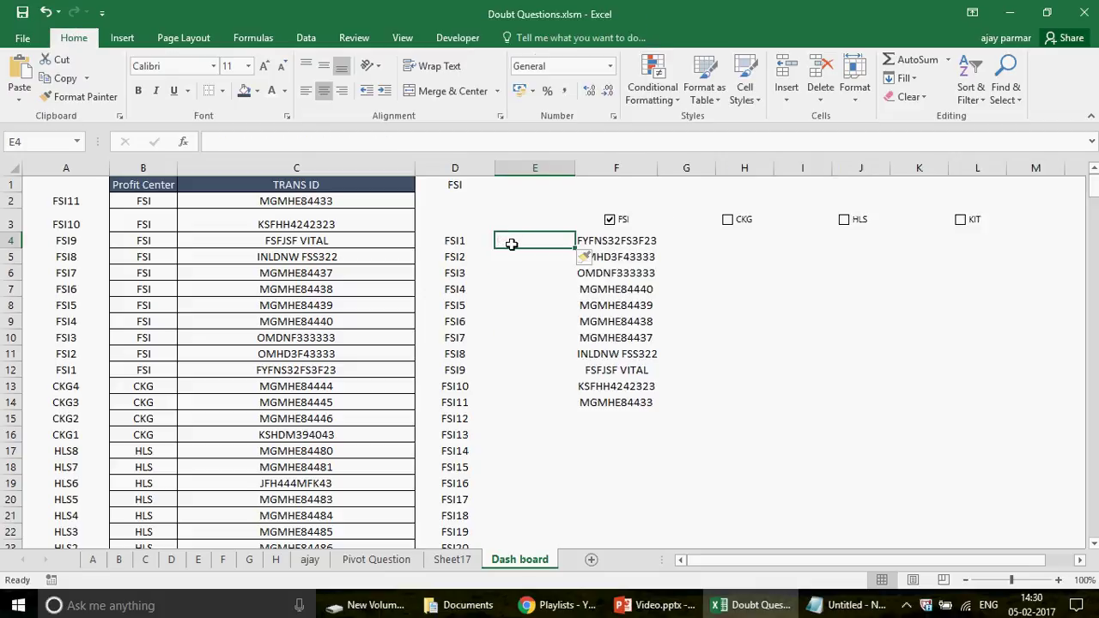
Enter =IF(D4<>"",ROW(A1)) in E4 and fill it down to E20.
type("=if(")
key("Left")
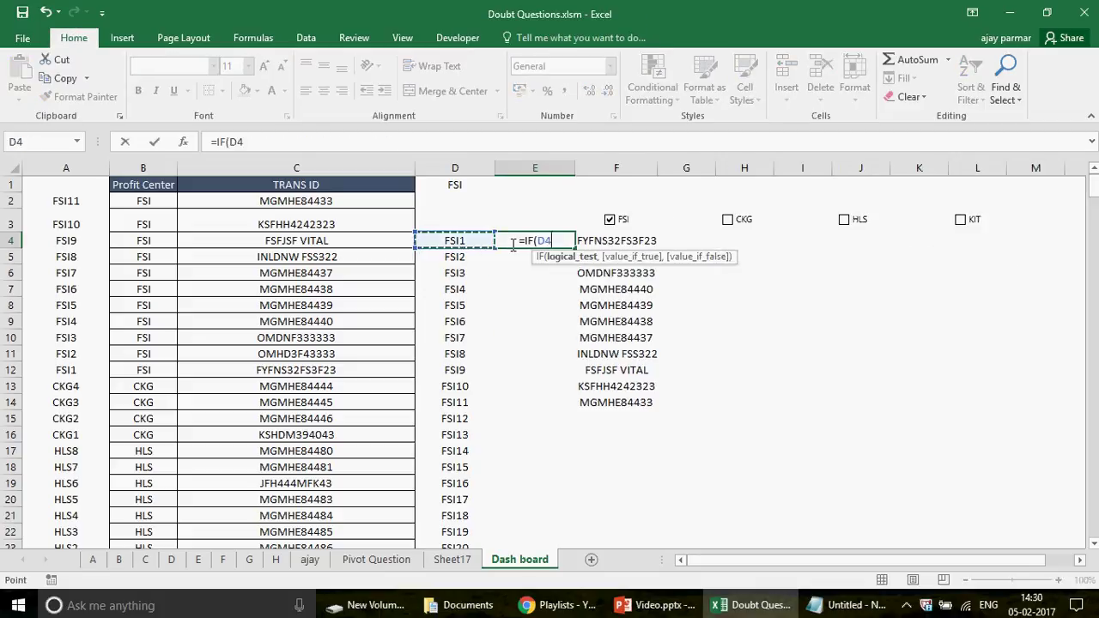
type("<>\"\"")
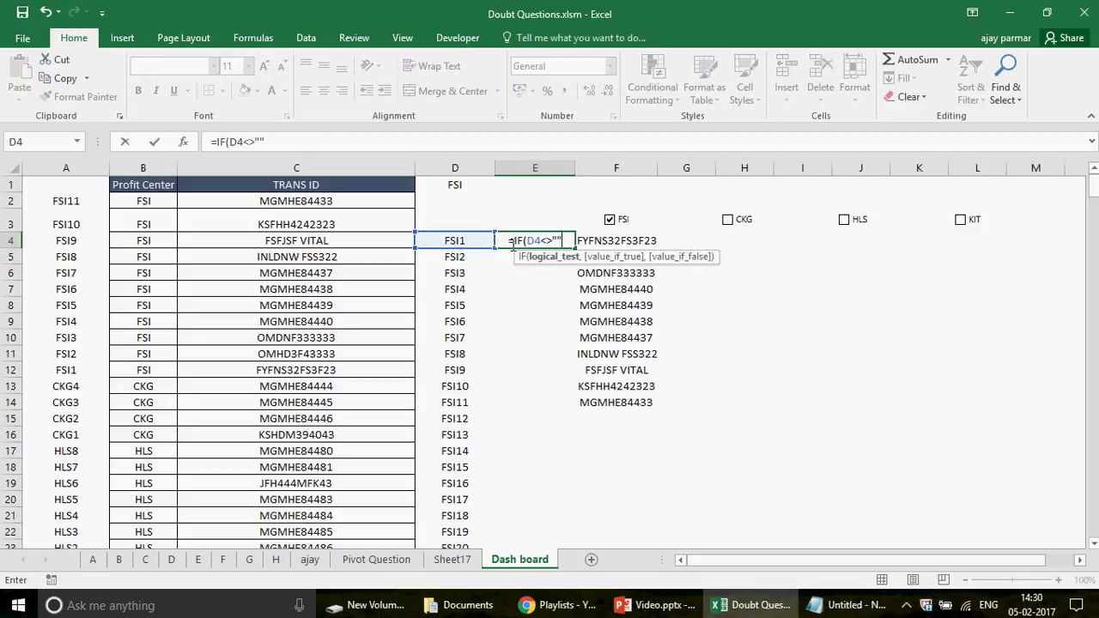
type(",ROW(")
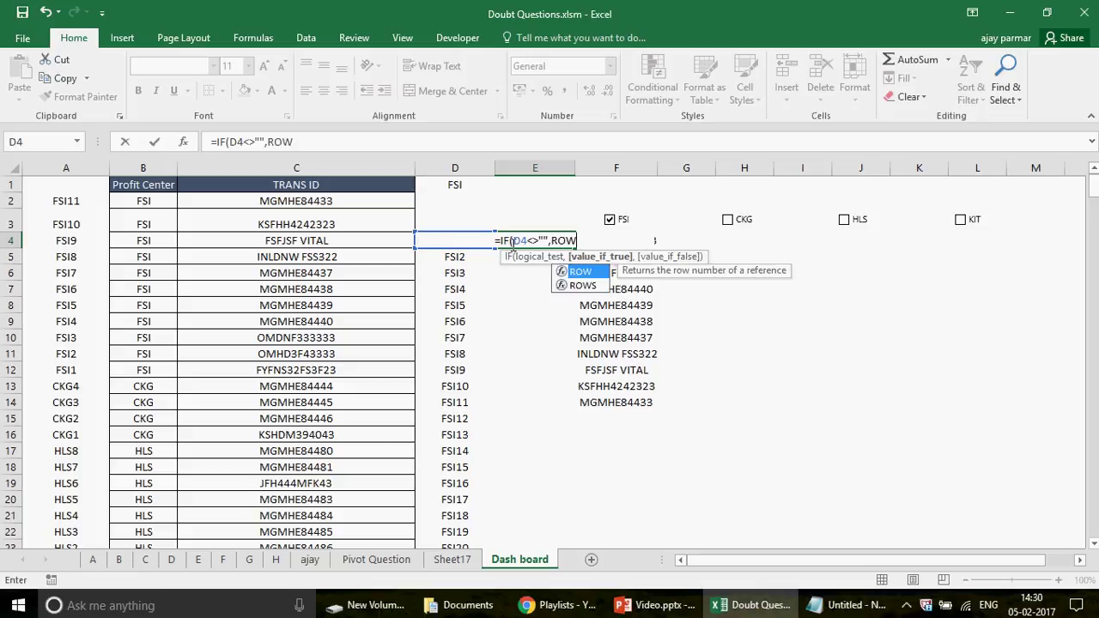
left_click(68, 186)
type(")")
key("Return")
key("Return")
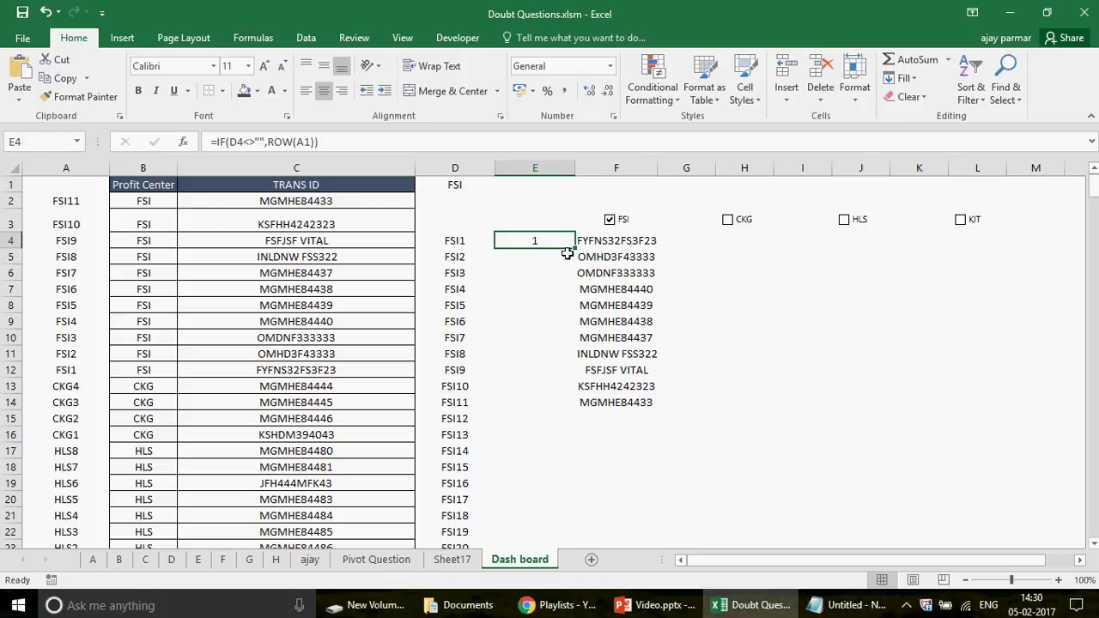
left_click_drag(574, 250, 567, 499)
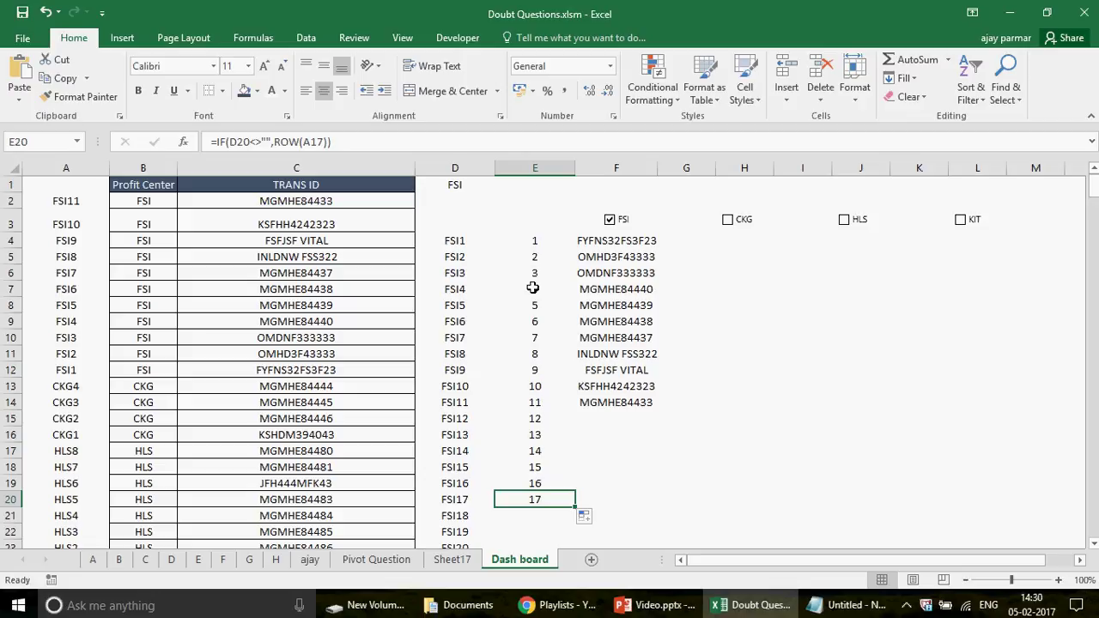
Toggle the FSI check box to test the column E numbering, and inspect the formulas in F7 and E4.
left_click(534, 240)
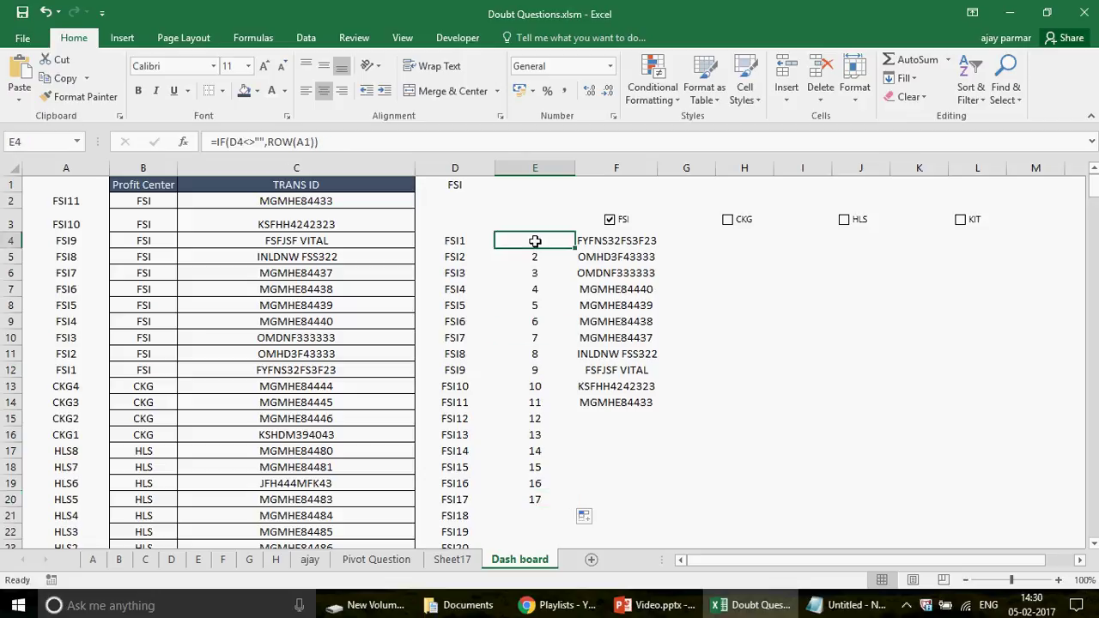
left_click(609, 220)
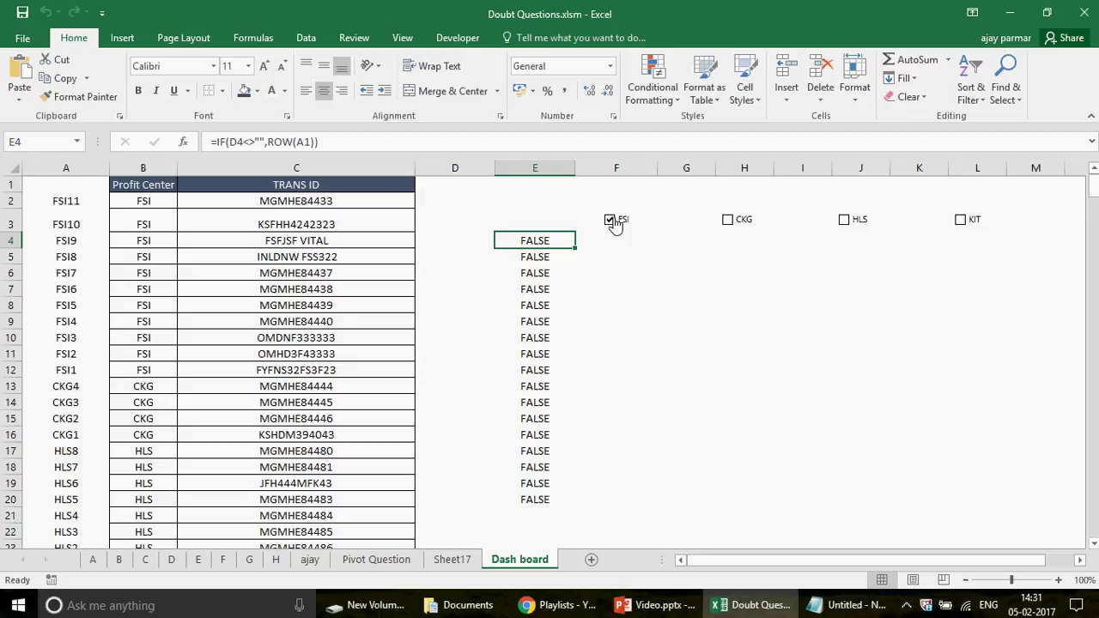
left_click(616, 287)
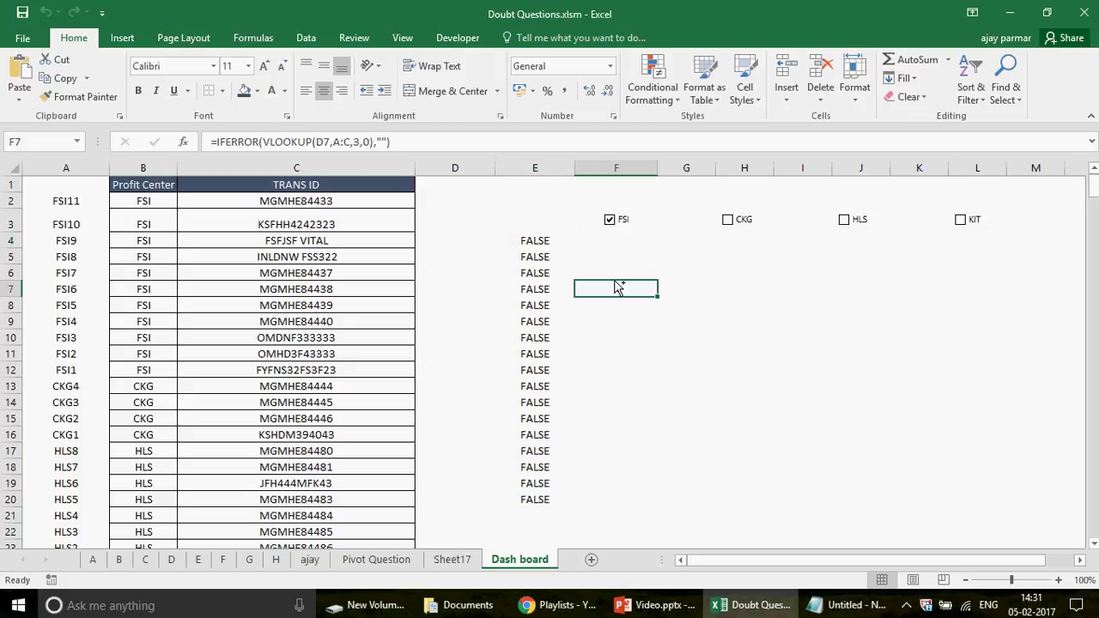
left_click(532, 240)
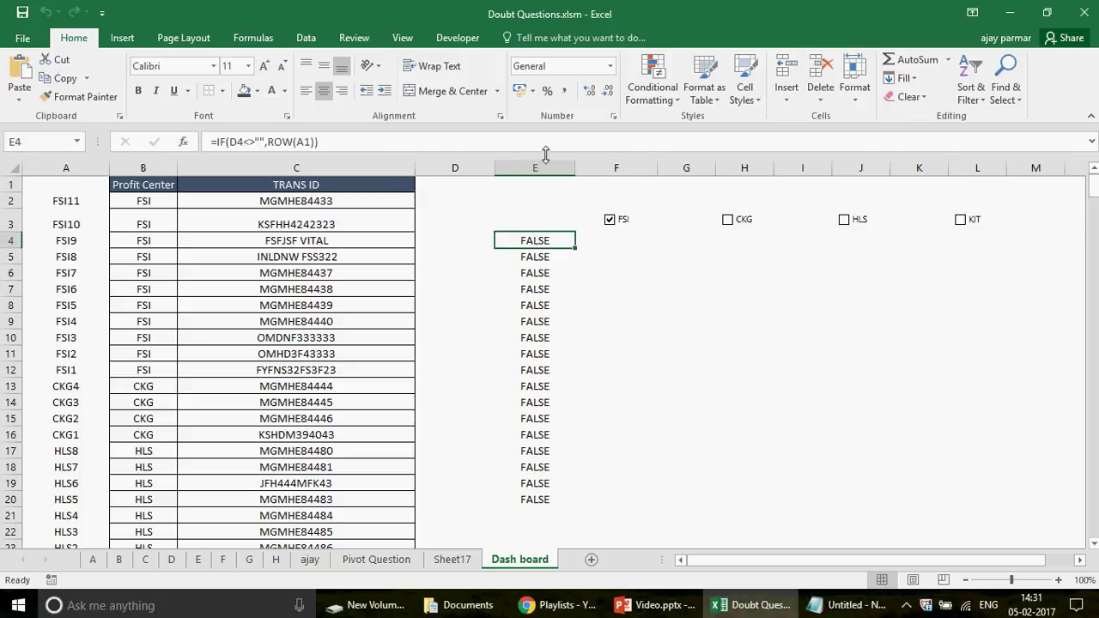
Delete the inserted helper column E.
left_click(542, 182)
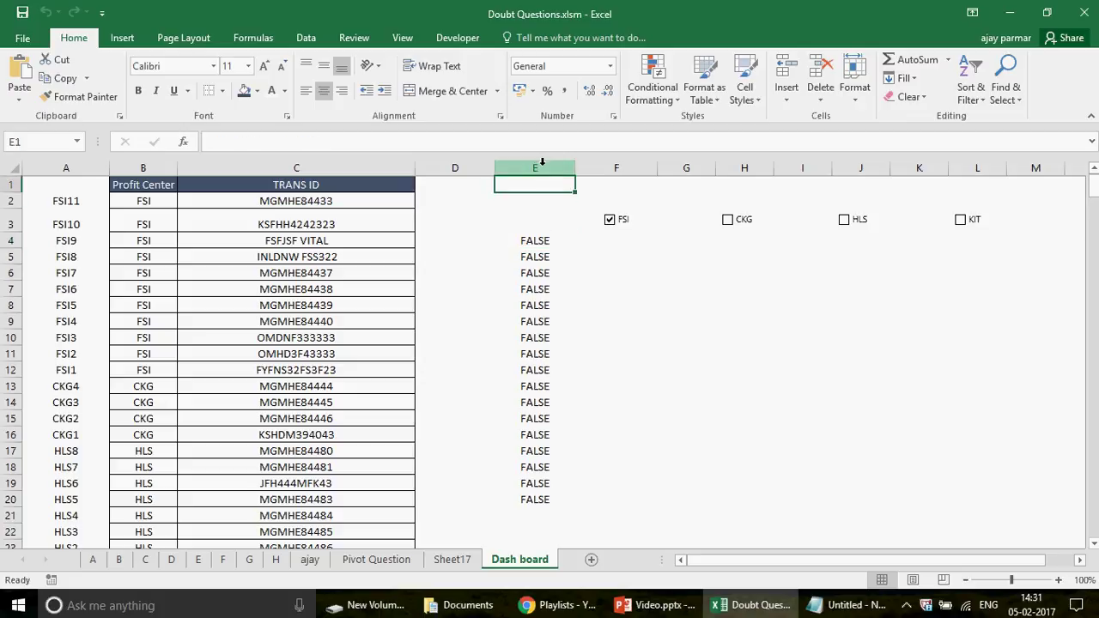
left_click(536, 168)
key("ctrl+minus")
Compare the D4 key formula with the E4 lookup, and toggle the FSI check box, leaving it ticked.
left_click(528, 241)
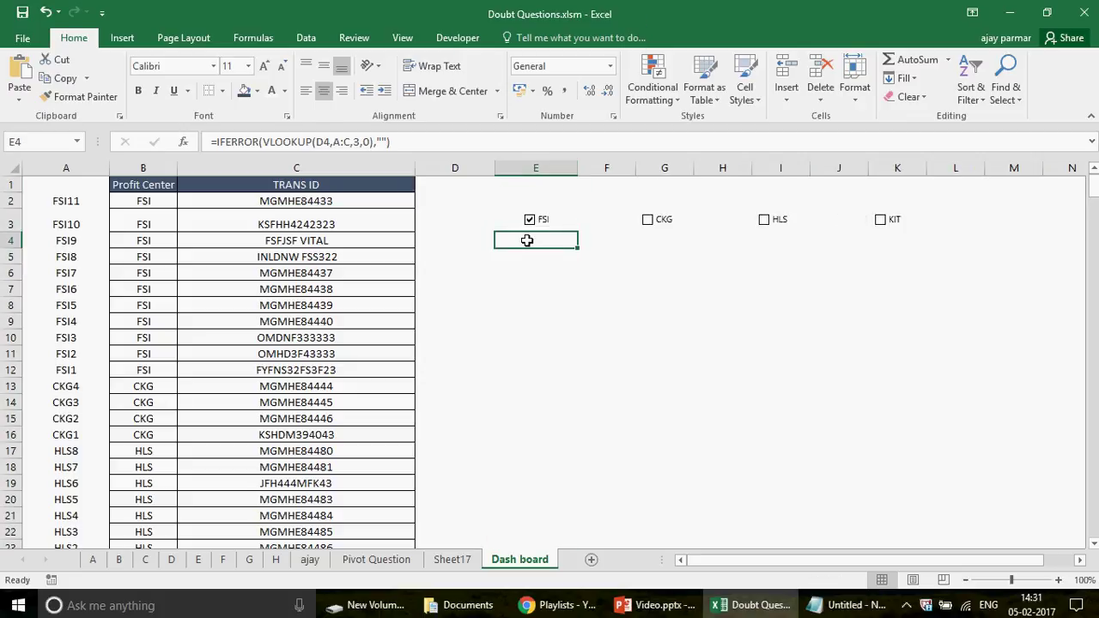
left_click(464, 240)
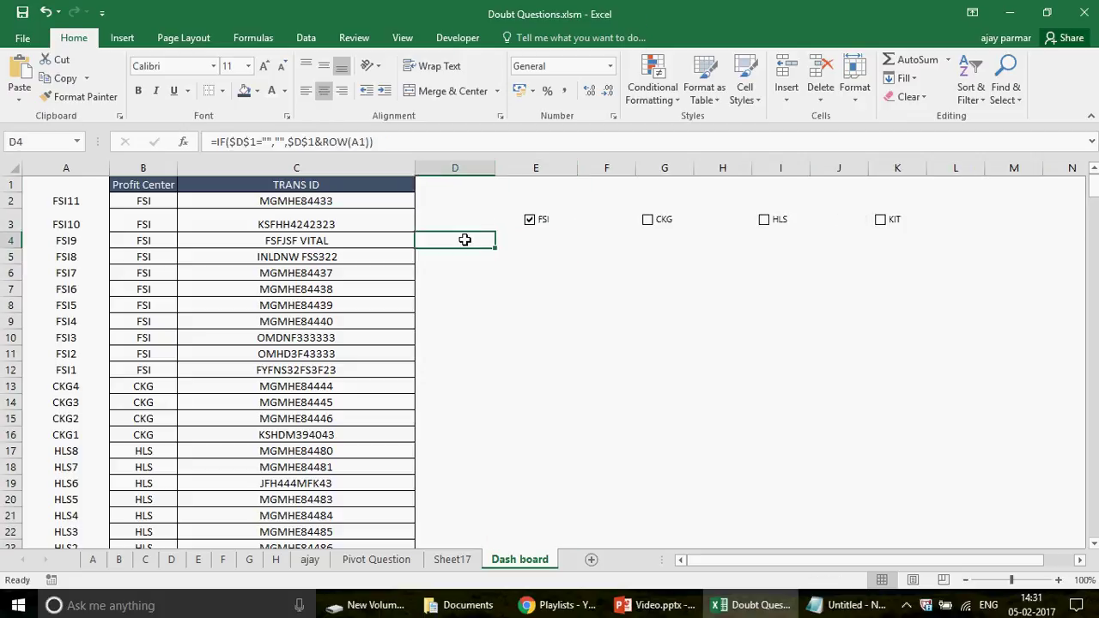
left_click(522, 241)
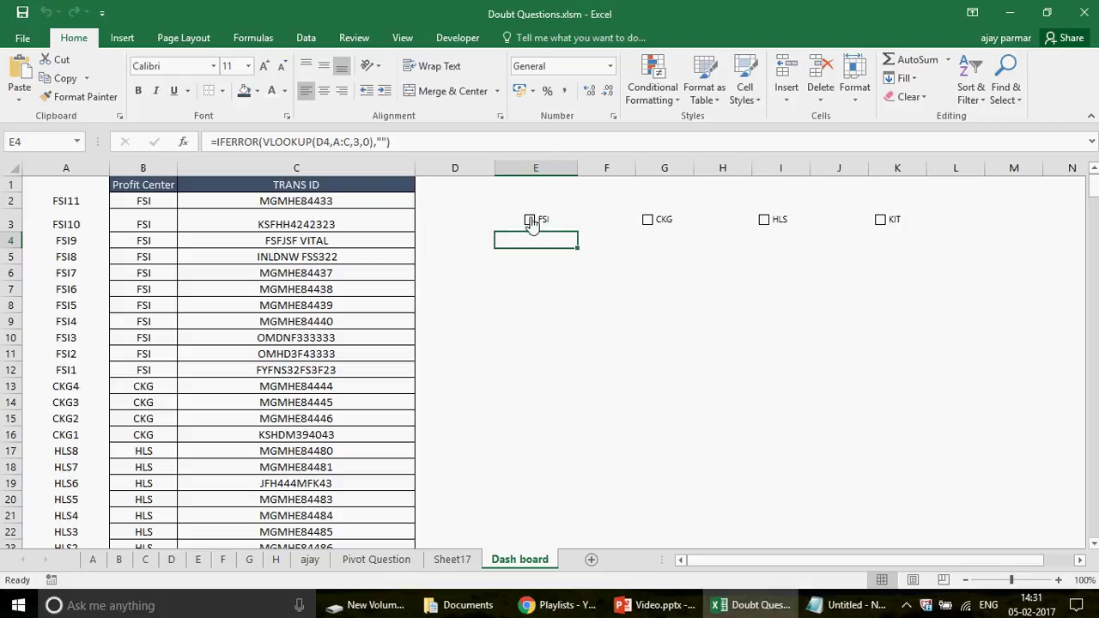
left_click(529, 220)
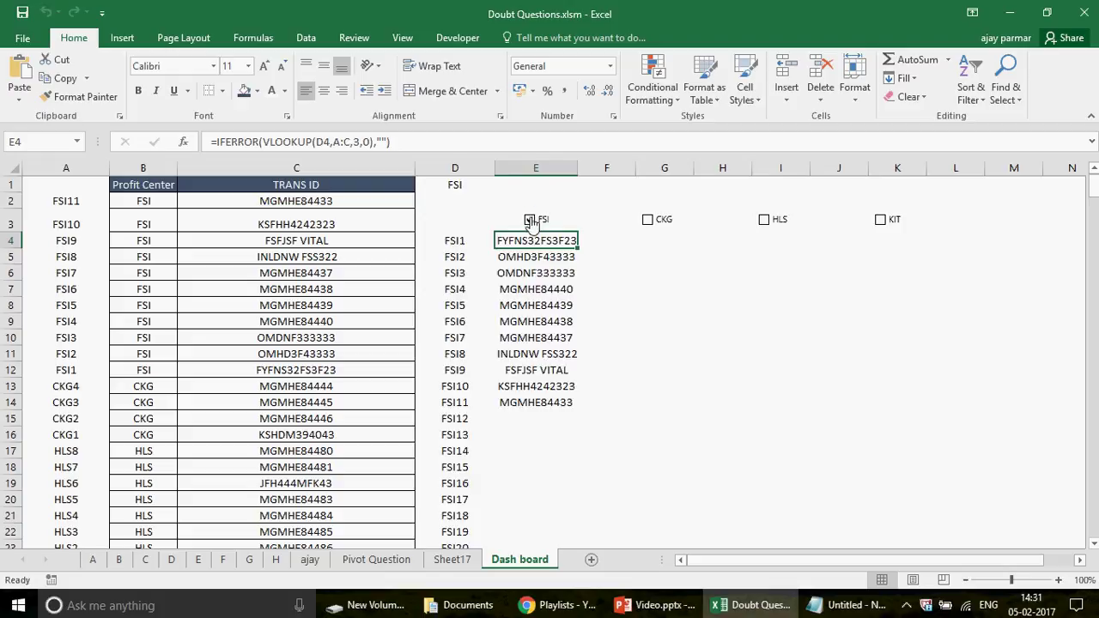
Examine the D4 key formula and the surplus keys in D15 to D18 beside the blank lookups.
left_click(462, 242)
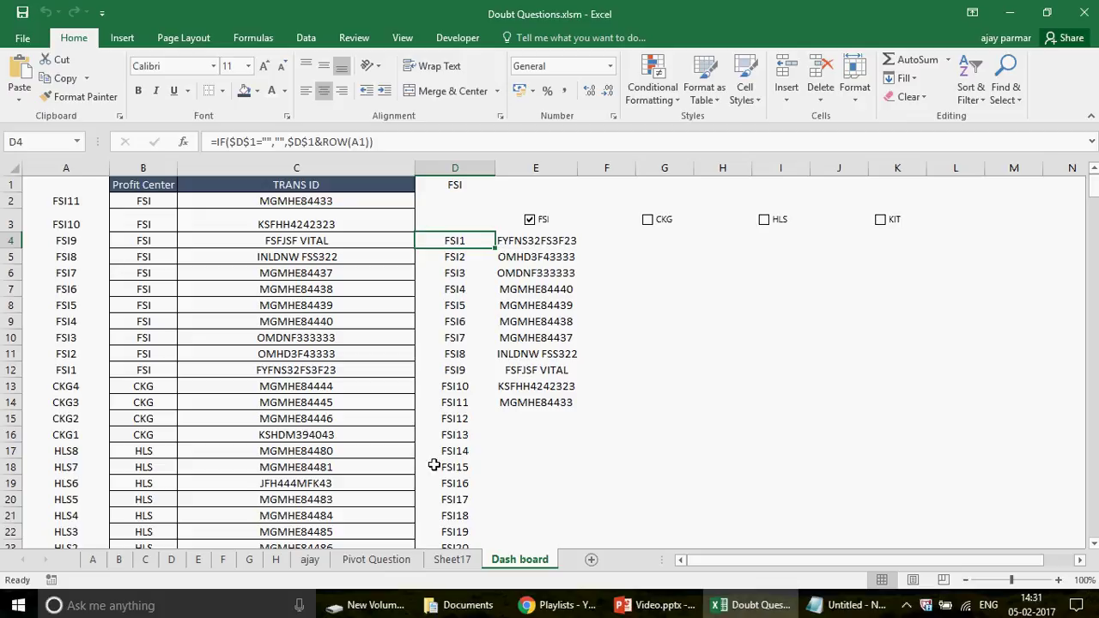
left_click(462, 418)
key("Down")
key("Down")
key("Down")
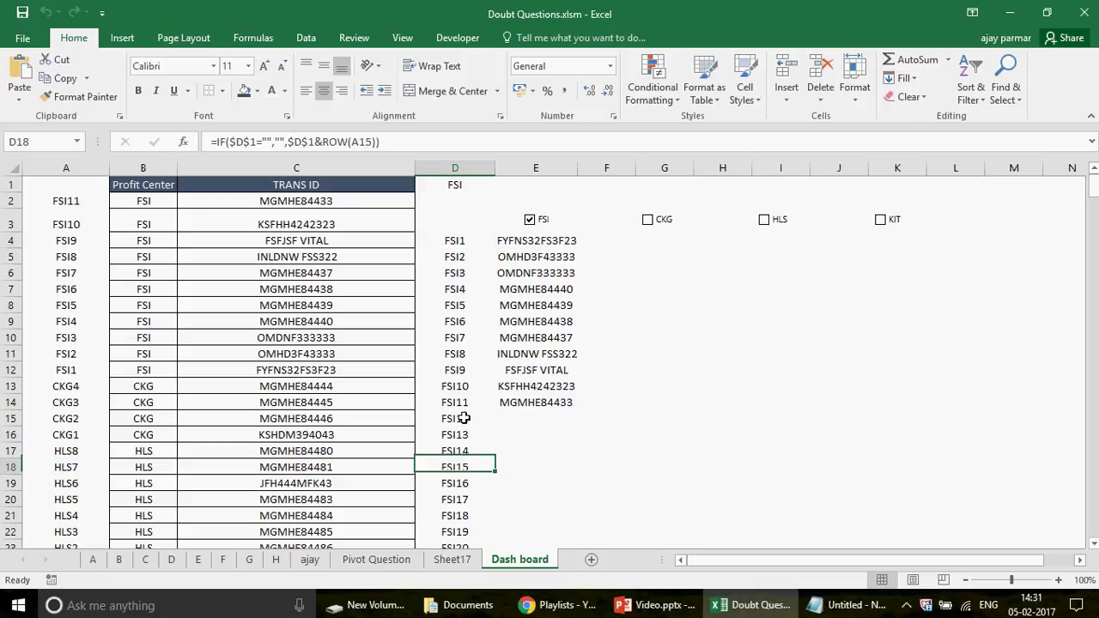
key("Up")
key("Up")
key("Up")
key("Down")
key("Down")
key("Down")
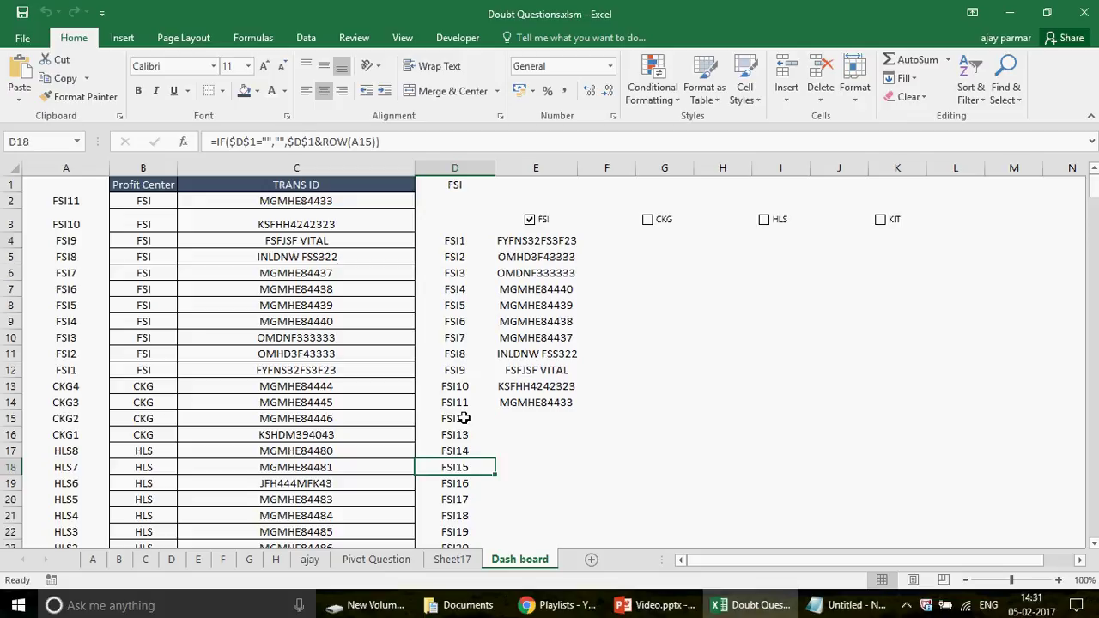
Hide the keys in D4:D23 by setting their font color to white.
key("ctrl+Up")
key("ctrl+shift+Down")
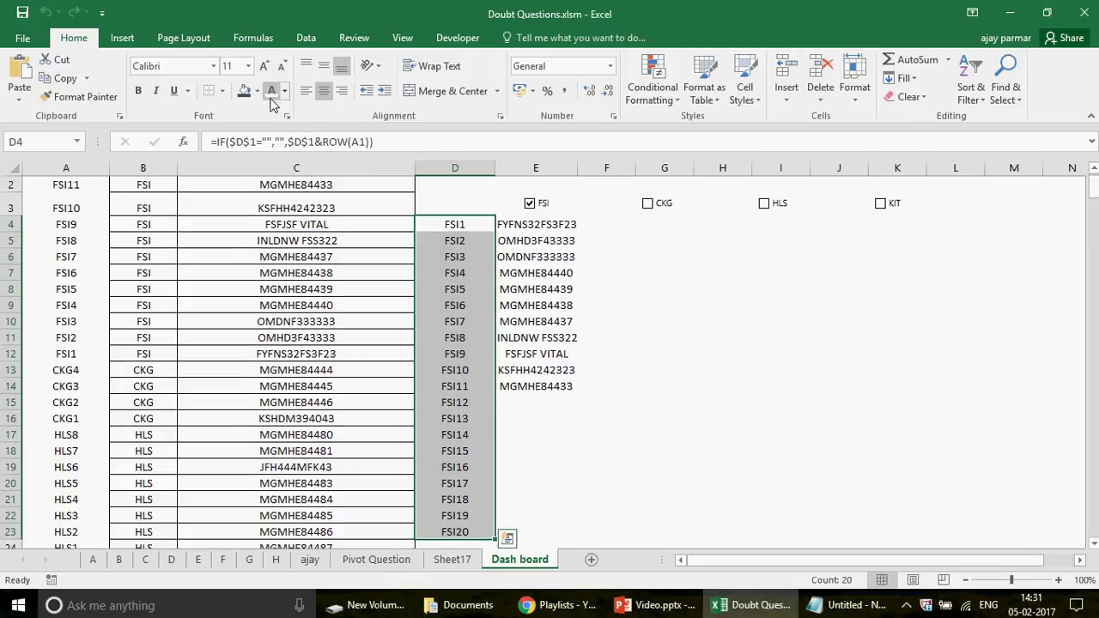
left_click(270, 101)
left_click(445, 237)
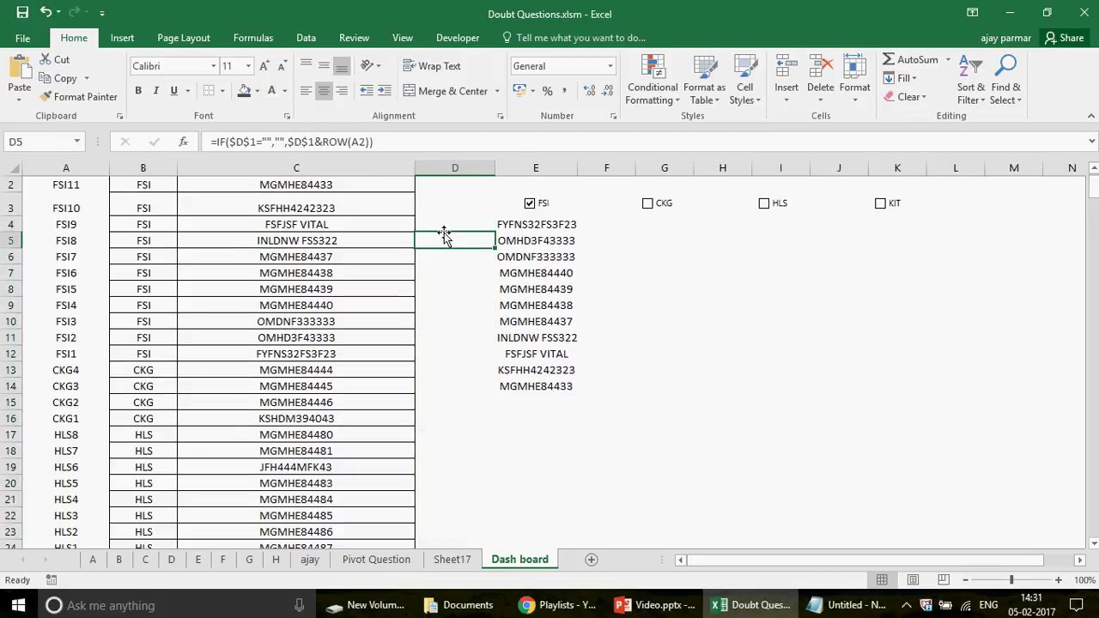
Toggle the FSI check box to test the report with its keys hidden, leaving it ticked.
key("ctrl+Up")
key("ctrl+Up")
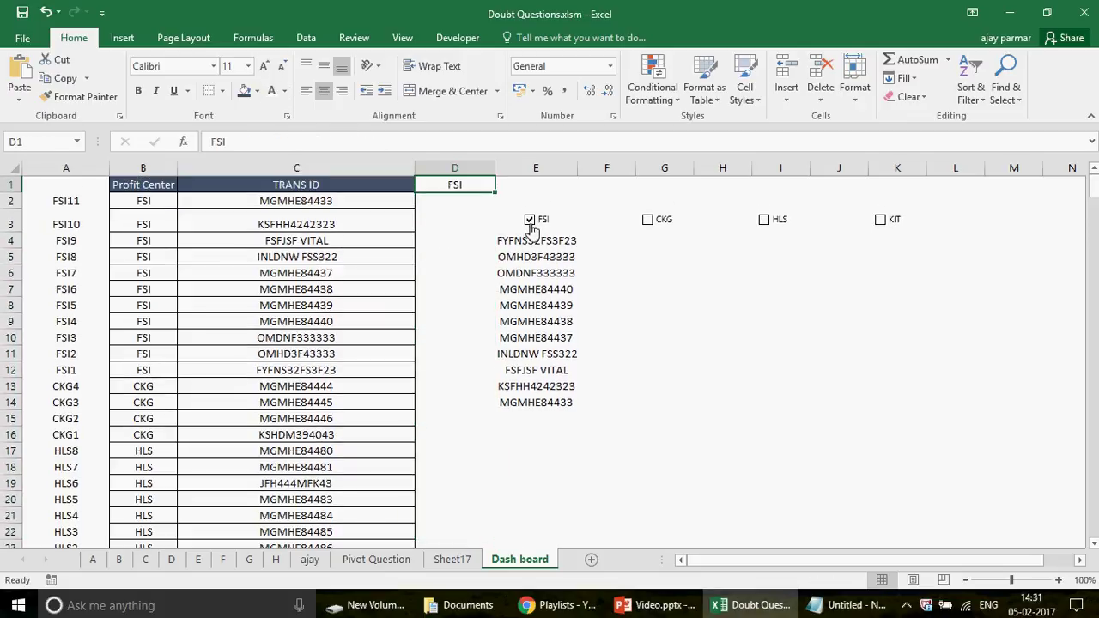
left_click(531, 224)
left_click(530, 222)
left_click(606, 182)
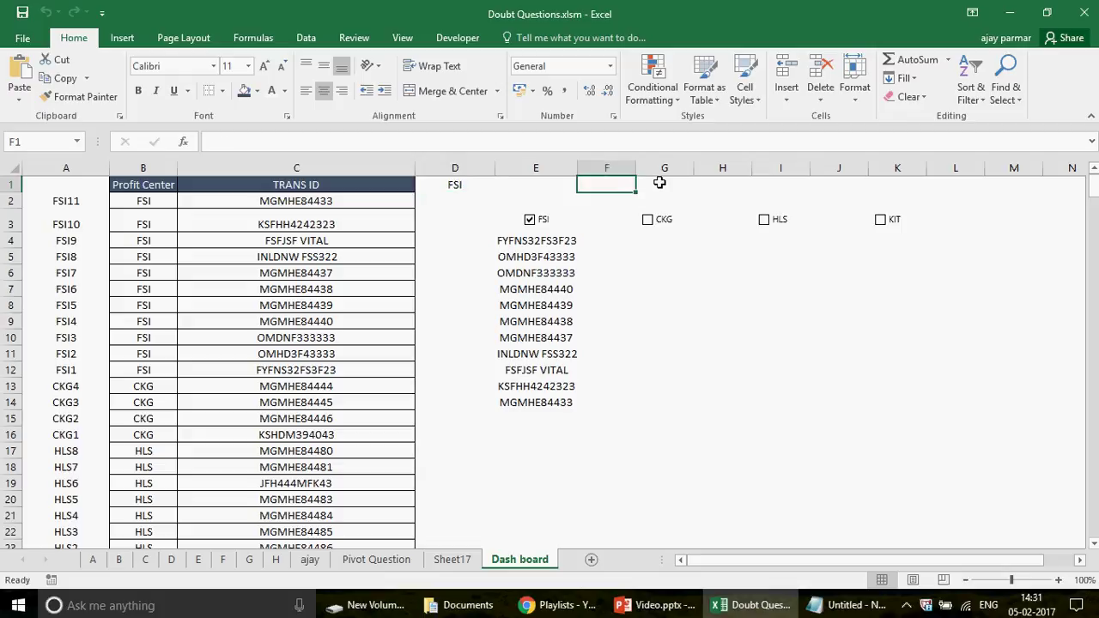
Examine the E4 lookup formula, the A2 key formula and the profit center in D1.
left_click_drag(659, 182, 658, 180)
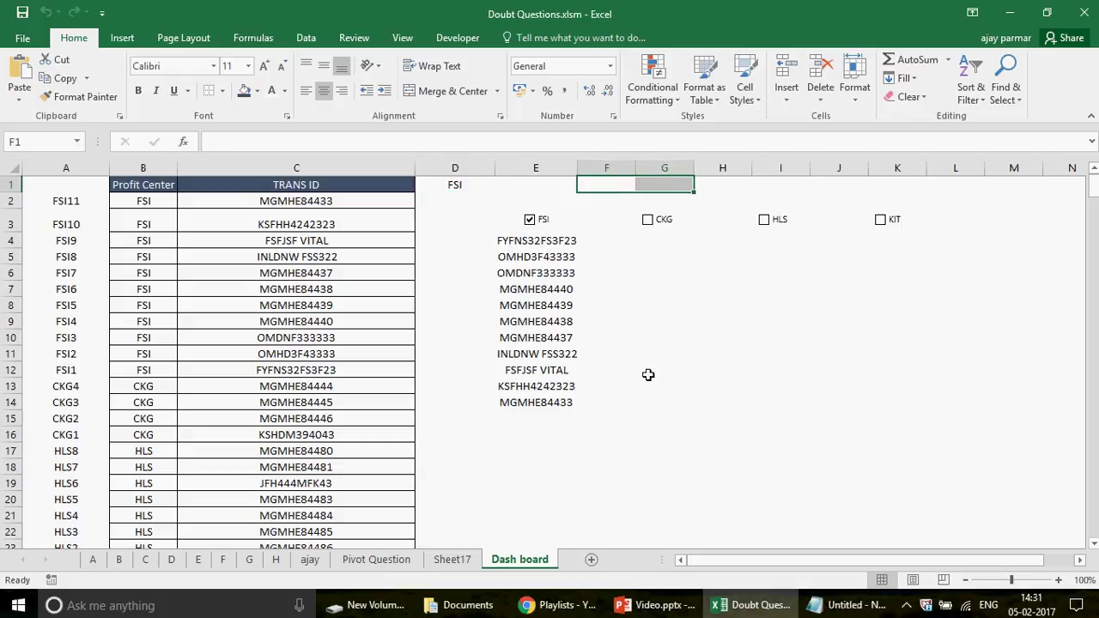
left_click(522, 245)
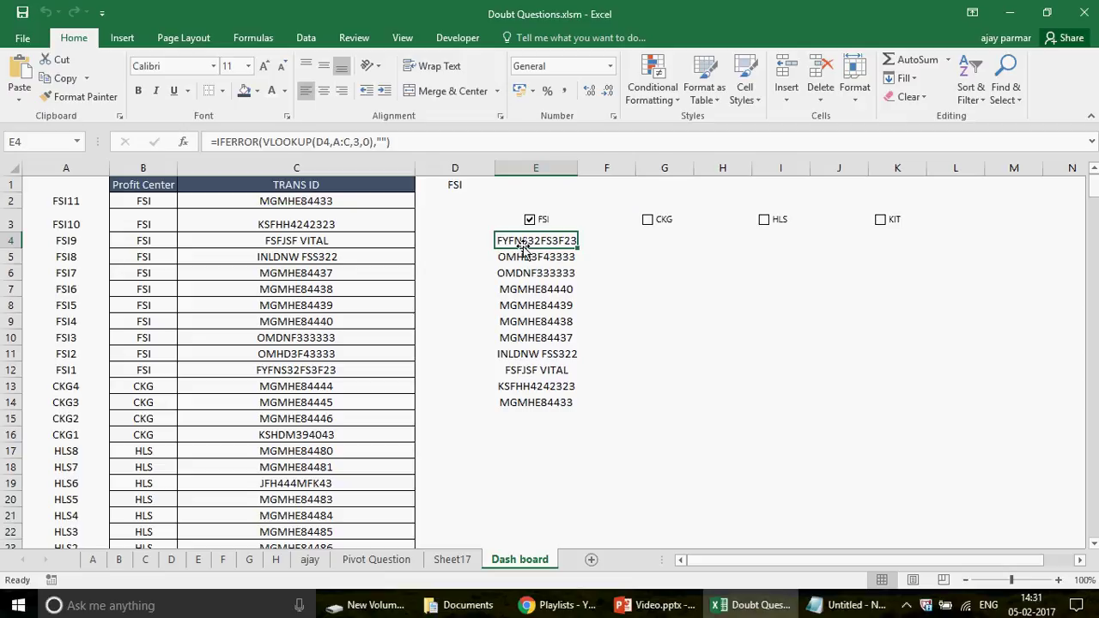
left_click(86, 204)
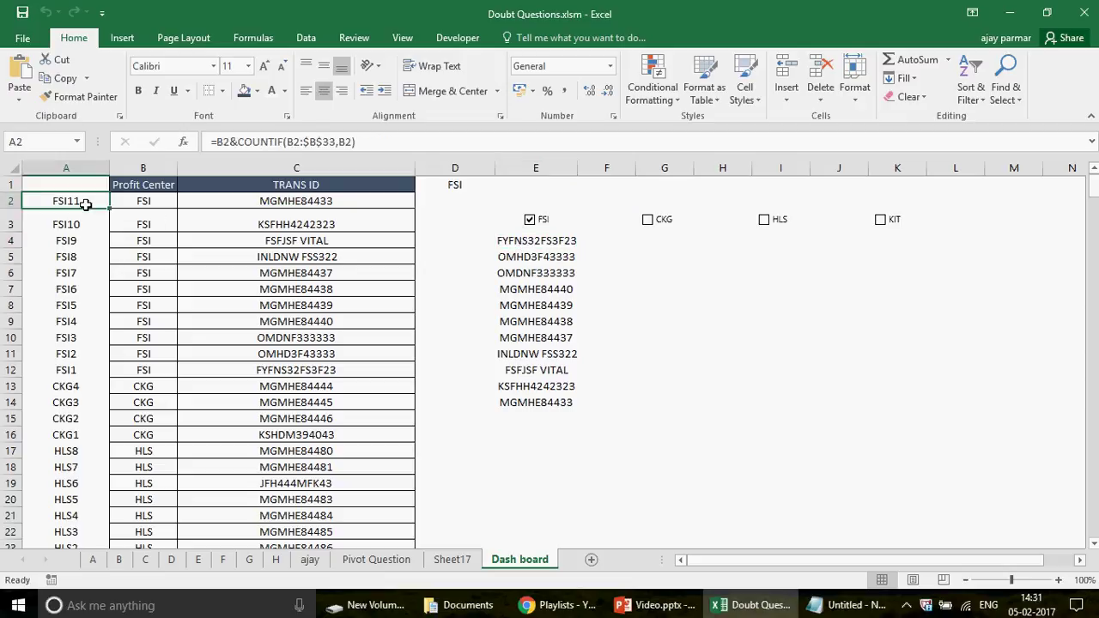
left_click(478, 185)
Inspect the FSI check box's control settings and its cell link, leaving them as they are.
right_click(546, 226)
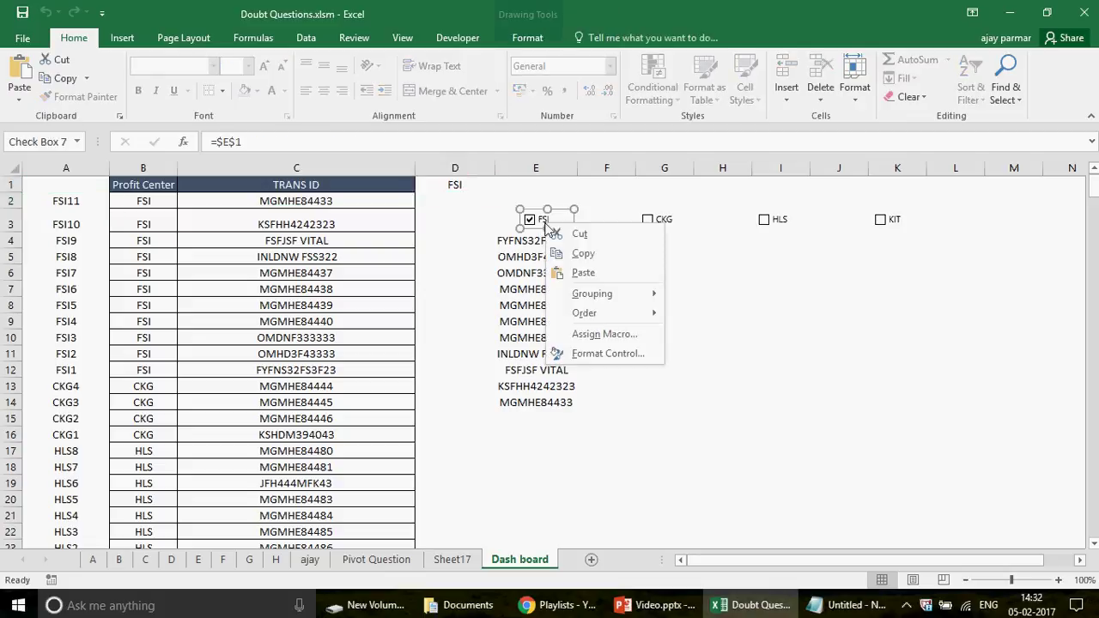
left_click(610, 354)
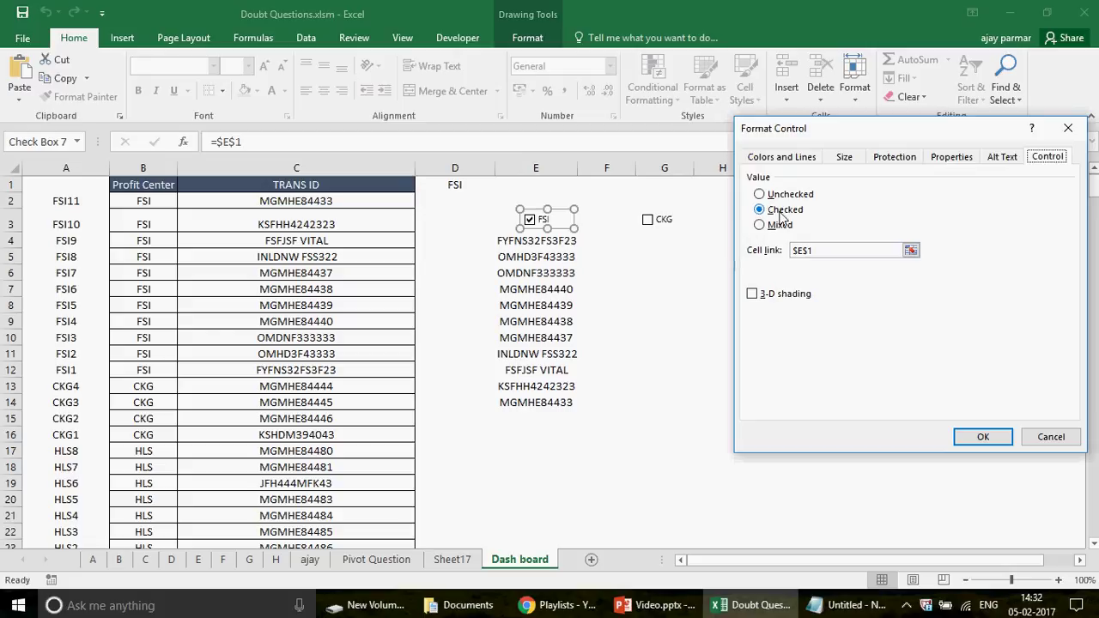
left_click(822, 254)
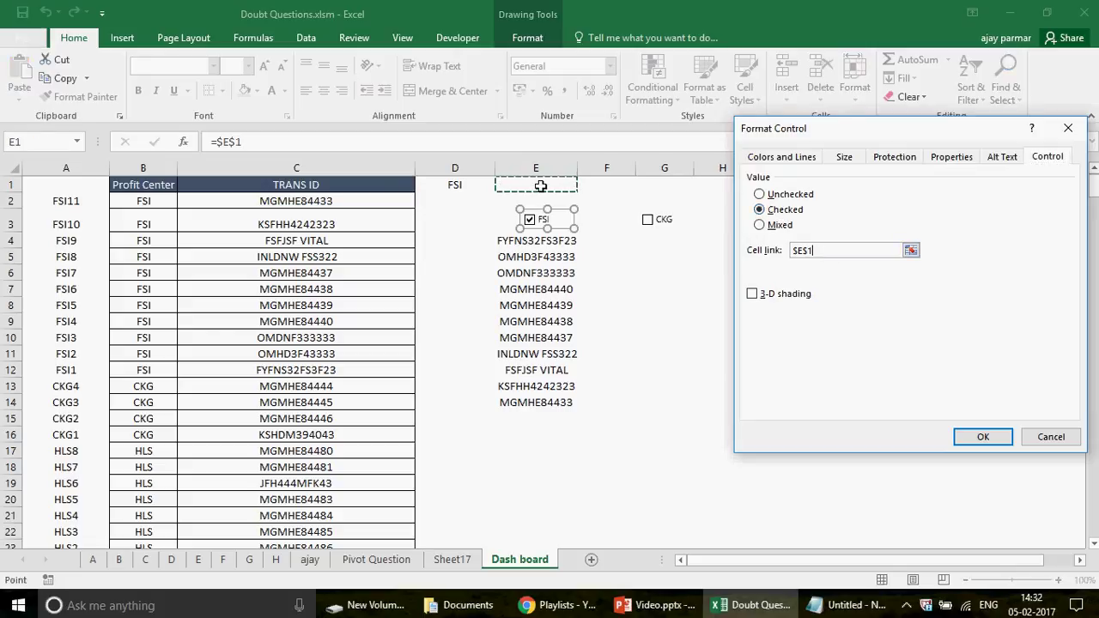
left_click(1051, 437)
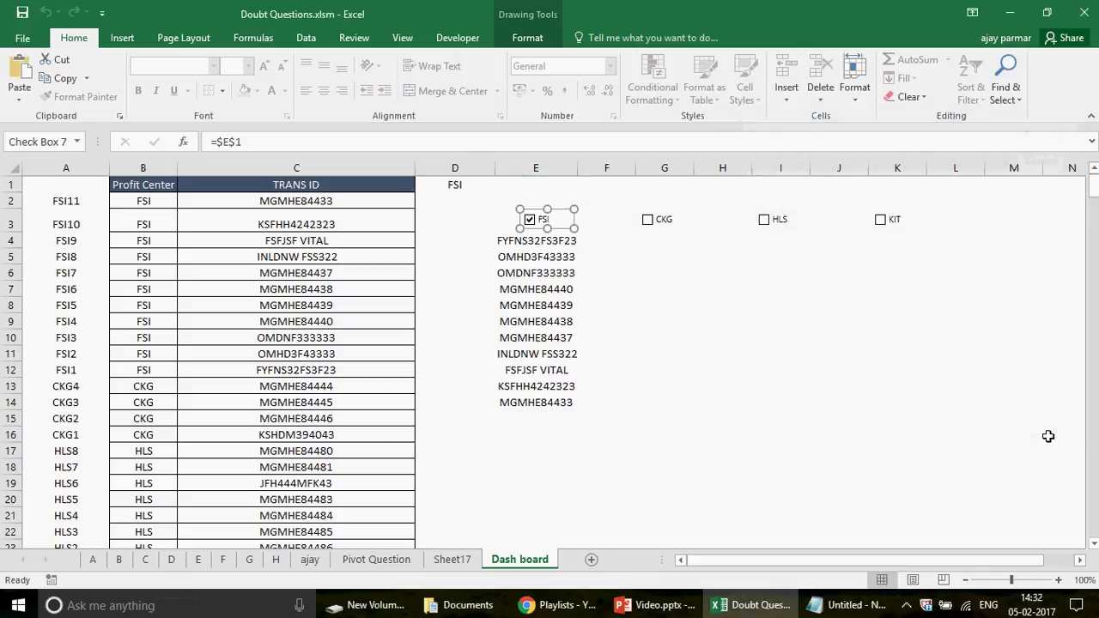
Reveal the linked value in E1 by setting its font color to Automatic.
left_click(527, 186)
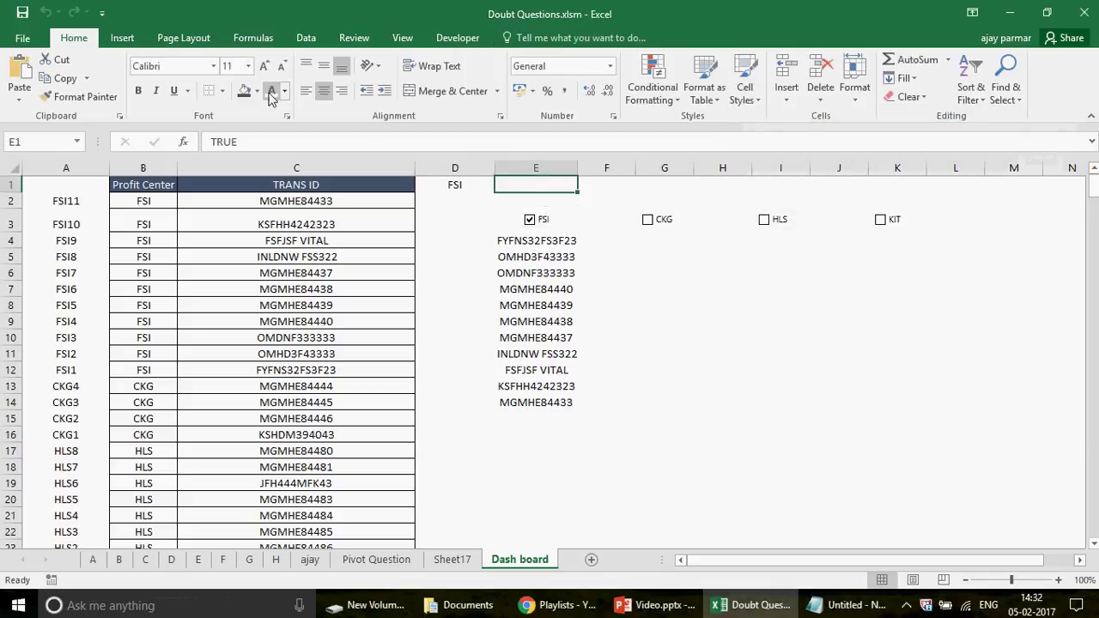
left_click(285, 91)
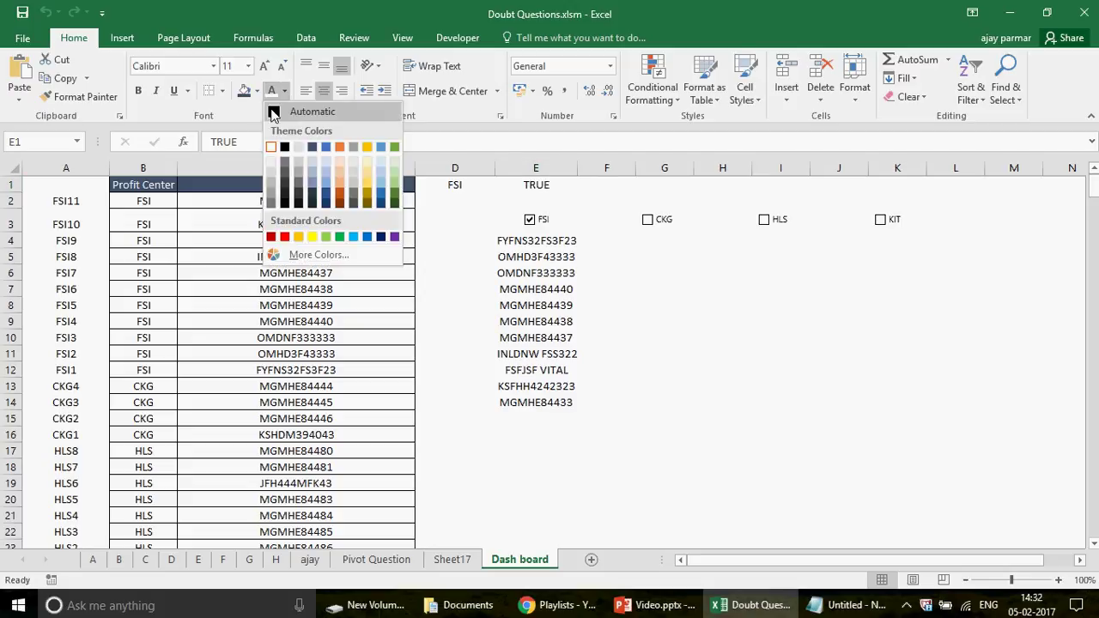
left_click(289, 116)
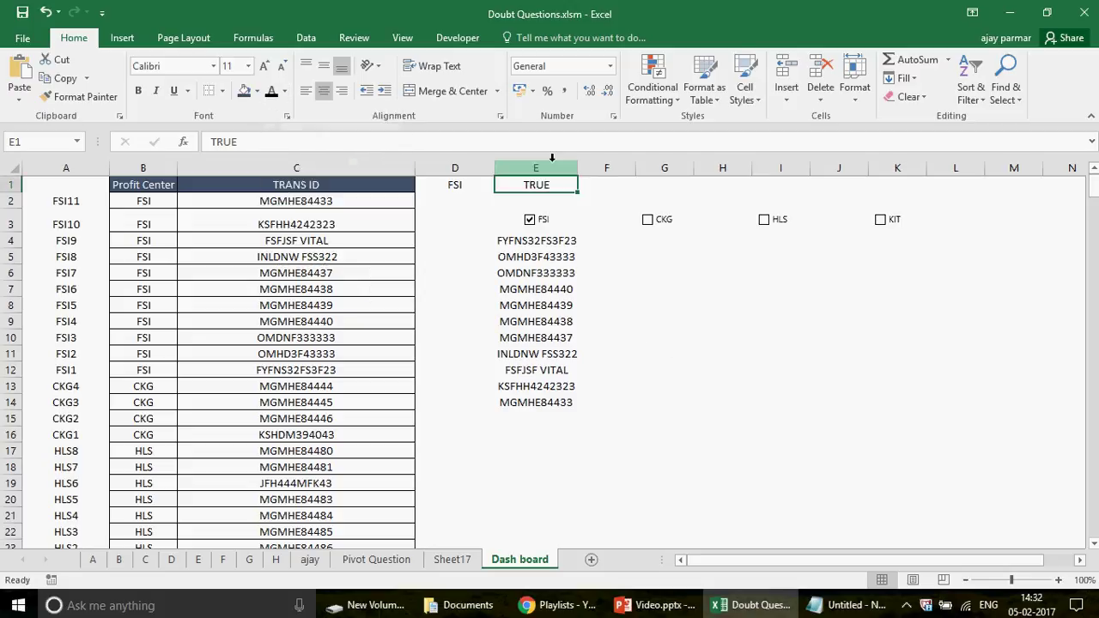
Look over the form controls available for insertion, without adding one.
left_click(457, 37)
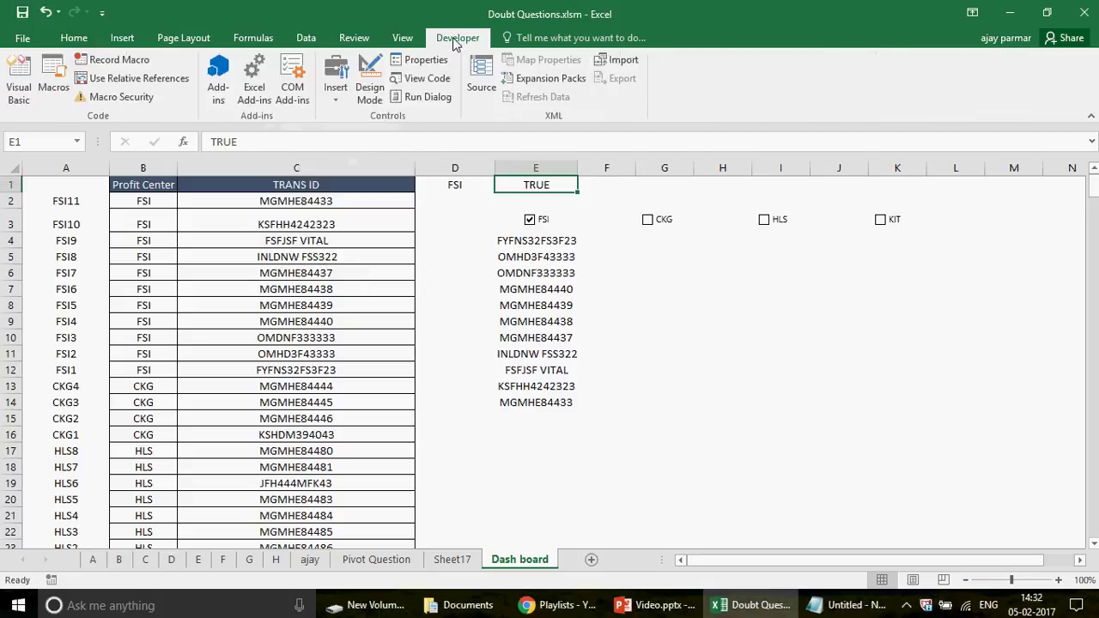
left_click(335, 90)
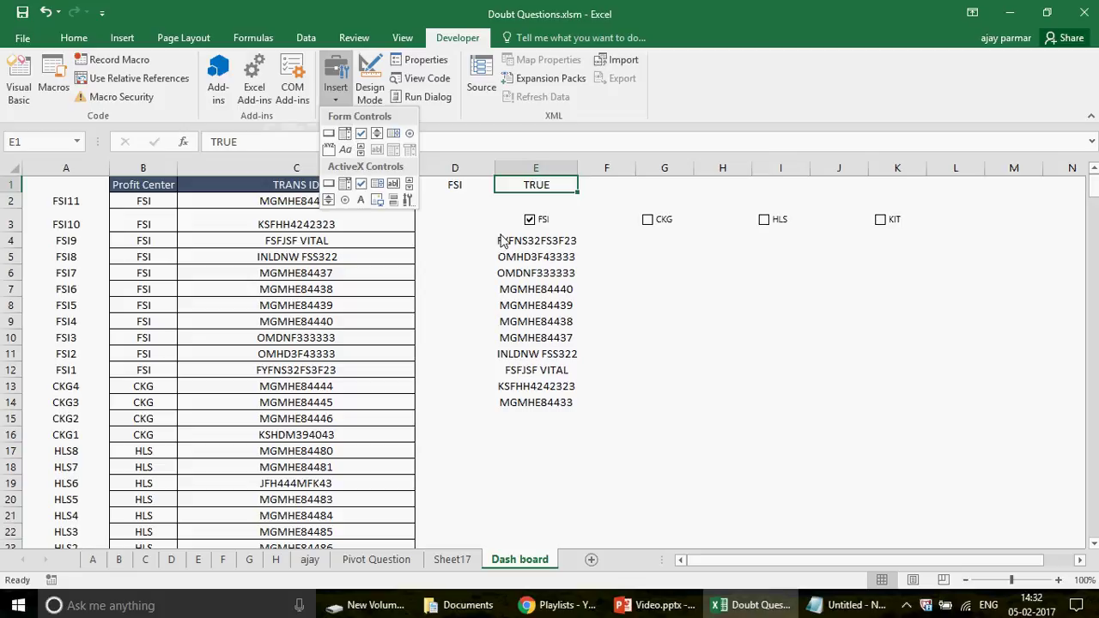
left_click(564, 242)
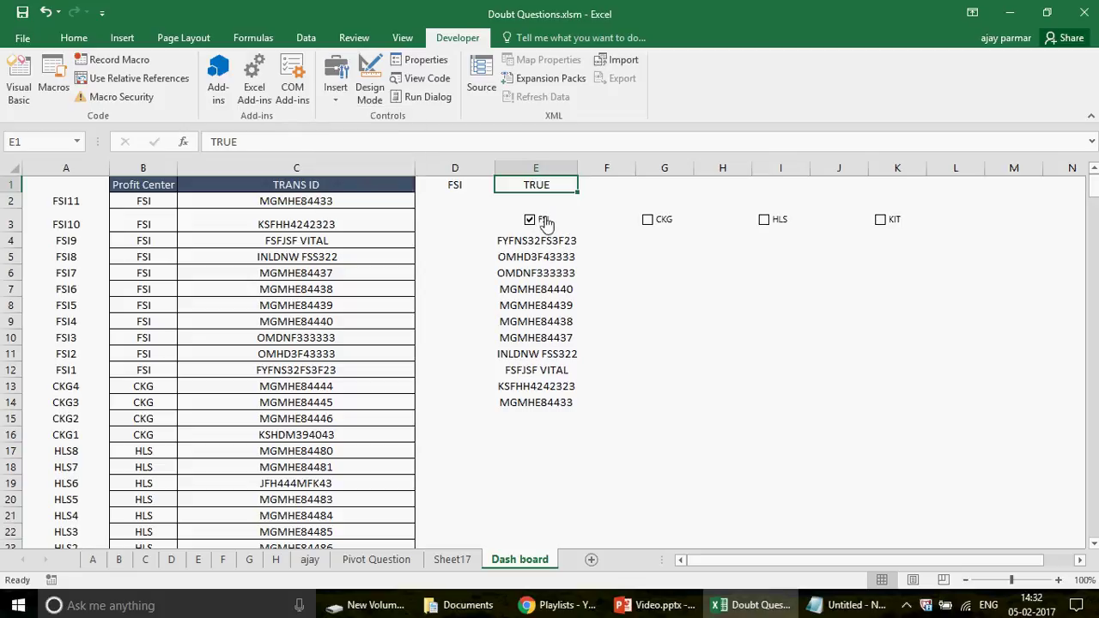
Review the If/Else code of the CheckBox7_Click macro assigned to the FSI check box, and return to the Dash board sheet.
right_click(544, 222)
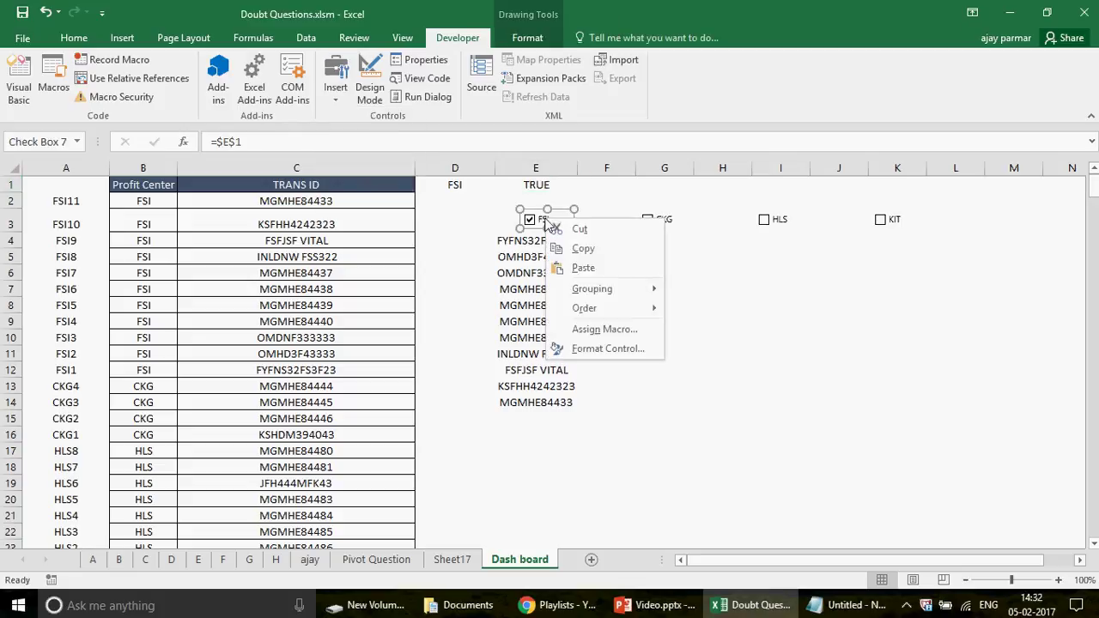
left_click(604, 331)
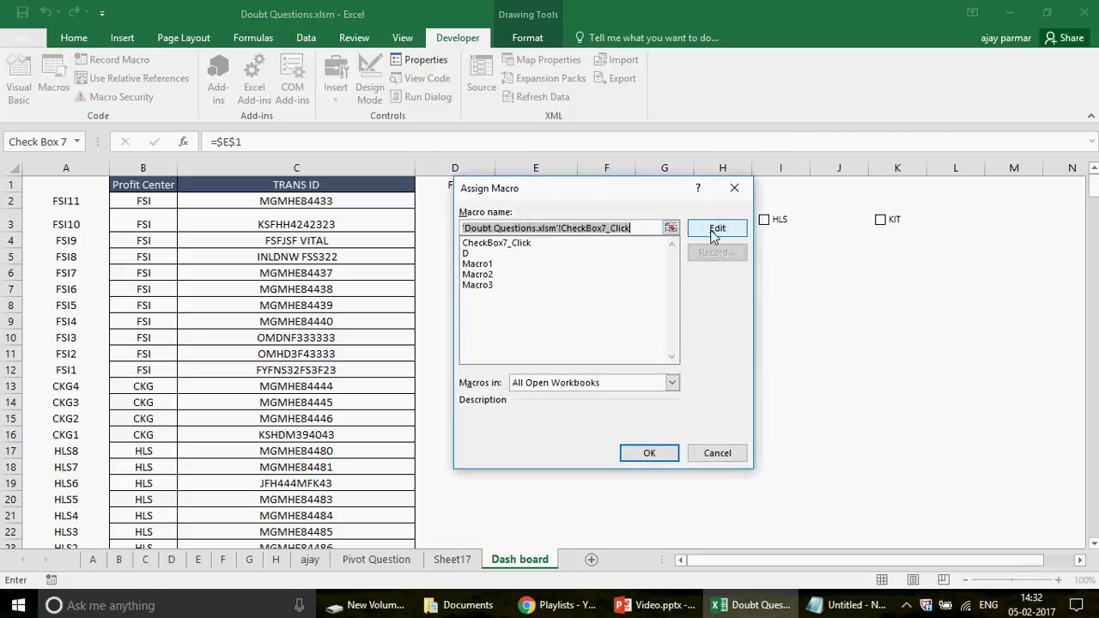
left_click(714, 228)
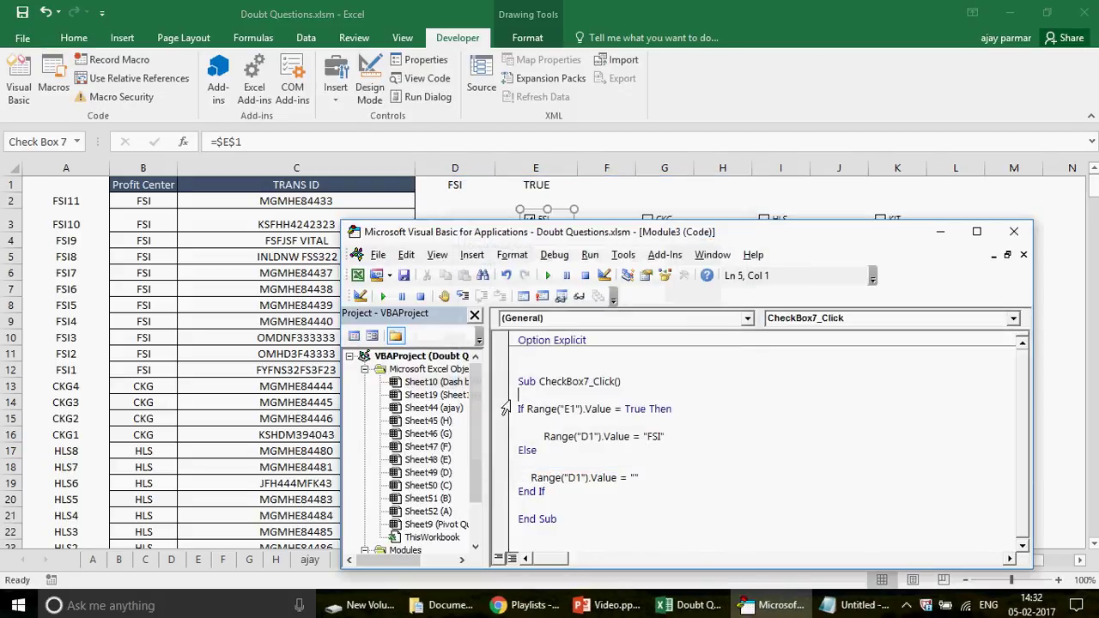
left_click(579, 505, "shift")
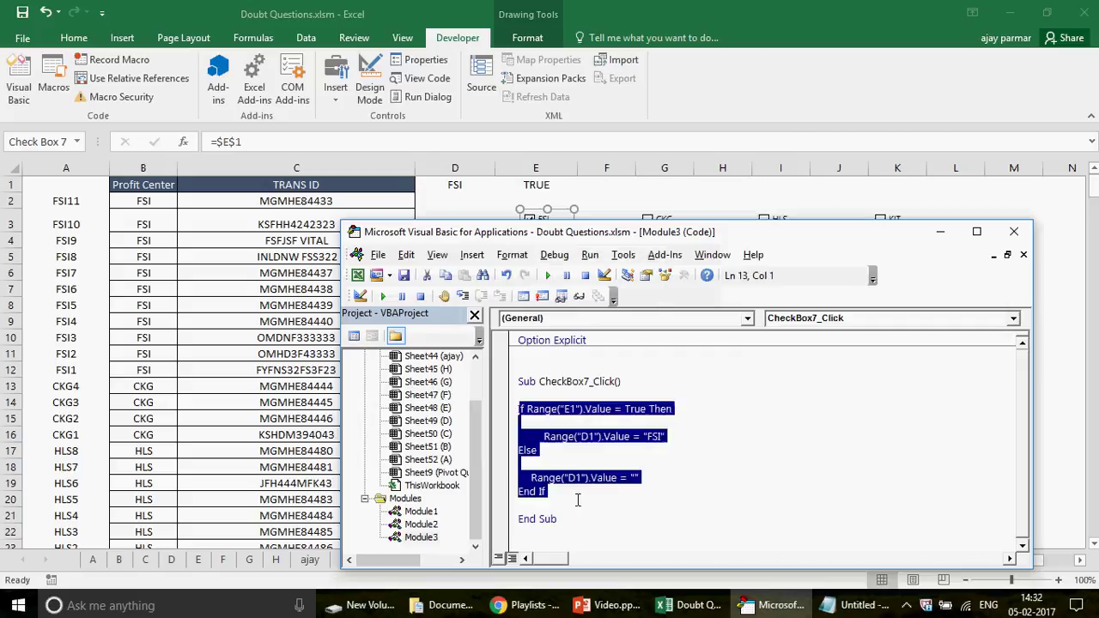
left_click(710, 440)
type("\"")
key("Up")
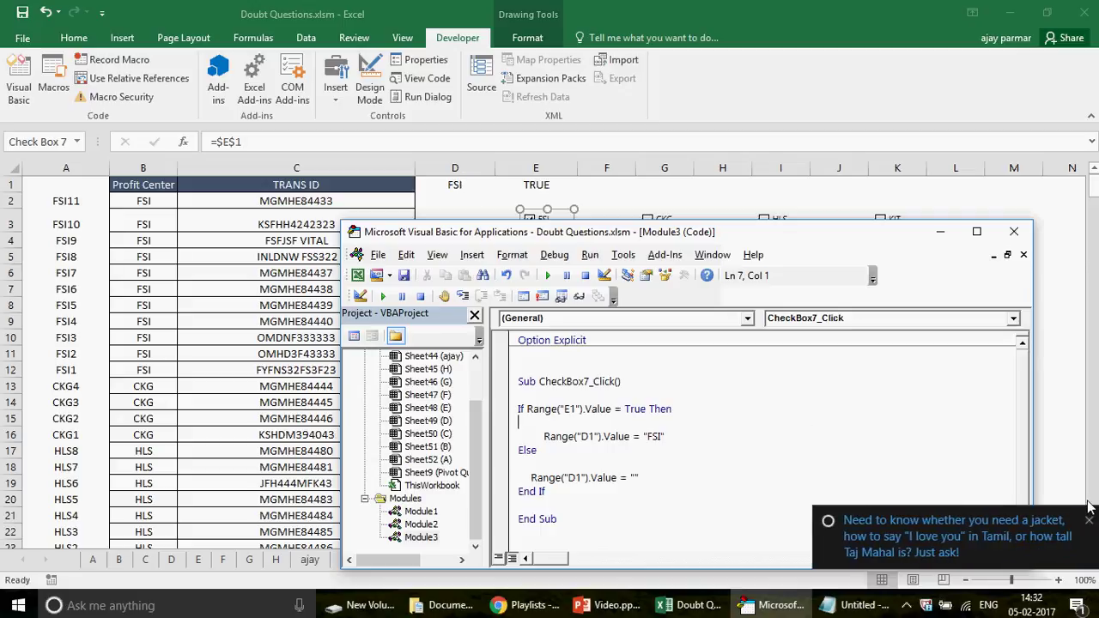
left_click(1089, 521)
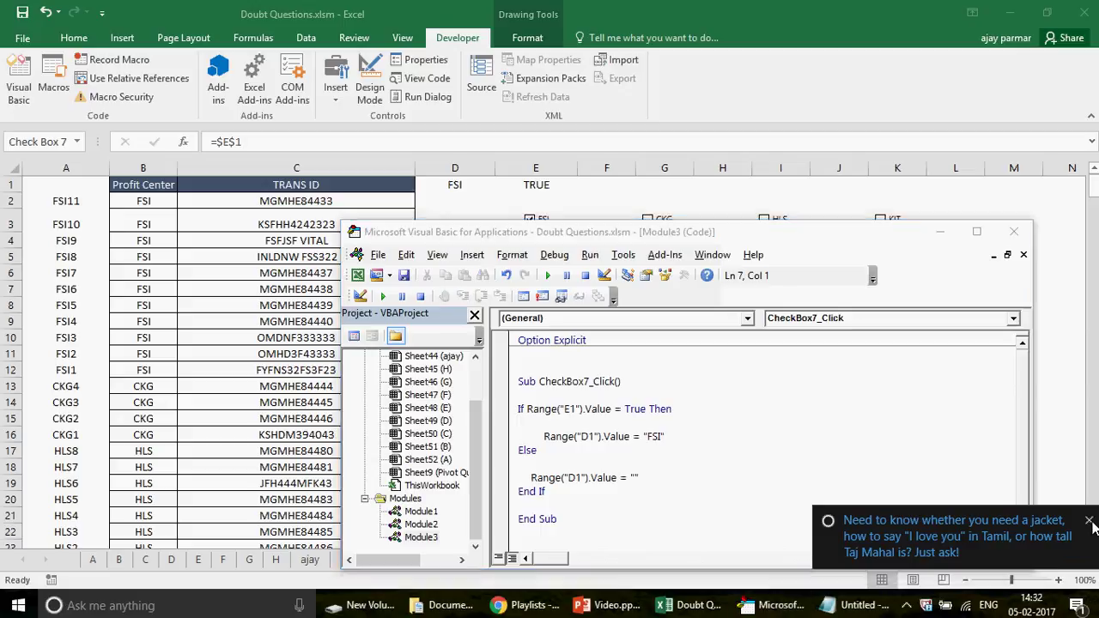
left_click(653, 475)
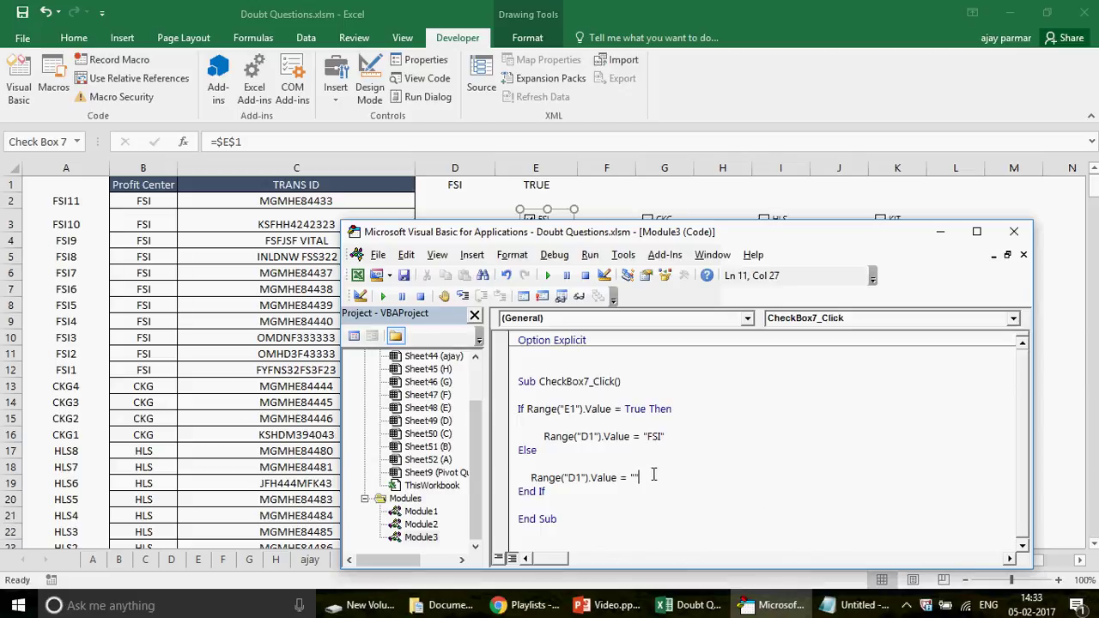
left_click(239, 335)
right_click(555, 221)
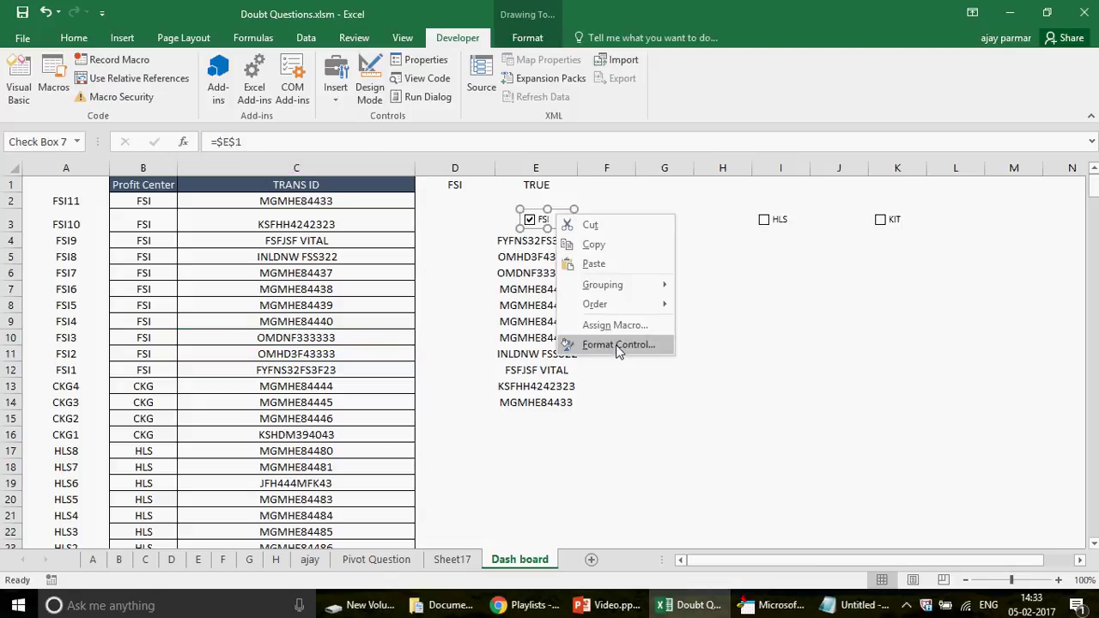
key("Escape")
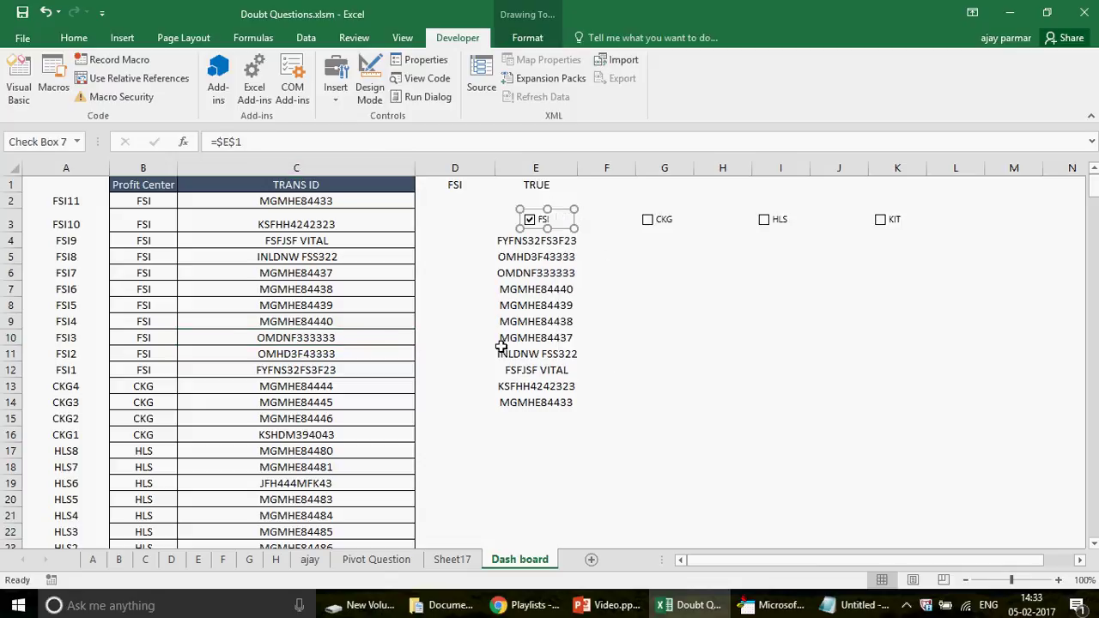
Compare the E9 lookup formula with the source data under Profit Center and TRANS ID.
left_click(551, 323)
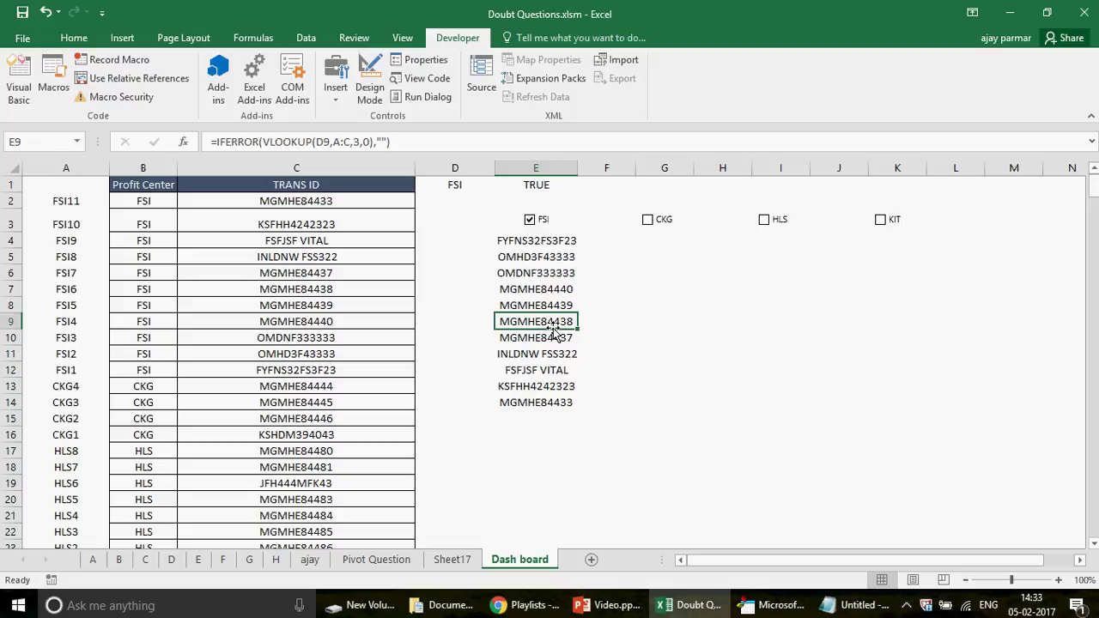
left_click(328, 189)
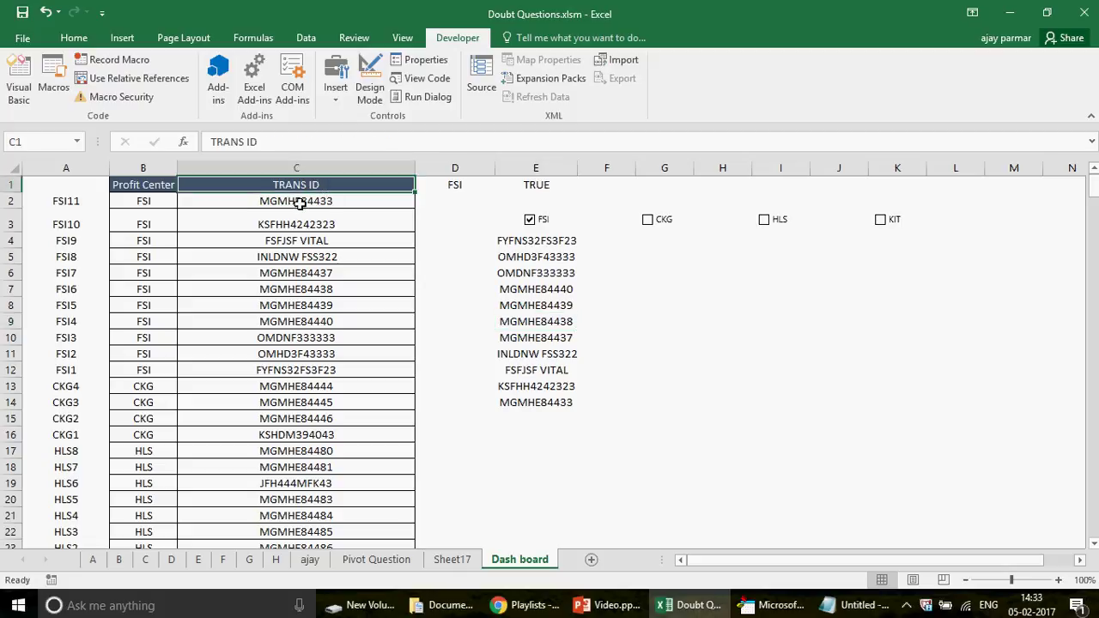
left_click(299, 203)
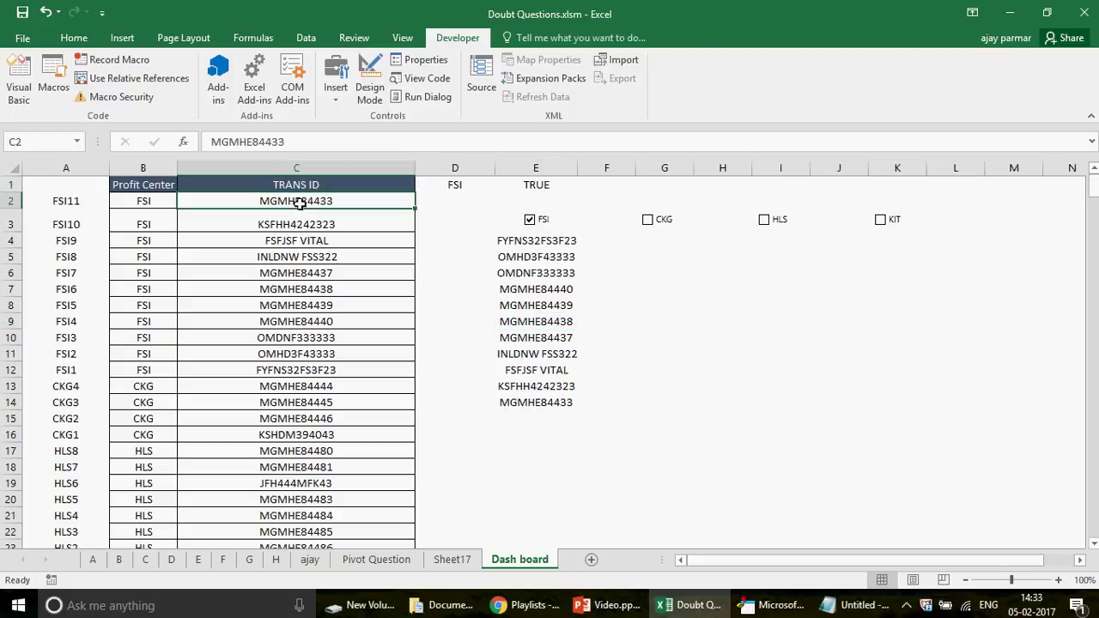
left_click(153, 187)
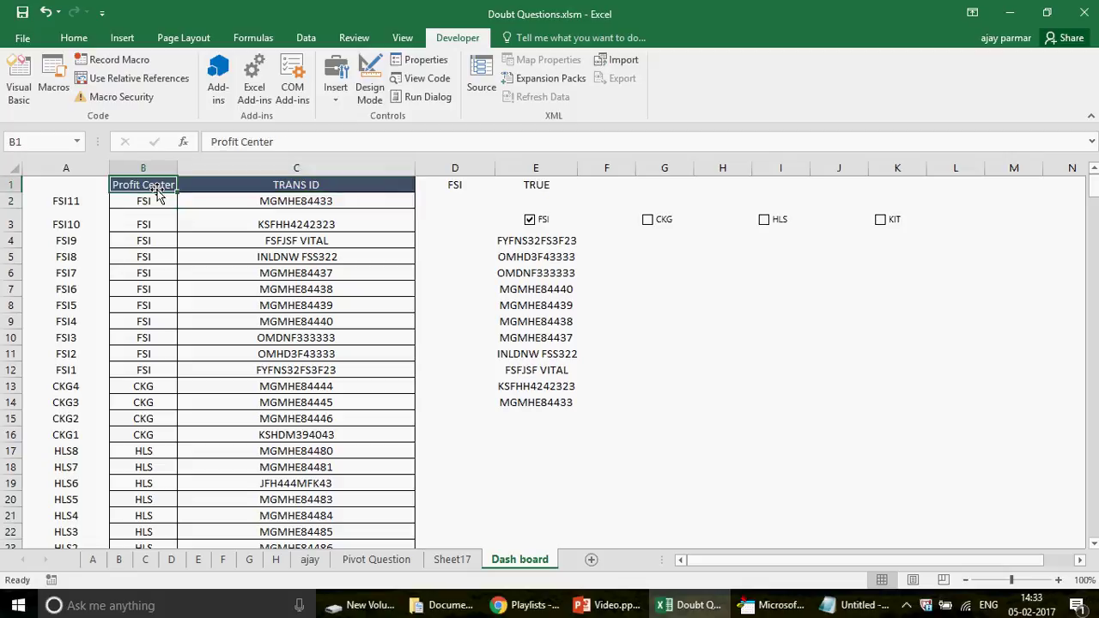
left_click(324, 384, "shift")
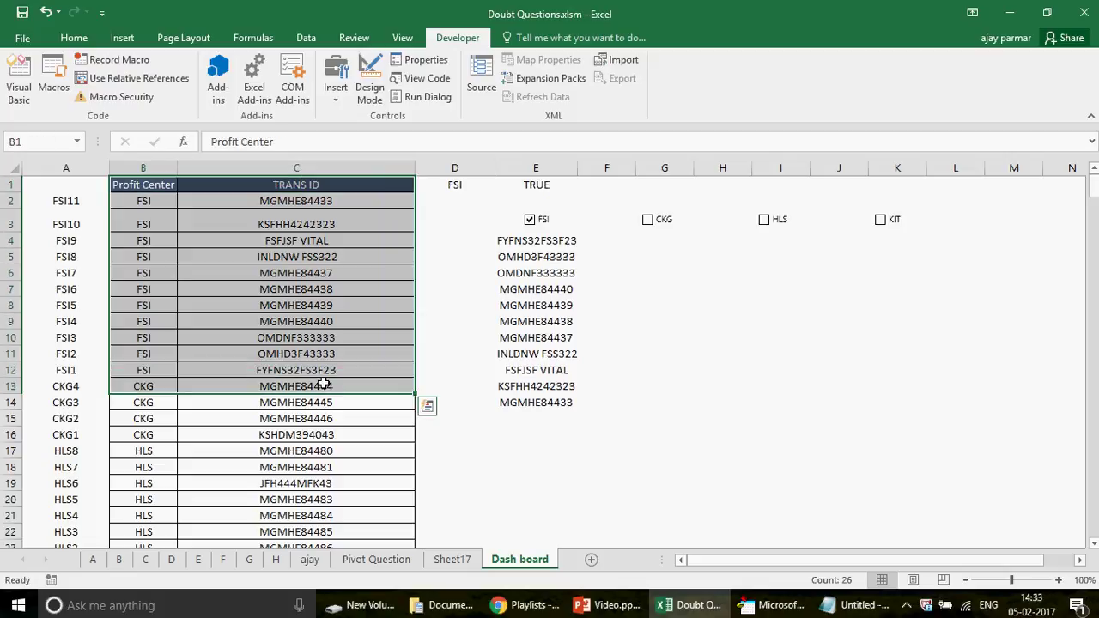
left_click(338, 274)
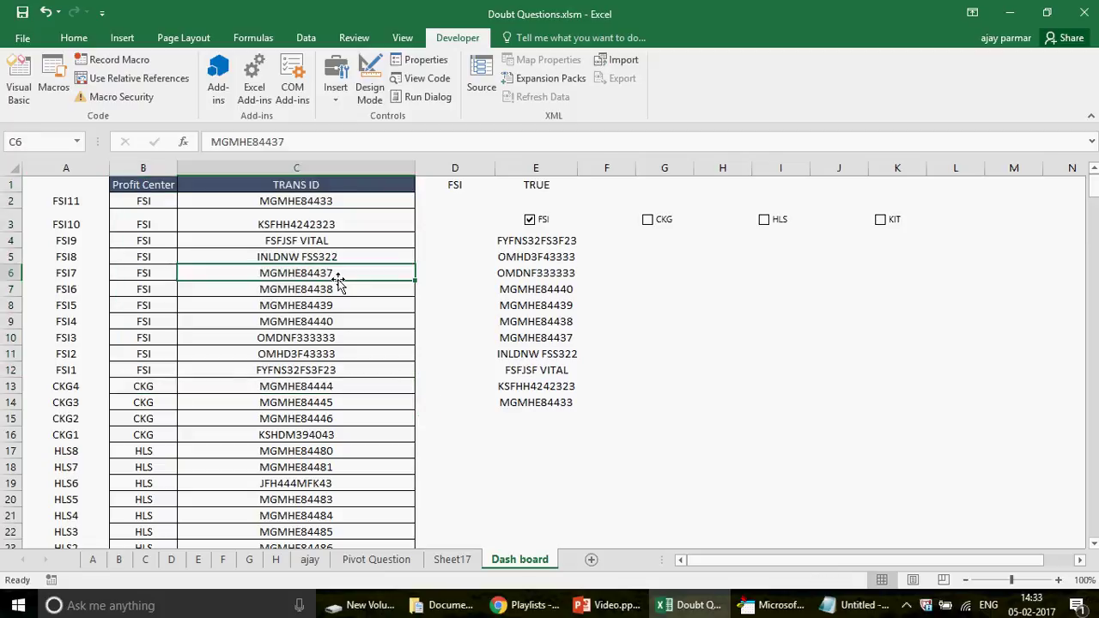